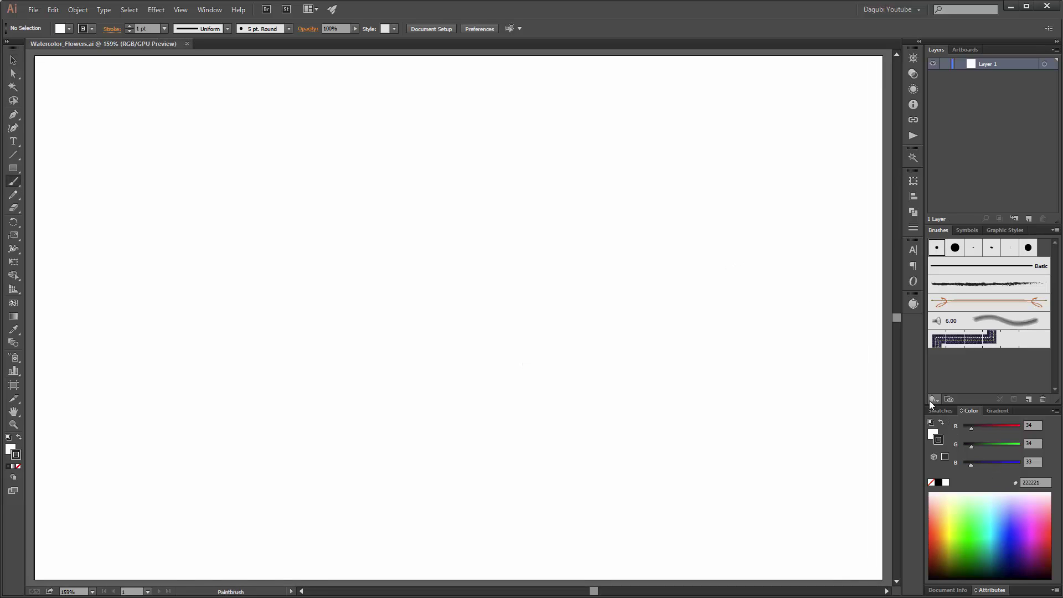
Open the Dagubi_Watercolor_Brushes_01 brush library.
left_click(932, 400)
mouse_move(950, 494)
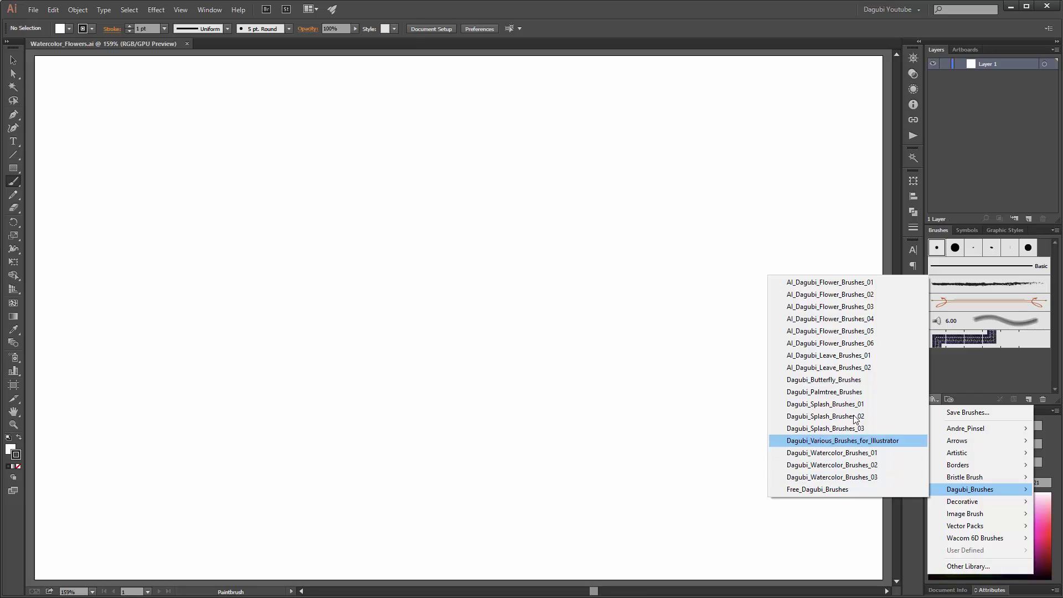
left_click(836, 453)
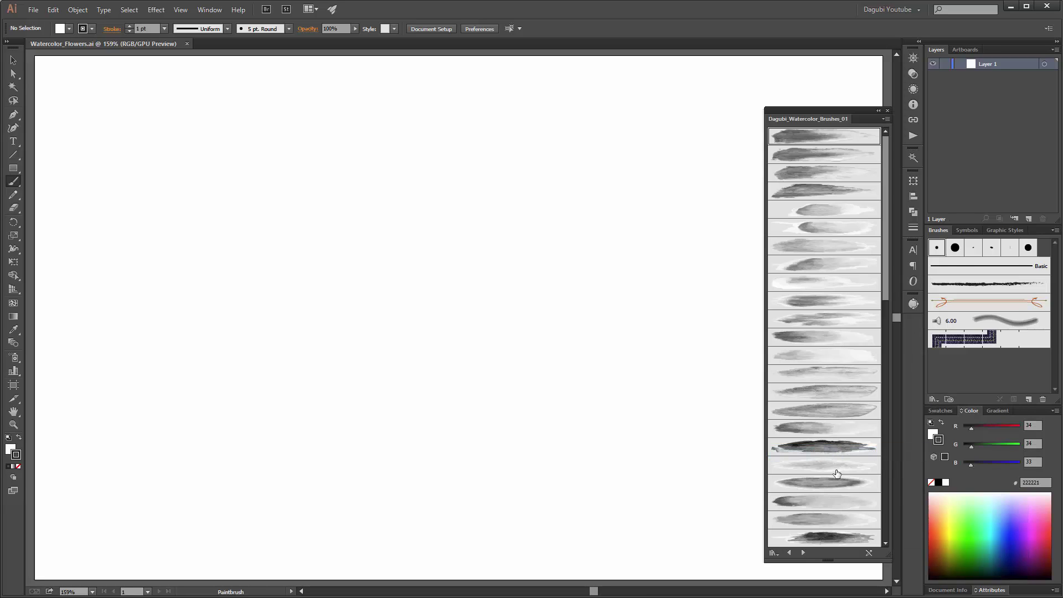
Browse the neighbouring Dagubi brush libraries and return to Dagubi_Watercolor_Brushes_01.
left_click(801, 552)
left_click(802, 553)
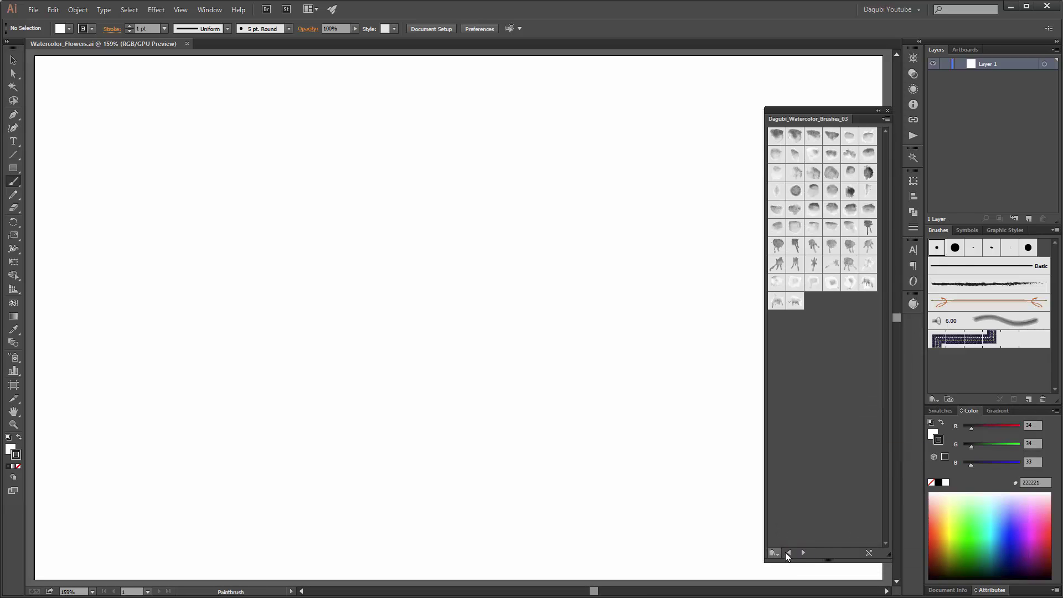
left_click(789, 552)
left_click(789, 552)
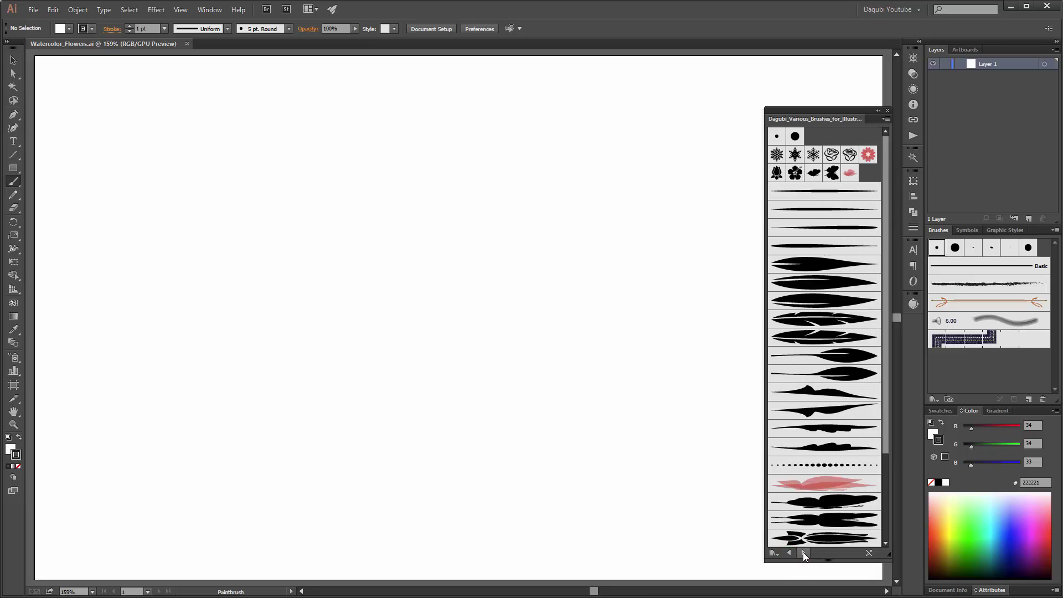
left_click(803, 553)
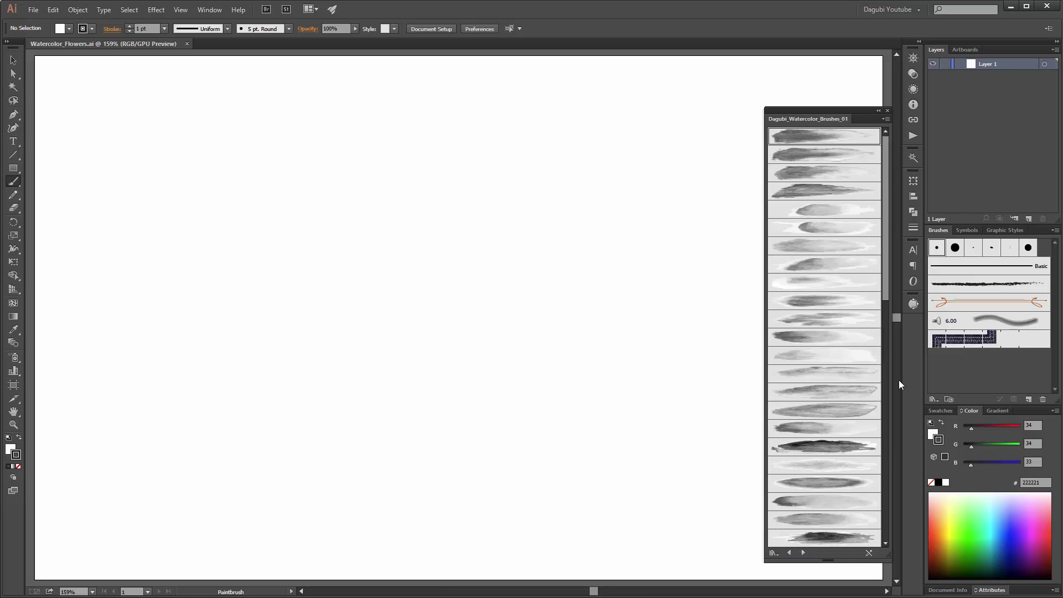
Set up the Paintbrush with no fill, an orange FF7400 stroke and the first brush of the Dagubi_Watercolor_Brushes_01 library.
left_click(13, 183)
left_click(932, 435)
left_click(930, 483)
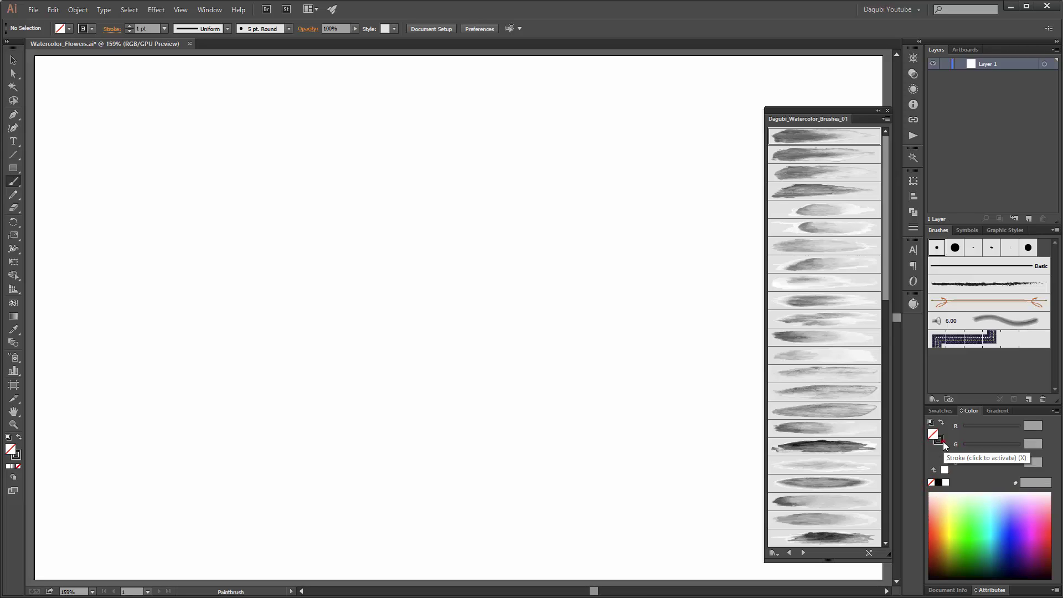
left_click(944, 531)
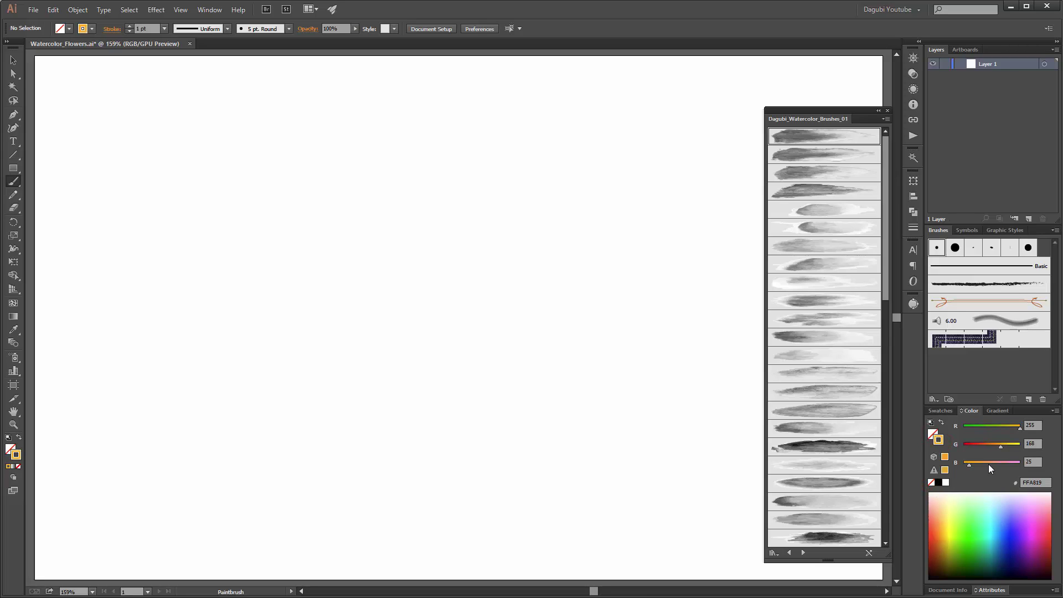
left_click_drag(969, 464, 988, 443)
left_click(813, 142)
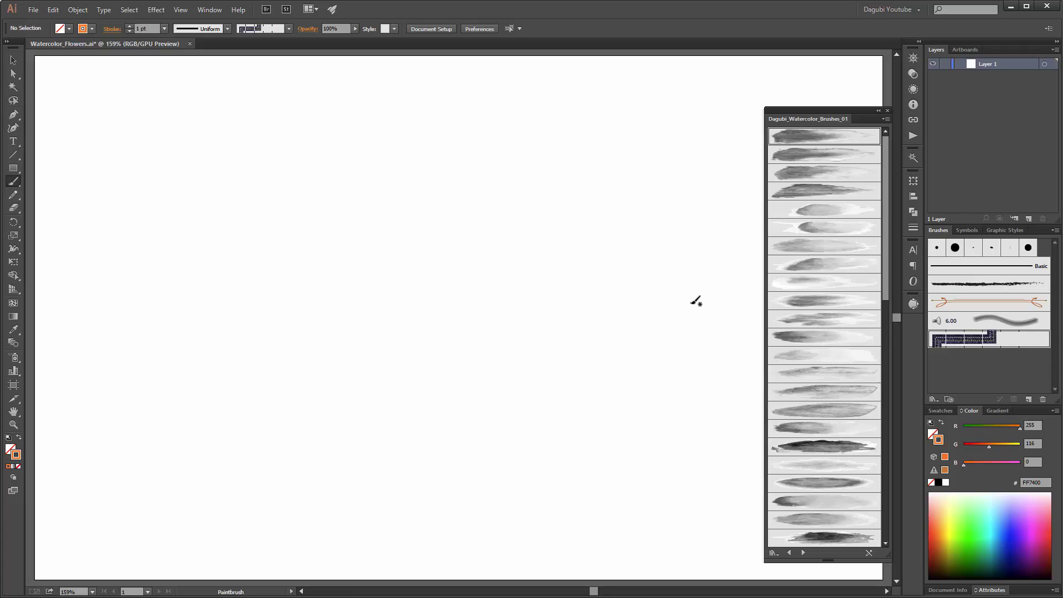
left_click(795, 138)
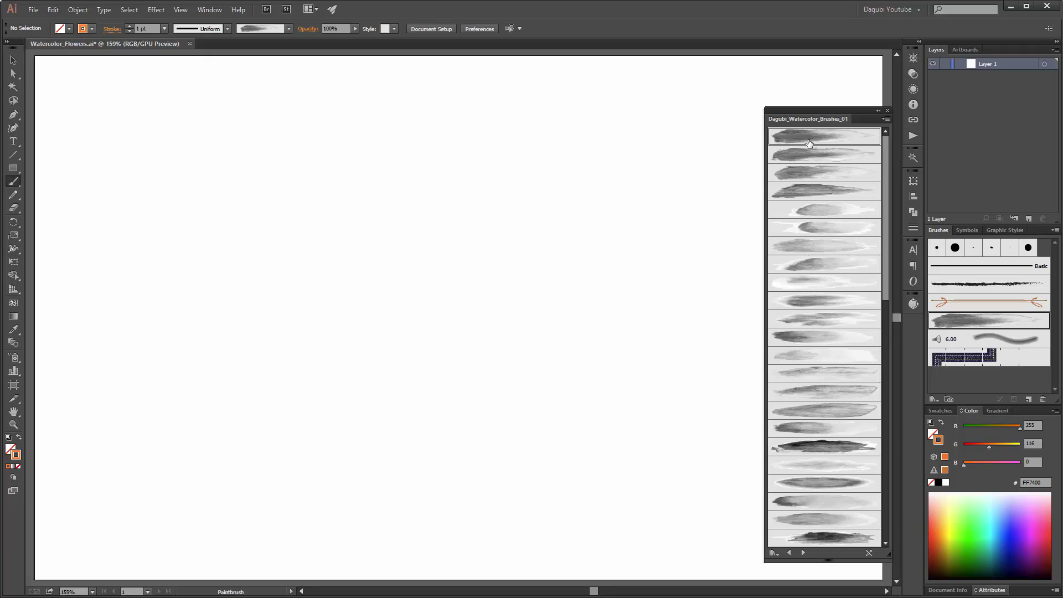
Choose the blend mode for new brush strokes in the transparency settings.
left_click(912, 74)
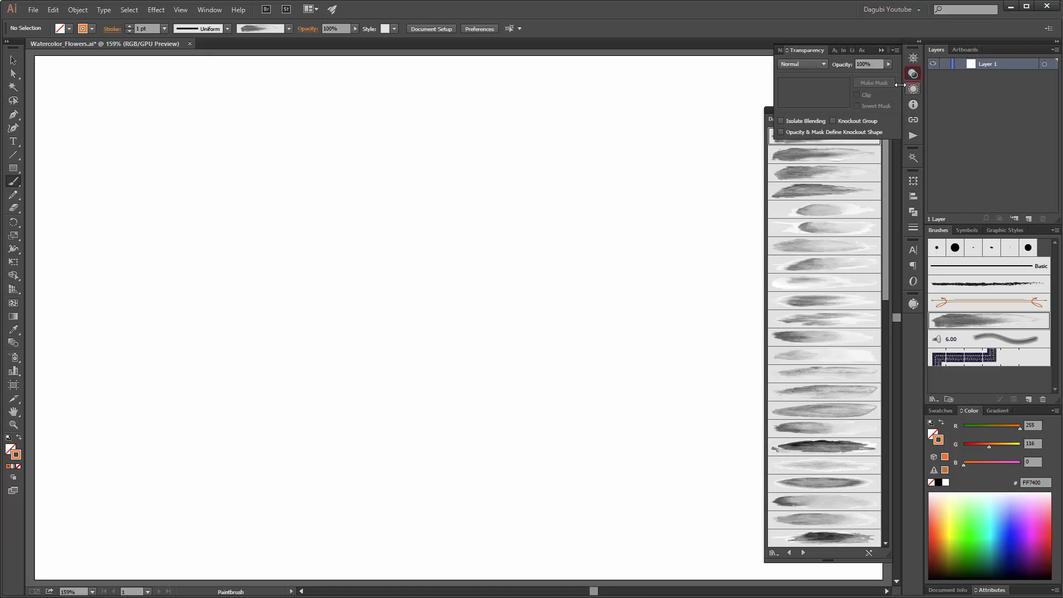
left_click(799, 65)
left_click(799, 91)
left_click(881, 51)
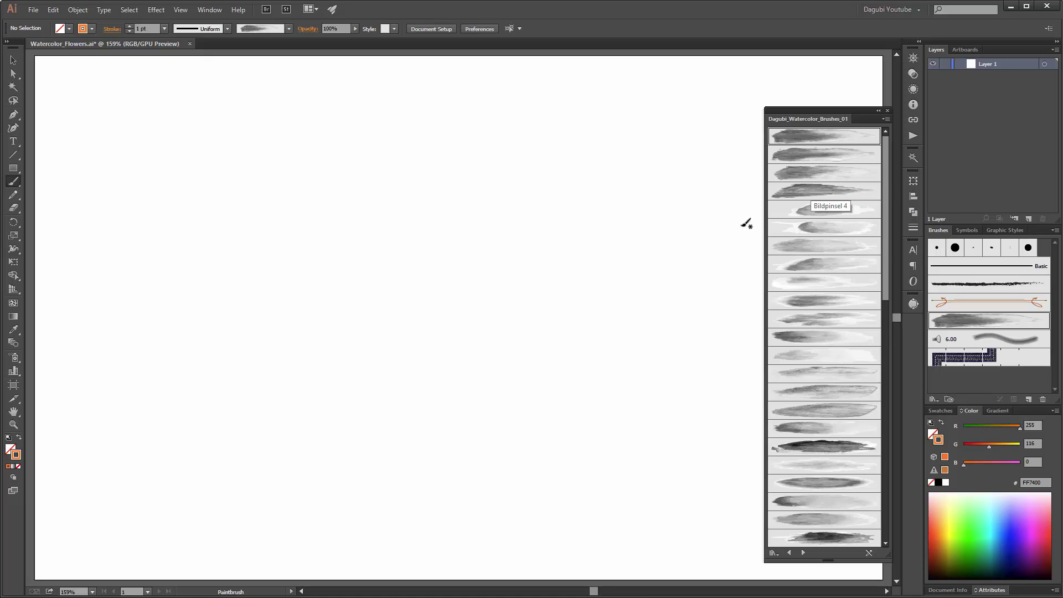
Paint four orange petals fanning clockwise from straight up to the lower right of a common centre, using the library's first four brushes in order.
left_click_drag(472, 292, 477, 149)
left_click(811, 155)
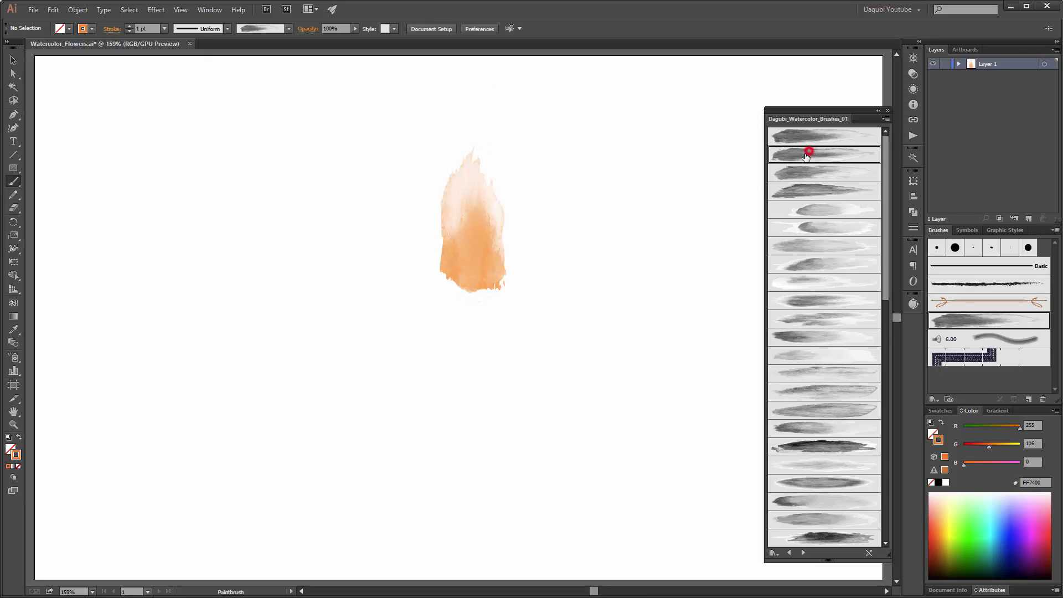
left_click_drag(469, 291, 562, 165)
left_click(814, 174)
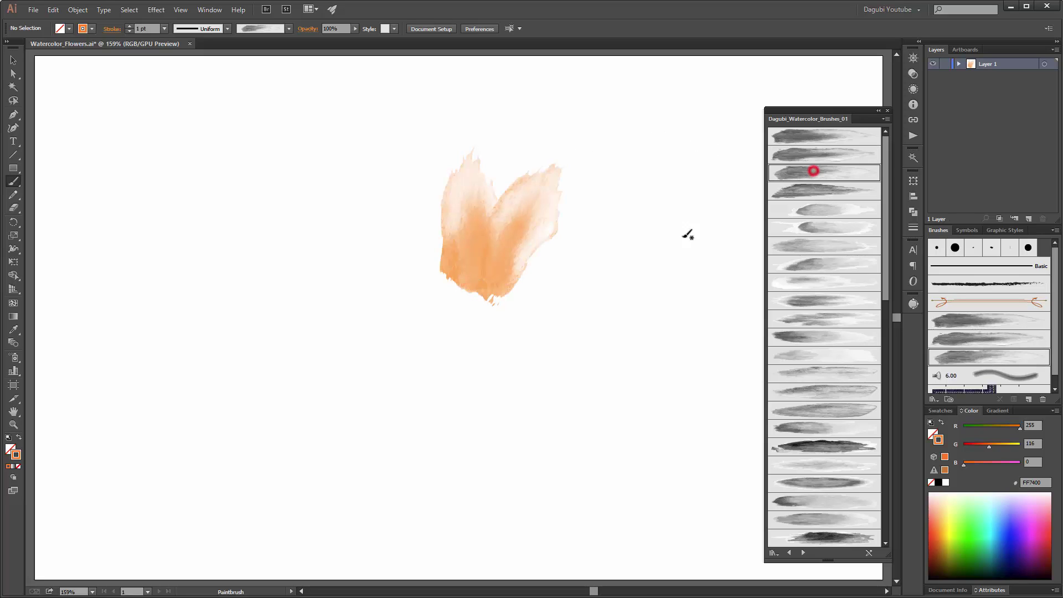
mouse_move(471, 290)
left_mouse_down()
mouse_move(554, 258)
mouse_move(631, 246)
left_mouse_up()
left_click(819, 189)
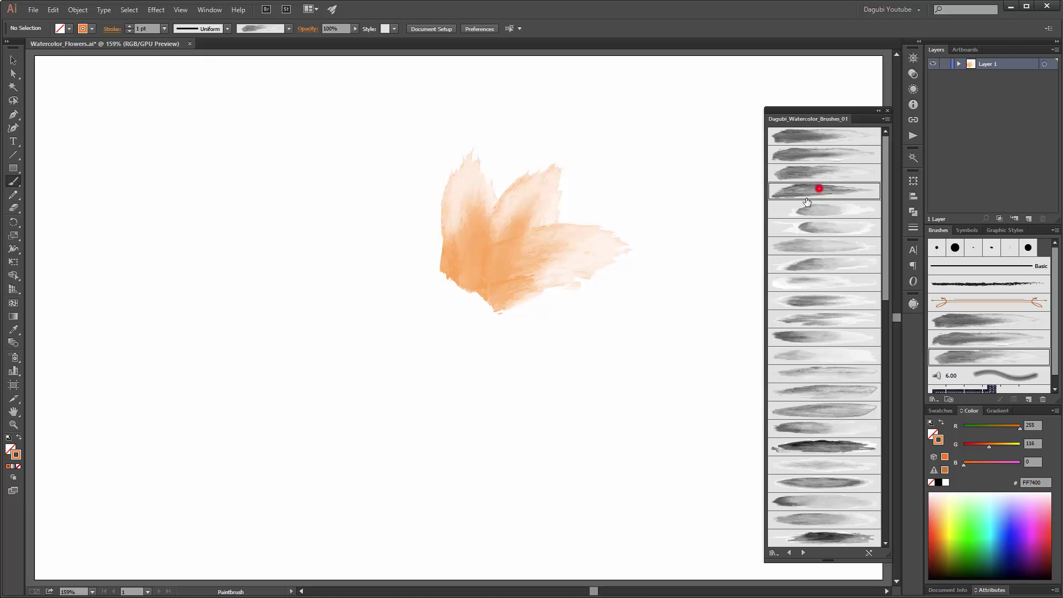
left_click_drag(474, 289, 631, 320)
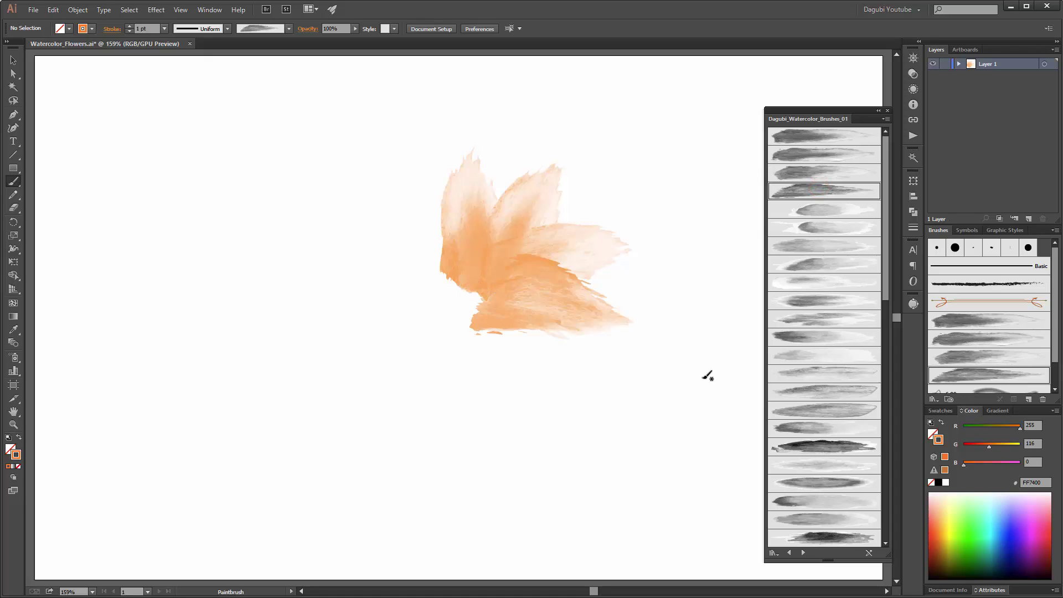
Paint three more petals from the centre toward the lower right, straight down and the lower left, each with a different watercolor brush.
left_click(824, 246)
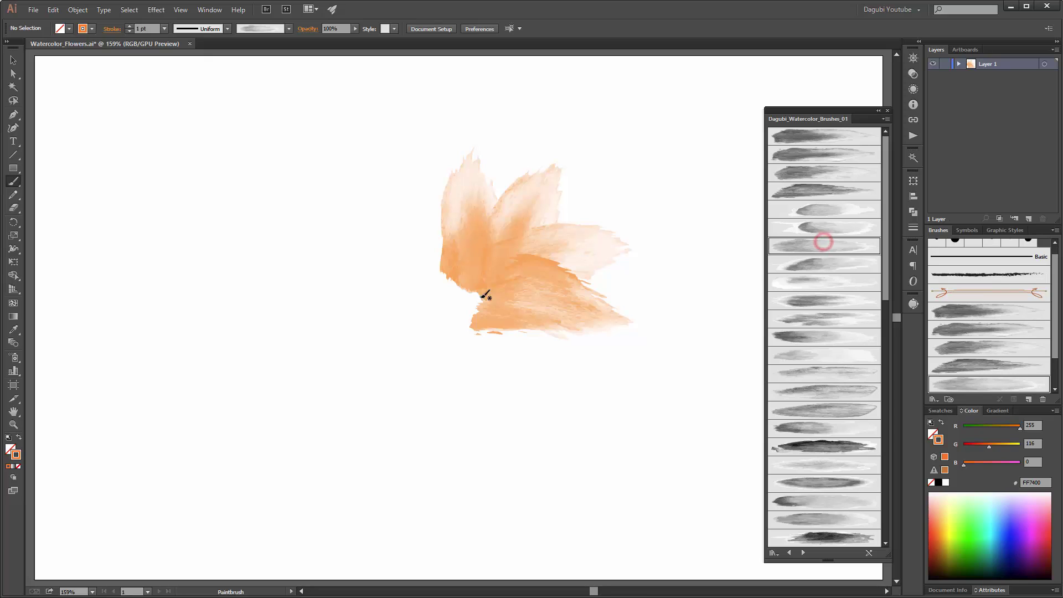
left_click_drag(481, 284, 569, 397)
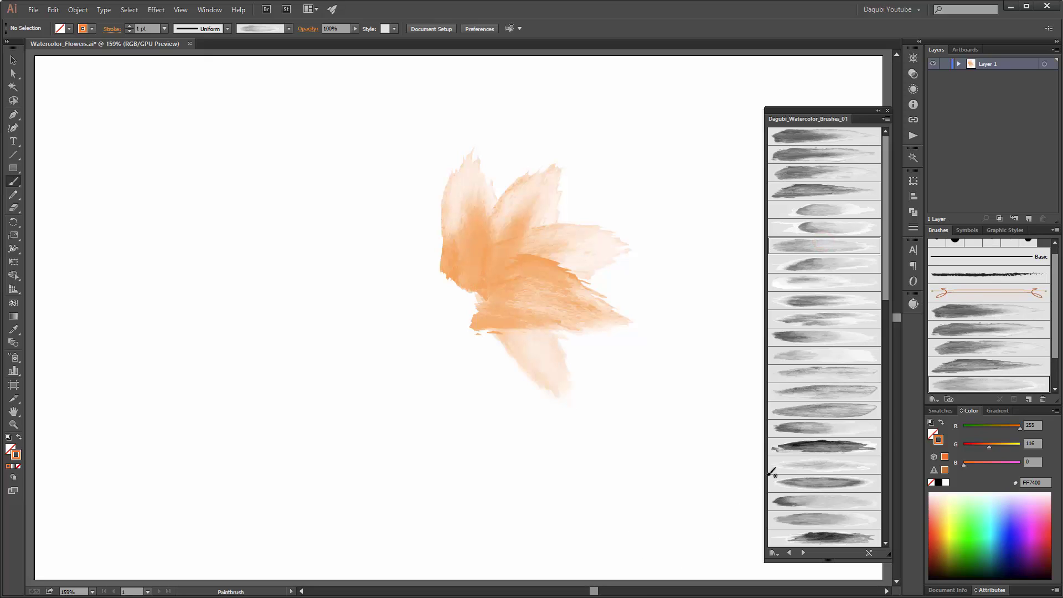
left_click(822, 339)
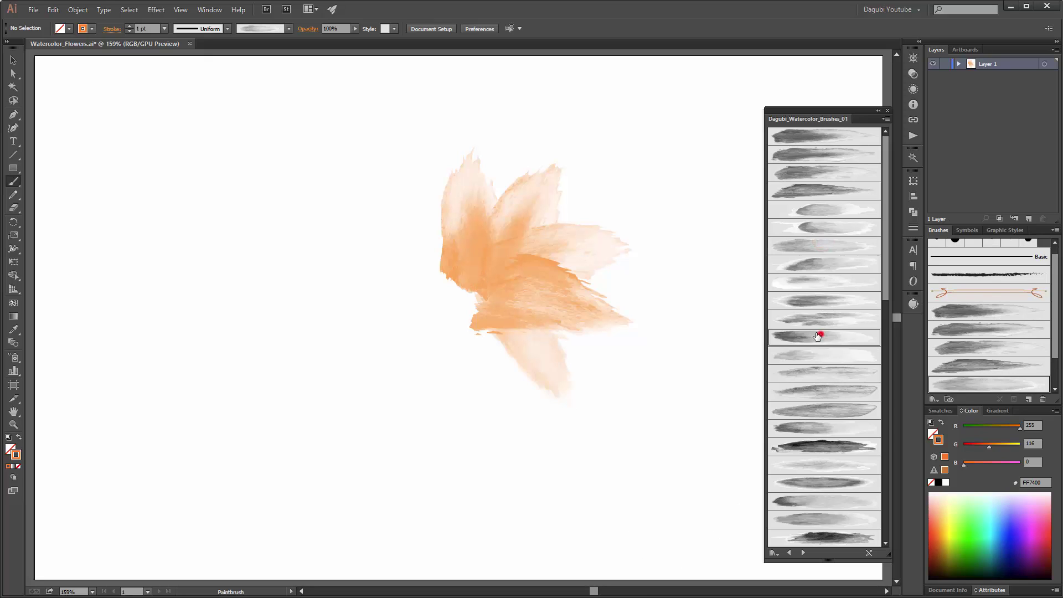
left_click_drag(476, 289, 506, 369)
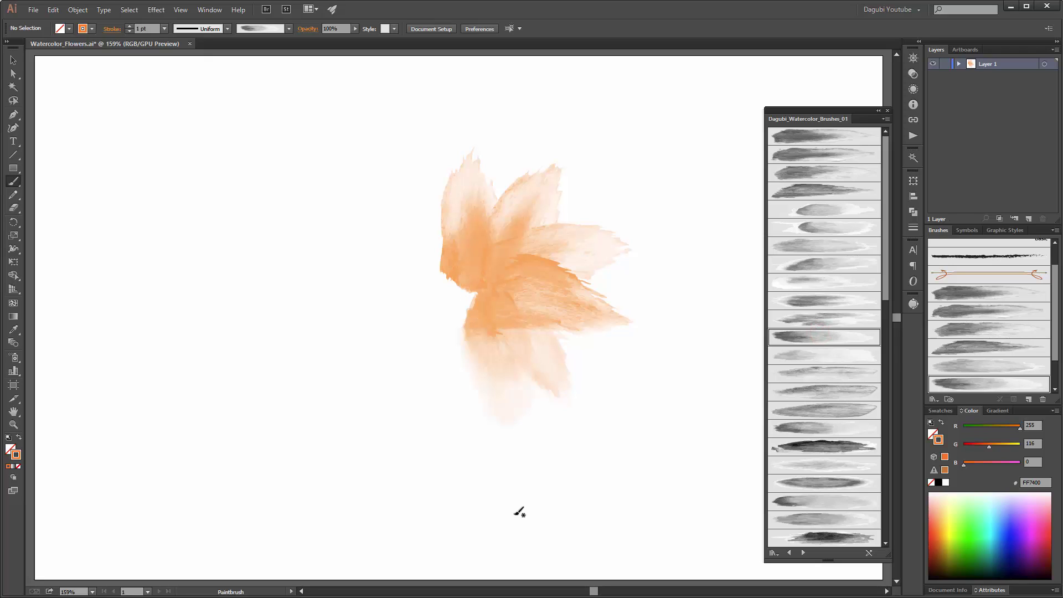
left_click(833, 375)
left_click_drag(484, 289, 381, 441)
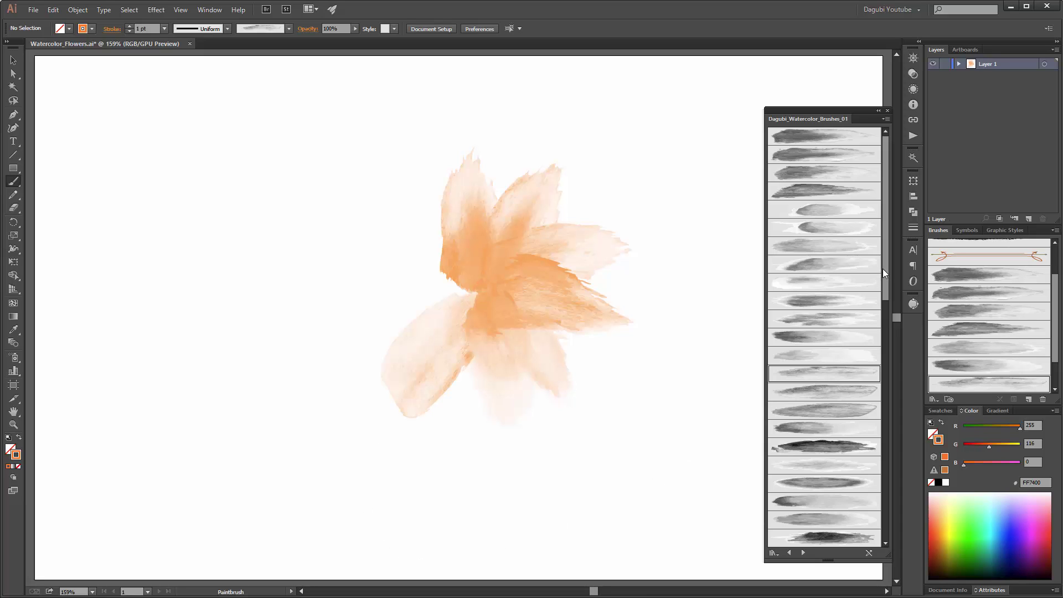
Close the flower with three petals on its left side, using three consecutive brushes from further down the watercolor library.
left_click_drag(885, 269, 886, 375)
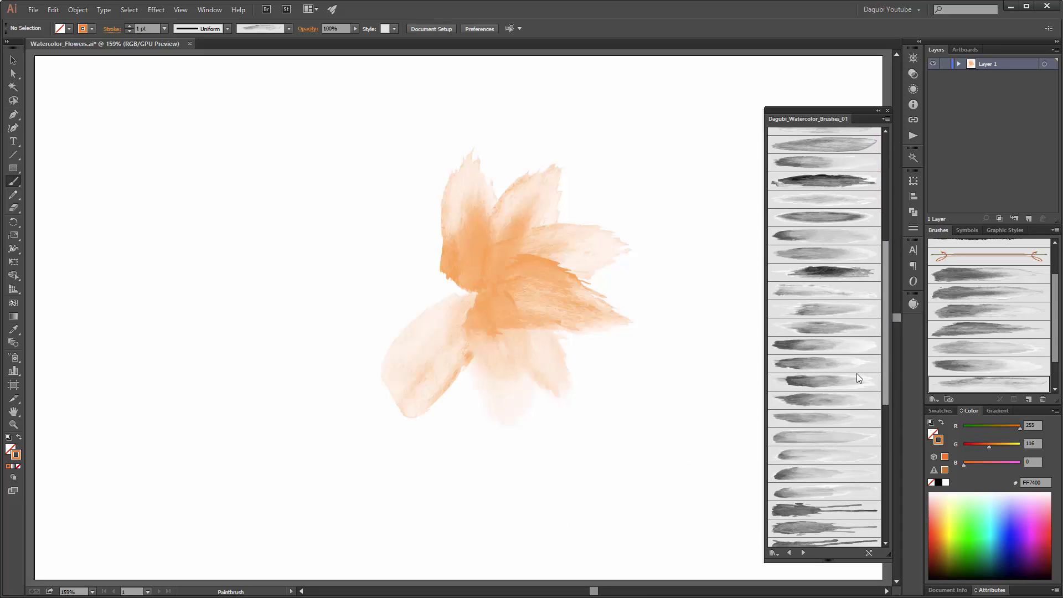
left_click(829, 380)
mouse_move(480, 293)
left_mouse_down()
mouse_move(433, 309)
mouse_move(314, 409)
left_mouse_up()
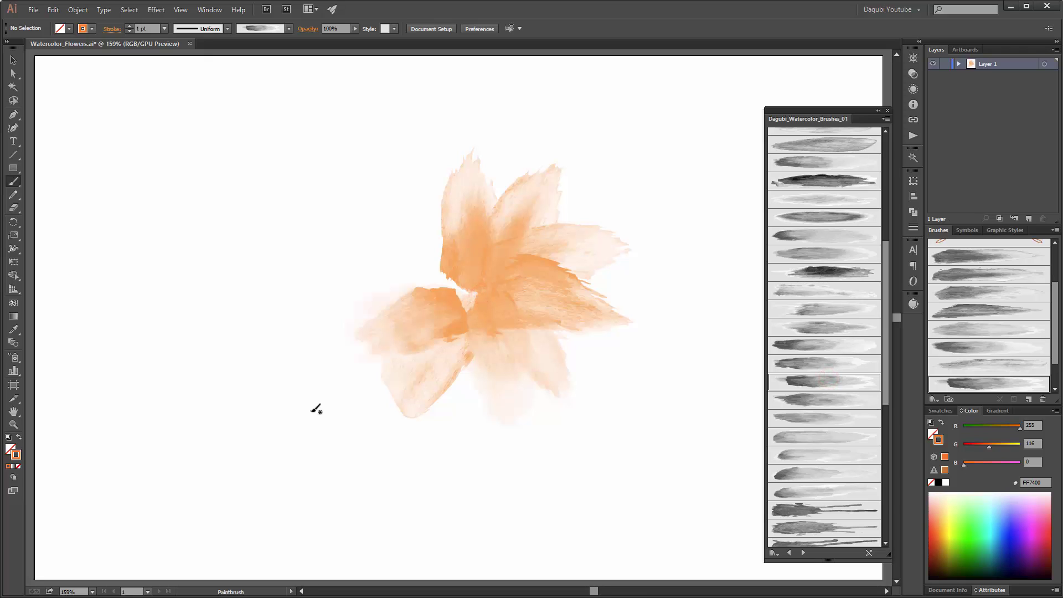
left_click(833, 402)
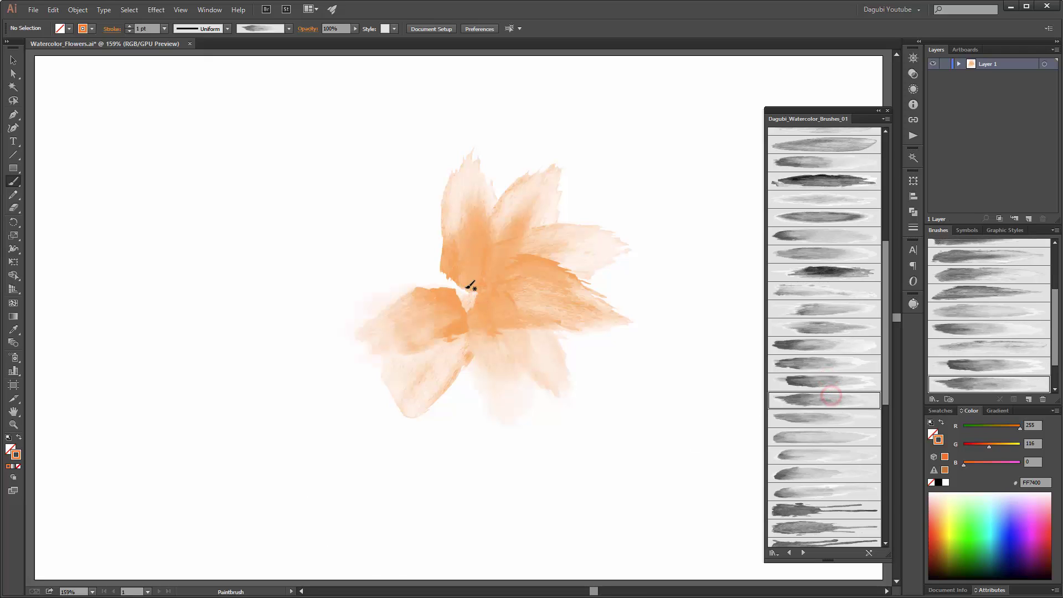
left_click_drag(476, 292, 314, 277)
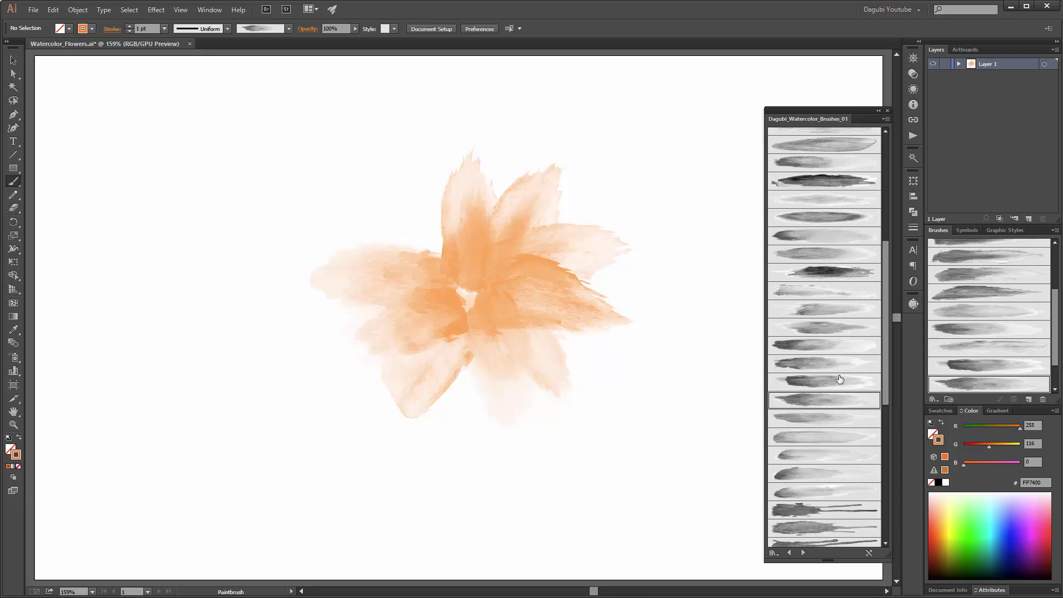
left_click(831, 421)
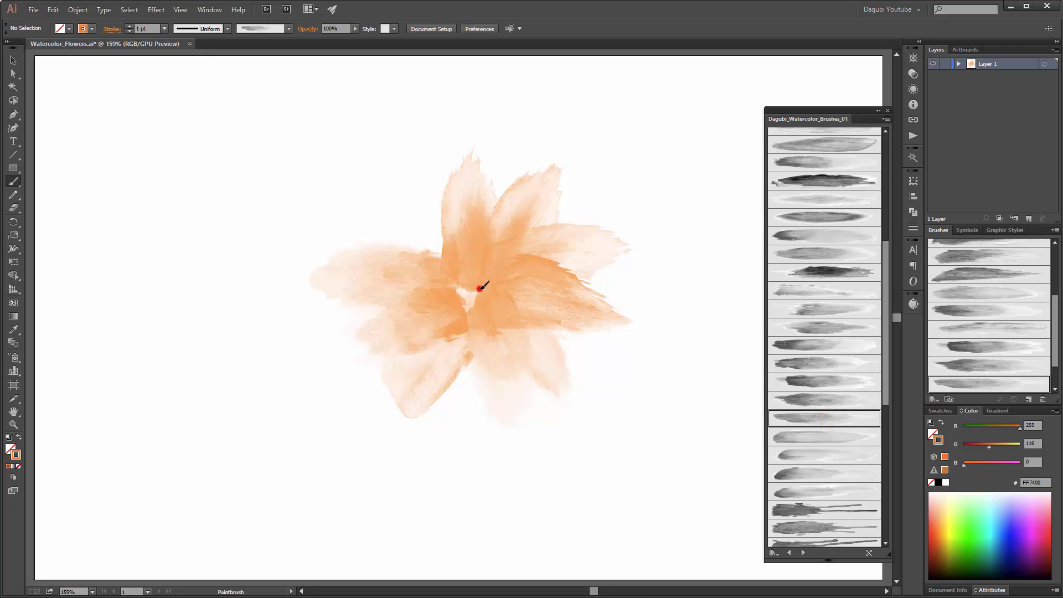
left_click_drag(481, 288, 395, 195)
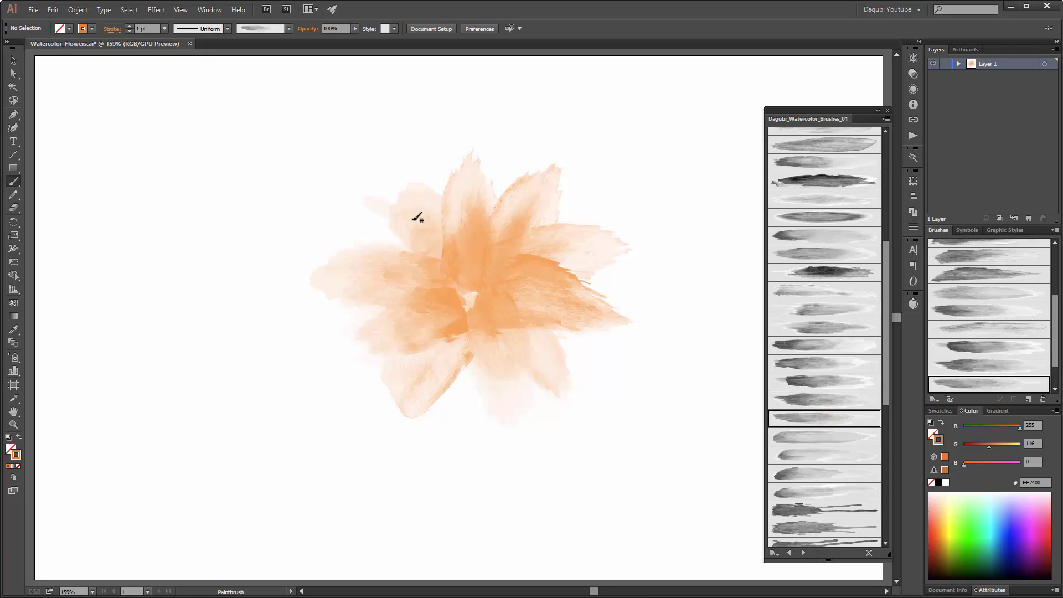
Lengthen the upper-left petal by moving its path's outer anchor point slightly outward, and deselect it.
left_click(13, 72)
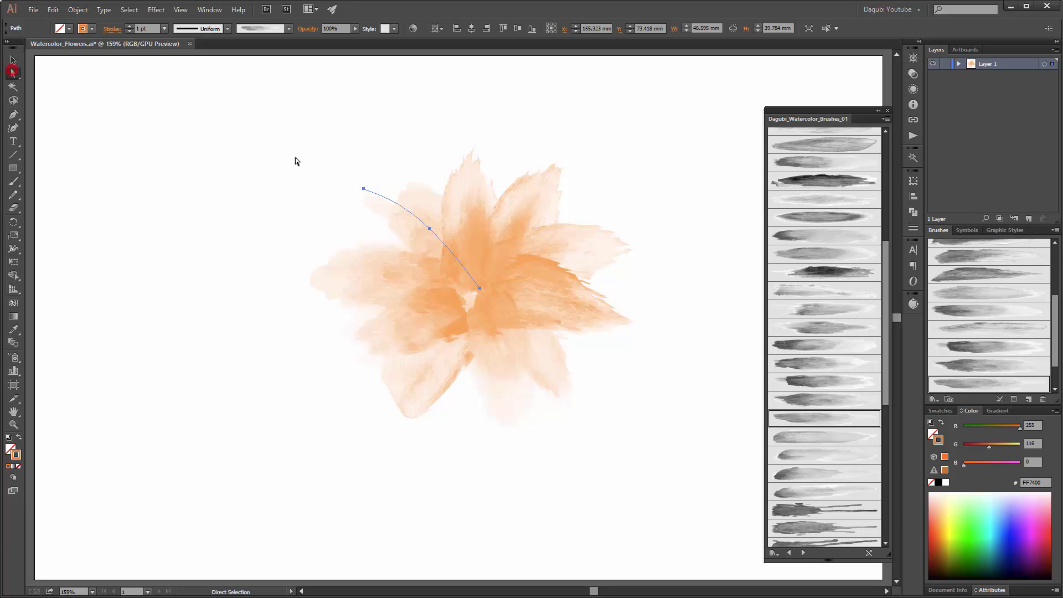
left_click_drag(364, 189, 345, 179)
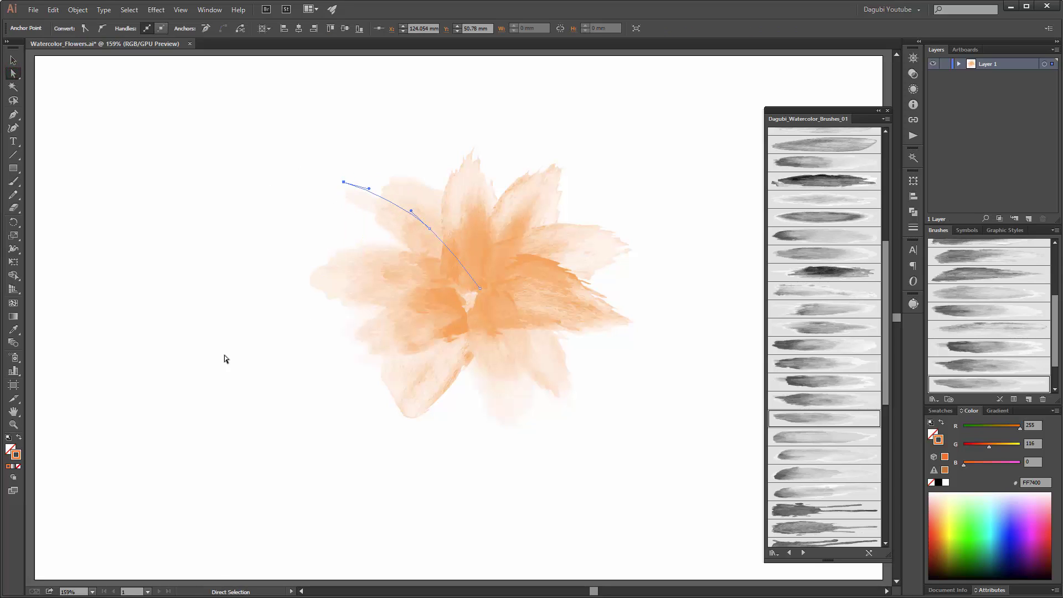
left_click(159, 176)
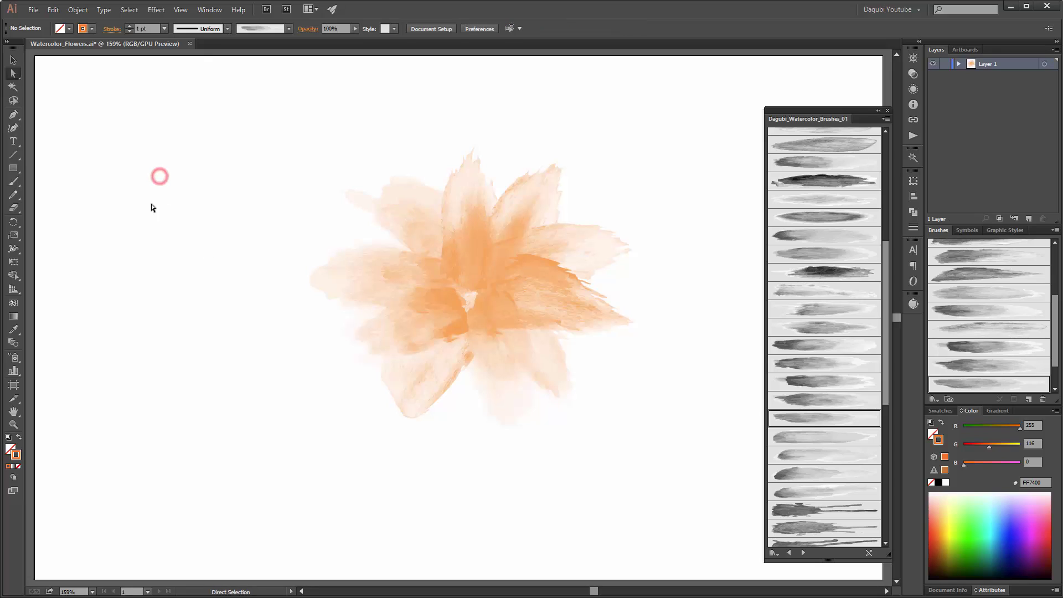
Select all petals on Layer 1 and apply the variable width profile that tapers at both ends.
left_click(13, 61)
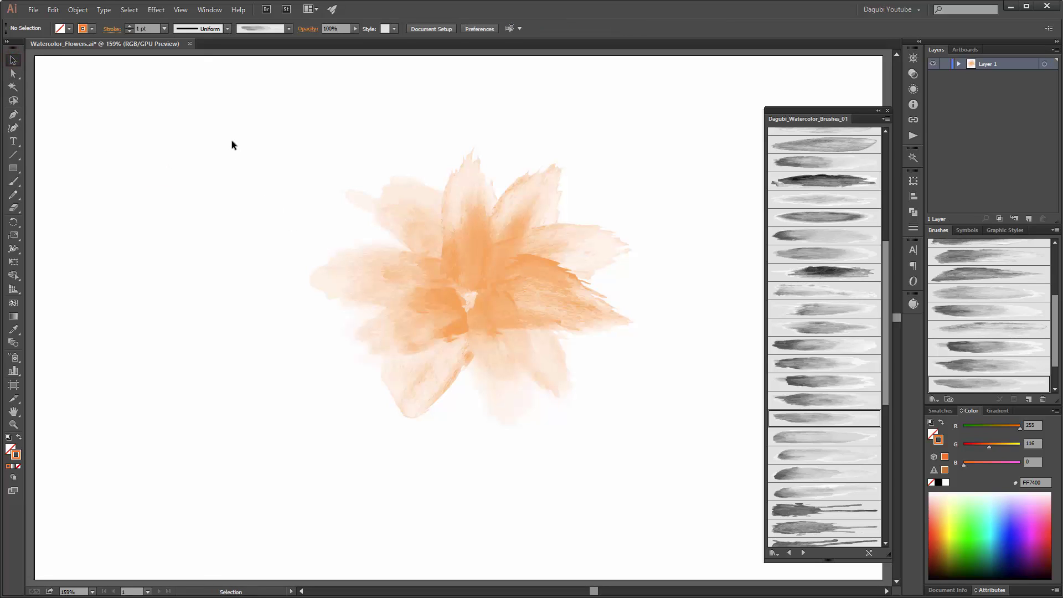
left_click_drag(234, 136, 754, 451)
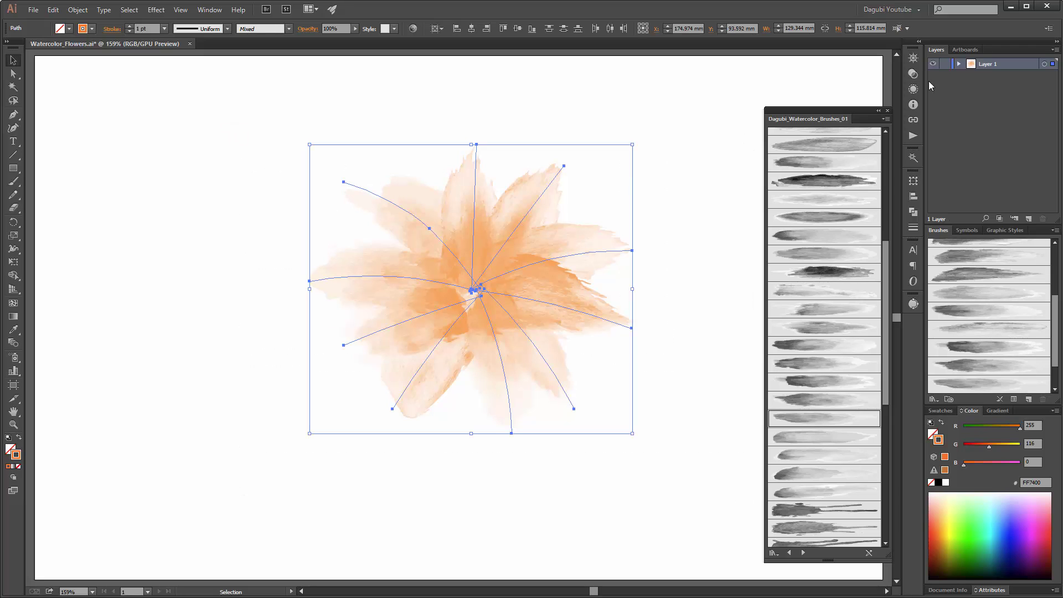
left_click(1045, 65)
left_click(228, 29)
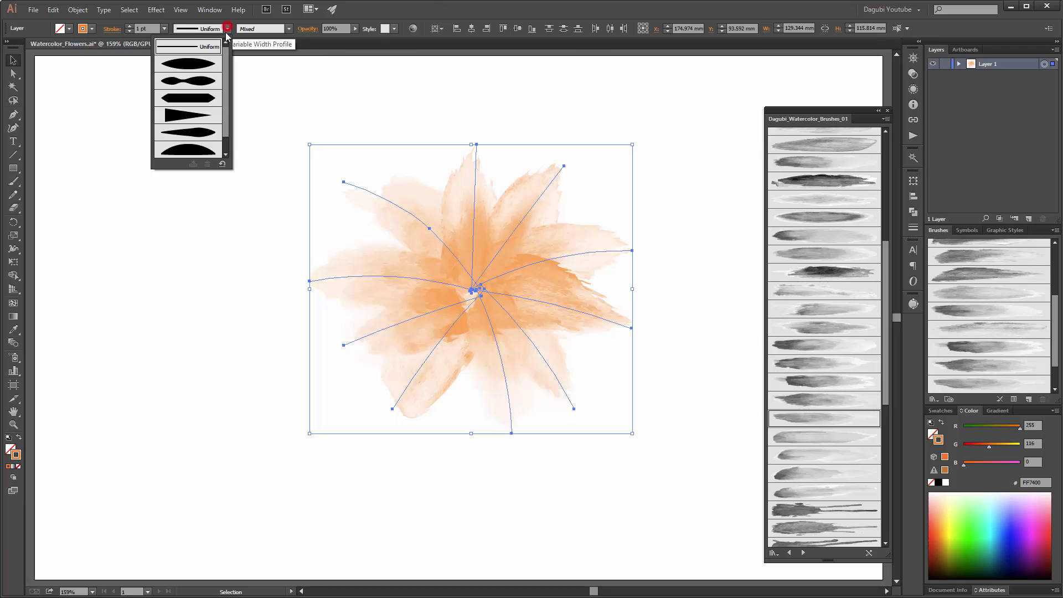
left_click(190, 65)
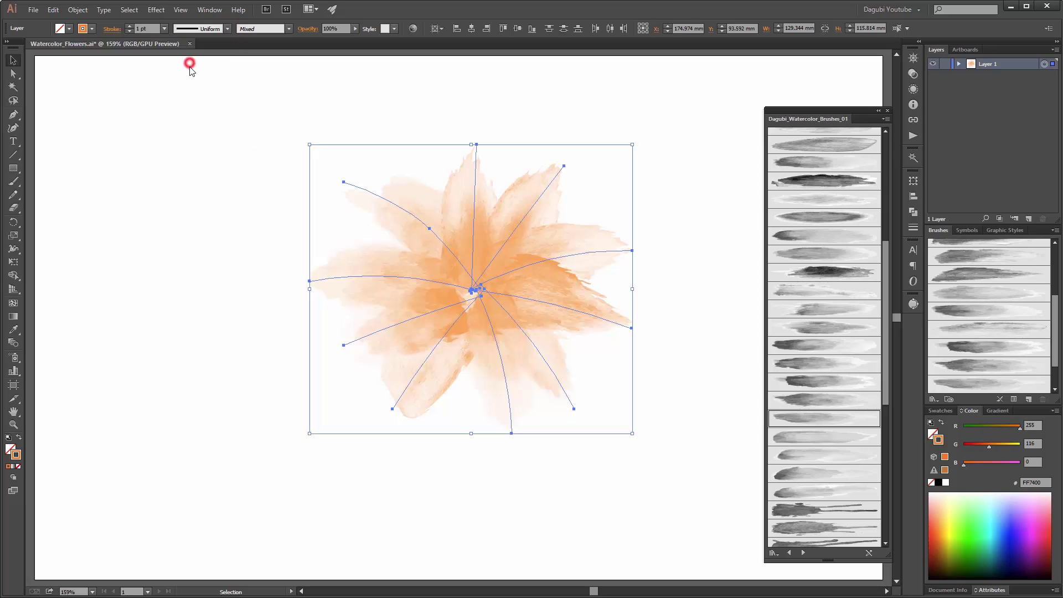
left_click(733, 93)
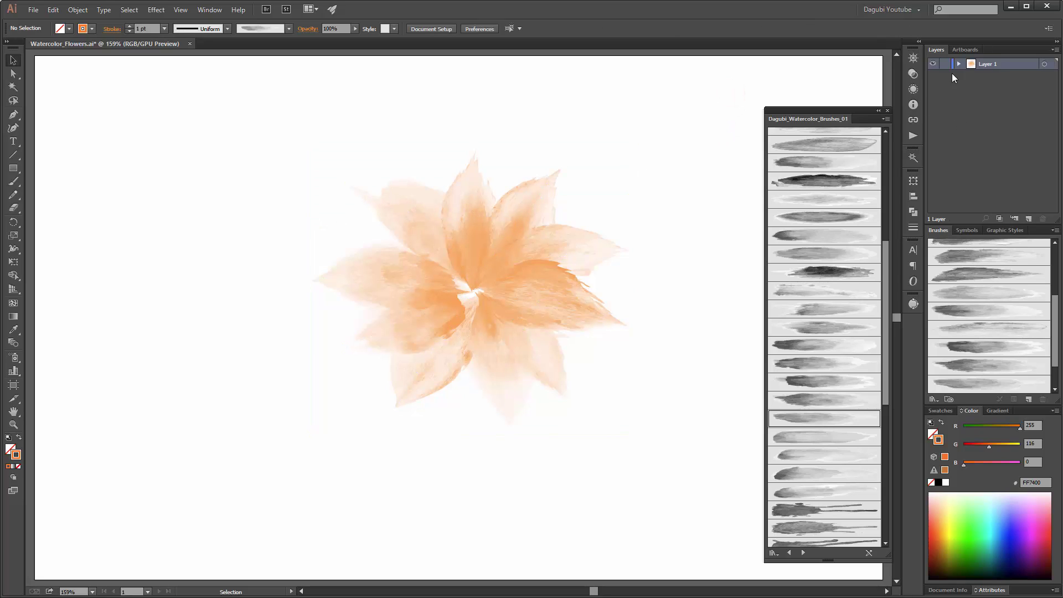
Add a new layer above the flower, and lock and hide Layer 1.
left_click(1028, 219)
left_click(945, 75)
left_click(933, 76)
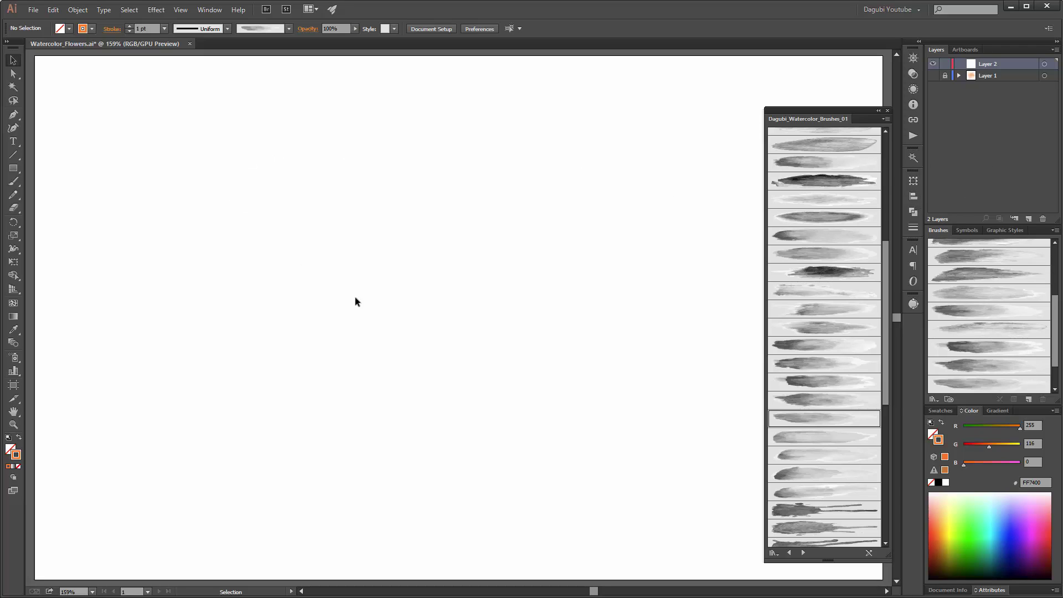
Choose a watercolor brush with a ragged dark start for the Paintbrush and set the blending mode to Darken.
key("b")
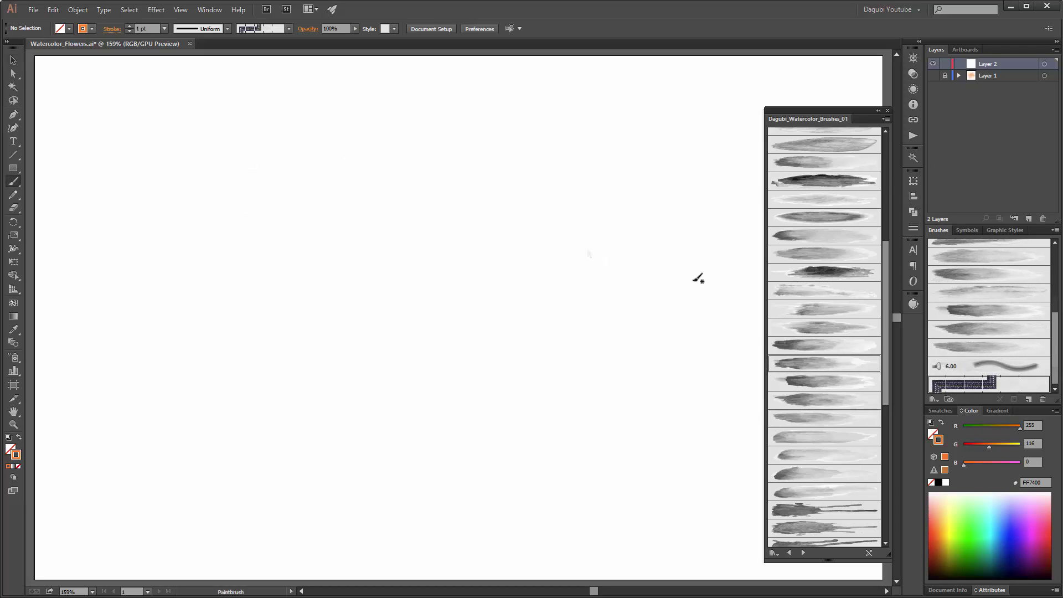
left_click(796, 365)
left_click(914, 74)
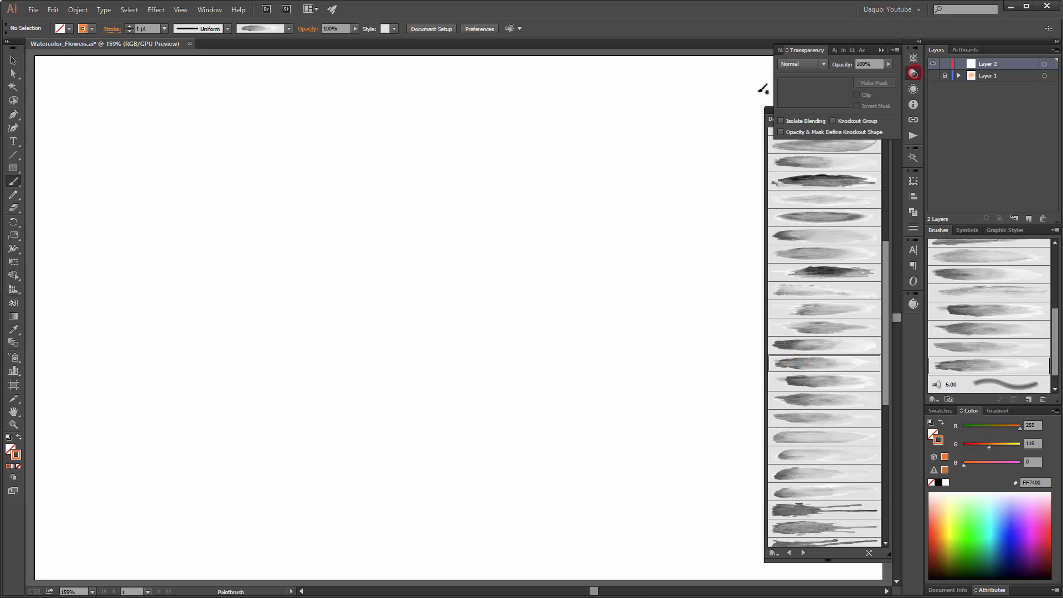
left_click(792, 65)
left_click(801, 89)
left_click(881, 51)
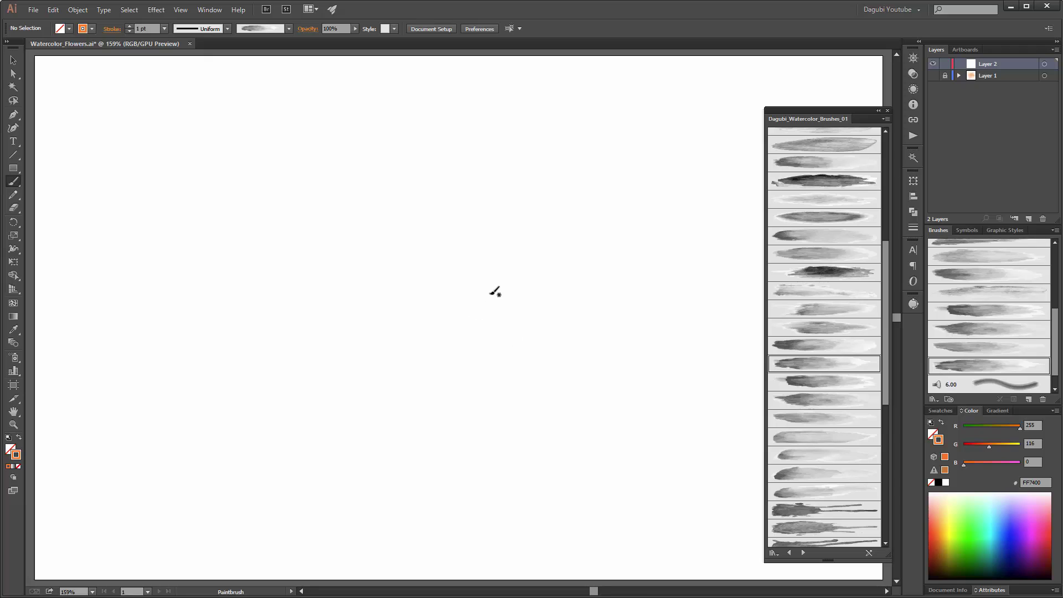
Paint four petals on Layer 2 fanning from the flower's centre to the right, lower right, down and lower left, using four consecutive watercolor brushes.
mouse_move(474, 290)
left_mouse_down()
mouse_move(565, 283)
mouse_move(615, 290)
left_mouse_up()
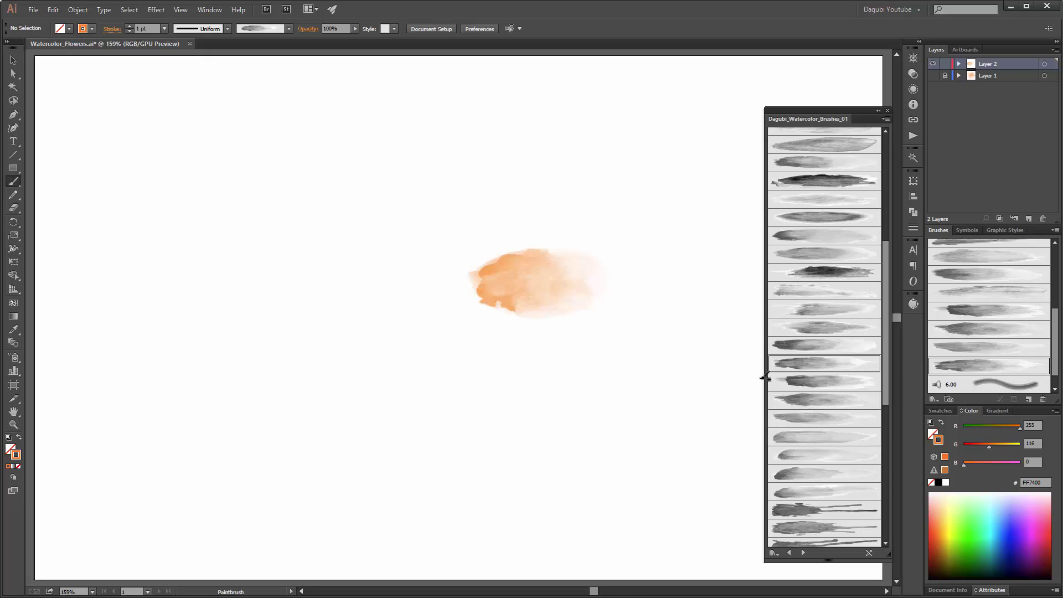
left_click(820, 382)
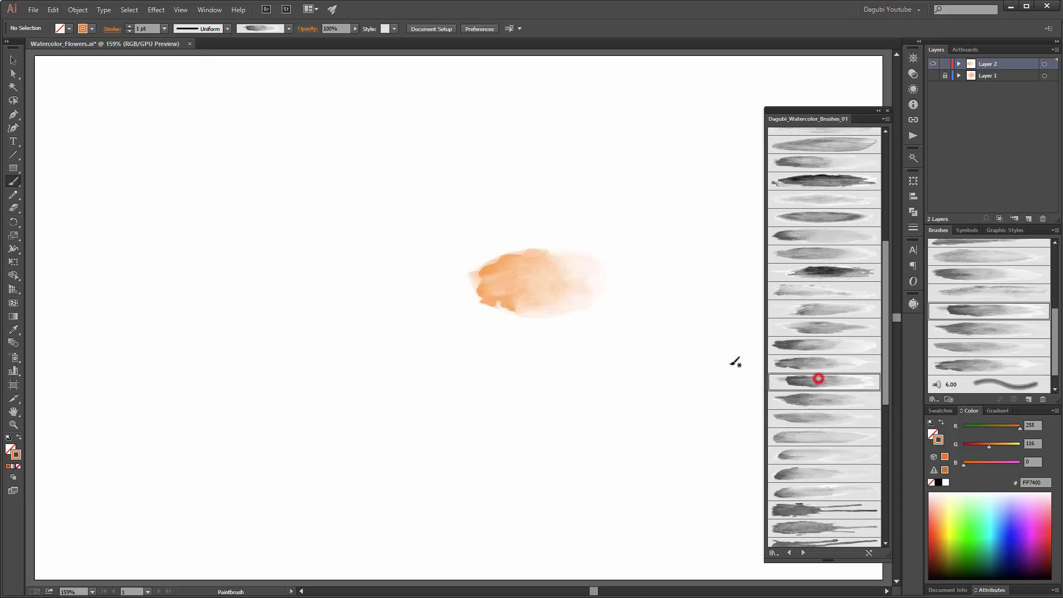
left_click_drag(474, 285, 555, 339)
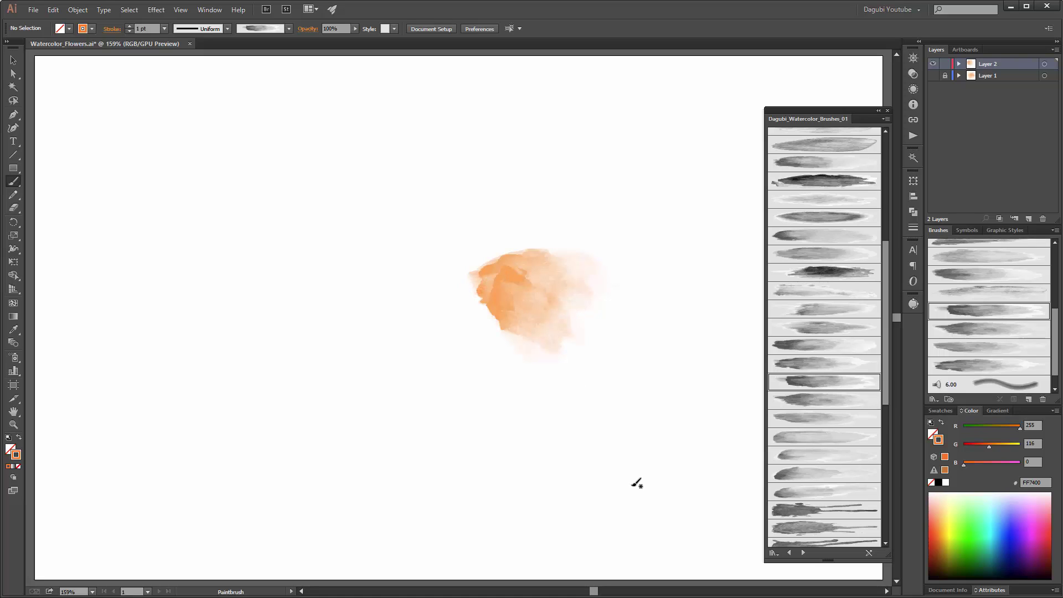
left_click(818, 400)
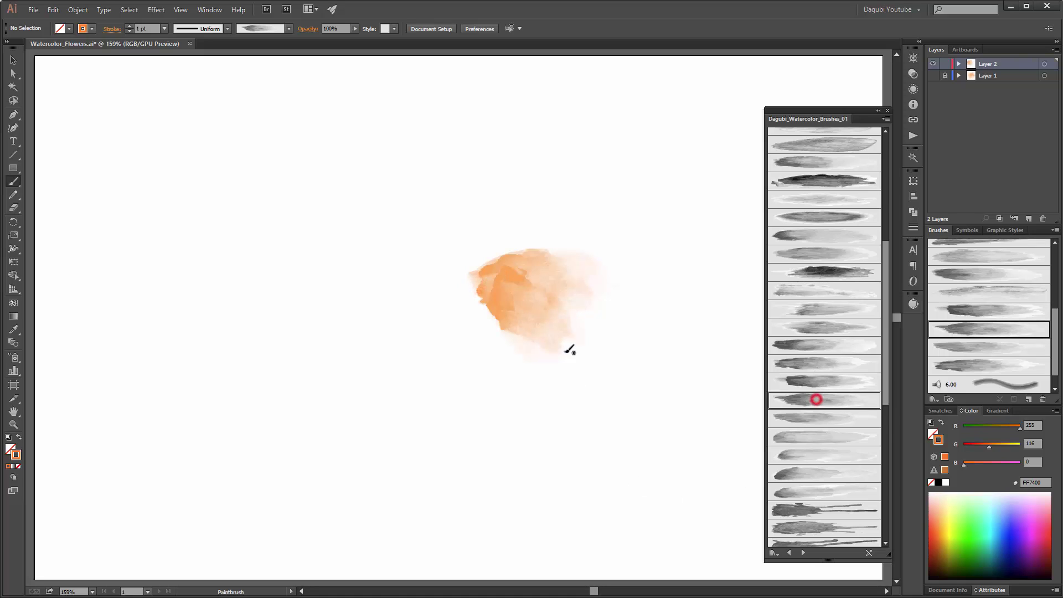
mouse_move(473, 285)
left_mouse_down()
mouse_move(501, 341)
mouse_move(504, 388)
left_mouse_up()
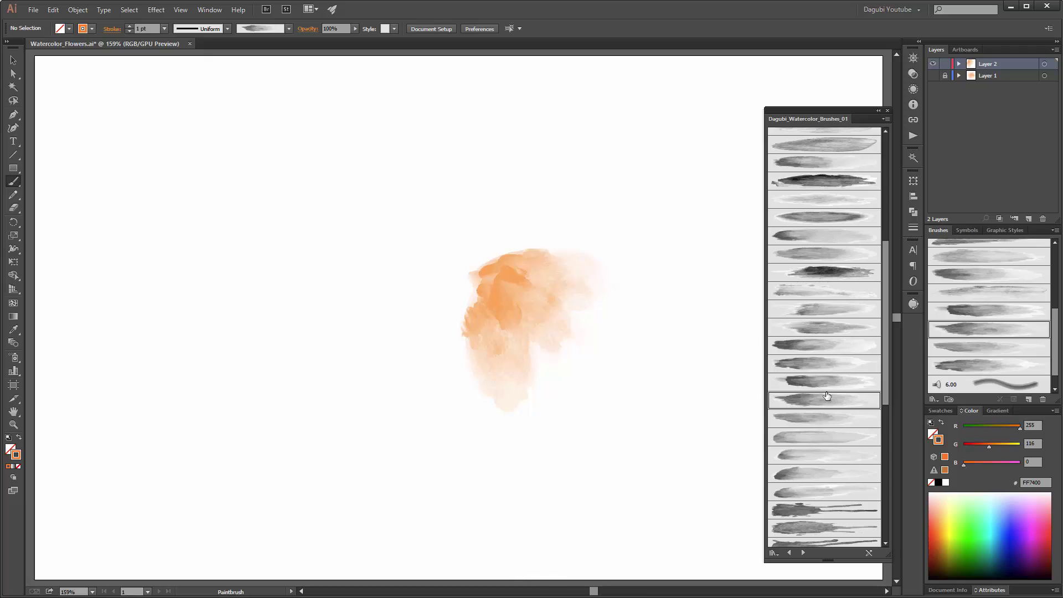
left_click(818, 419)
mouse_move(472, 283)
left_mouse_down()
mouse_move(448, 374)
mouse_move(397, 433)
left_mouse_up()
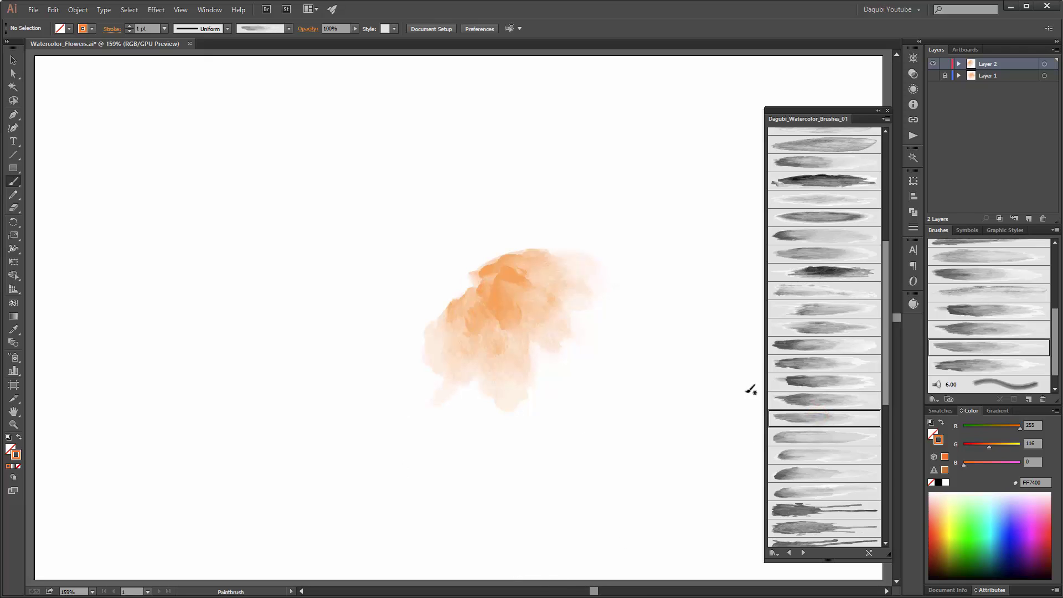
Complete the Layer 2 flower with two petals on its left side and two on its upper side, alternating soft, light watercolor brushes.
left_click(822, 440)
mouse_move(476, 289)
left_mouse_down()
mouse_move(400, 325)
mouse_move(335, 391)
left_mouse_up()
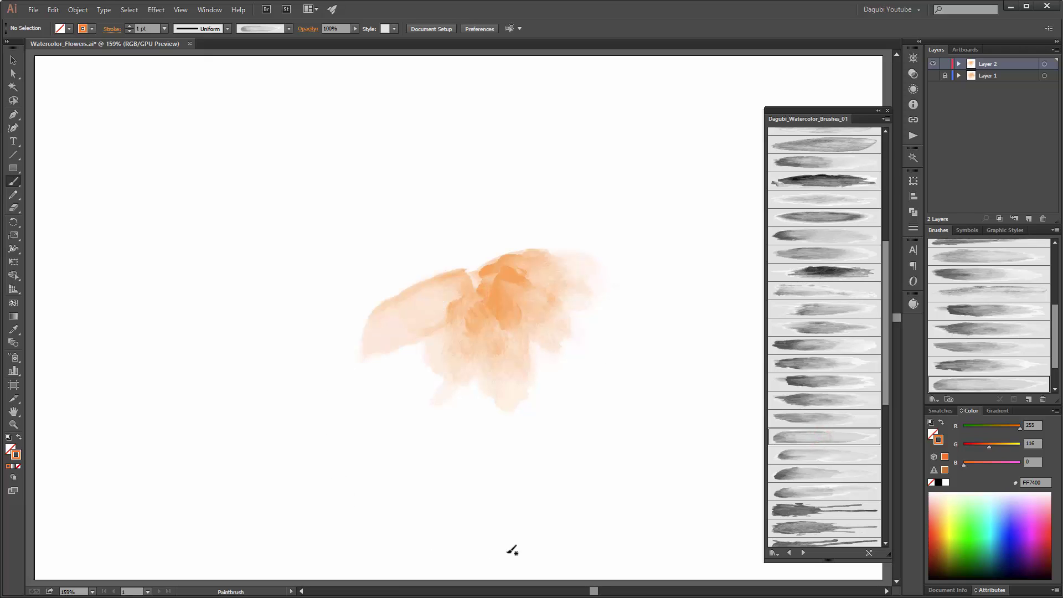
left_click(829, 420)
mouse_move(476, 281)
left_mouse_down()
mouse_move(397, 269)
mouse_move(326, 297)
left_mouse_up()
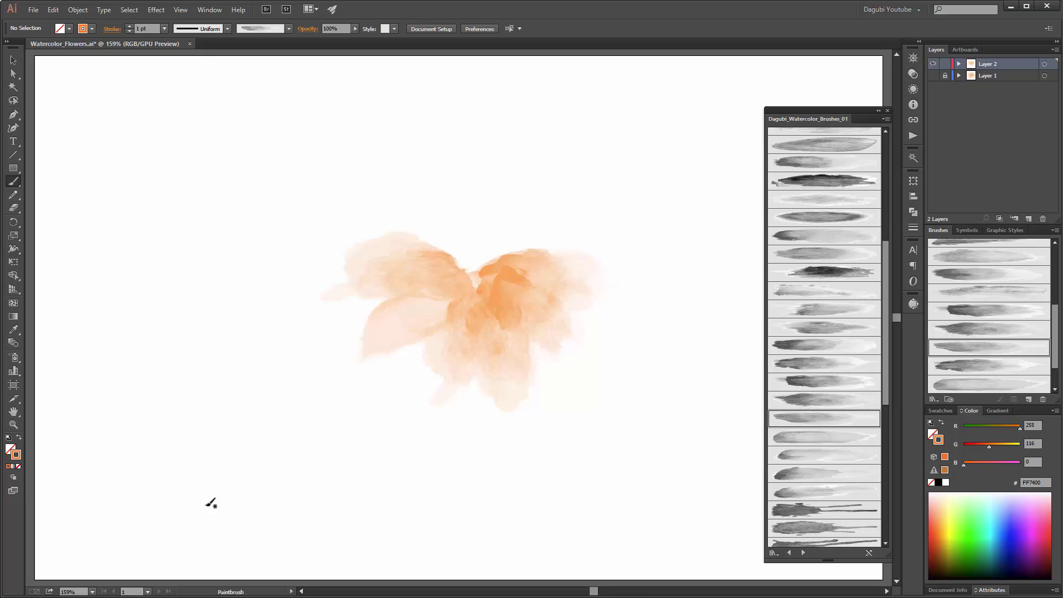
left_click(829, 437)
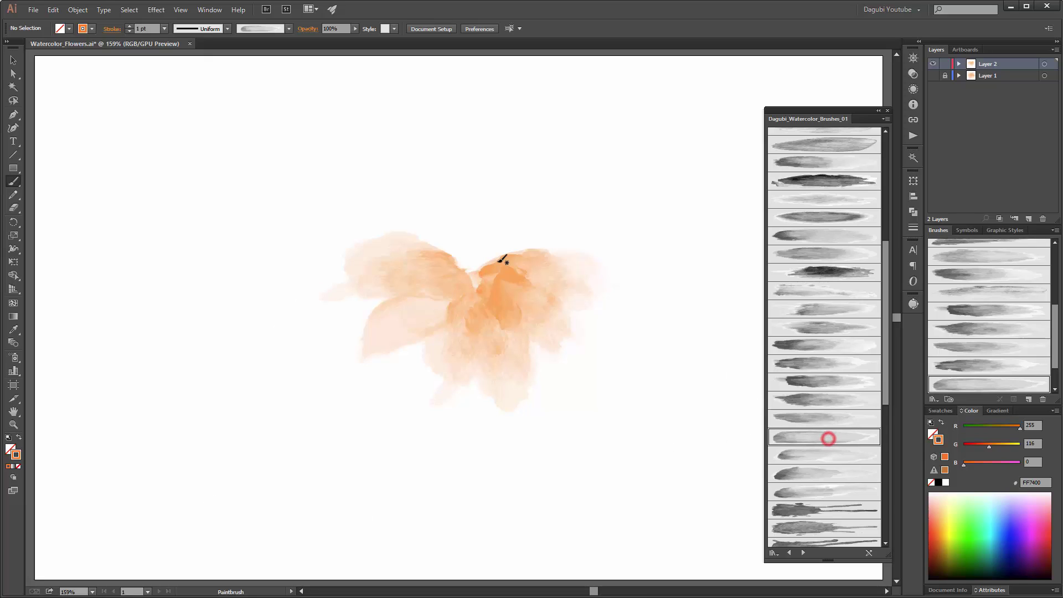
mouse_move(472, 282)
left_mouse_down()
mouse_move(487, 247)
mouse_move(564, 181)
left_mouse_up()
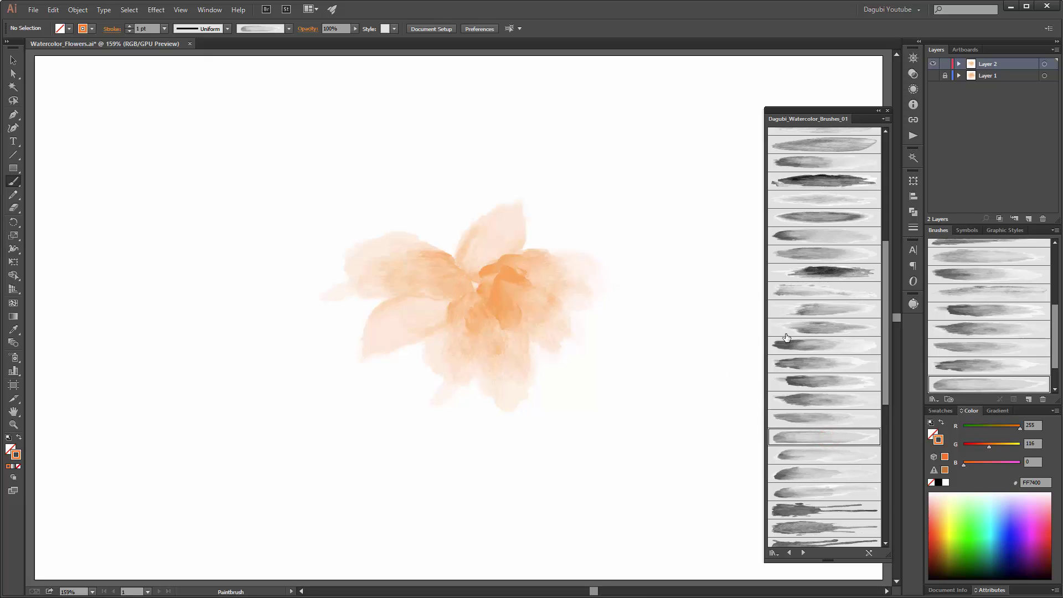
left_click(837, 456)
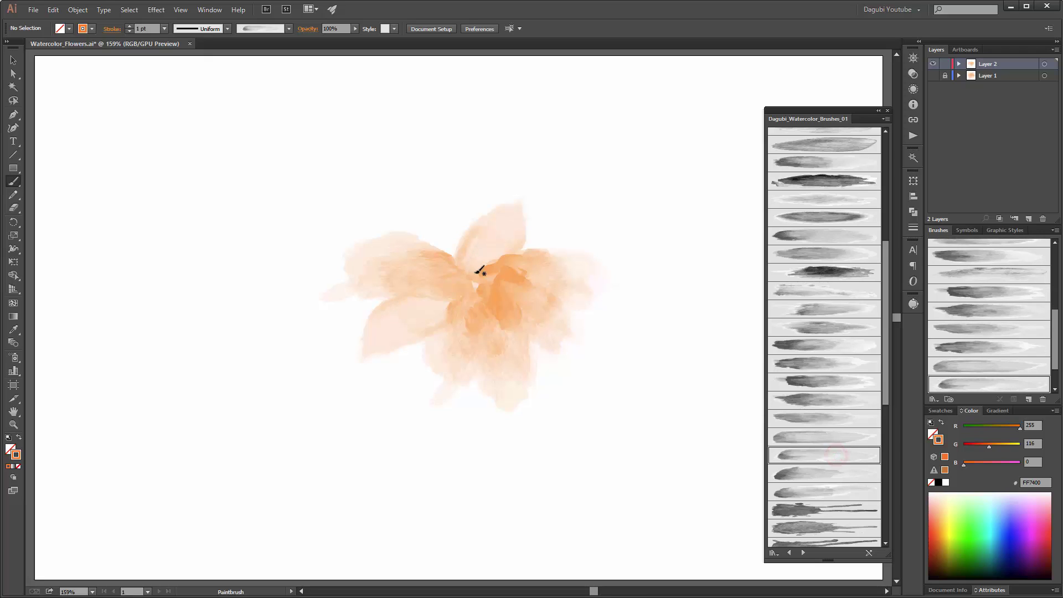
left_click_drag(476, 283, 434, 188)
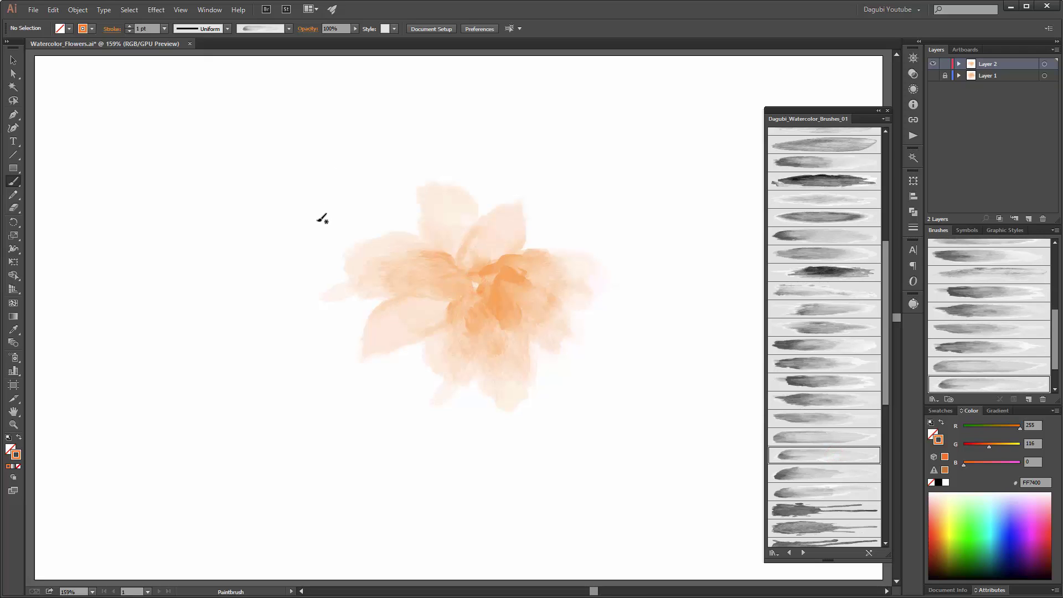
Apply the width profile tapered at both ends to all Layer 2 petals, and move the flower to the artboard's upper-left area.
left_click(1045, 63)
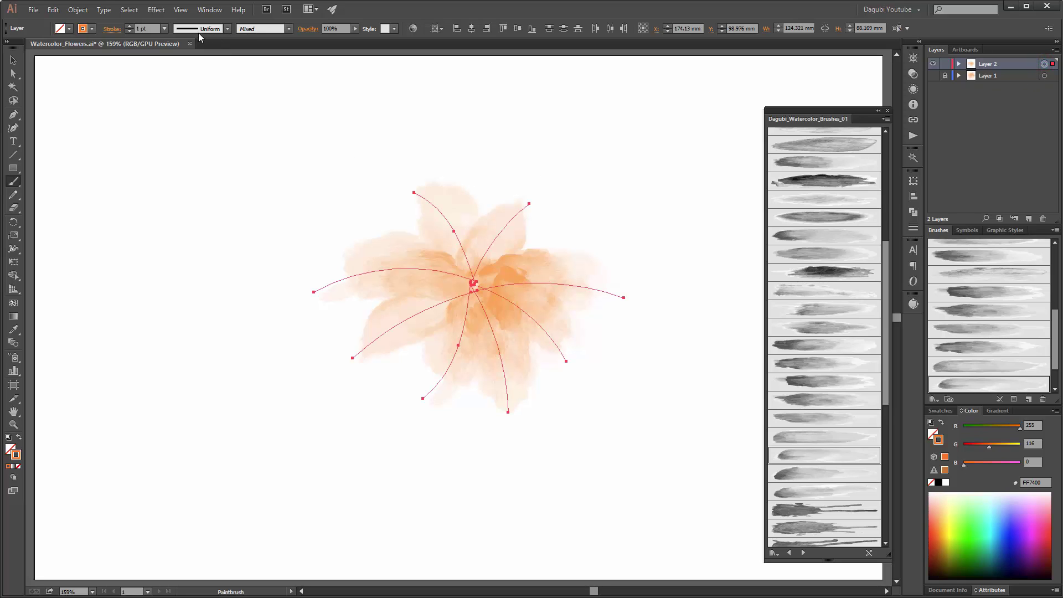
left_click(228, 29)
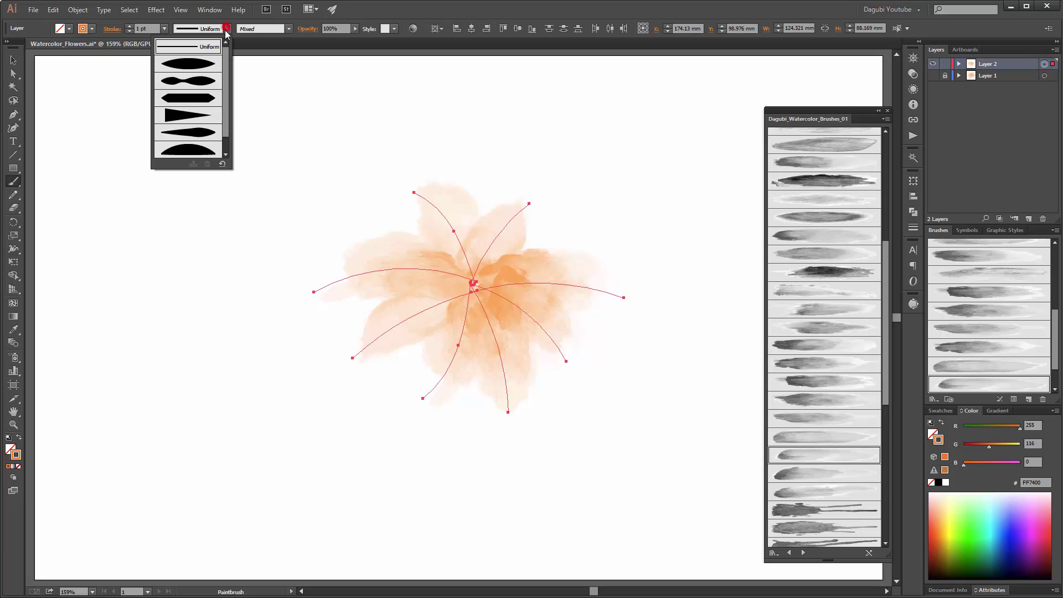
left_click(191, 64)
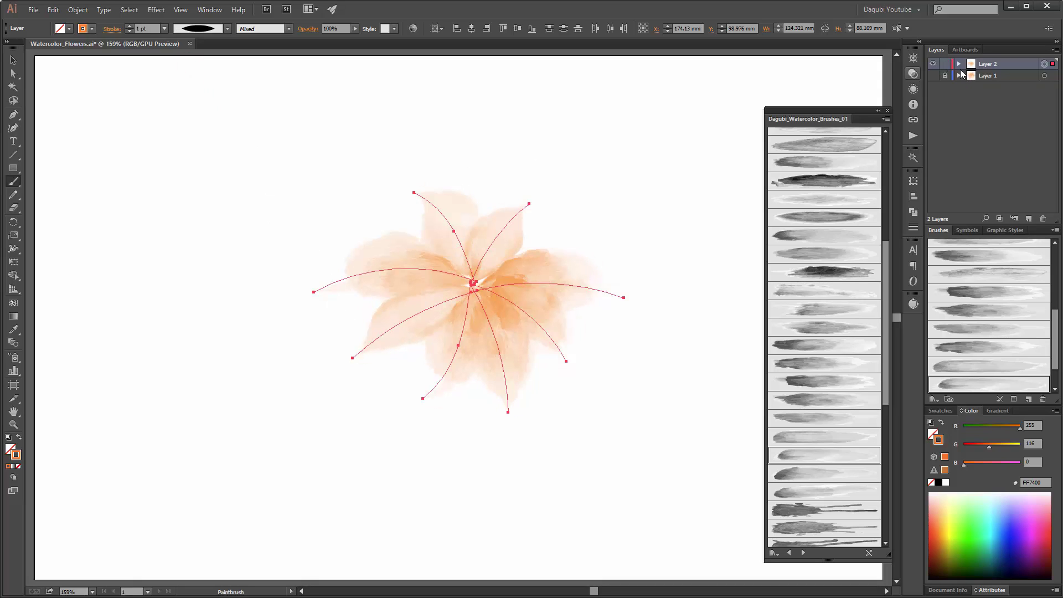
mouse_move(553, 304)
left_mouse_down()
mouse_move(379, 263)
mouse_move(256, 192)
mouse_move(277, 190)
left_mouse_up()
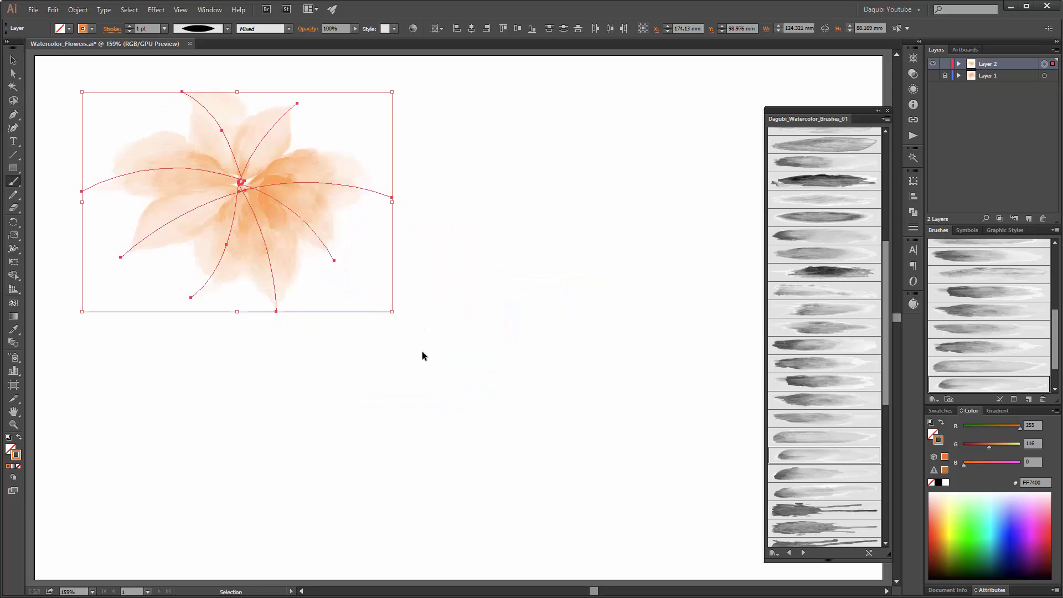
left_click(644, 361)
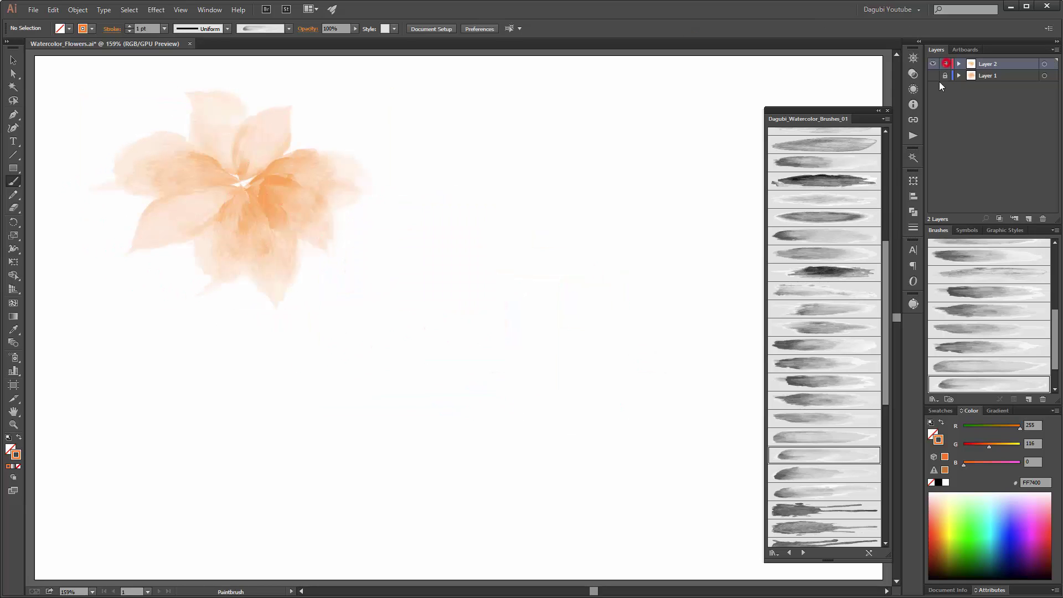
Add a new layer above the locked Layer 2 and paint a third flower's upper-right and right petals with two consecutive watercolor brushes.
left_click(1028, 219)
left_click(810, 238)
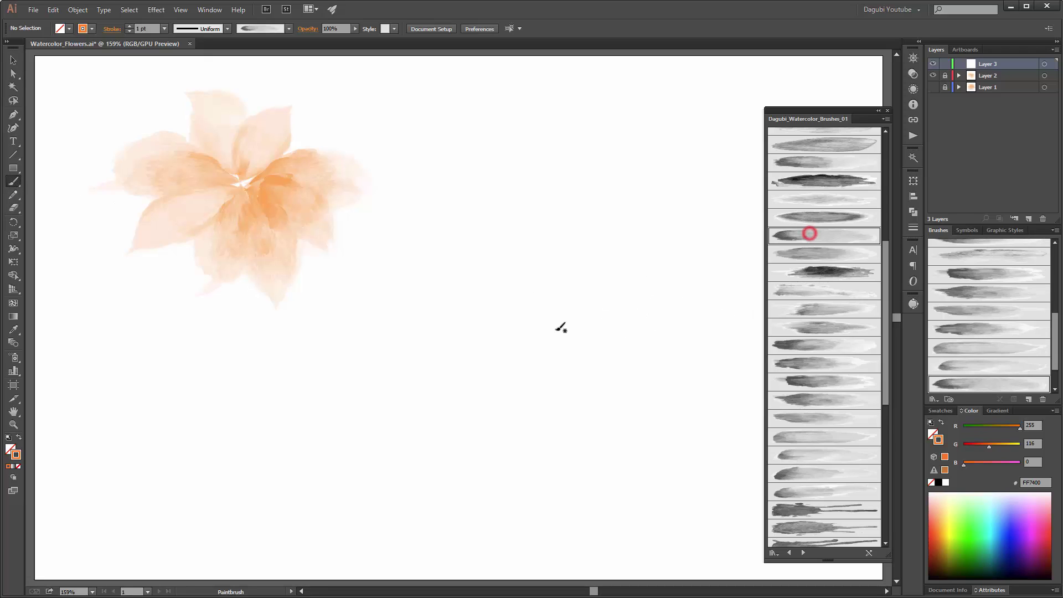
left_click_drag(557, 329, 628, 259)
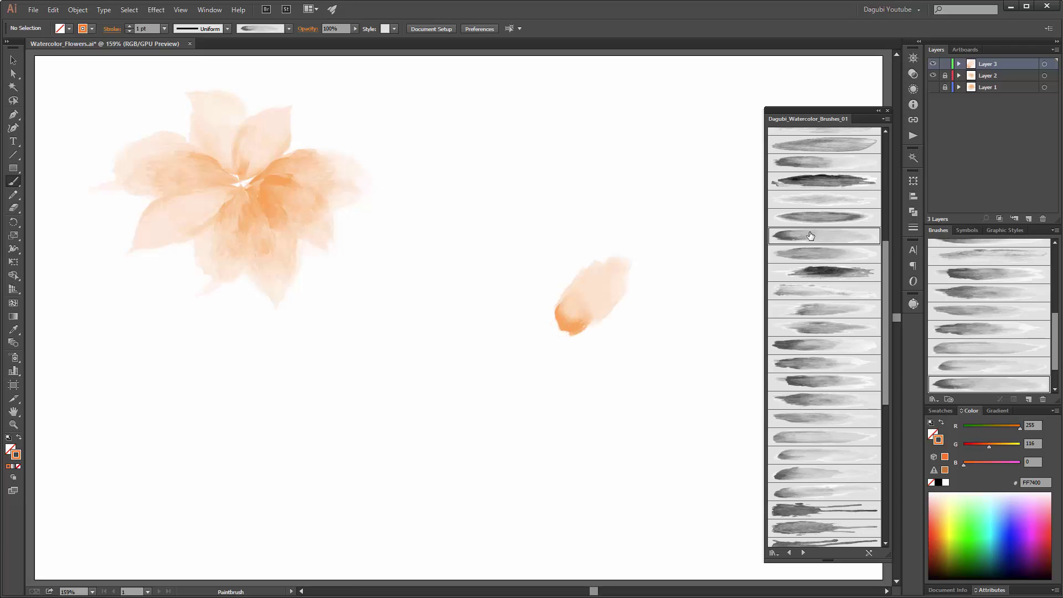
left_click(808, 255)
left_click_drag(563, 328, 662, 313)
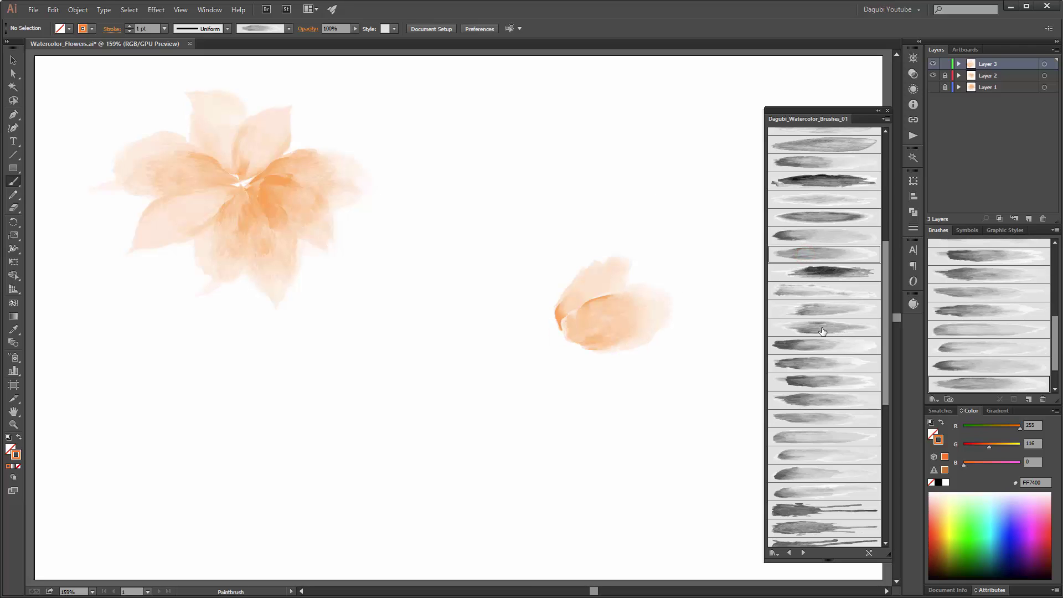
Set the blending mode of both new Layer 3 petals to Darken and deselect them.
left_click_drag(532, 241, 657, 439)
left_click(797, 65)
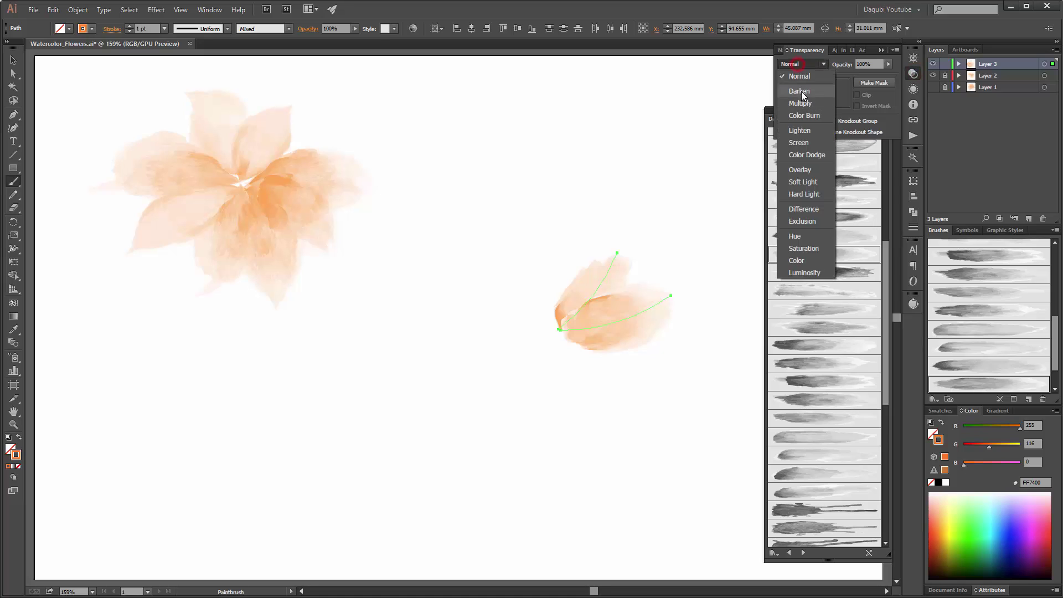
left_click(802, 91)
left_click(709, 469, "ctrl")
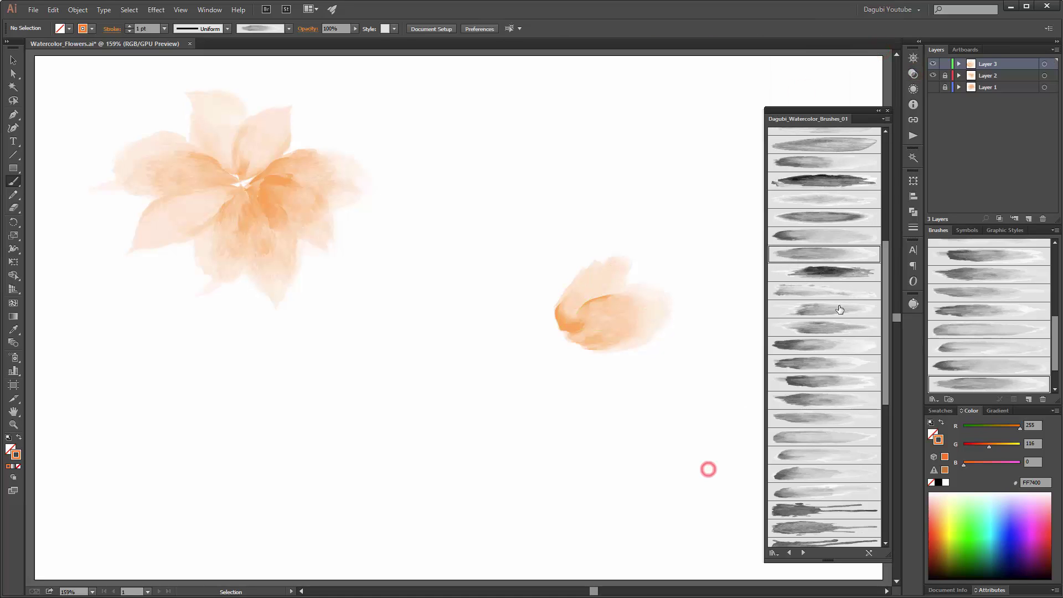
Paint the third flower's lower-right, lower, lower-left and left petals, using a different watercolor brush for each.
left_click(827, 345)
mouse_move(579, 327)
left_mouse_down()
mouse_move(647, 359)
mouse_move(571, 330)
mouse_move(572, 437)
left_mouse_up()
left_click(824, 363)
left_click(822, 400)
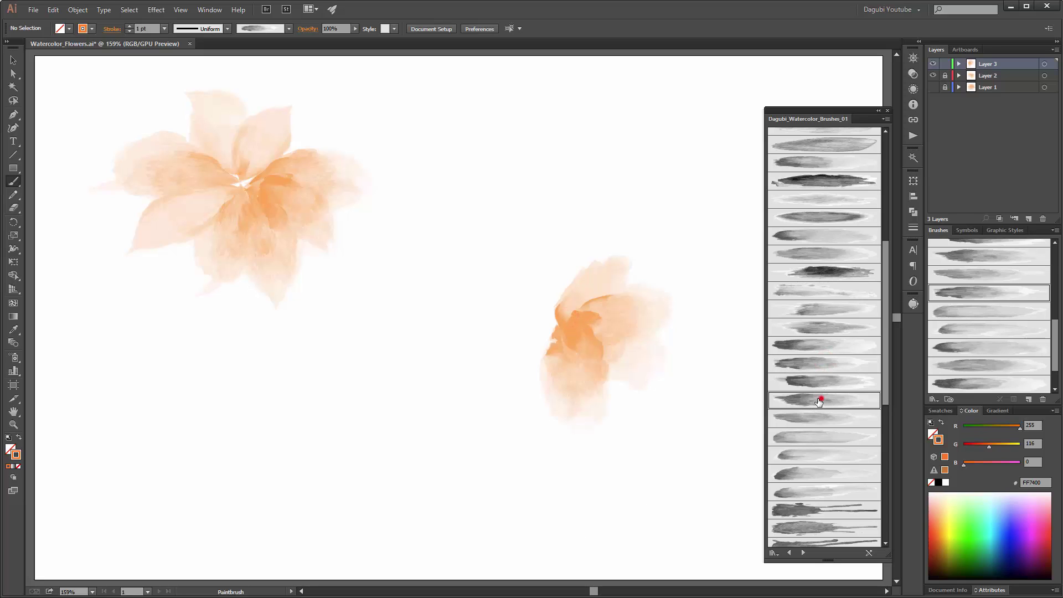
left_click_drag(570, 316, 481, 424)
left_click(844, 420)
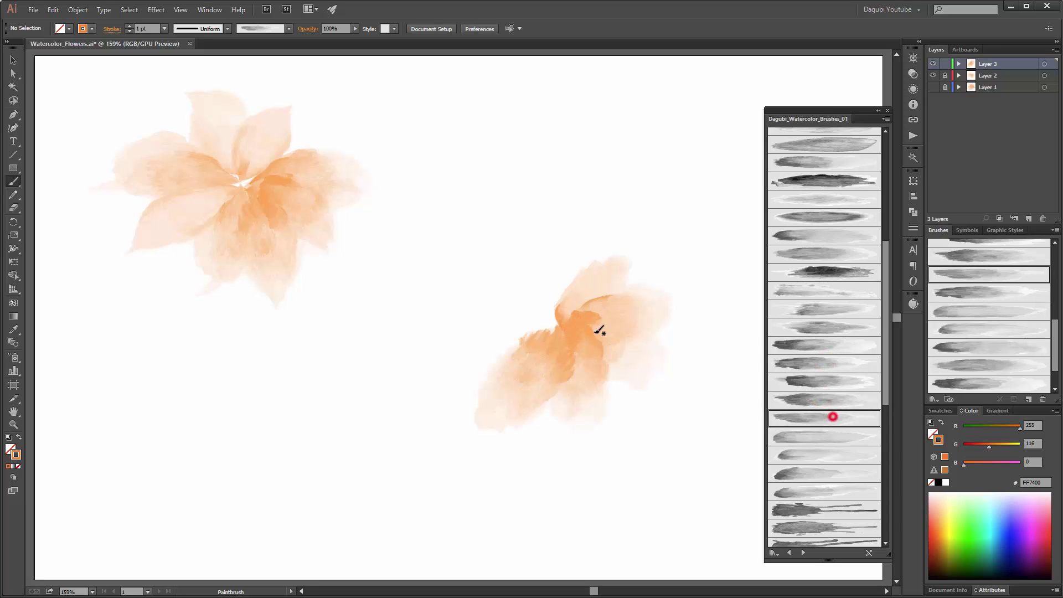
left_click_drag(565, 319, 458, 427)
Paint an upper petal with a brush from the library's beginning, and shift it and the left petal slightly inward.
scroll(887, 342, "up", 5)
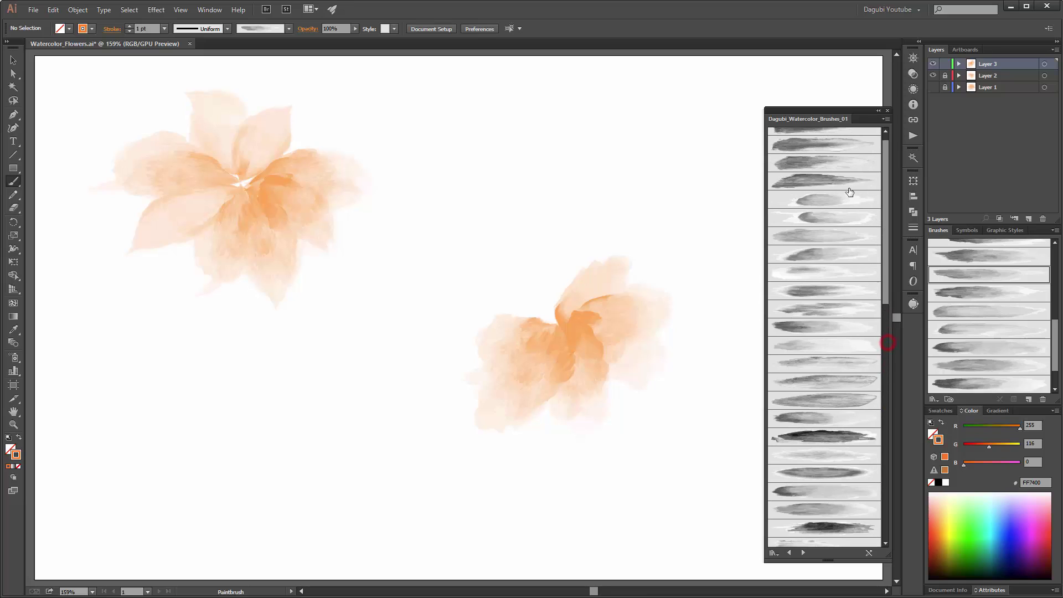
left_click(809, 162)
mouse_move(548, 330)
left_mouse_down()
mouse_move(575, 305)
mouse_move(594, 219)
left_mouse_up()
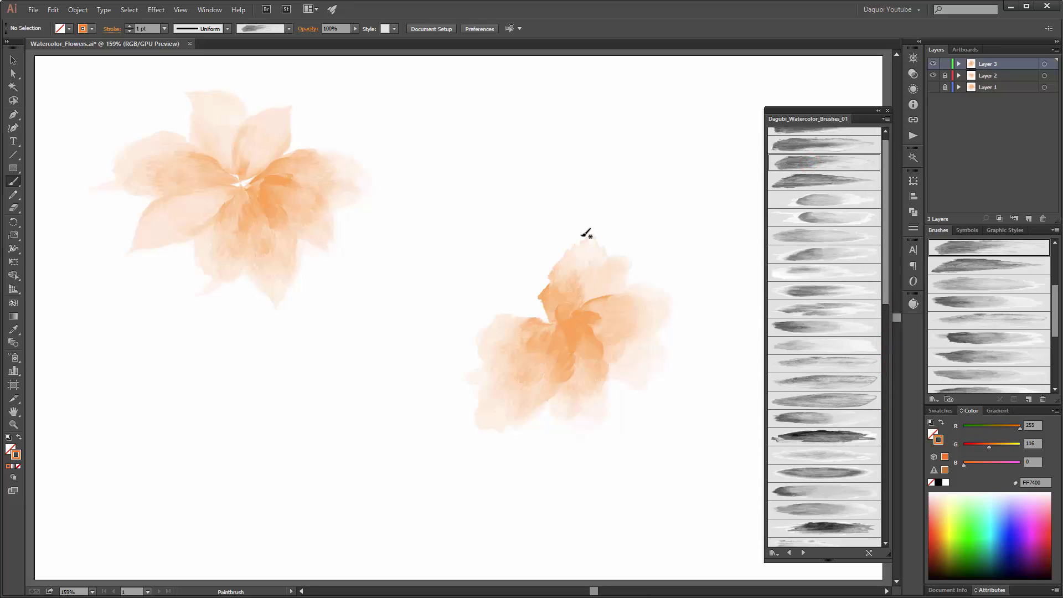
left_click_drag(580, 255, 590, 261)
left_click_drag(507, 324, 513, 330)
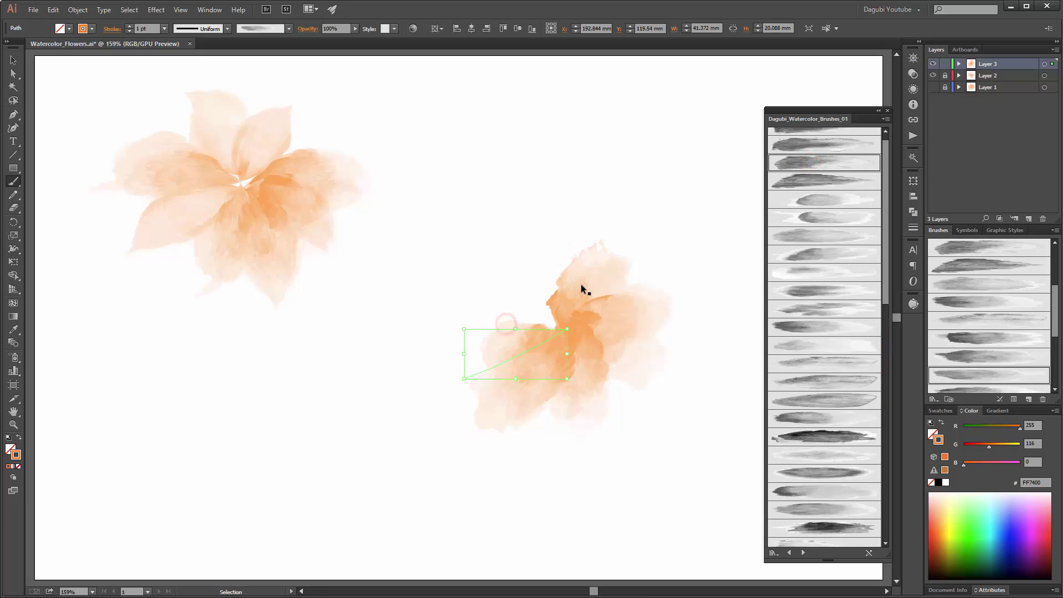
left_click(643, 179, "ctrl")
Paint a short upper-left petal on the third flower with the first brush in the watercolor library.
left_click(809, 162)
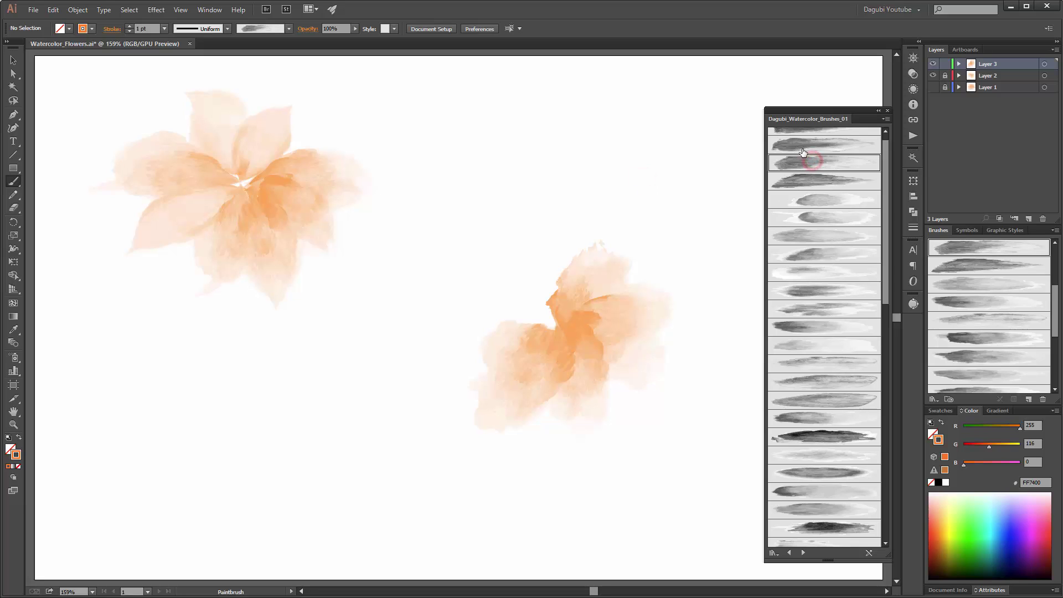
left_click_drag(886, 163, 885, 137)
left_click(833, 137)
left_click_drag(559, 327, 518, 289)
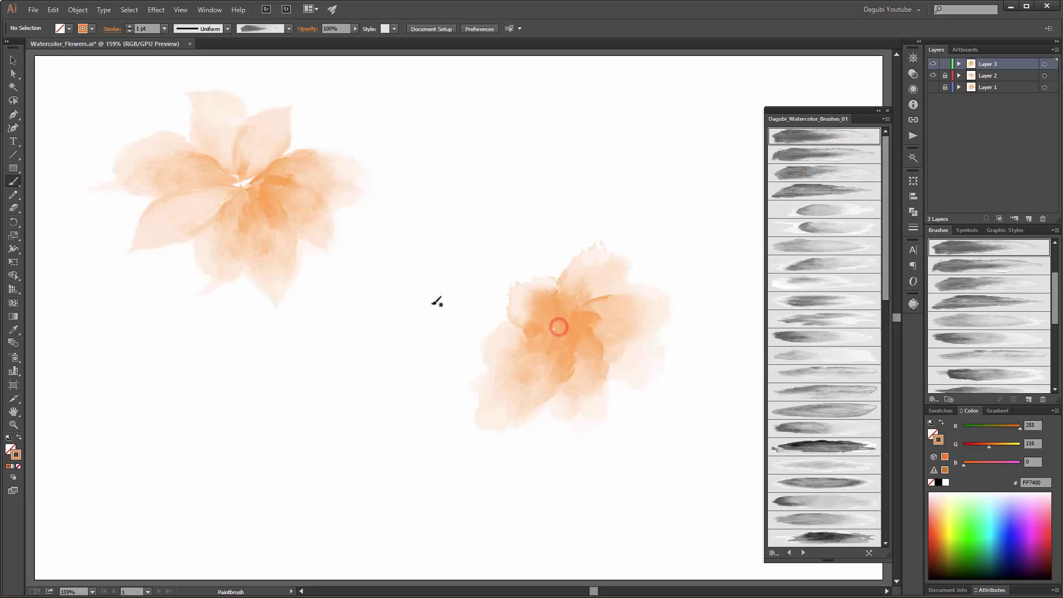
Select all petals of the third flower, apply the width profile tapered at both ends, and deselect them.
left_click_drag(435, 213, 726, 517)
left_click(228, 29)
left_click(211, 82)
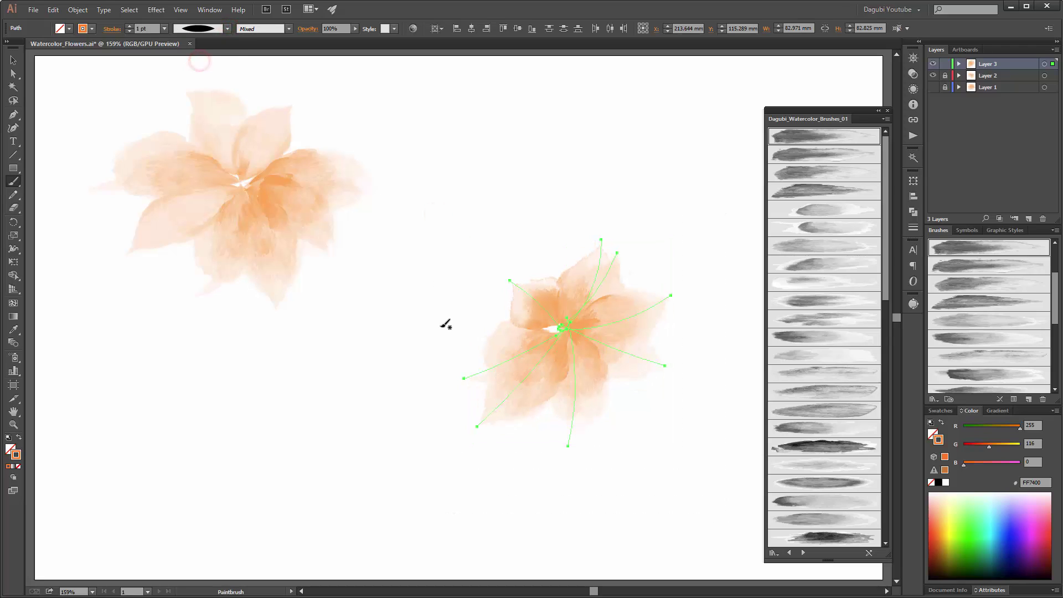
left_click(710, 105)
Unlock Layers 1 and 2, show Layer 1, and move its large flower up and to the right using Free Transform.
left_click(945, 76)
left_click(945, 87)
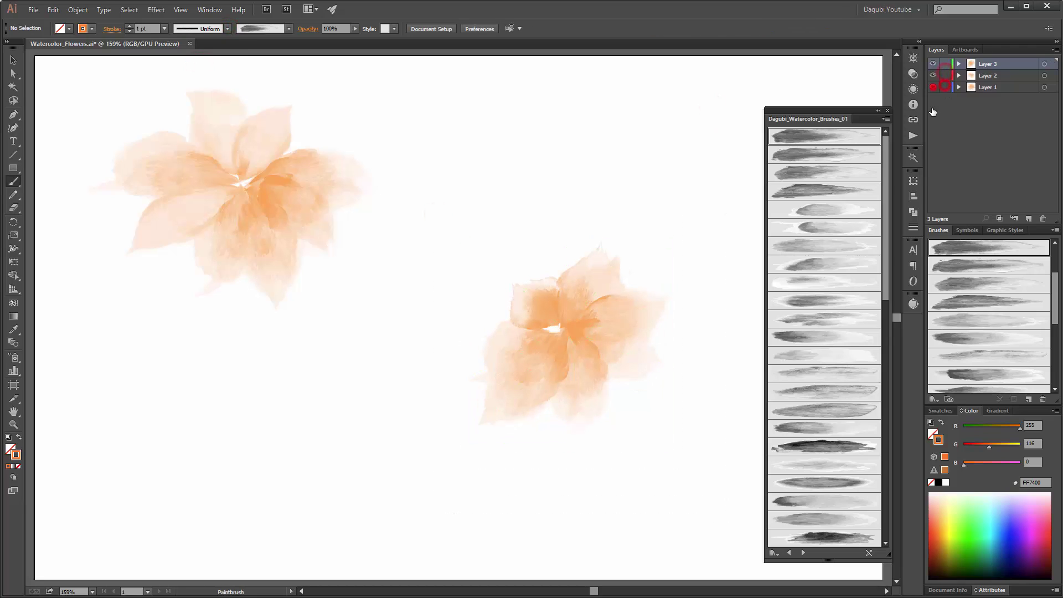
left_click(933, 87)
left_click(1045, 87)
left_click(14, 262)
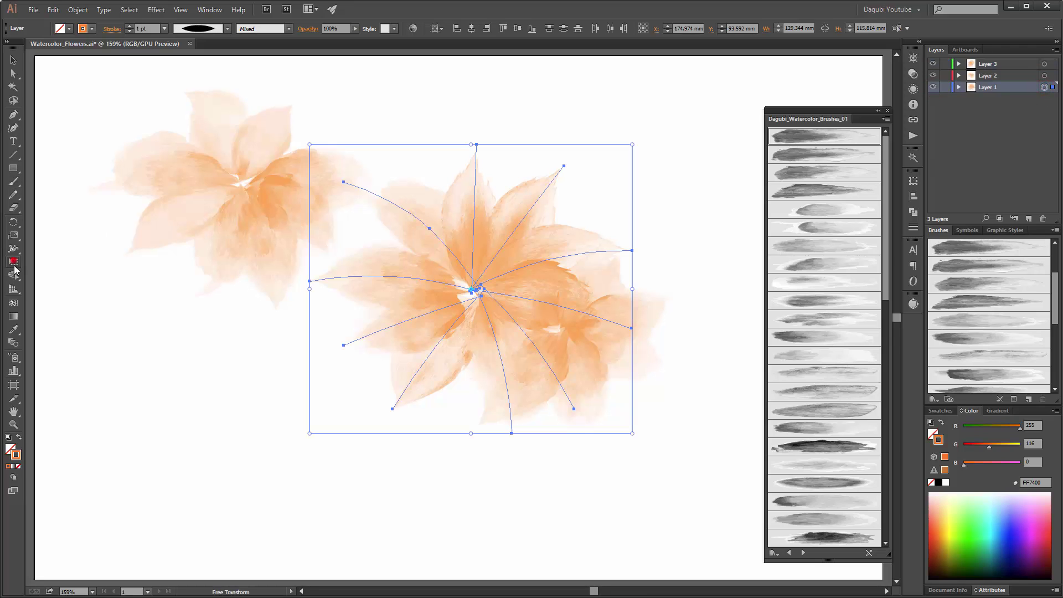
mouse_move(565, 238)
left_mouse_down()
mouse_move(640, 191)
mouse_move(632, 199)
left_mouse_up()
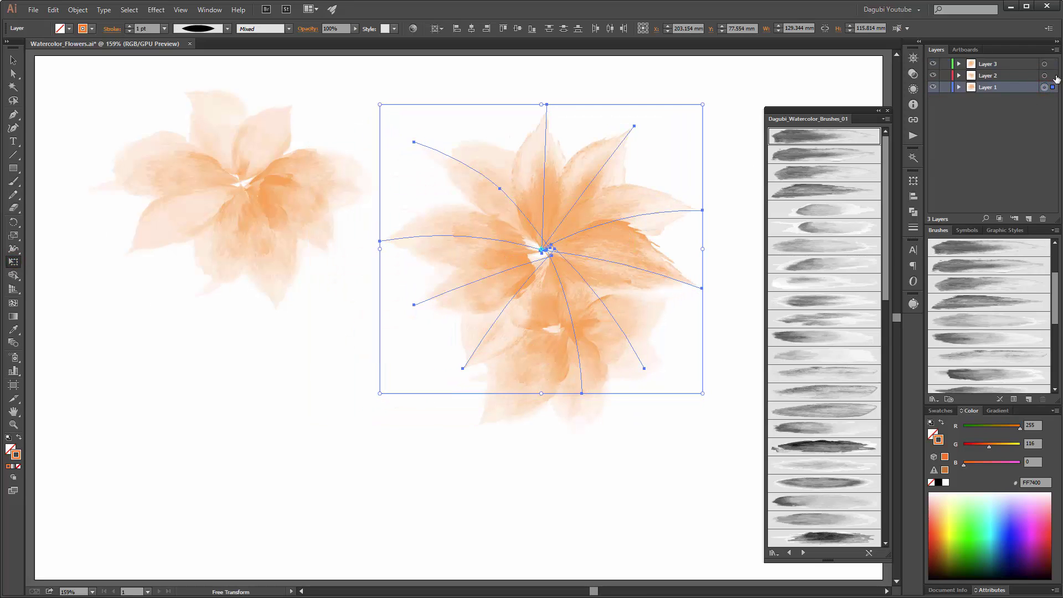
Move the Layer 2 flower to the lower left of the large flower and scale it to about 111 mm wide.
left_click(1044, 75)
mouse_move(310, 204)
left_mouse_down()
mouse_move(365, 303)
mouse_move(415, 298)
left_mouse_up()
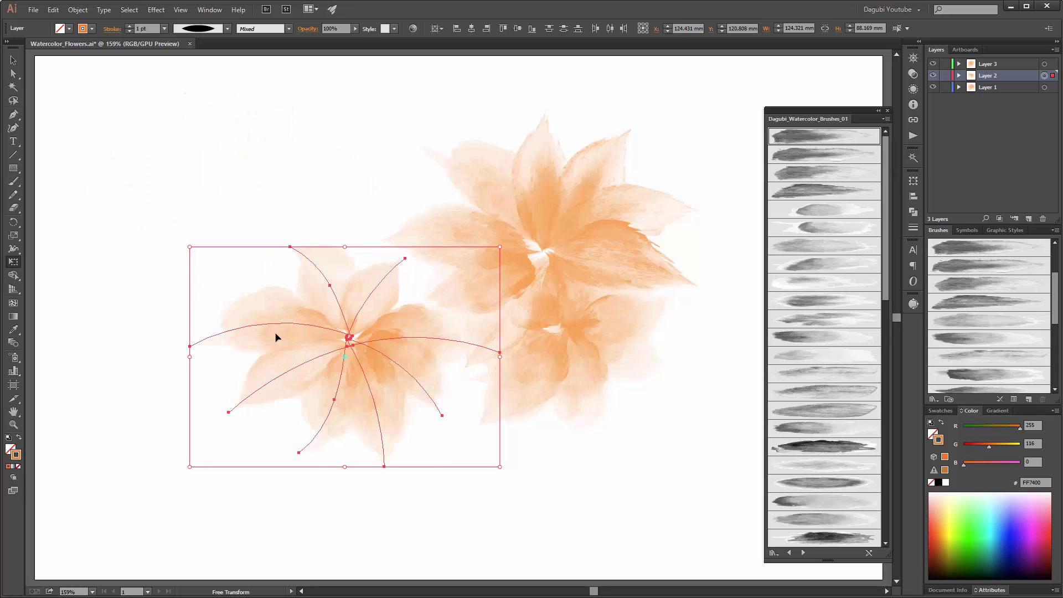
left_click_drag(190, 247, 223, 270)
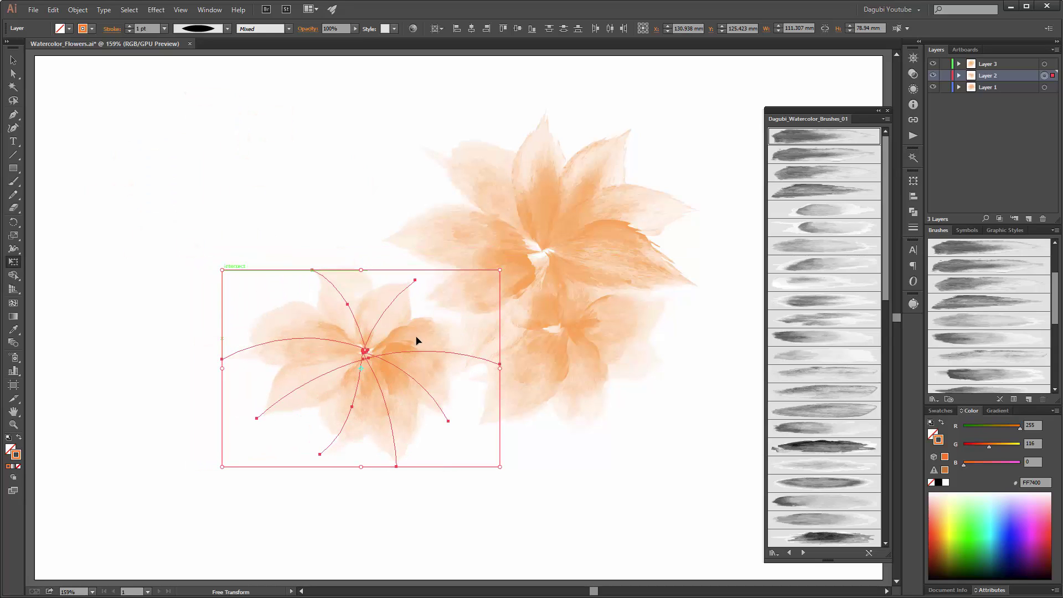
left_click_drag(416, 340, 417, 325)
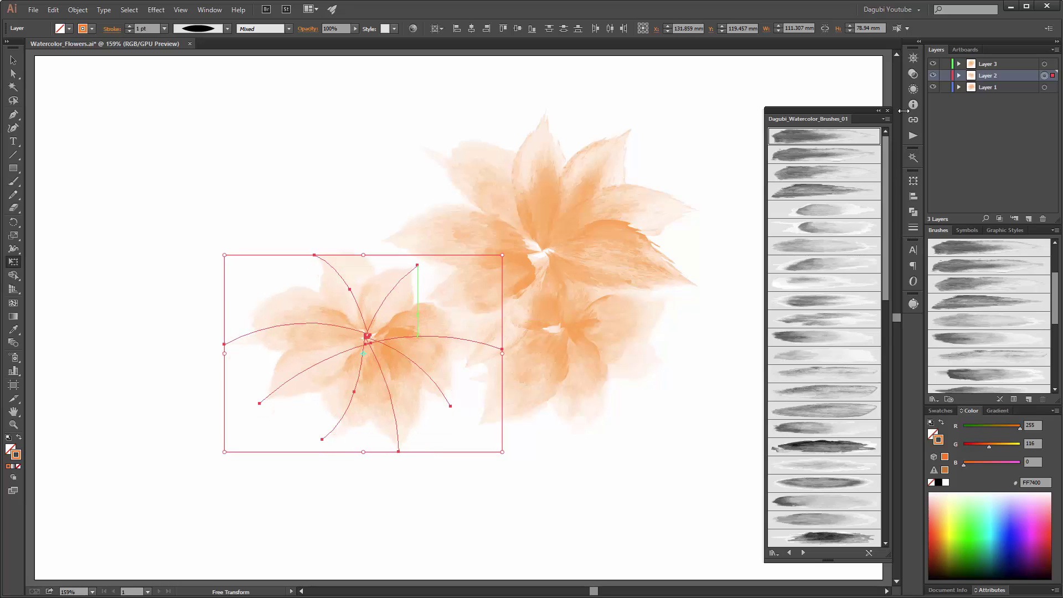
Move the Layer 3 flower below the large one, scale it to about 79 mm wide, and deselect it.
left_click(1045, 64)
mouse_move(636, 340)
left_mouse_down()
mouse_move(629, 382)
mouse_move(614, 373)
mouse_move(613, 391)
left_mouse_up()
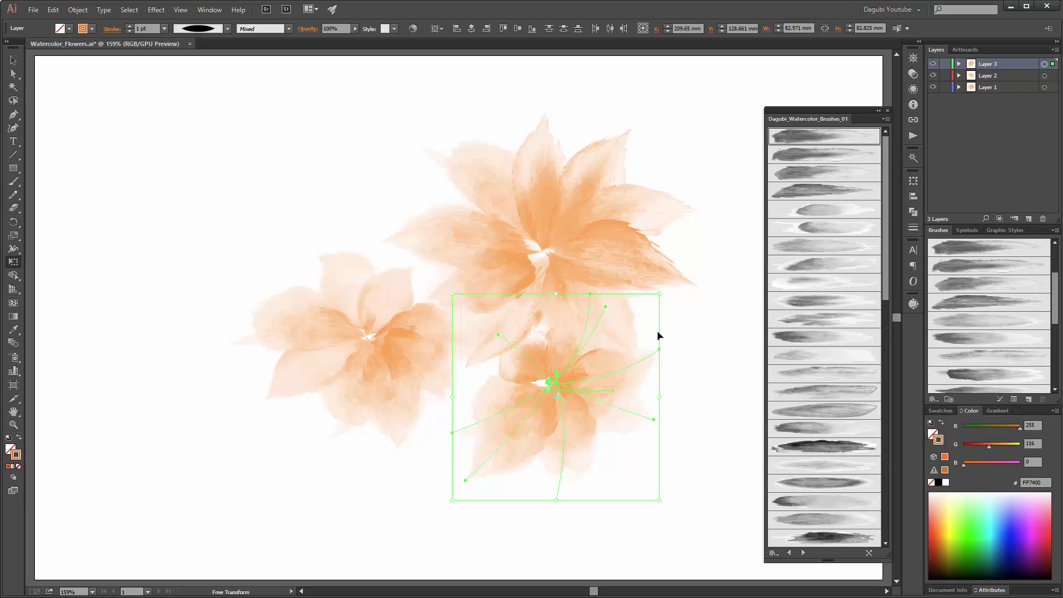
left_click_drag(656, 295, 649, 304)
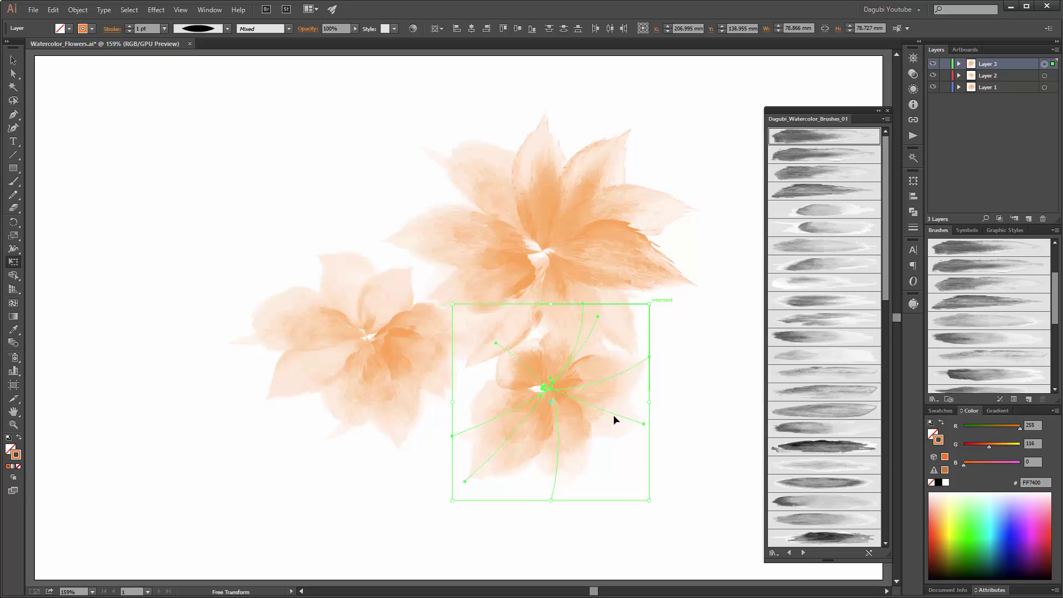
left_click_drag(612, 403, 592, 414)
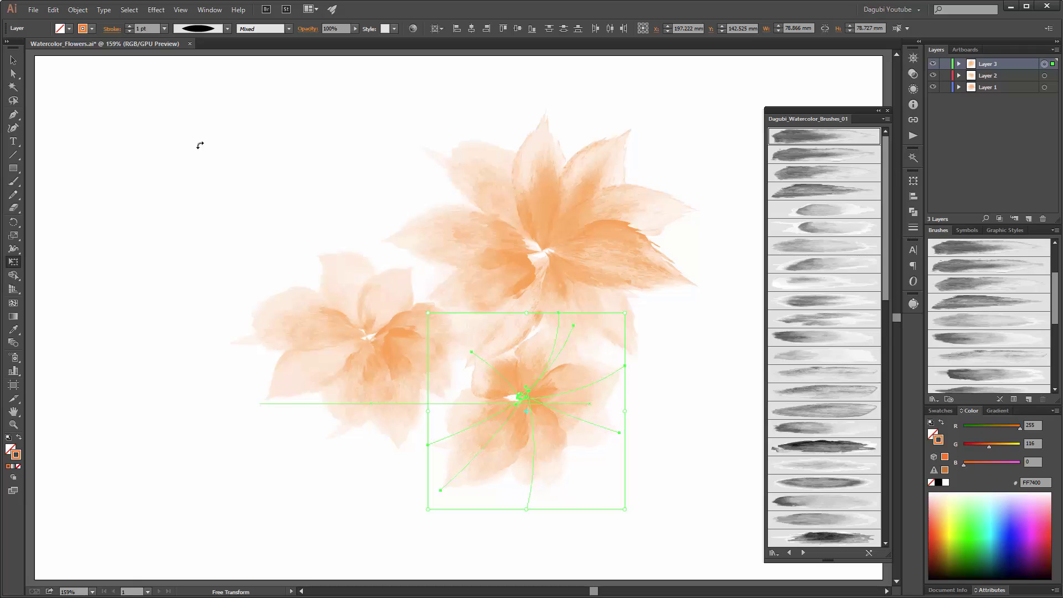
left_click(174, 110)
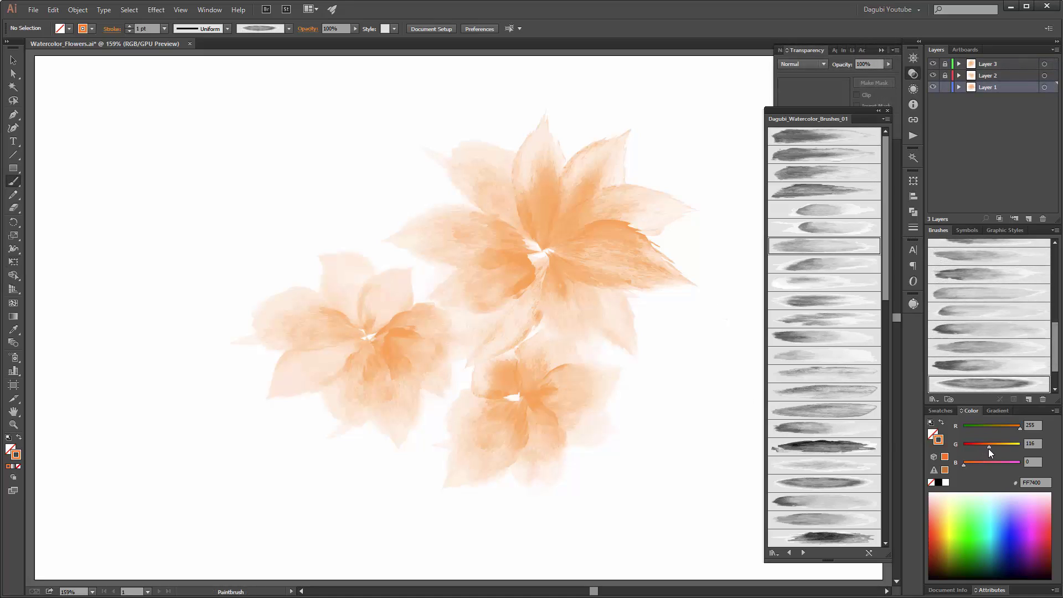
Set the stroke to yellow (RGB 255, 224, 30) and paint over the large flower's upper-right petal on Layer 1 with the first watercolor brush.
left_click_drag(989, 447, 1013, 447)
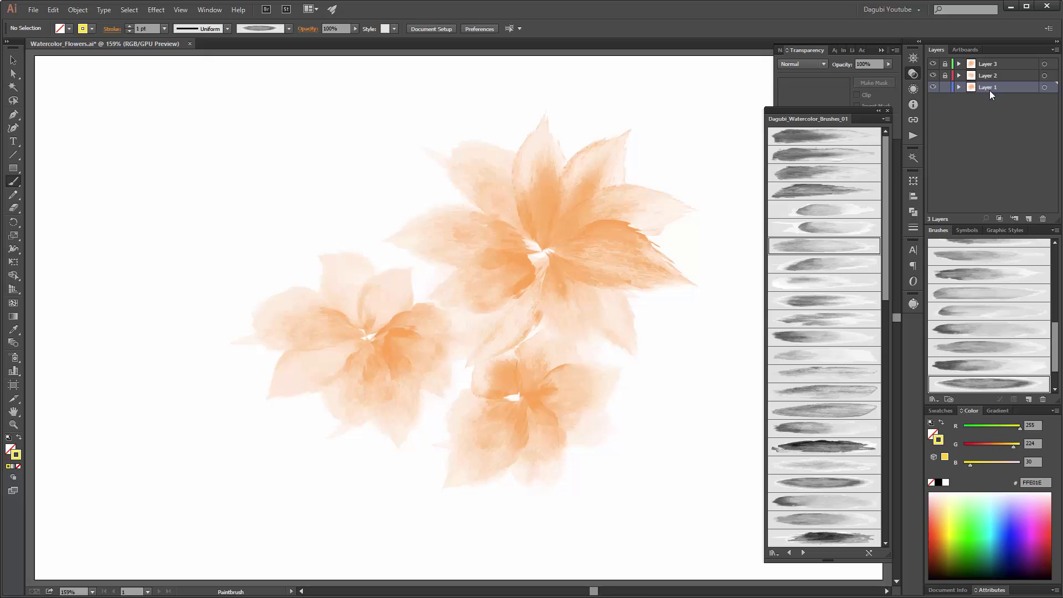
left_click(935, 87)
left_click(935, 87)
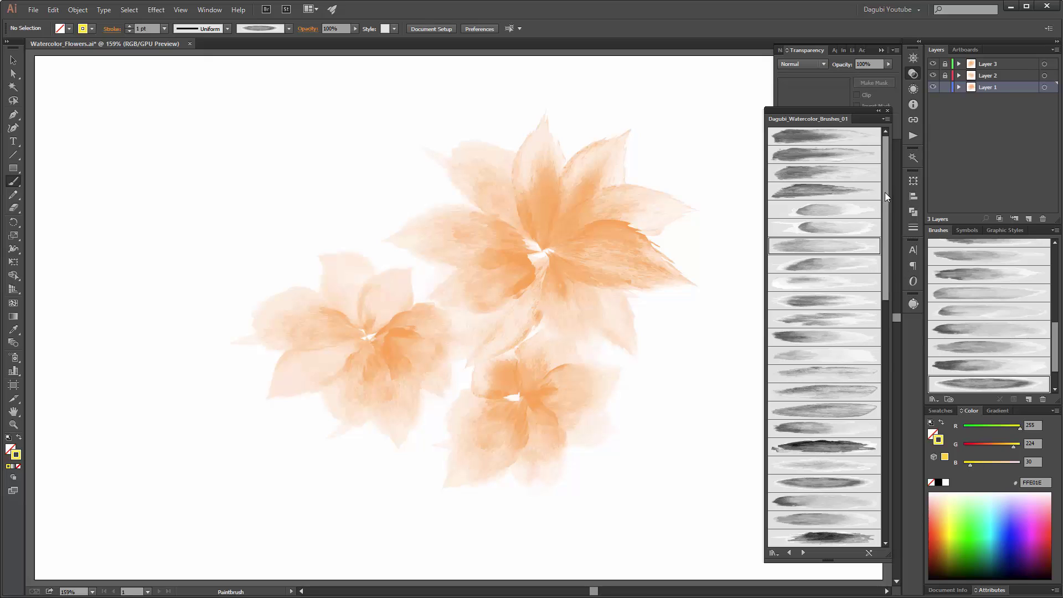
left_click(811, 134)
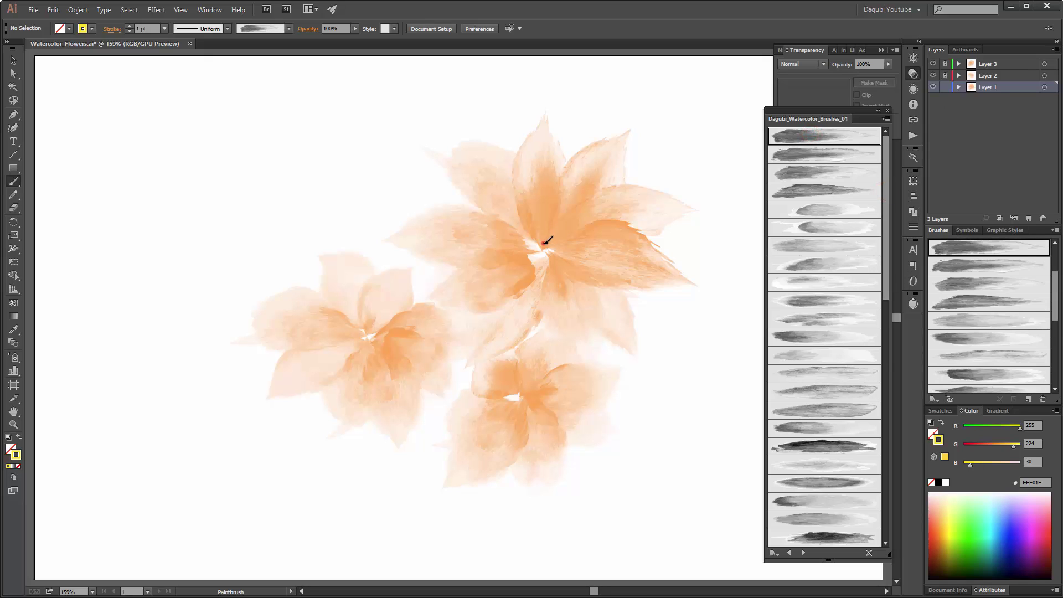
mouse_move(543, 242)
left_mouse_down()
mouse_move(676, 209)
mouse_move(667, 211)
left_mouse_up()
Set the yellow stroke's blending mode to Multiply and deselect it.
left_click(606, 227, "ctrl")
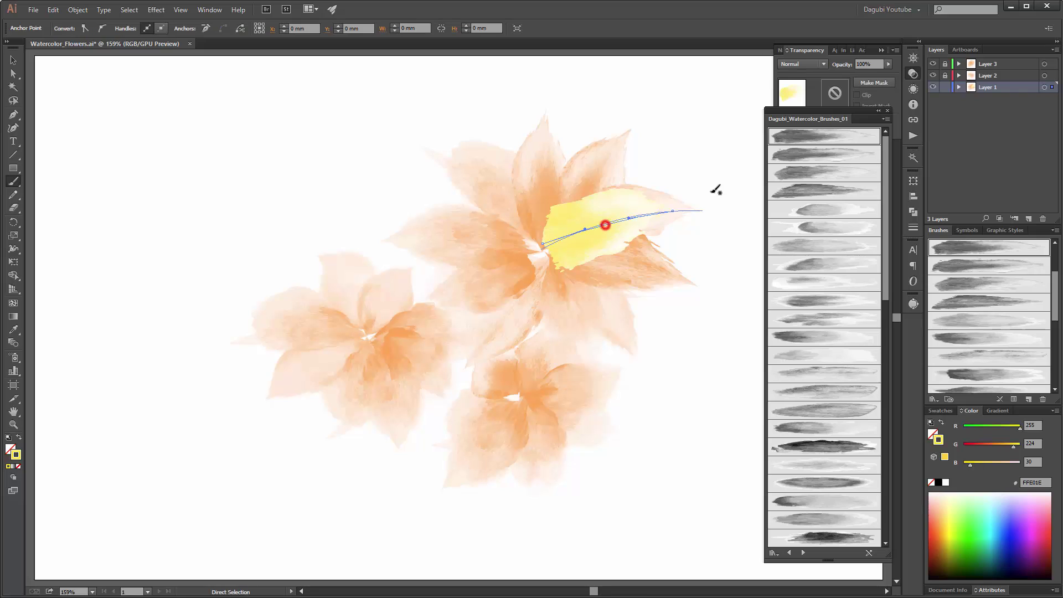
left_click(791, 65)
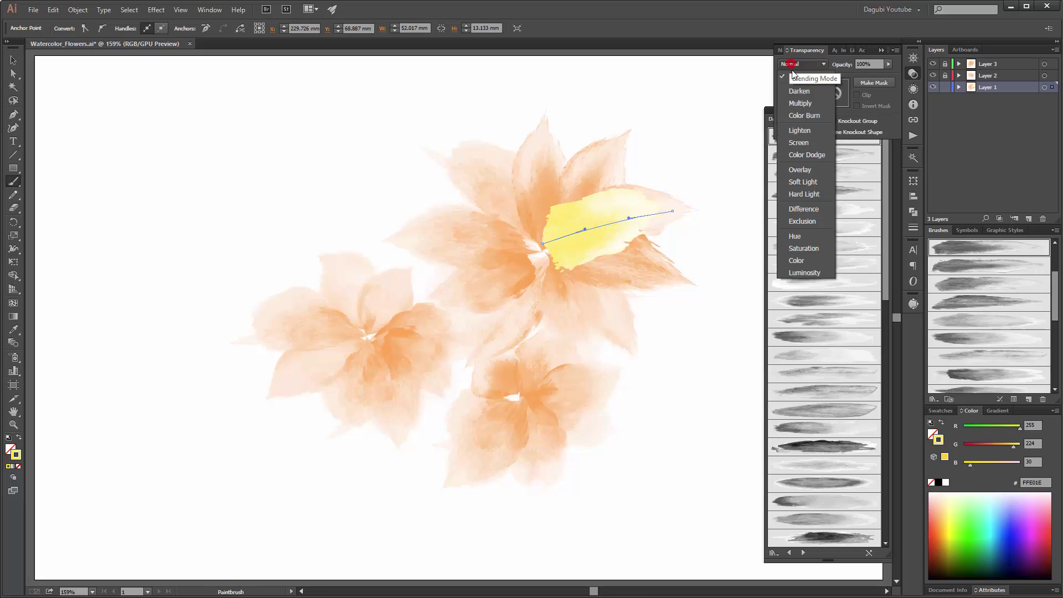
left_click(800, 103)
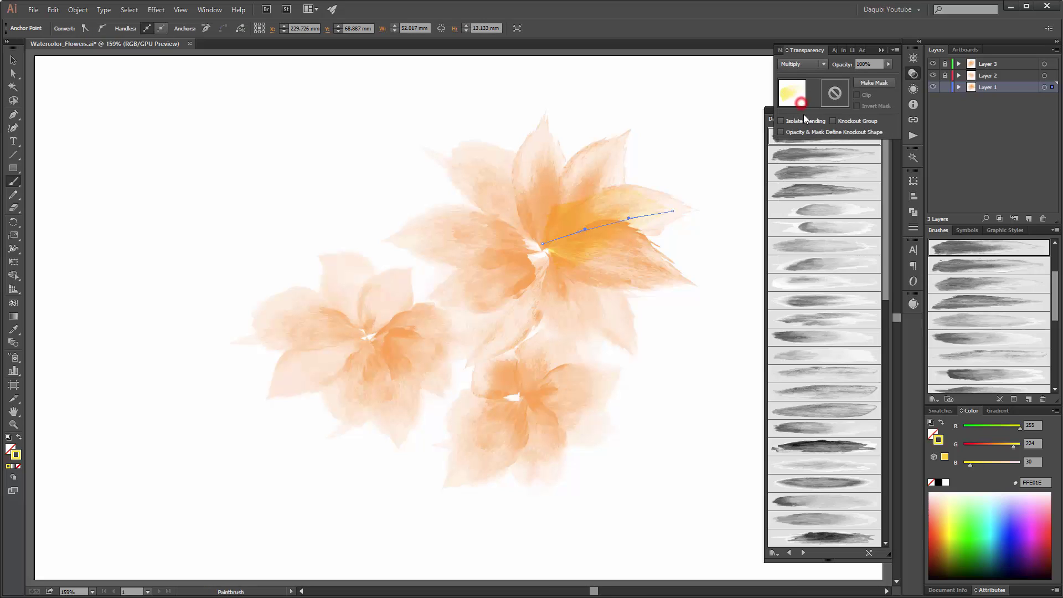
left_click(733, 77, "ctrl")
Paint yellow strokes over the large flower's lower-right, lower and lower-left petals, changing the watercolor brush between strokes.
left_click(799, 173)
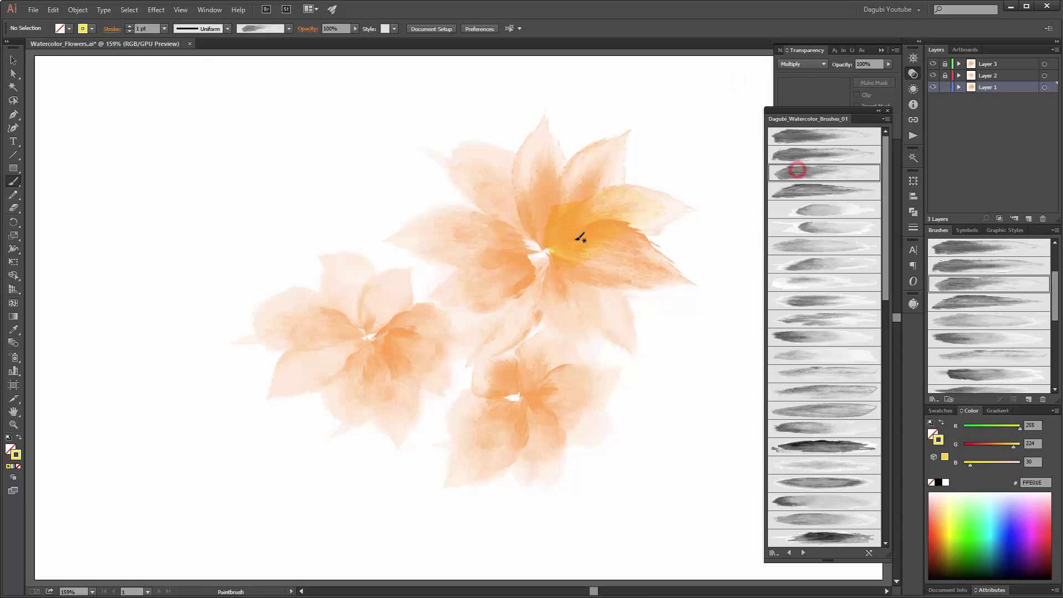
left_click(832, 191)
left_click_drag(584, 276, 627, 333)
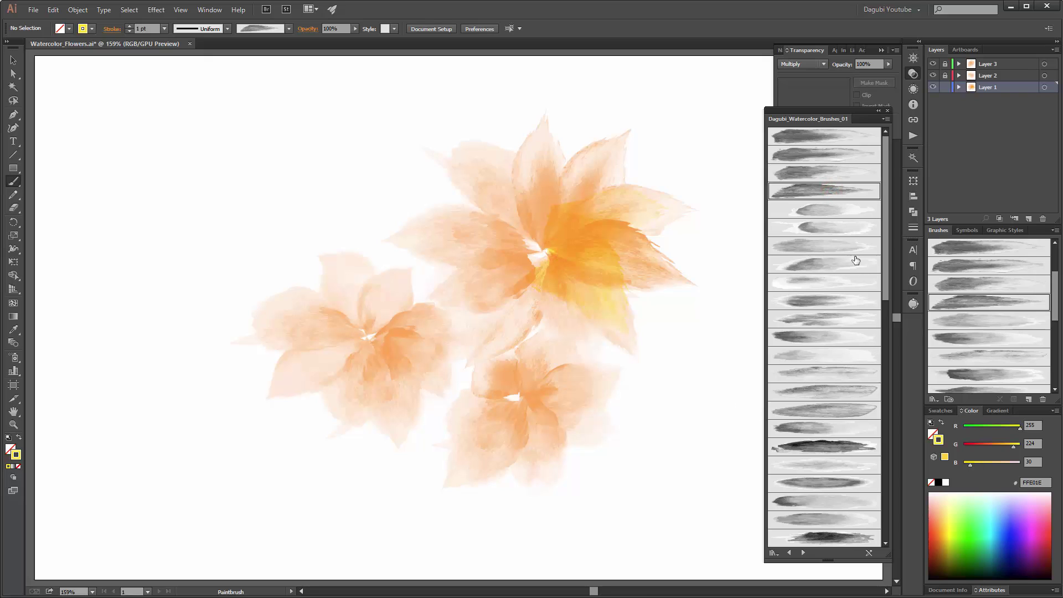
left_click(835, 212)
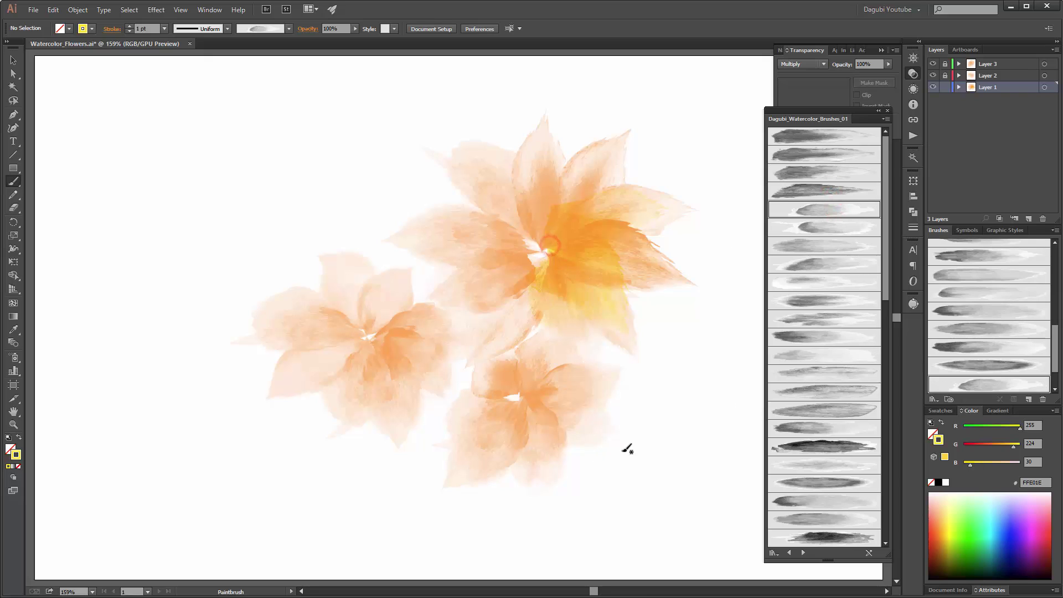
left_click(829, 227)
left_click(551, 254)
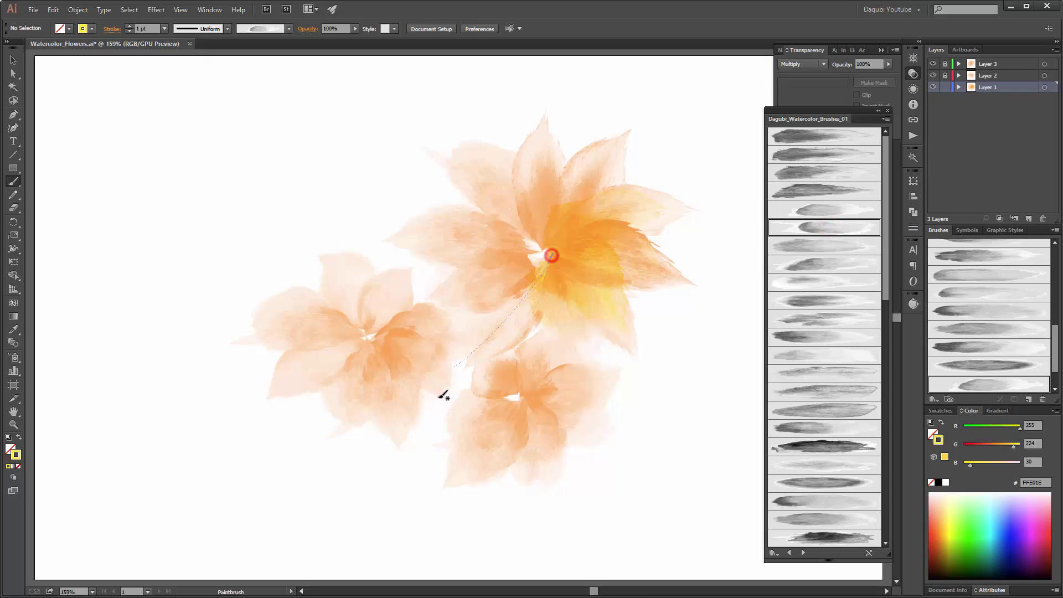
Paint a yellow stroke over the large flower's lower petal on the left side with another brush, and shift the stroke to fit the petal.
left_click(819, 300)
left_click_drag(557, 262, 436, 302)
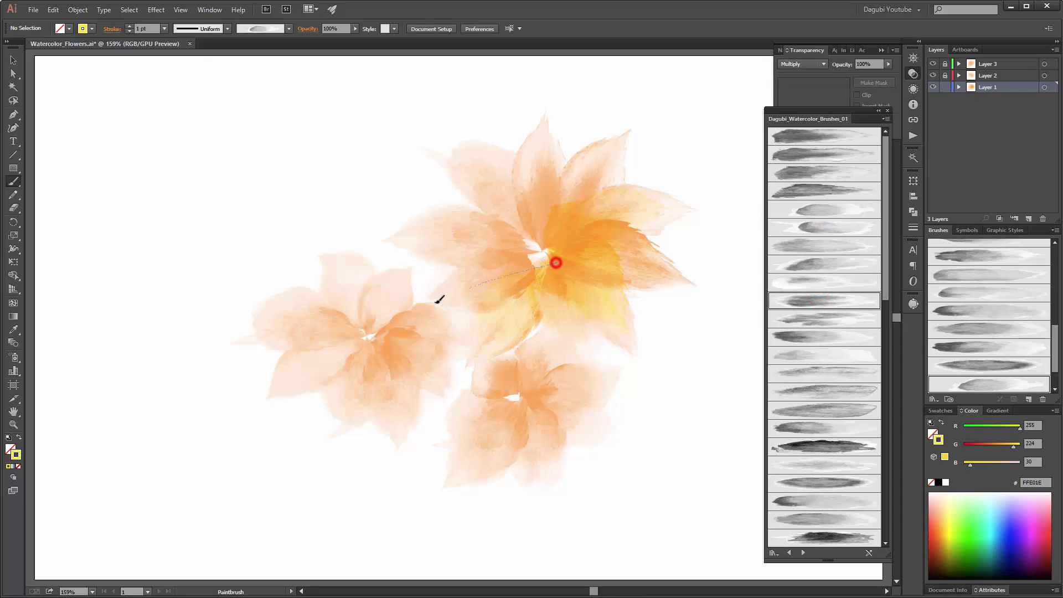
key("a")
left_click(493, 279)
left_click_drag(490, 274, 501, 266)
key("b")
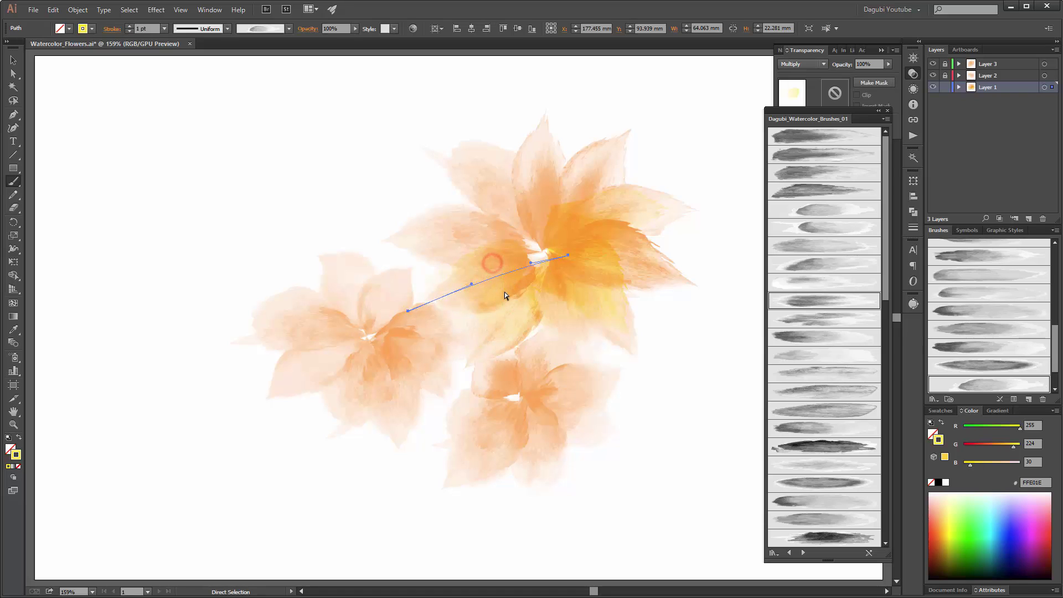
left_click(743, 503, "ctrl")
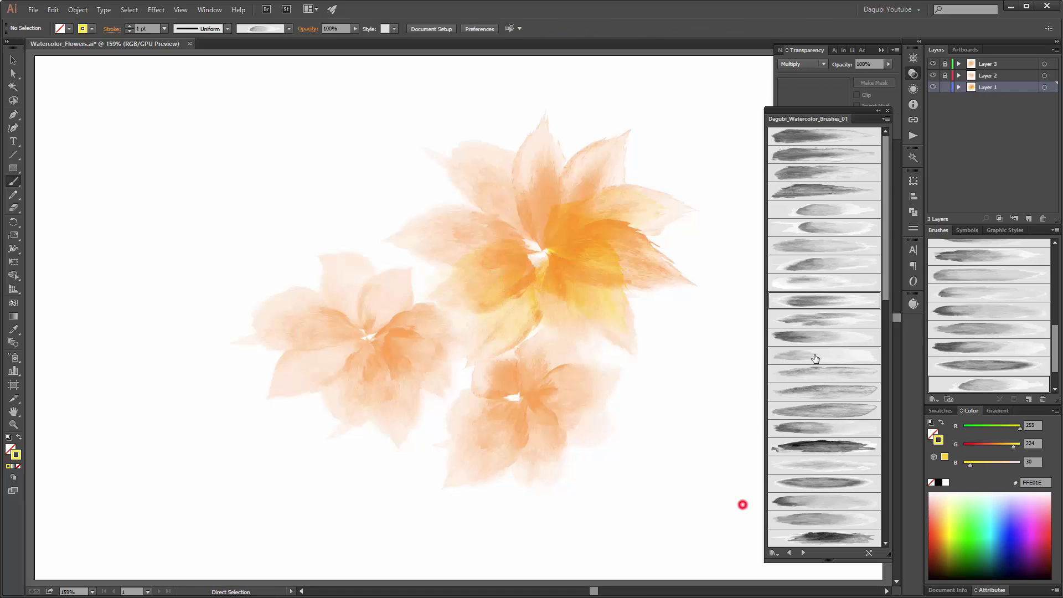
Paint yellow strokes over the large flower's left and upper-left petals, using a different watercolor brush for each.
left_click(835, 299)
left_click_drag(537, 251, 440, 232)
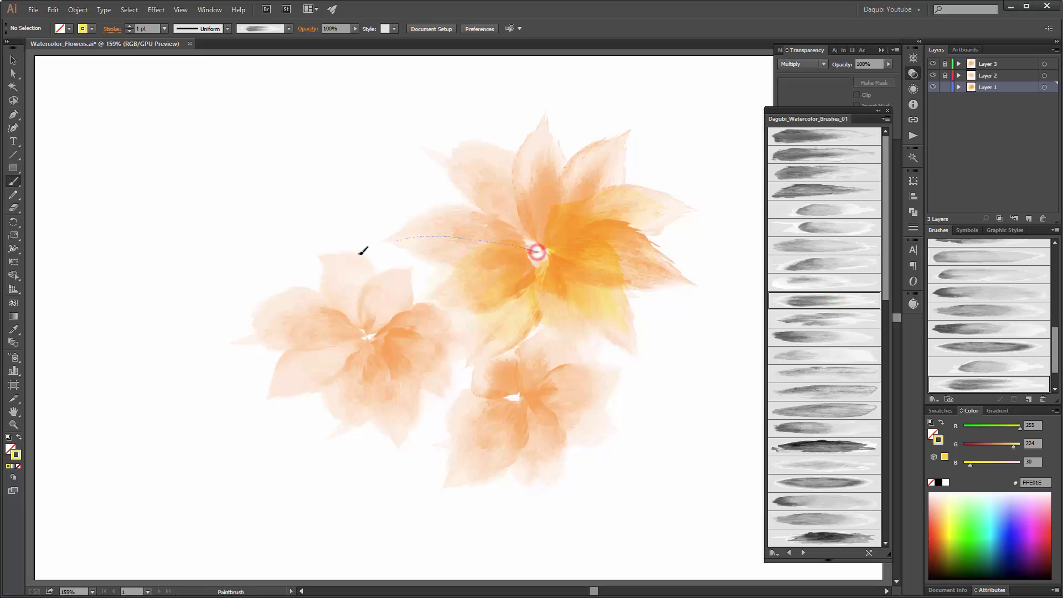
left_click(822, 320)
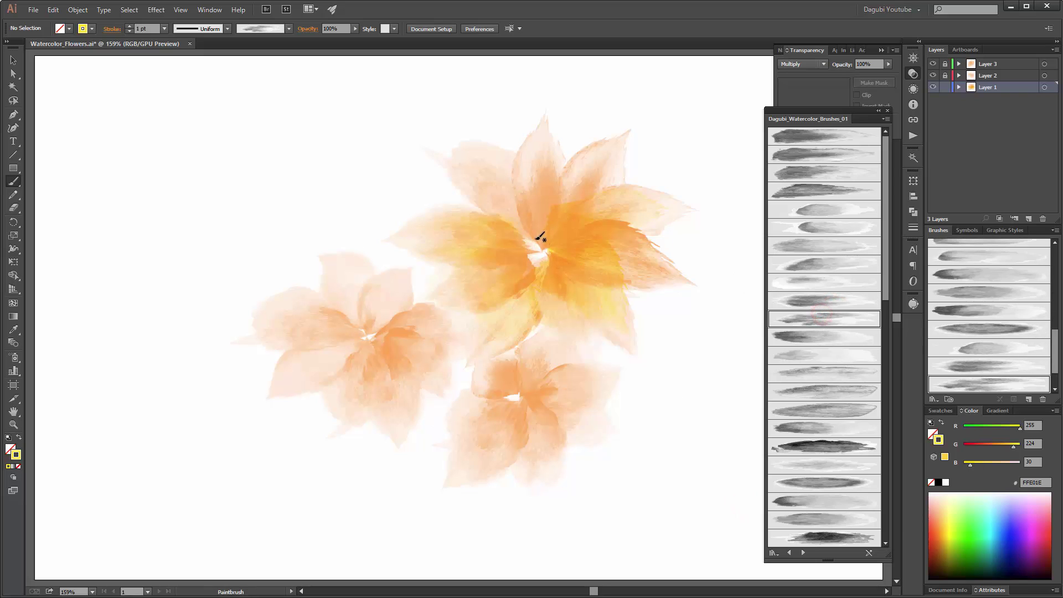
mouse_move(540, 238)
left_mouse_down()
mouse_move(500, 183)
mouse_move(437, 169)
left_mouse_up()
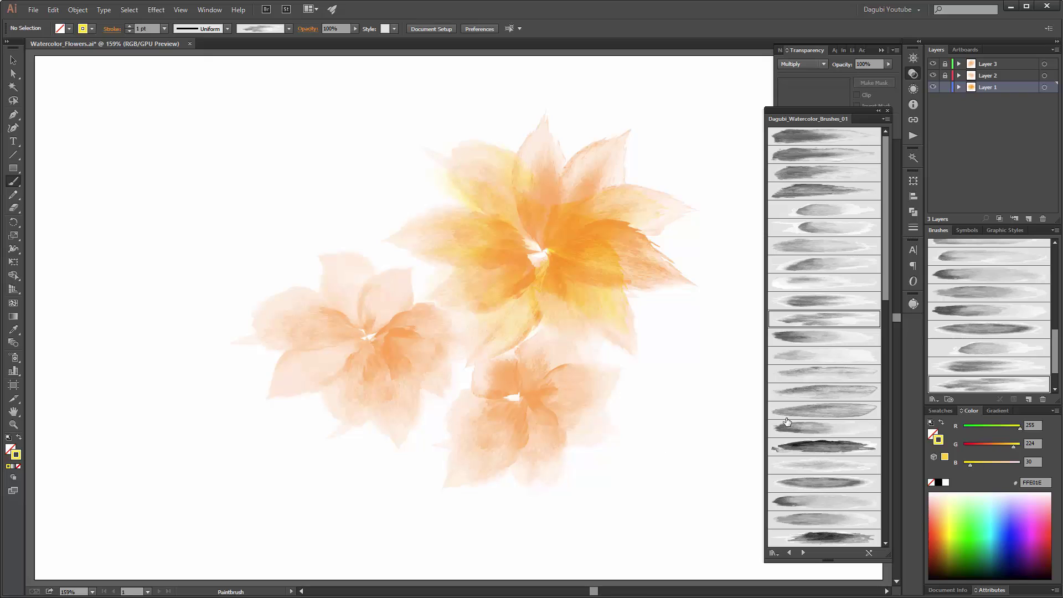
Paint yellow strokes over the large flower's two upper petals, using a different watercolor brush for each.
left_click(835, 376)
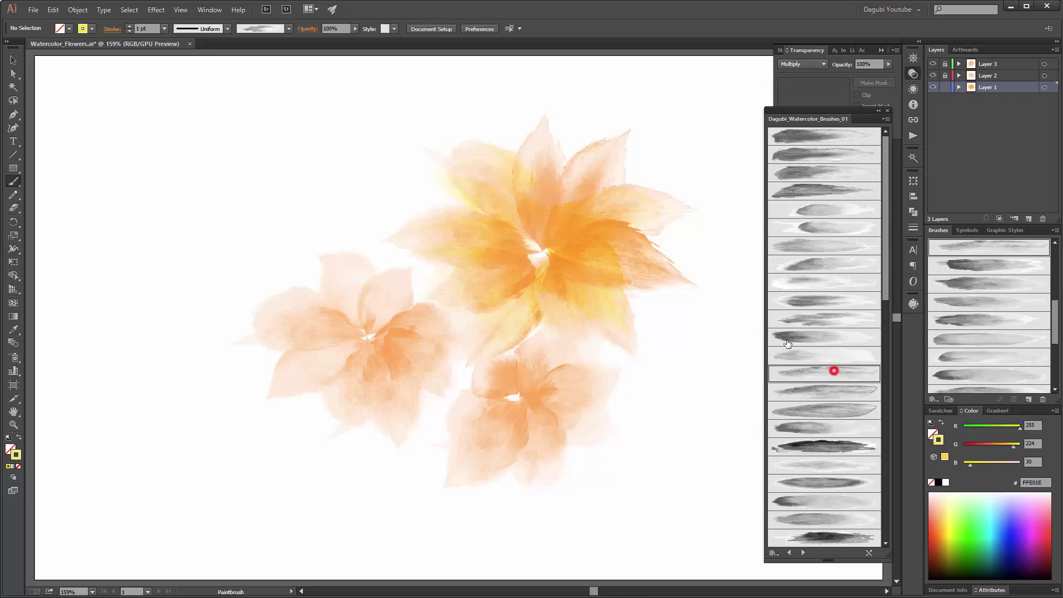
left_click_drag(551, 240, 626, 133)
left_click(821, 523)
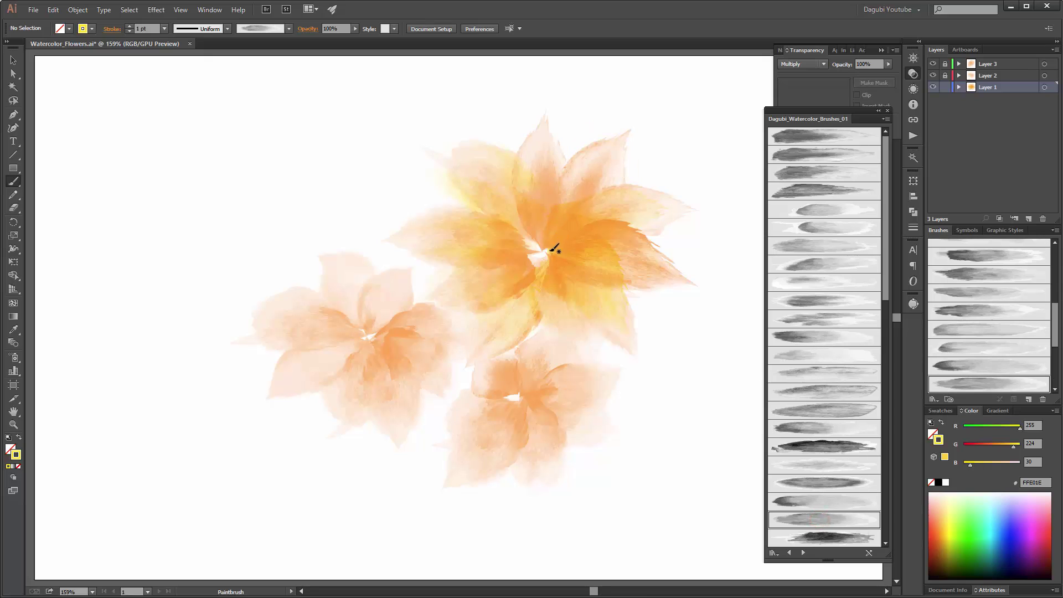
left_click_drag(551, 247, 621, 137)
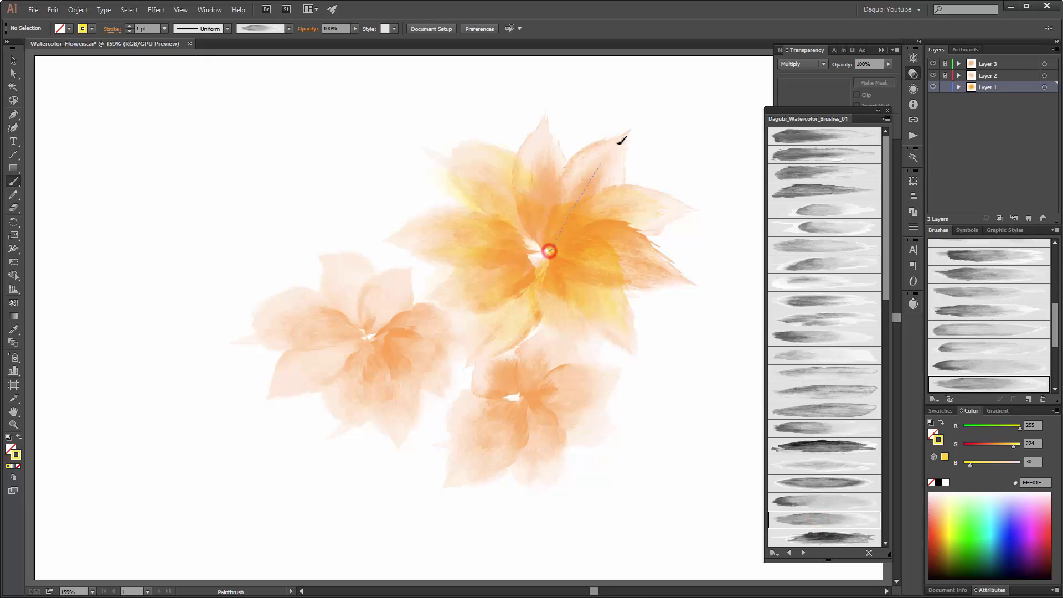
left_click(809, 501)
left_click_drag(553, 240, 547, 137)
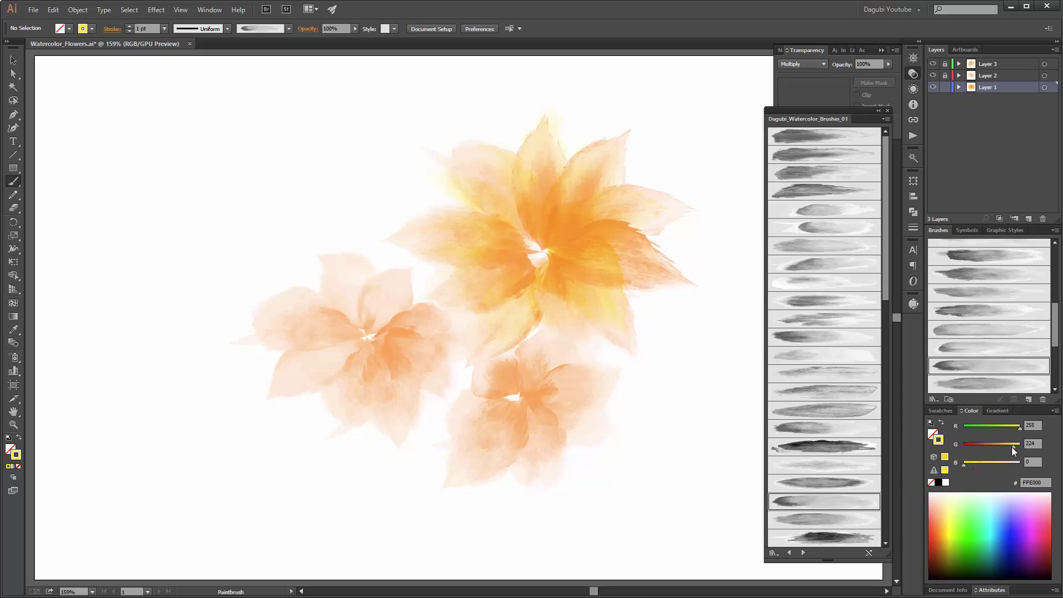
Set the stroke to dark brown (RGB 111, 64, 0) and paint a short upward stroke from the large flower's center with another watercolor brush.
left_click_drag(949, 540, 949, 546)
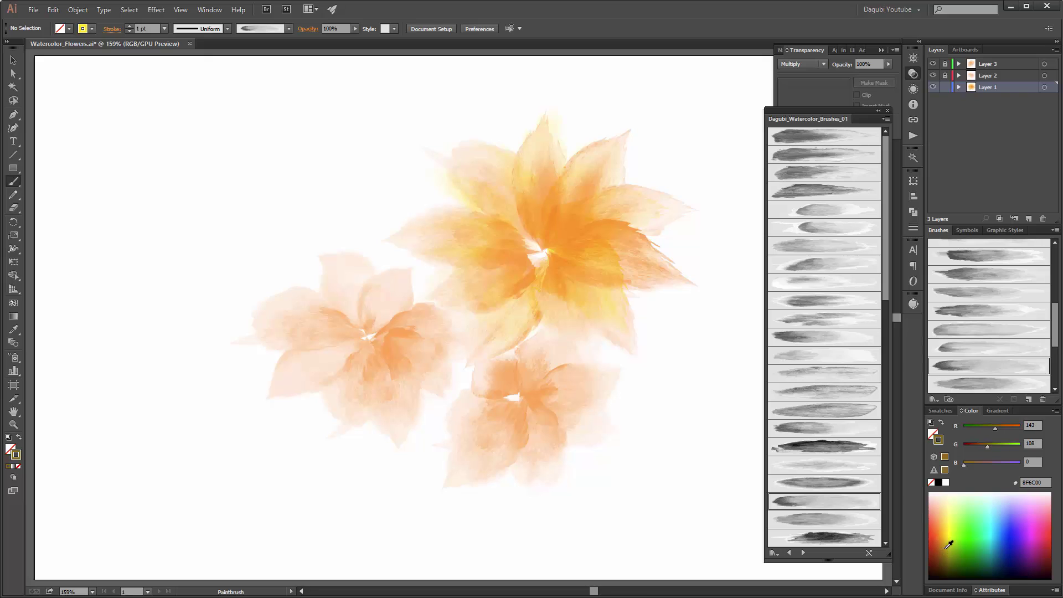
mouse_move(985, 446)
left_mouse_down()
mouse_move(973, 446)
mouse_move(989, 430)
mouse_move(980, 447)
left_mouse_up()
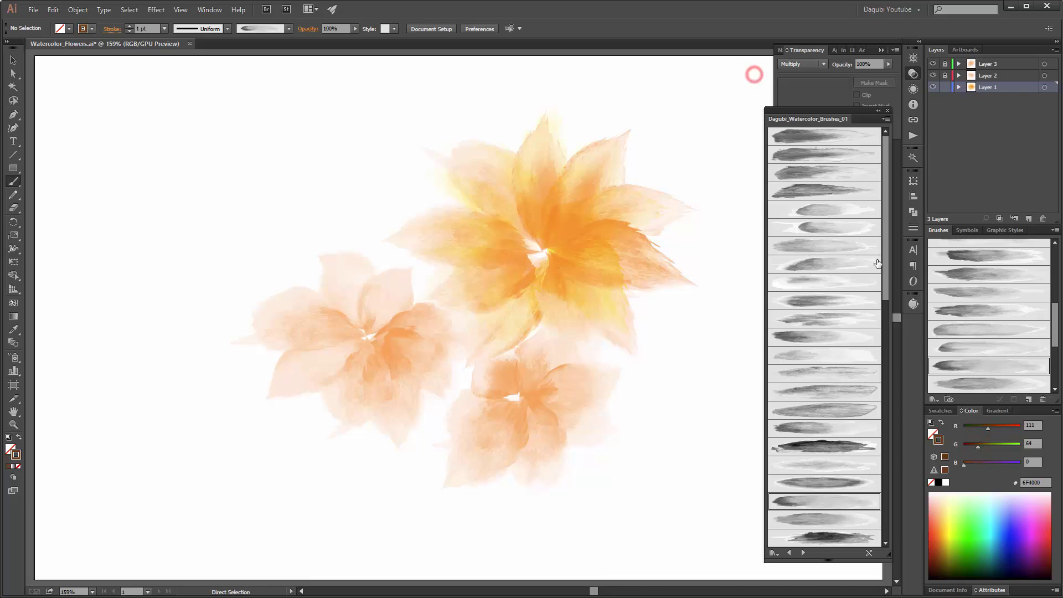
left_click_drag(886, 264, 886, 252)
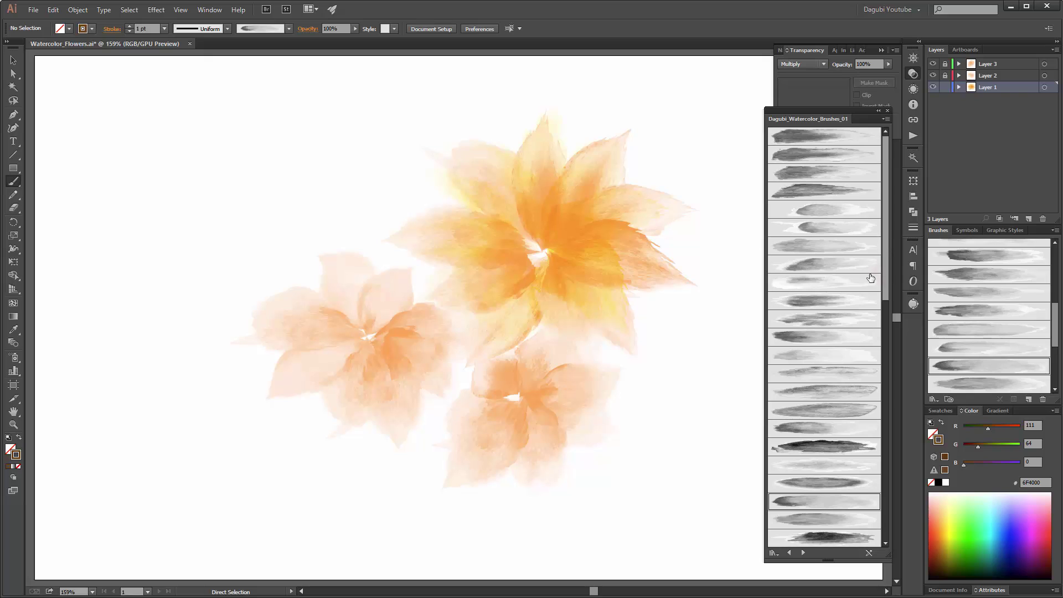
left_click(810, 336)
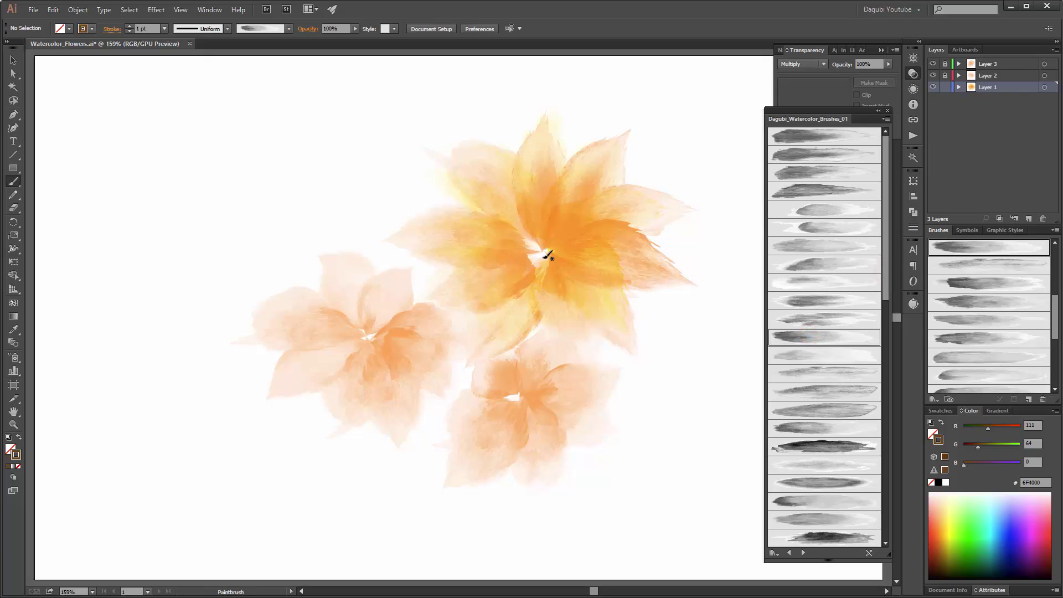
left_click_drag(548, 256, 549, 185)
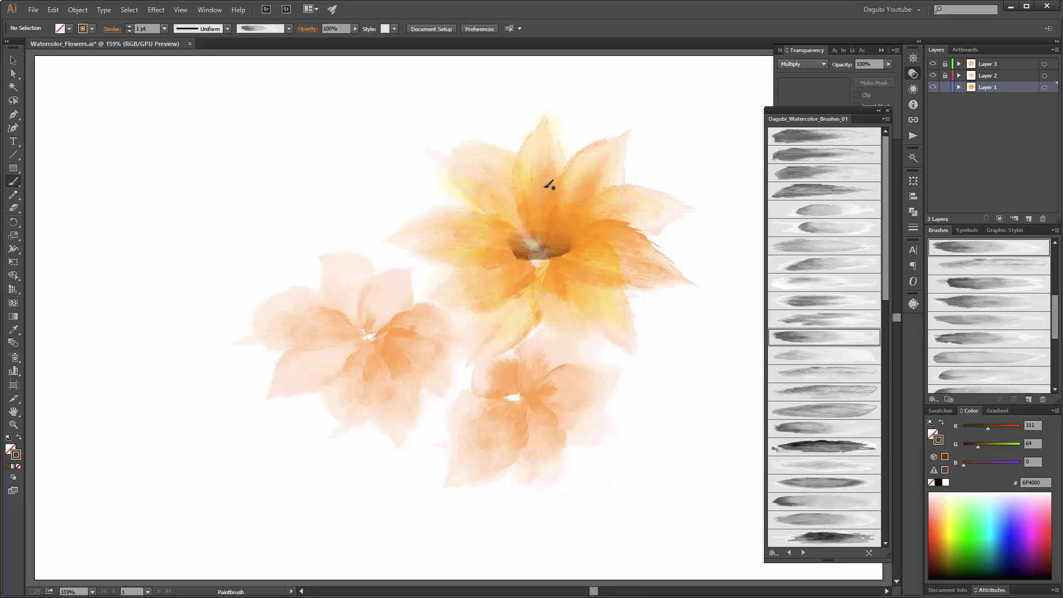
Reposition the short brown stroke at the large flower's center, and paint more dark brown upward strokes there with other watercolor brushes.
left_click_drag(557, 250, 554, 255)
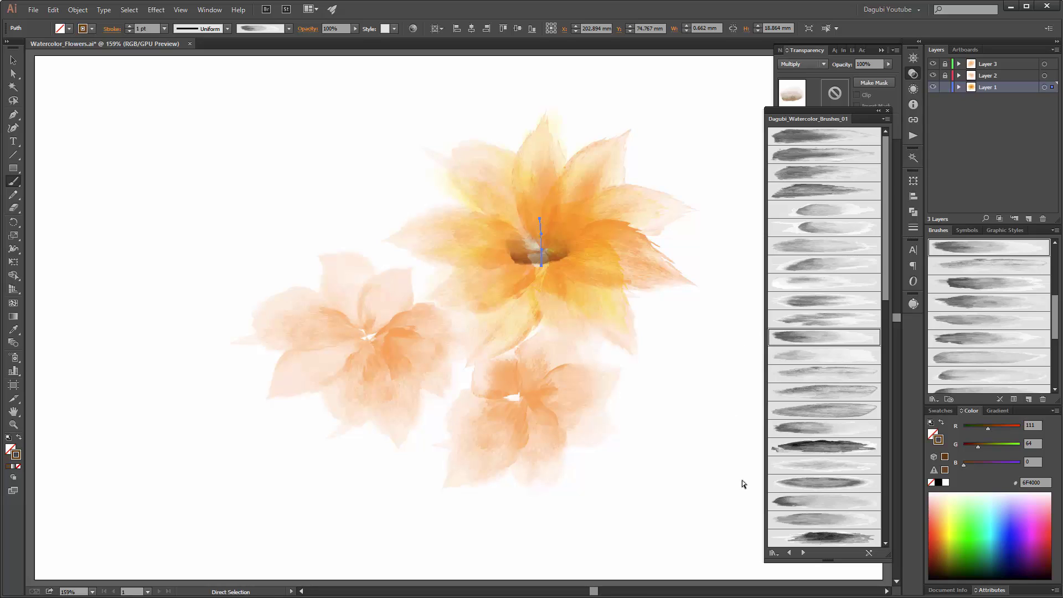
left_click(743, 513, "ctrl")
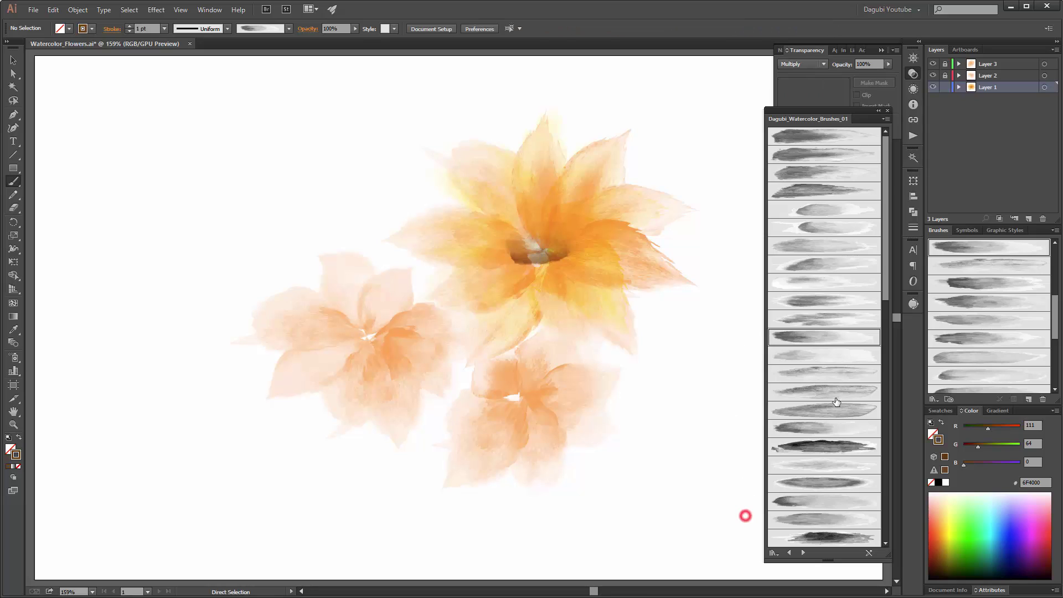
left_click(825, 209)
left_click(540, 265)
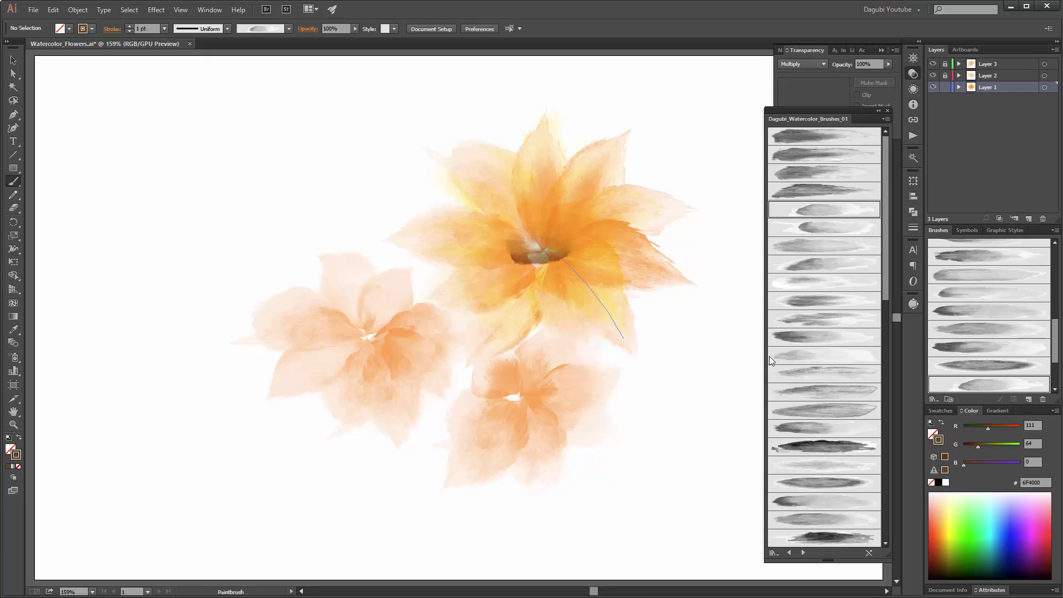
left_click(803, 299)
left_click_drag(542, 268, 540, 185)
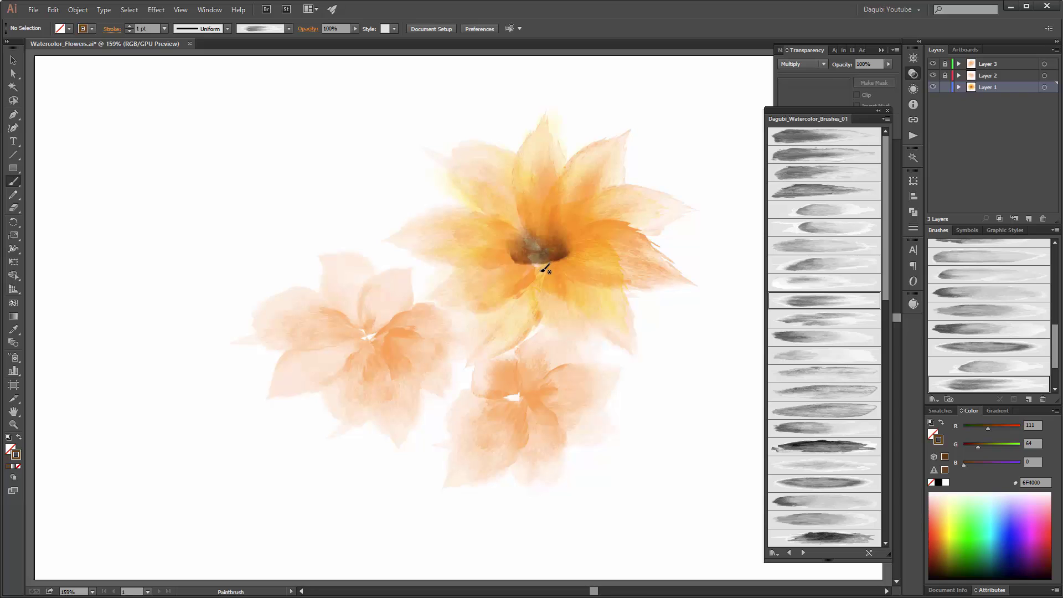
left_click_drag(546, 259, 543, 166)
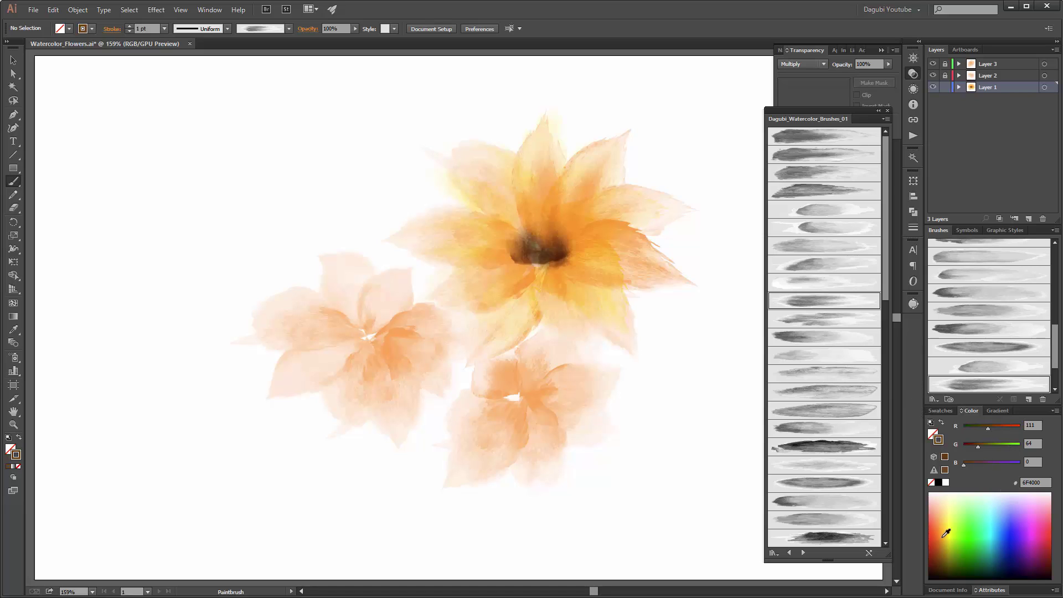
Paint golden yellow (RGB 255, 205, 0) and red-orange (RGB 255, 78, 0) strokes over the large flower's center with another watercolor brush.
left_click(948, 519)
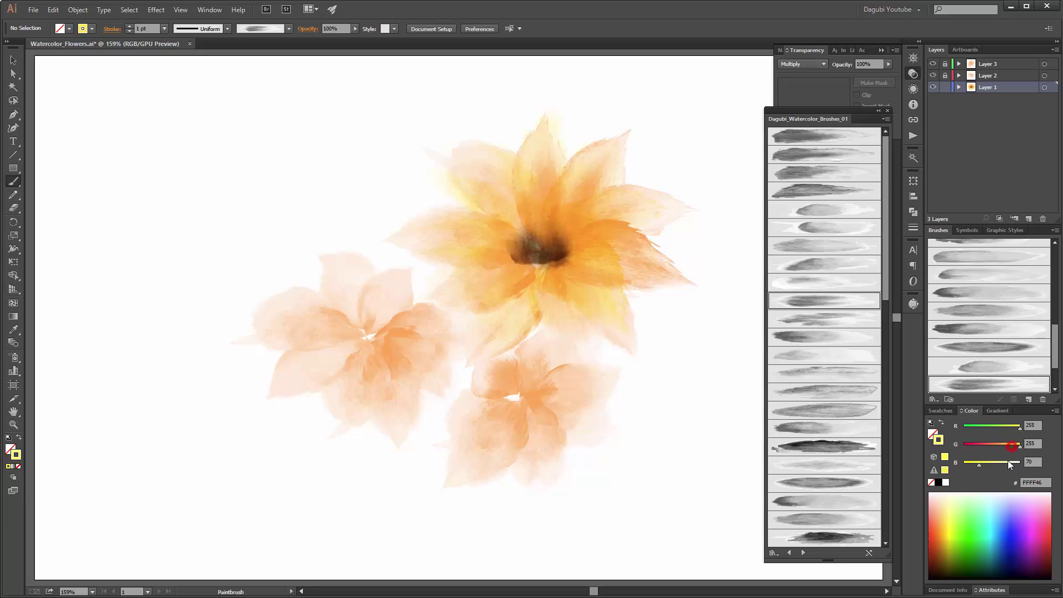
left_click_drag(1022, 447, 1009, 447)
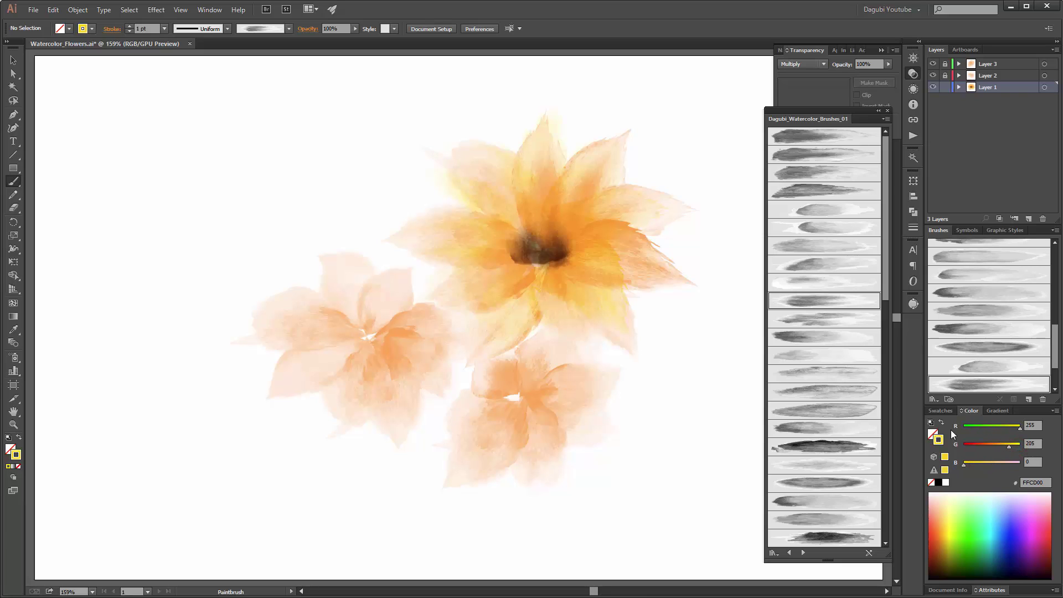
left_click(828, 319)
mouse_move(540, 272)
left_mouse_down()
mouse_move(543, 221)
mouse_move(554, 255)
mouse_move(560, 209)
left_mouse_up()
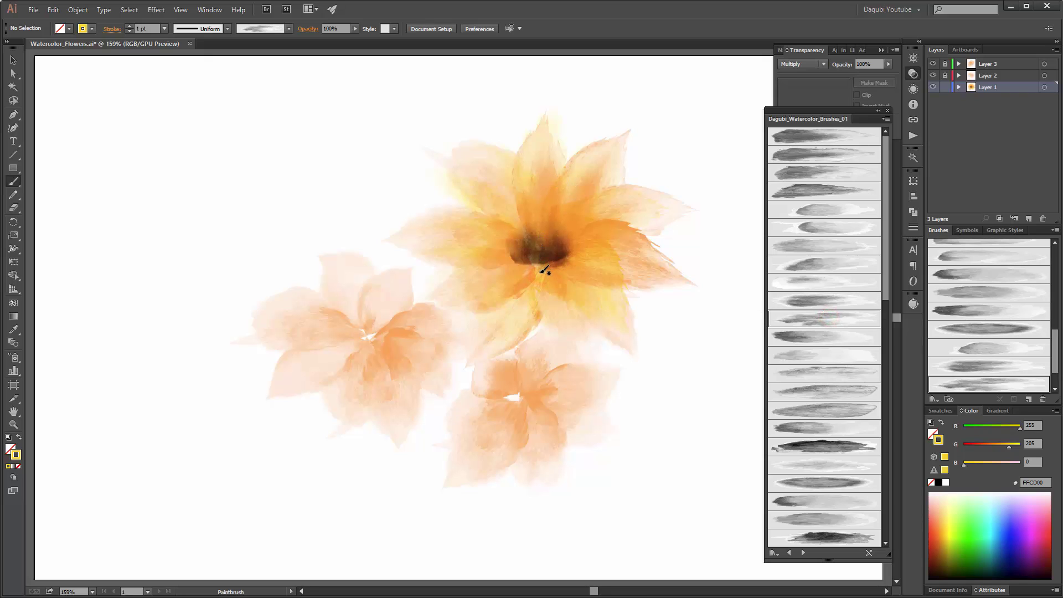
left_click_drag(540, 270, 560, 186)
left_click_drag(1009, 450, 981, 446)
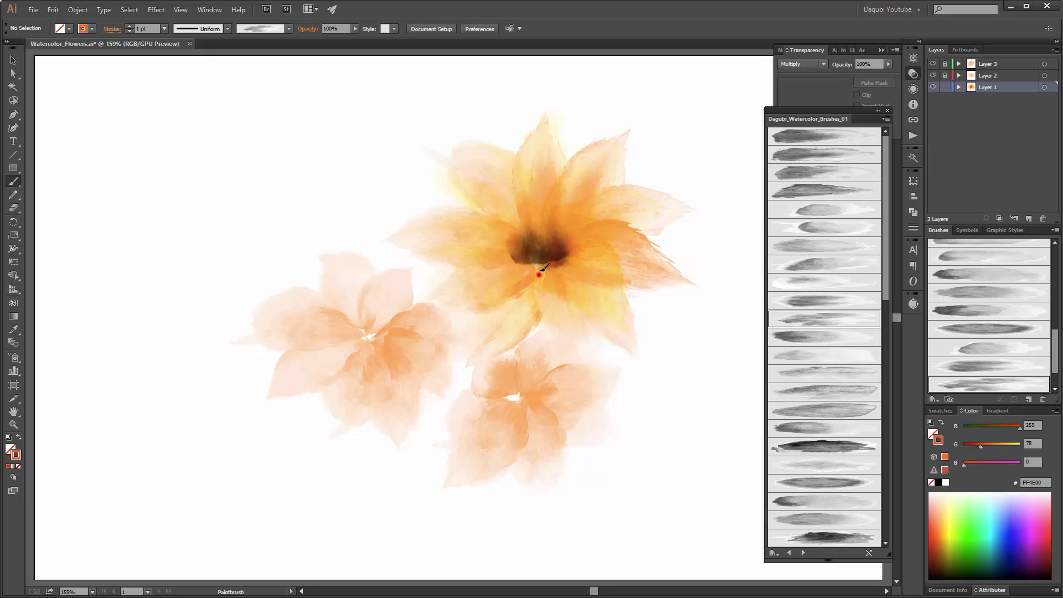
left_click_drag(539, 274, 545, 267)
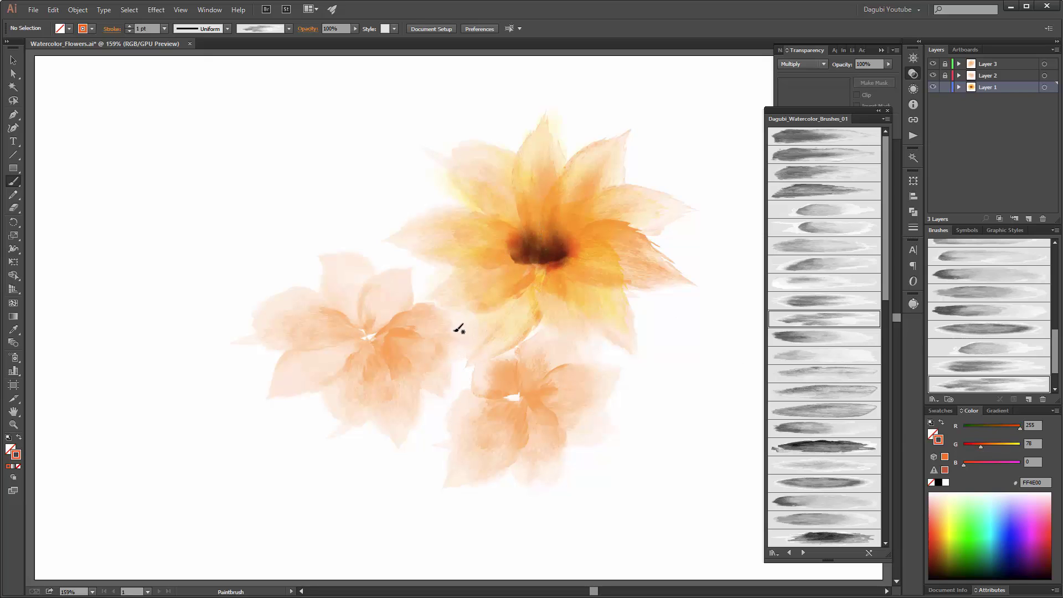
Choose a splatter brush with dots of decreasing size from the Dagubi_Splash_Brushes_01 library.
left_click(790, 553)
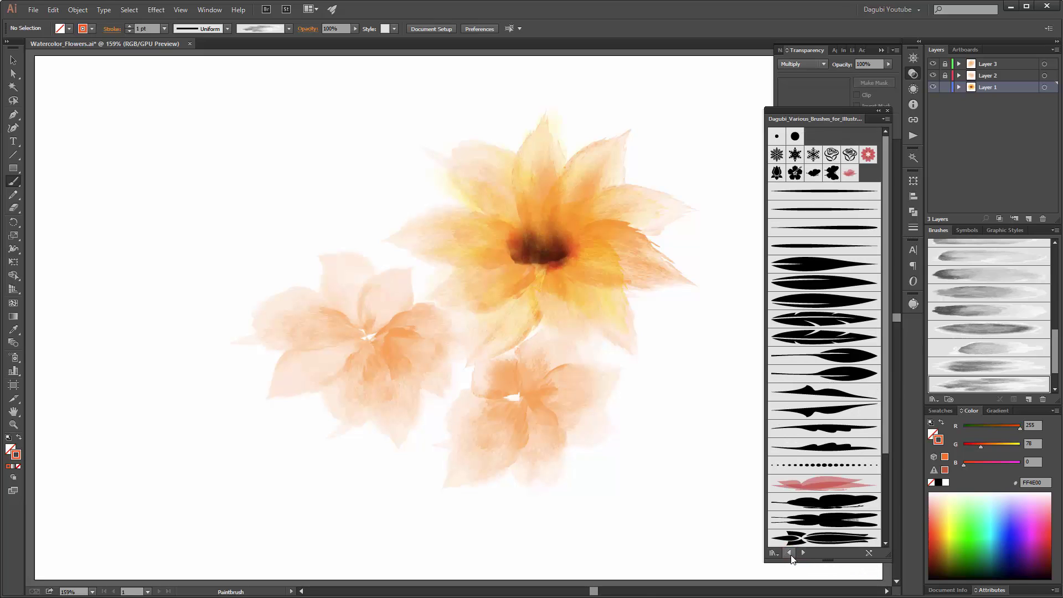
left_click(791, 554)
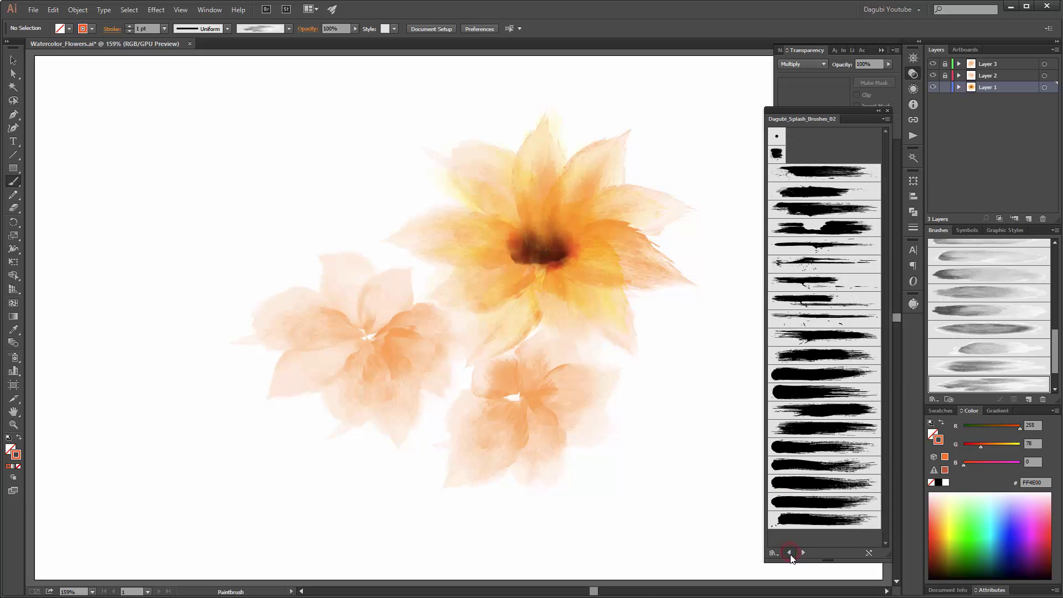
left_click(791, 553)
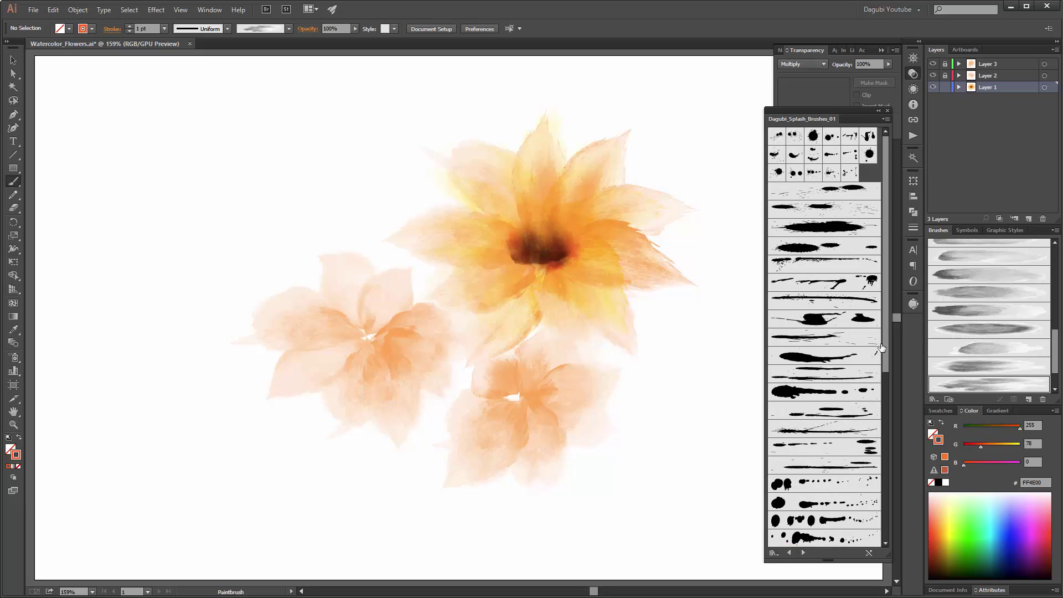
left_click_drag(881, 348, 893, 515)
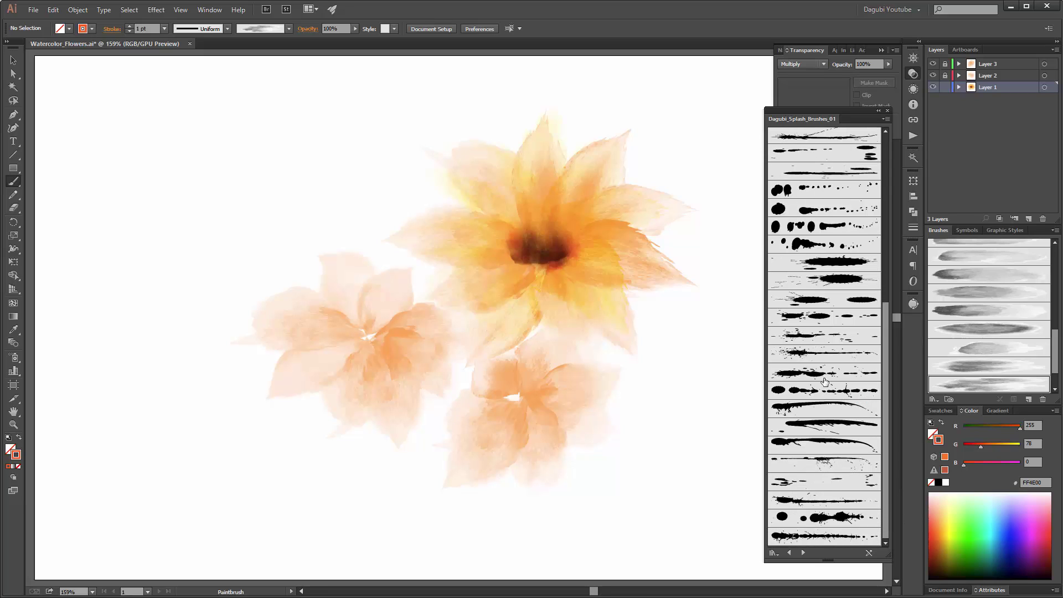
left_click(814, 315)
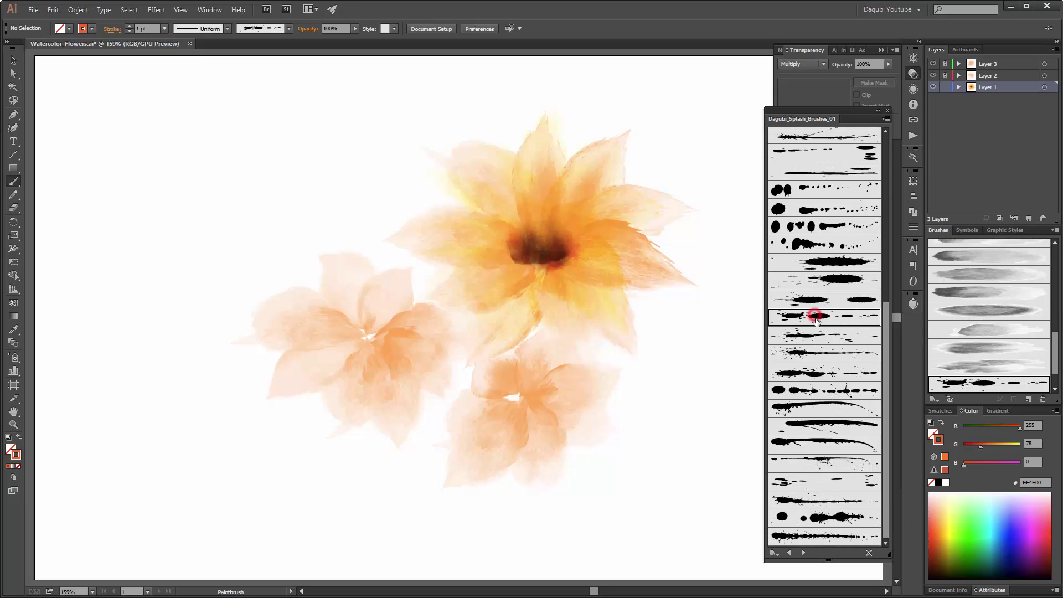
Set the chosen splatter brush's art brush options to Scale Proportionately.
left_click(986, 387)
double_click(986, 387)
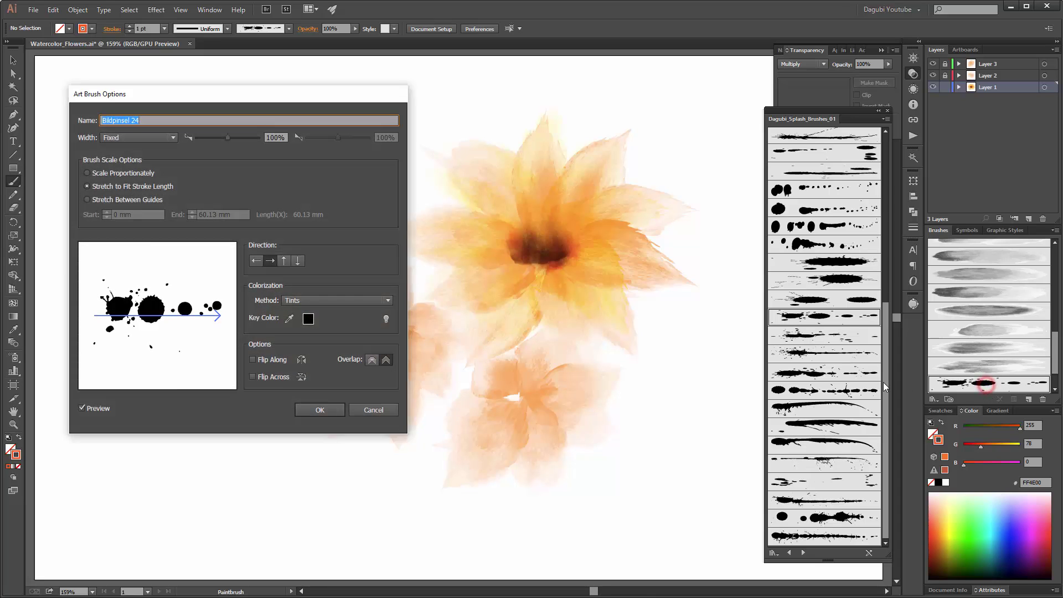
left_click(87, 174)
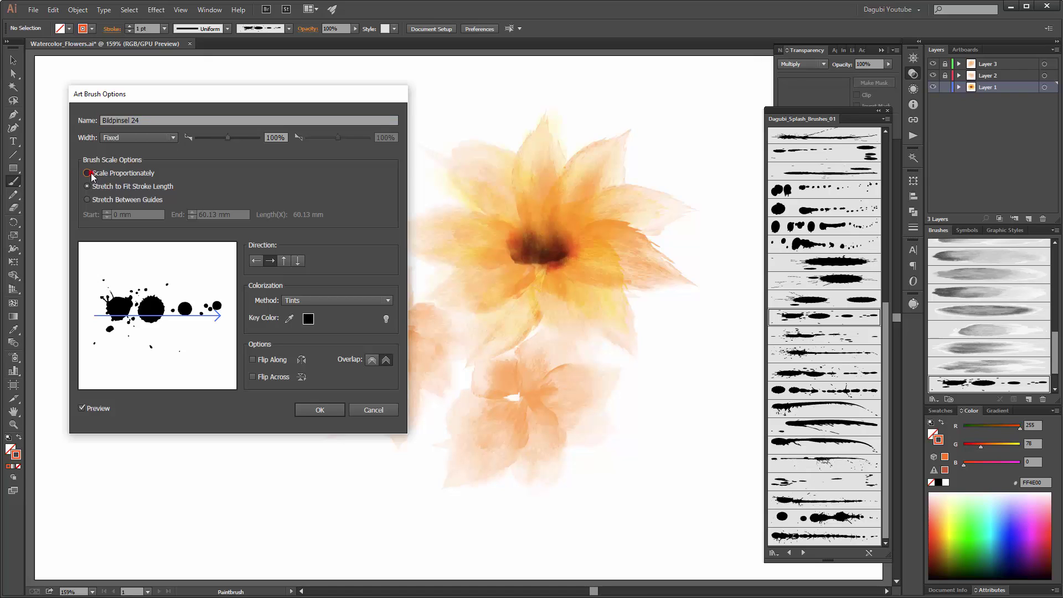
left_click(320, 410)
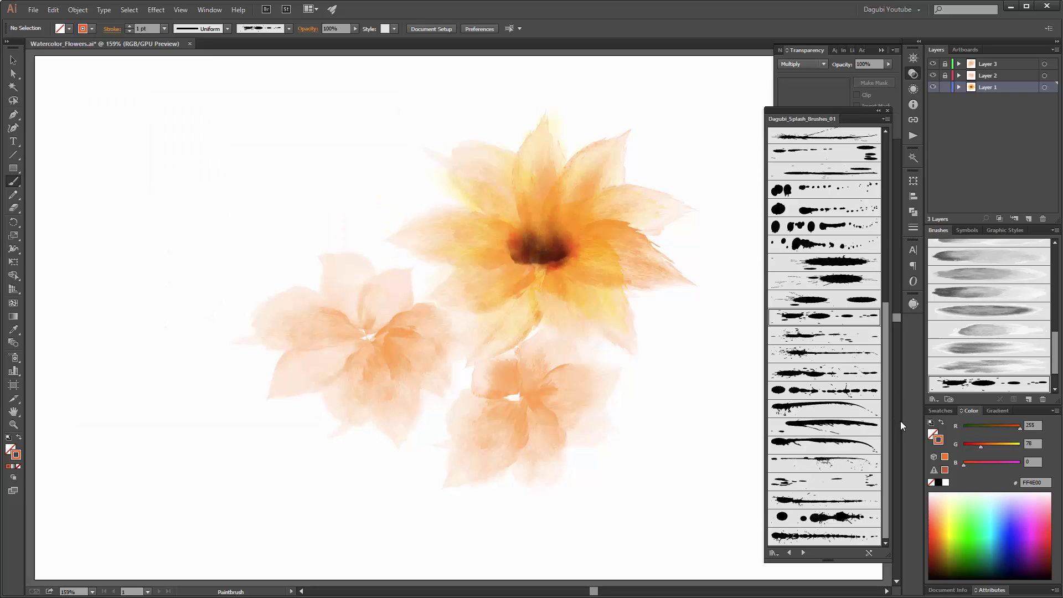
Set the stroke to pale cream (RGB 255, 229, 188) and the blending mode to Normal.
left_click(943, 499)
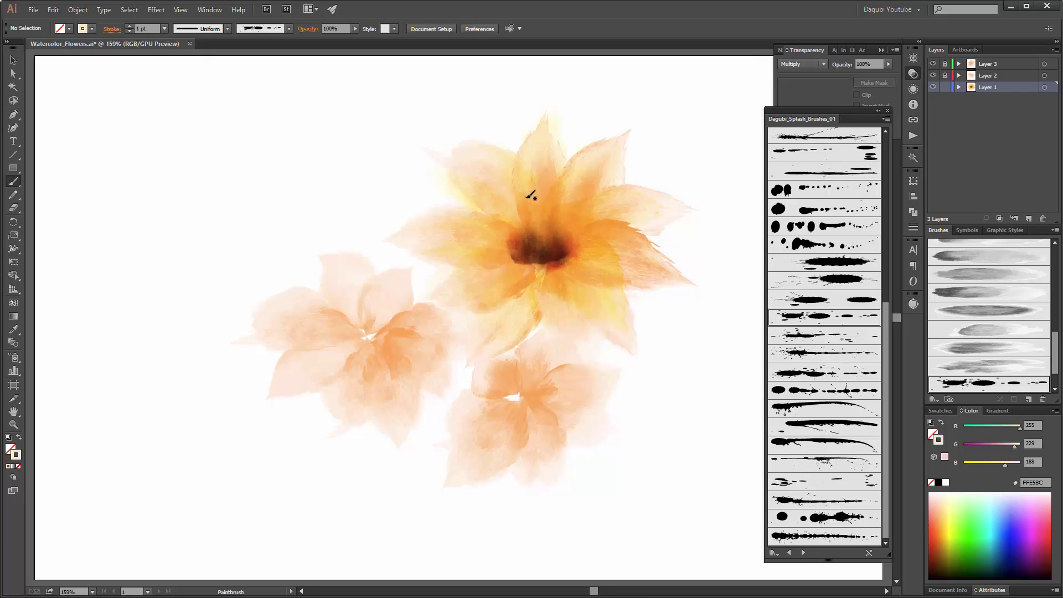
left_click(799, 65)
left_click(796, 75)
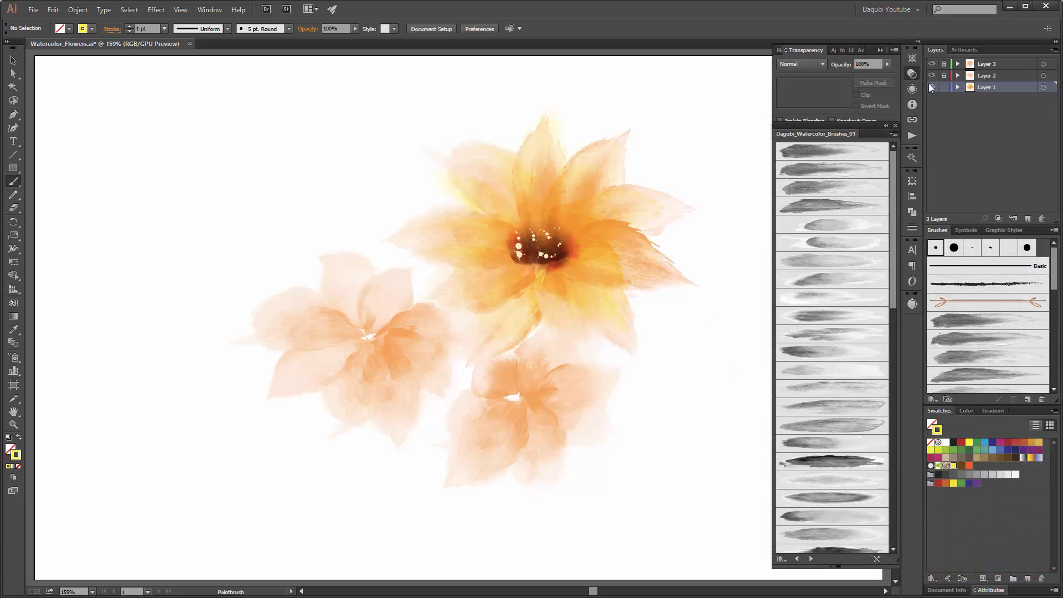
Lock Layer 1, unlock Layer 2 and make Layer 2 the active layer.
left_click(932, 75)
left_click(932, 75)
left_click(945, 76)
left_click(944, 76)
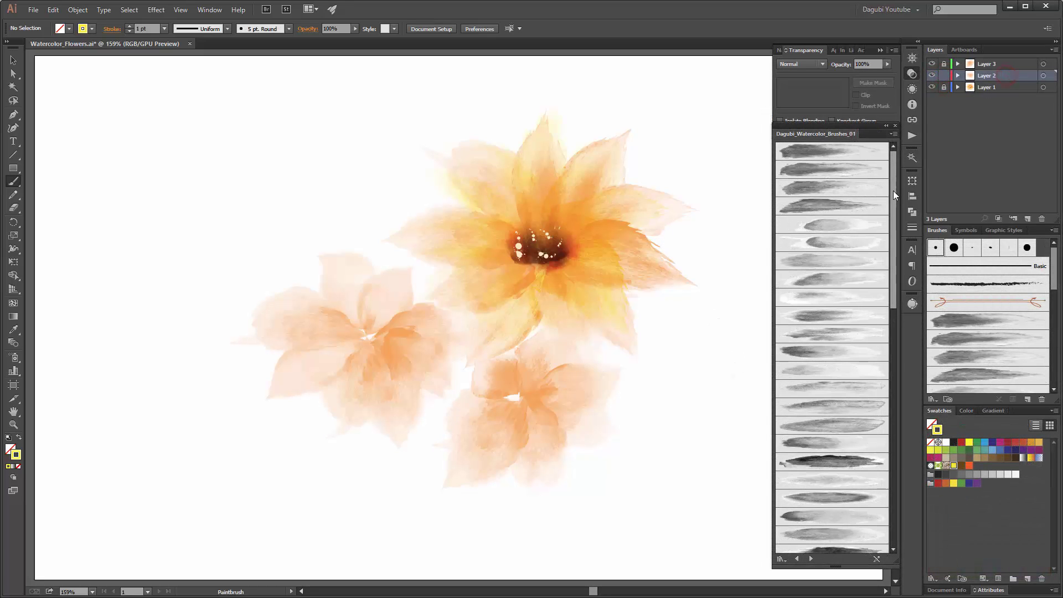
Paint dark brown upward strokes from the left flower's center with two different watercolor brushes, using the Multiply blending mode.
left_click(830, 351)
left_click(962, 465)
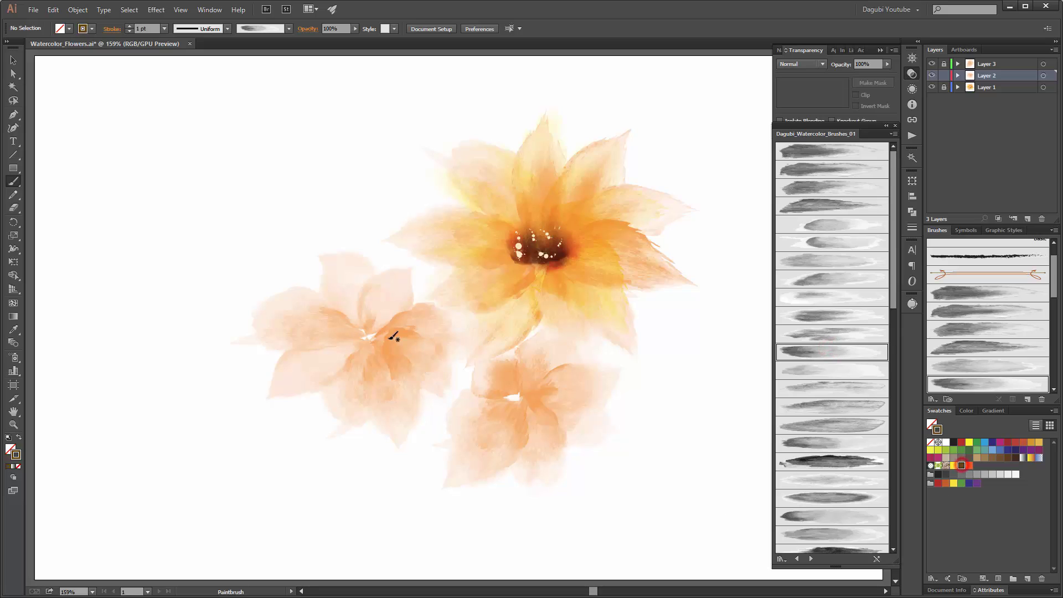
left_click_drag(373, 303, 371, 299)
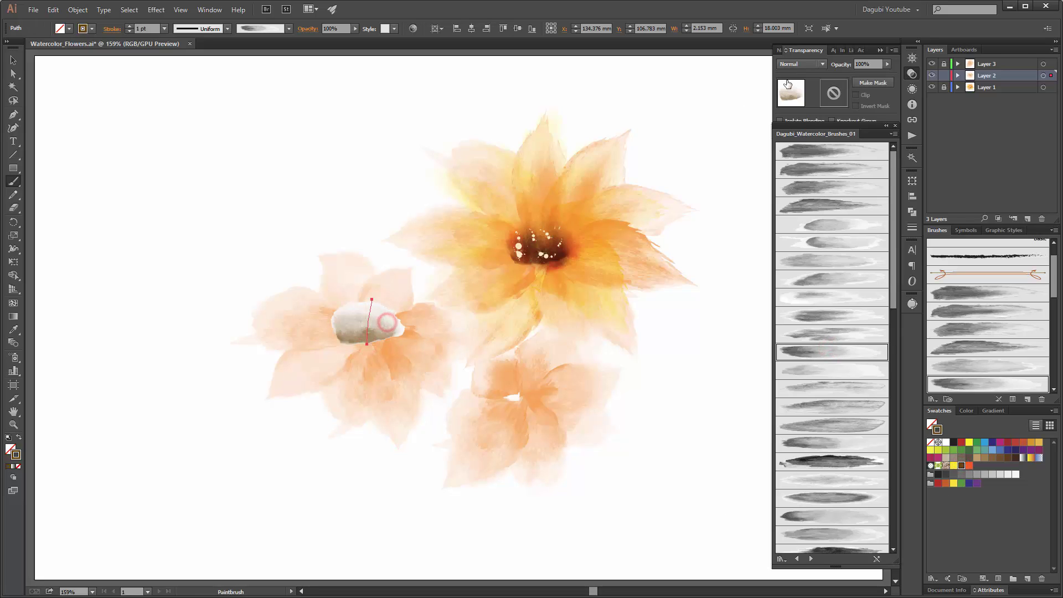
left_click(792, 63)
left_click(819, 104)
left_click(695, 529)
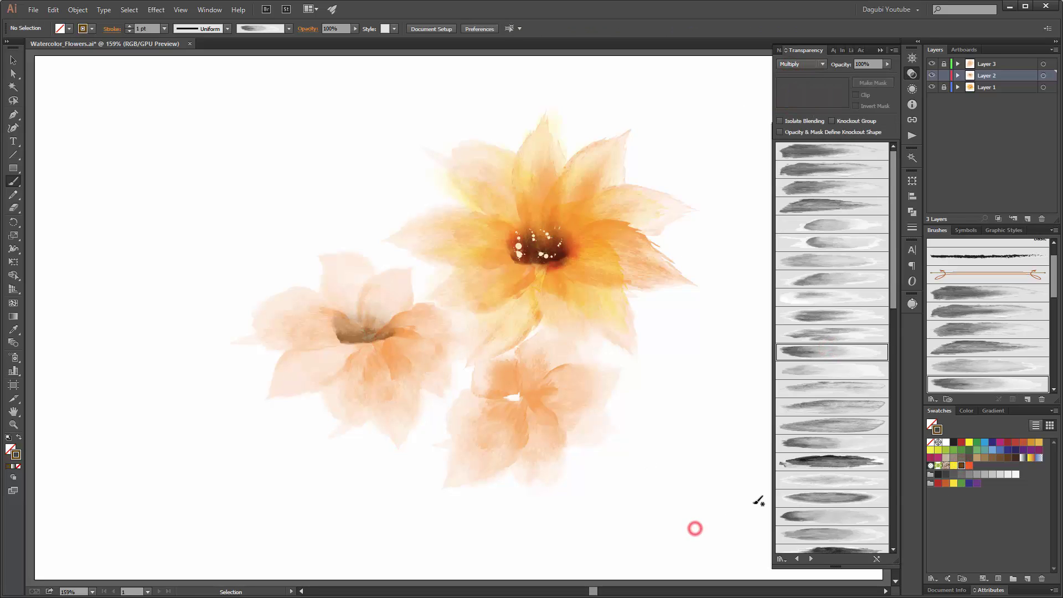
scroll(892, 275, "down", 5)
left_click(859, 376)
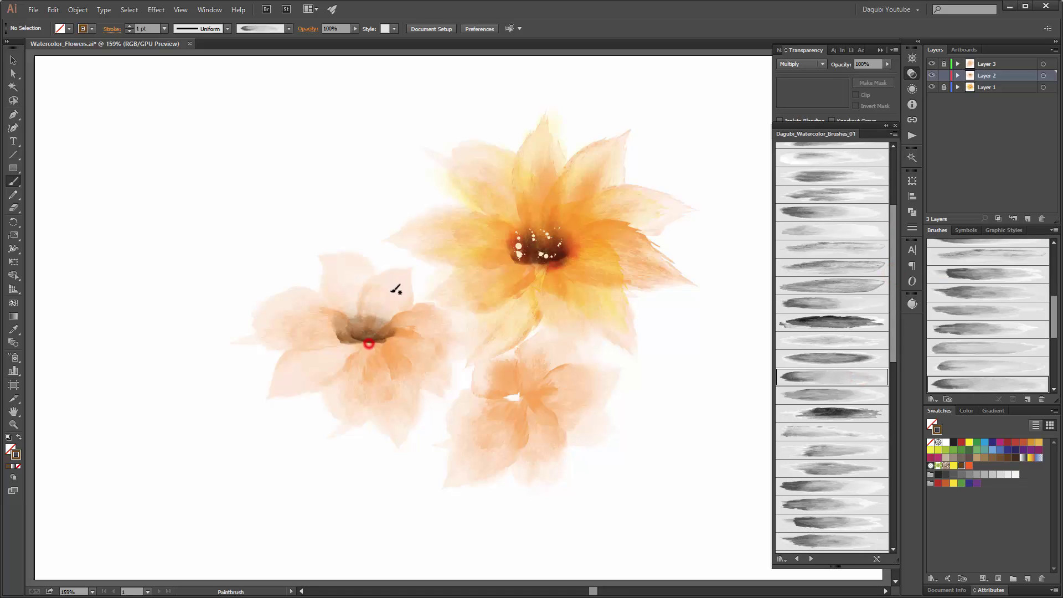
Paint yellow strokes over the left flower's upper-right, right and lower-right petals, varying the watercolor brush.
left_click(954, 466)
left_click(973, 308)
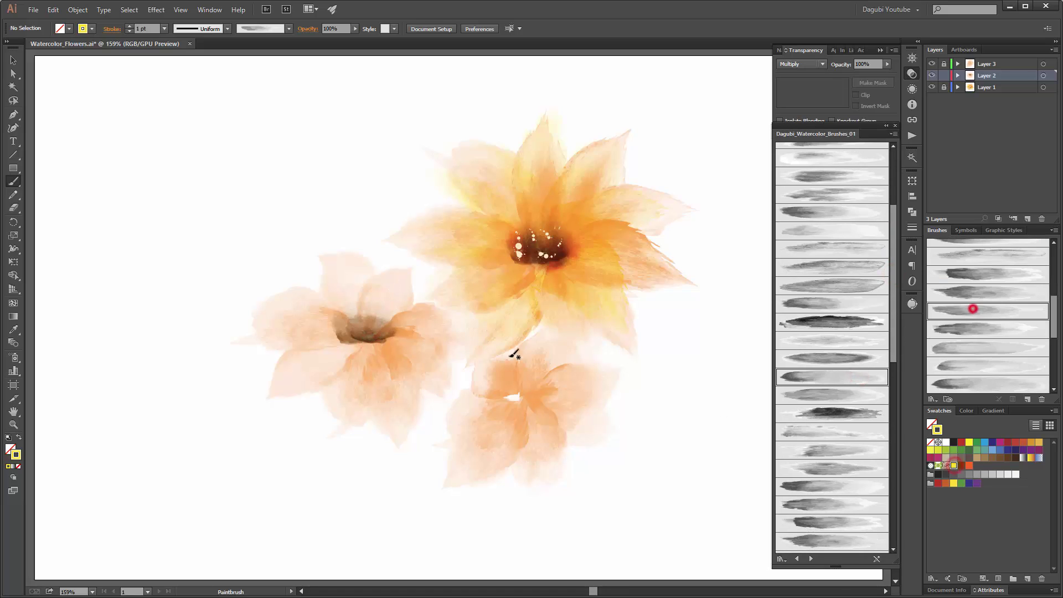
left_click_drag(374, 333, 385, 287)
left_click(821, 303)
mouse_move(379, 332)
left_mouse_down()
mouse_move(411, 307)
mouse_move(435, 373)
left_mouse_up()
left_click(818, 374)
left_click(817, 484)
left_click_drag(372, 343, 399, 391)
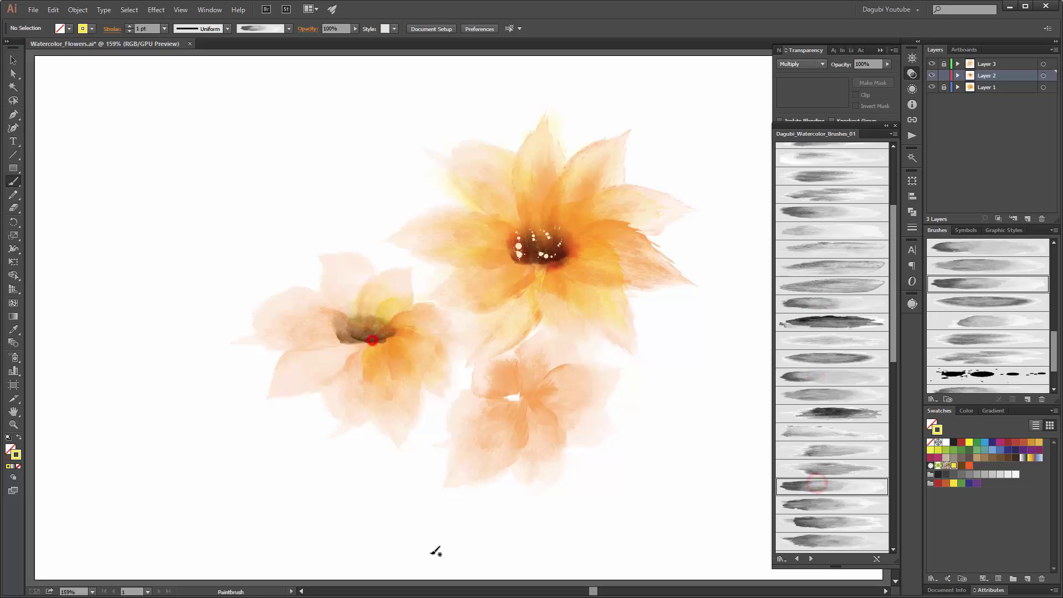
Paint yellow strokes over the left flower's lower, lower-left and upper petals, varying the watercolor brush.
left_click(832, 505)
left_click_drag(362, 340, 353, 389)
left_click(820, 522)
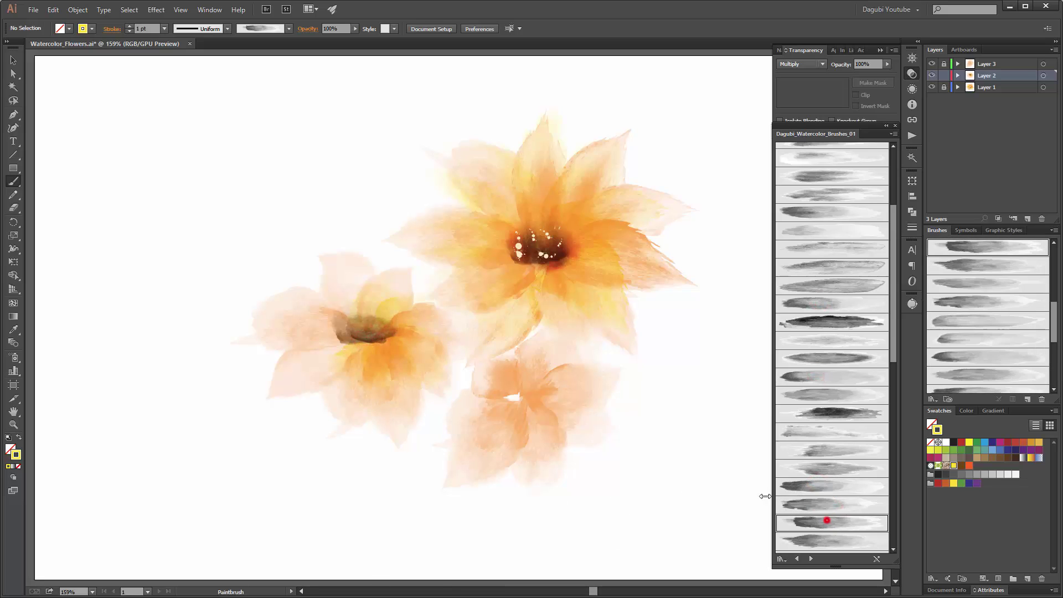
left_click_drag(358, 339, 310, 387)
left_click(834, 542)
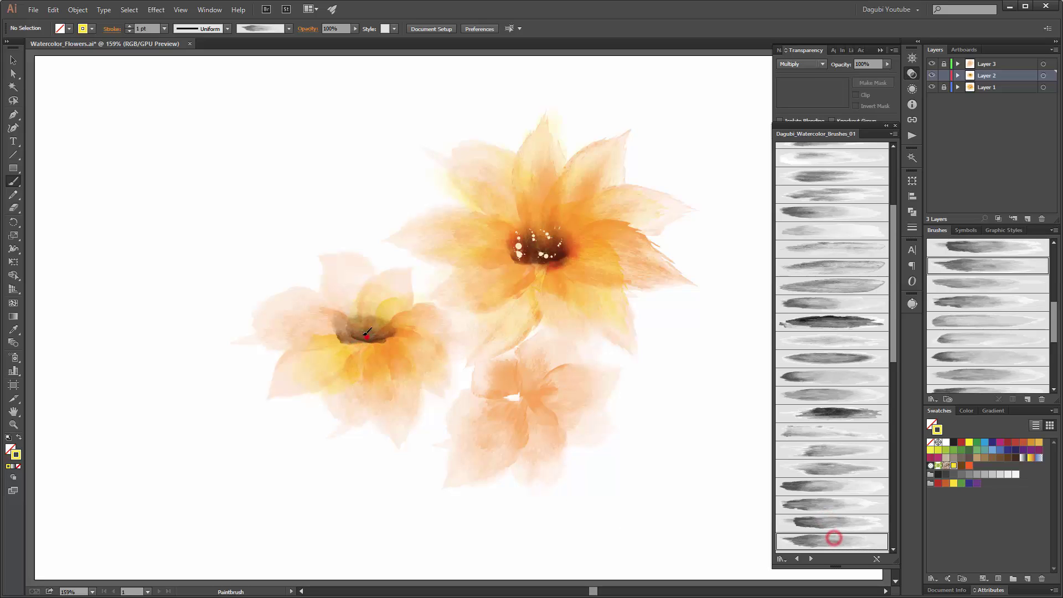
left_click_drag(893, 327, 905, 395)
left_click(837, 436)
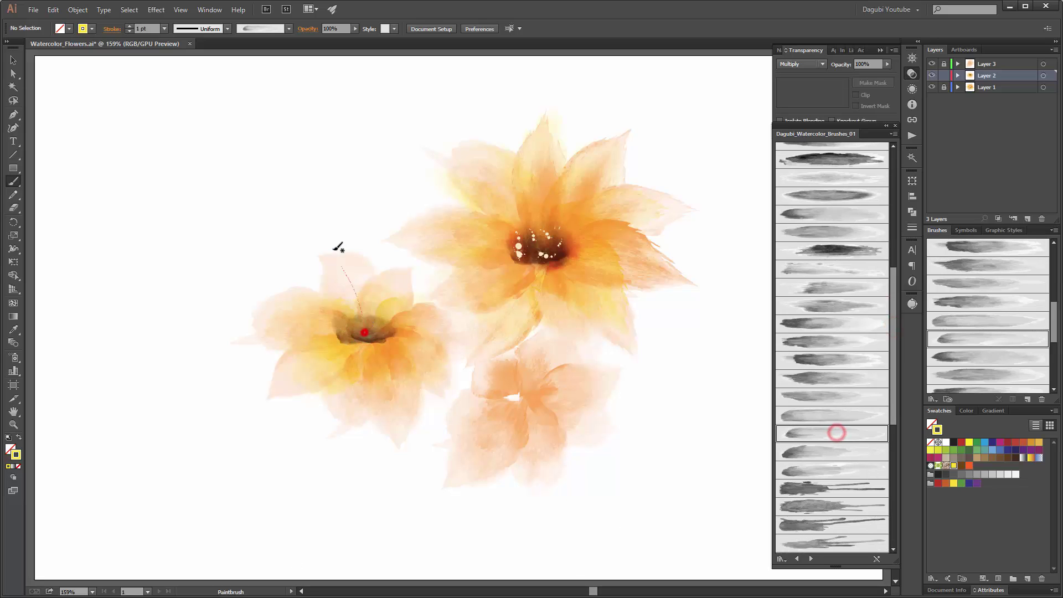
left_click(363, 332)
Try a dark brown stroke on the left flower's center, undo it, and paint the upward stroke with a different watercolor brush.
left_click(962, 465)
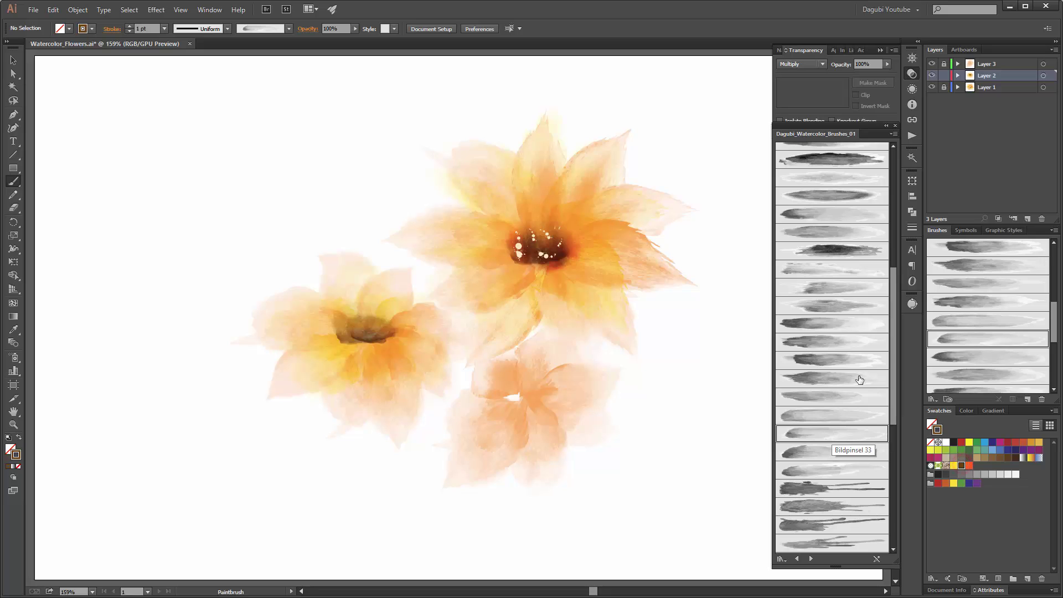
left_click(807, 451)
left_click_drag(366, 343, 366, 324)
key("ctrl+z")
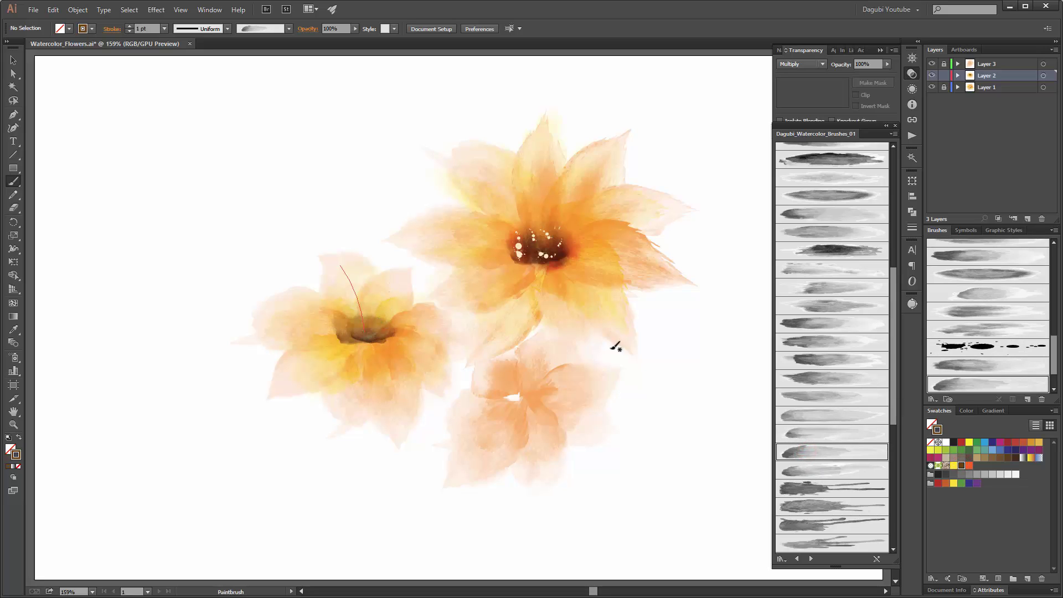
scroll(839, 285, "up", 5)
left_click(817, 256)
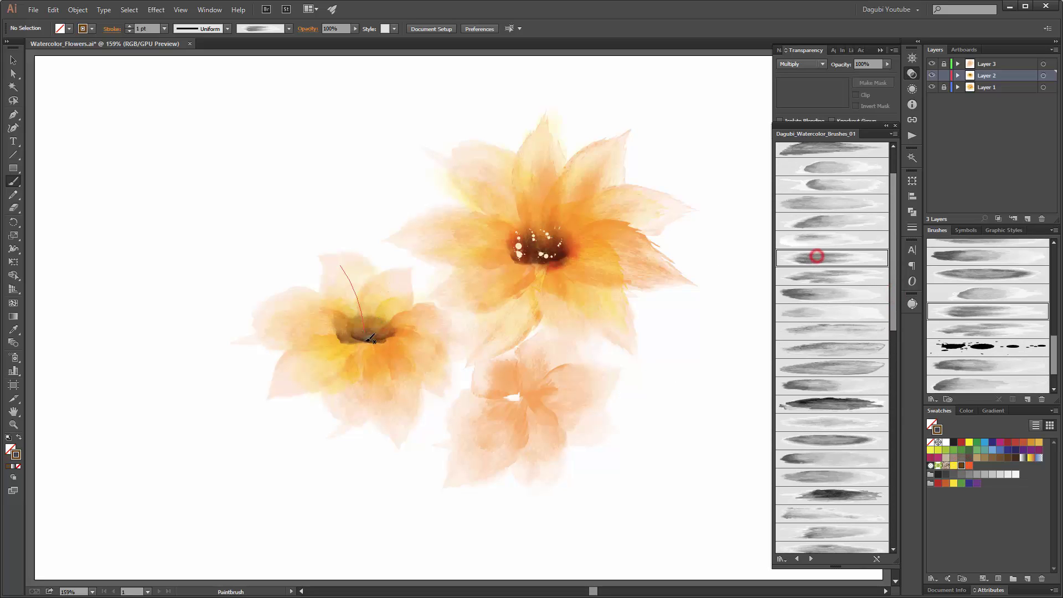
left_click_drag(368, 345, 370, 317)
Try several watercolor brushes for a red-orange stroke around the left flower's center, undoing unwanted attempts, and paint it with the final brush.
left_click(969, 465)
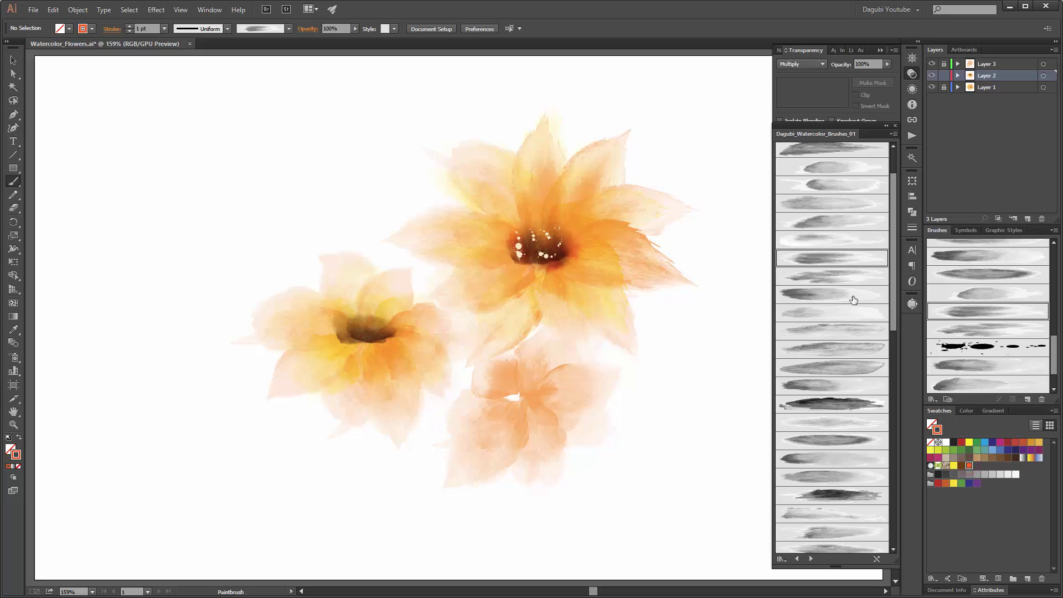
left_click_drag(894, 246, 894, 277)
left_click(836, 432)
mouse_move(363, 349)
left_mouse_down()
mouse_move(369, 336)
mouse_move(338, 324)
mouse_move(391, 323)
mouse_move(342, 308)
left_mouse_up()
left_click(823, 450)
key("ctrl+z")
left_click(848, 358)
key("ctrl+z")
left_click(846, 394)
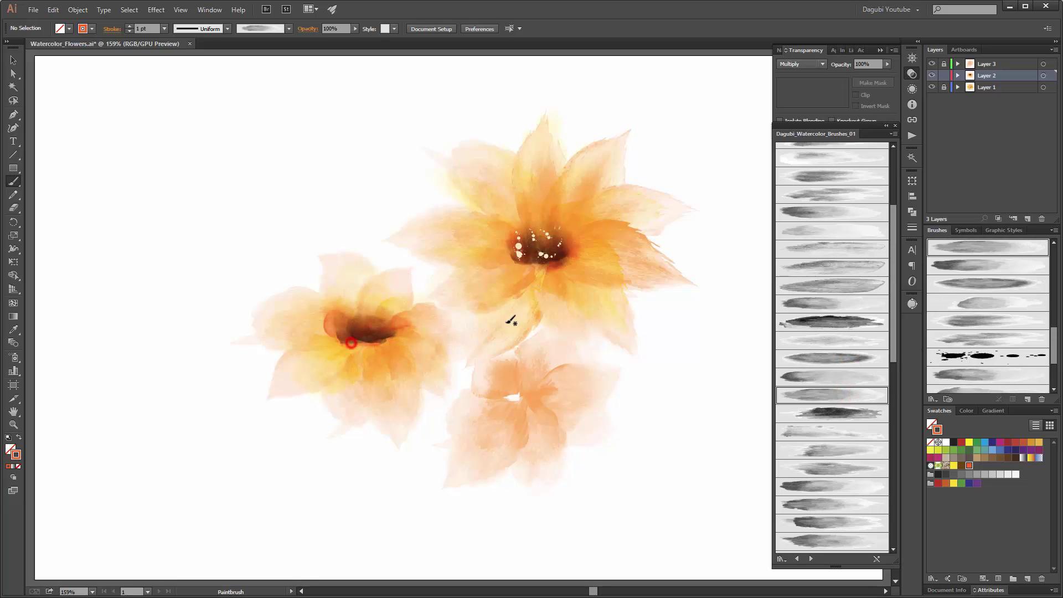
Undo the last red-orange stroke, set the stroke color to FF7119, and paint orange strokes around the left flower's center, varying the watercolor brush.
key("ctrl+z")
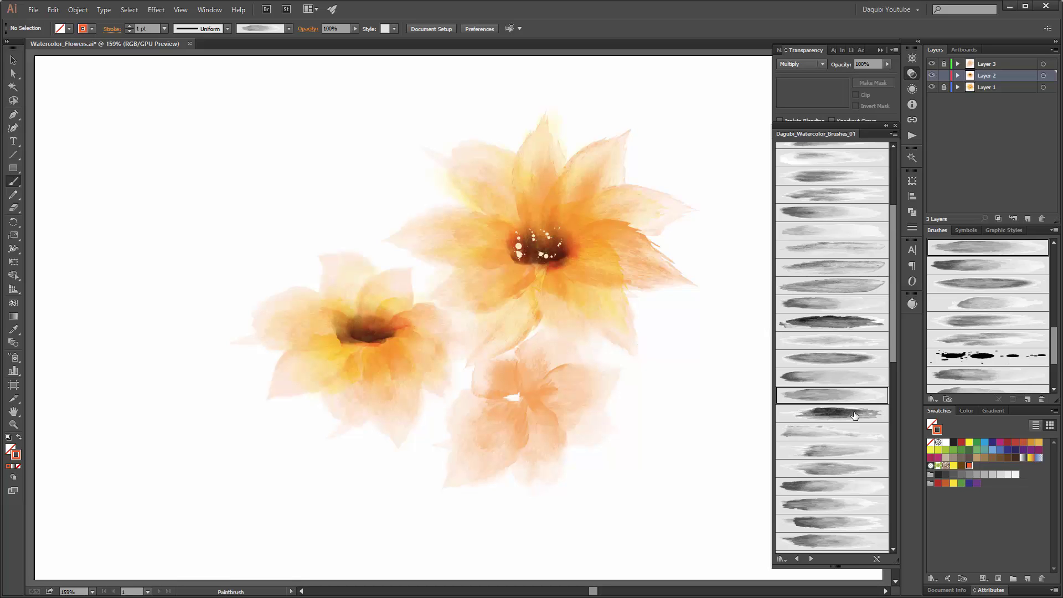
left_click(967, 411)
left_click_drag(963, 465, 968, 465)
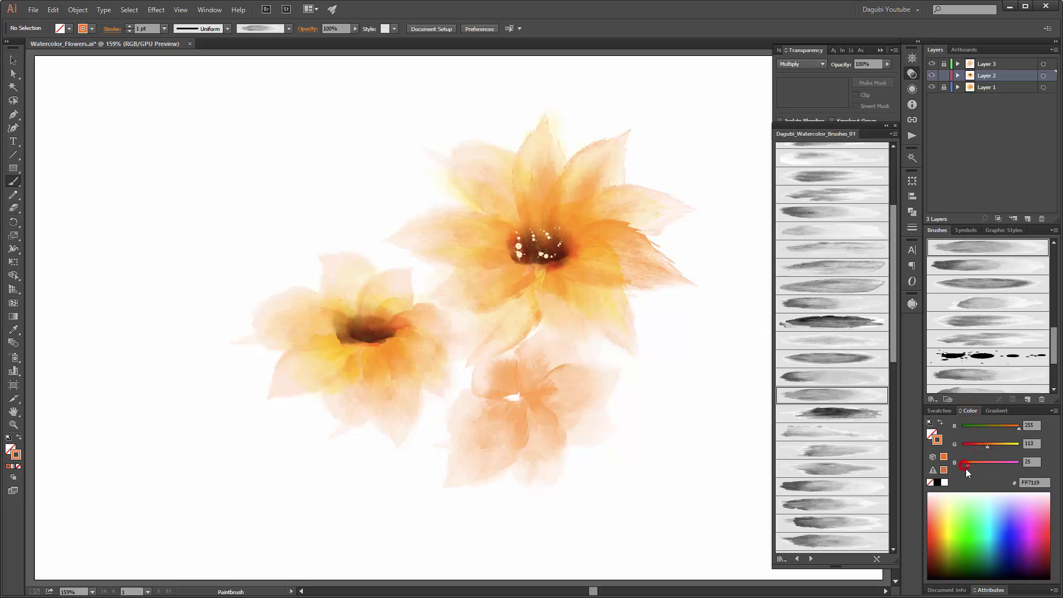
left_click(824, 449)
left_click_drag(335, 327, 381, 332)
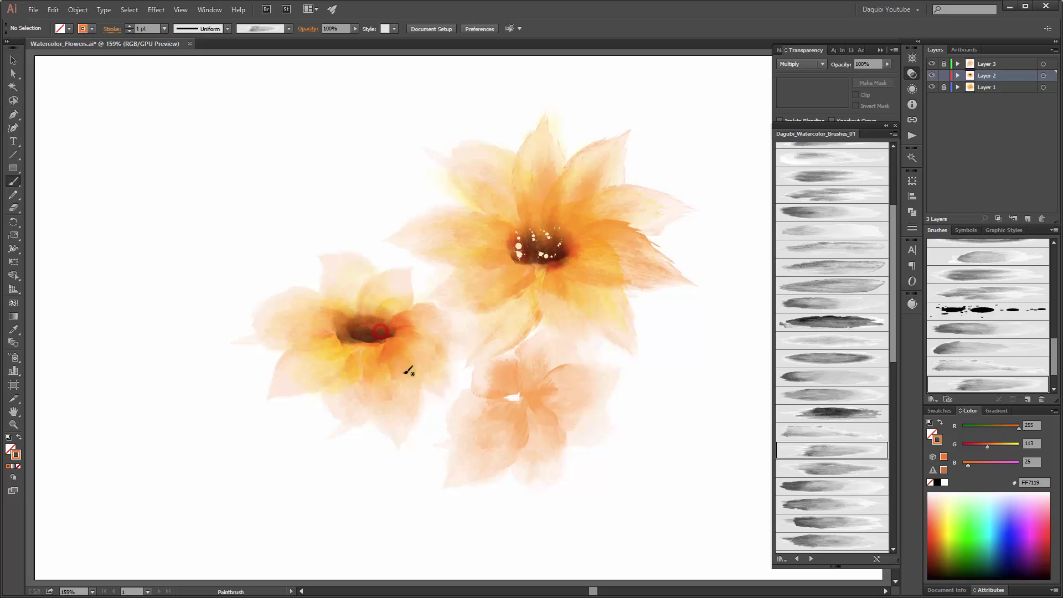
key("ctrl+z")
left_click(838, 432)
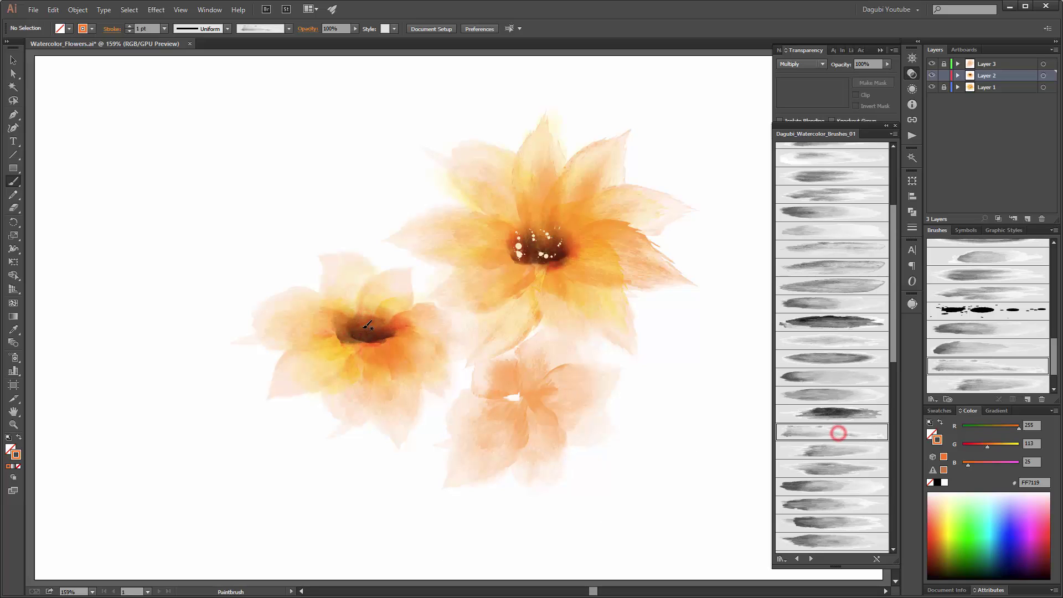
left_click_drag(333, 328, 363, 328)
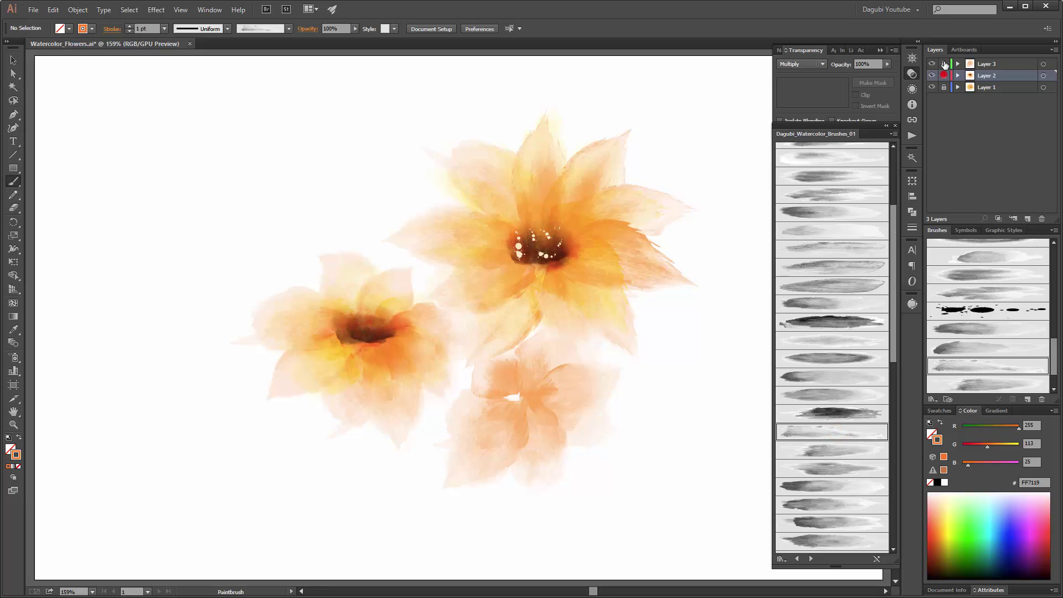
Lock Layer 2, unlock Layer 3 and make it the active layer.
left_click(944, 64)
left_click(932, 64)
left_click(932, 63)
left_click(1003, 64)
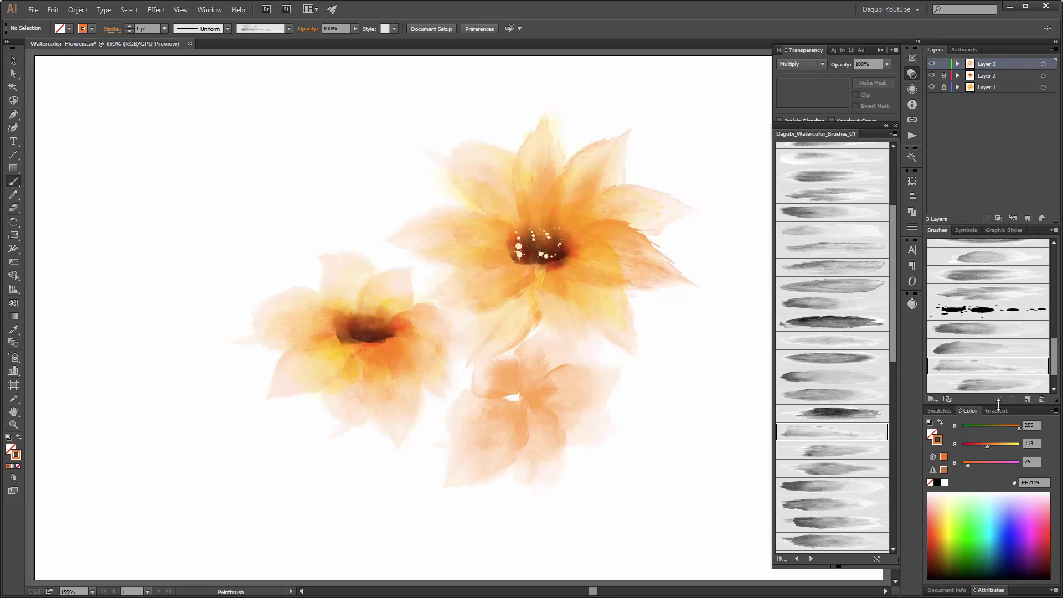
Set the stroke color to yellow and paint strokes over the lower flower's center and lower-left petal with different watercolor brushes.
left_click(940, 410)
left_click(954, 466)
left_click_drag(895, 283, 893, 216)
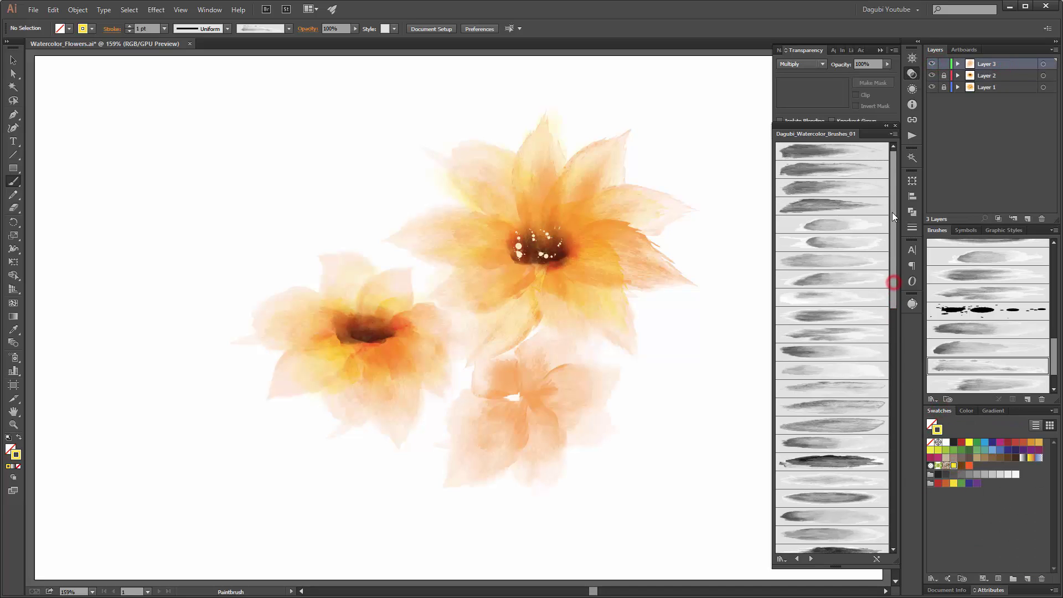
left_click(827, 259)
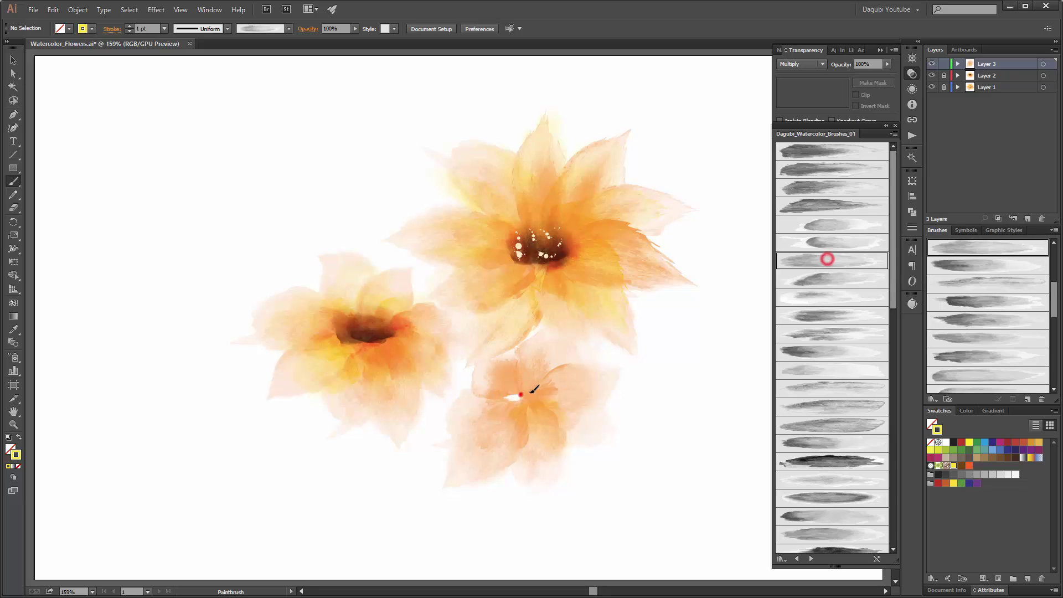
left_click(825, 407)
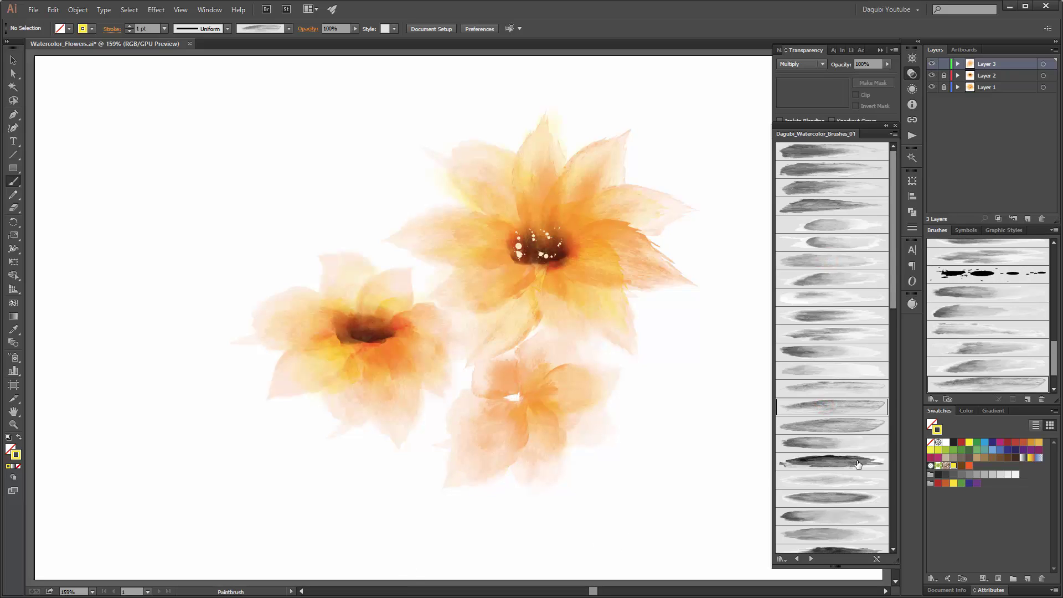
left_click(841, 515)
left_click_drag(524, 394, 457, 477)
Paint further yellow strokes over the lower flower's upper, right and bottom petals, varying the watercolor brush.
left_click_drag(893, 288, 893, 365)
left_click(847, 442)
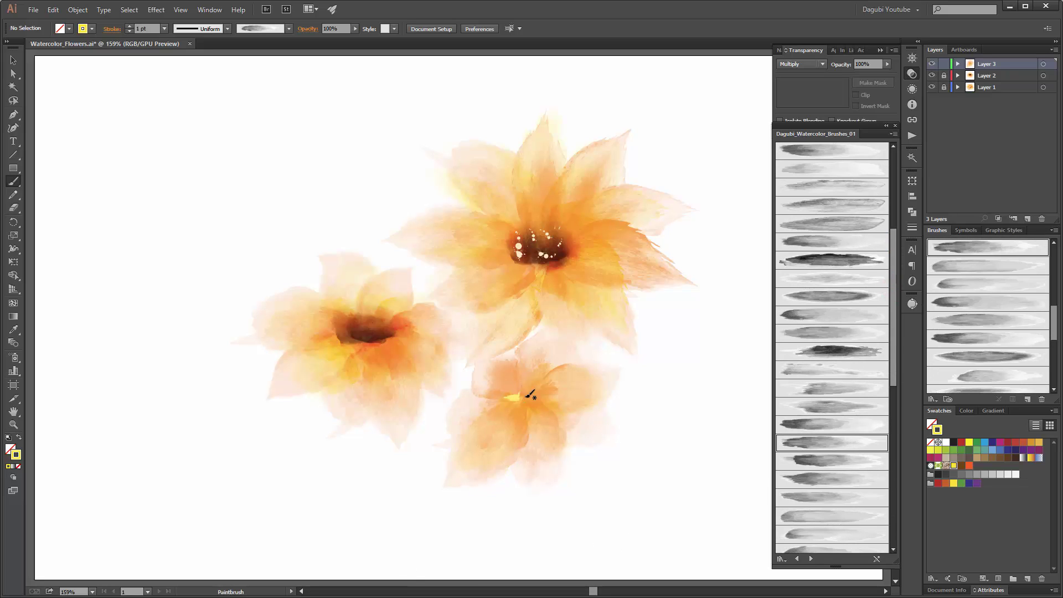
left_click(833, 478)
left_click(841, 497)
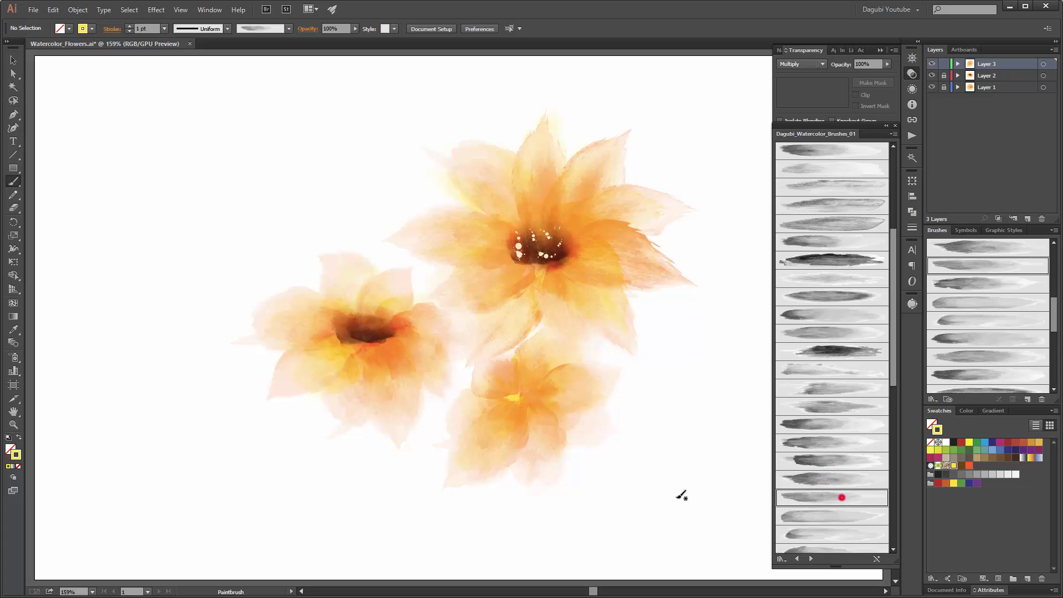
left_click(840, 515)
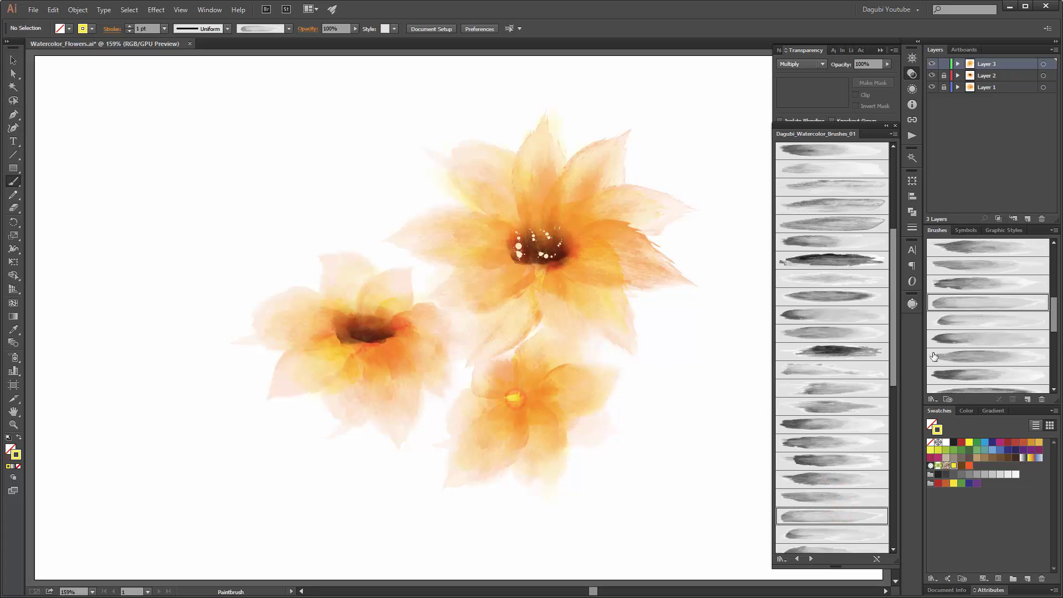
Set the stroke to dark brown at 0.75 pt and paint the lower flower's center with several watercolor brushes.
left_click(165, 28)
left_click(173, 64)
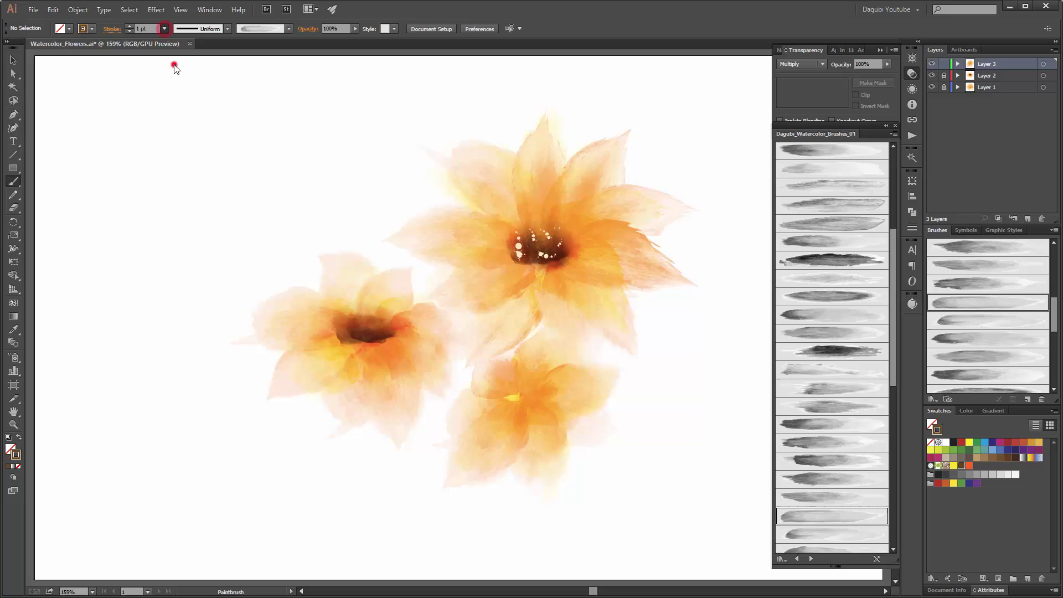
left_click(825, 422)
mouse_move(507, 393)
left_mouse_down()
mouse_move(526, 382)
mouse_move(505, 400)
left_mouse_up()
left_click(819, 441)
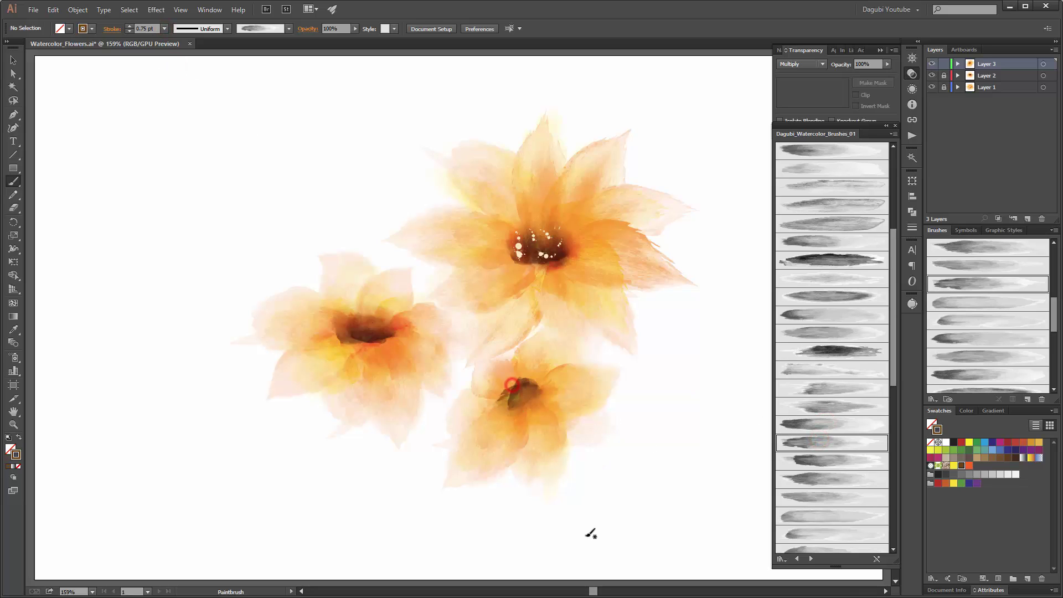
left_click(838, 497)
left_click(832, 535)
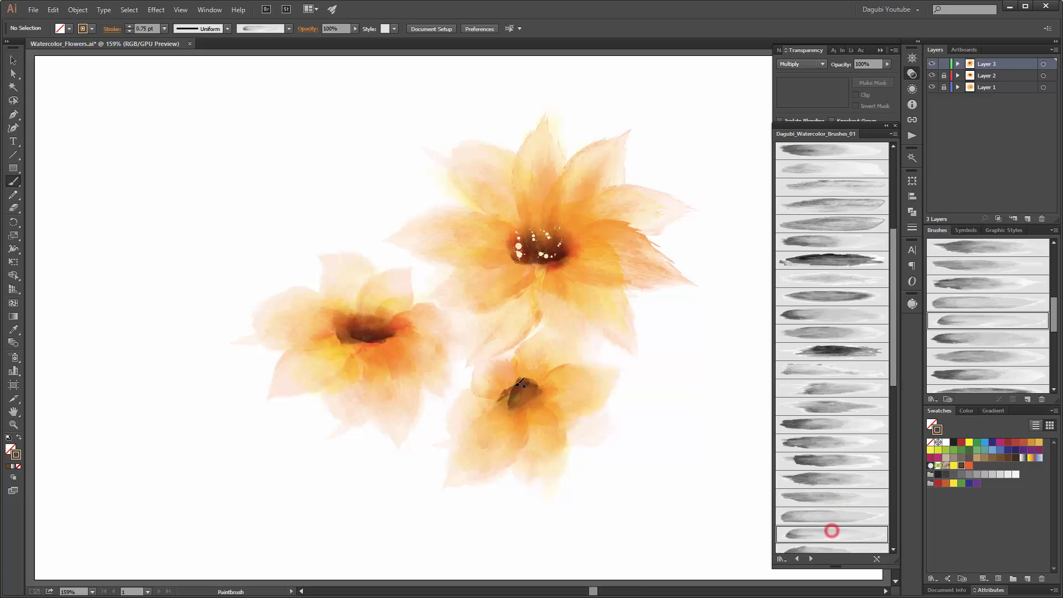
mouse_move(513, 382)
left_mouse_down()
mouse_move(529, 401)
mouse_move(595, 380)
left_mouse_up()
Undo a stroke on the lower flower, set the stroke color to FF8000, and paint orange strokes outward from its center over the petals.
left_click(969, 465)
left_click(824, 478)
key("ctrl+z")
left_click(970, 411)
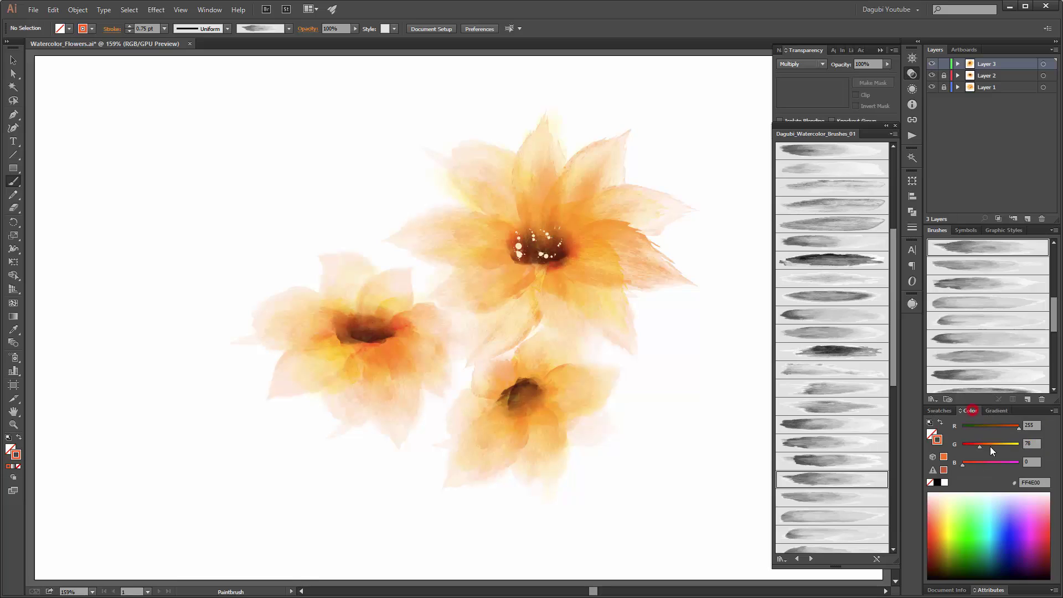
left_click(990, 445)
left_click(819, 387)
left_click_drag(527, 392, 609, 374)
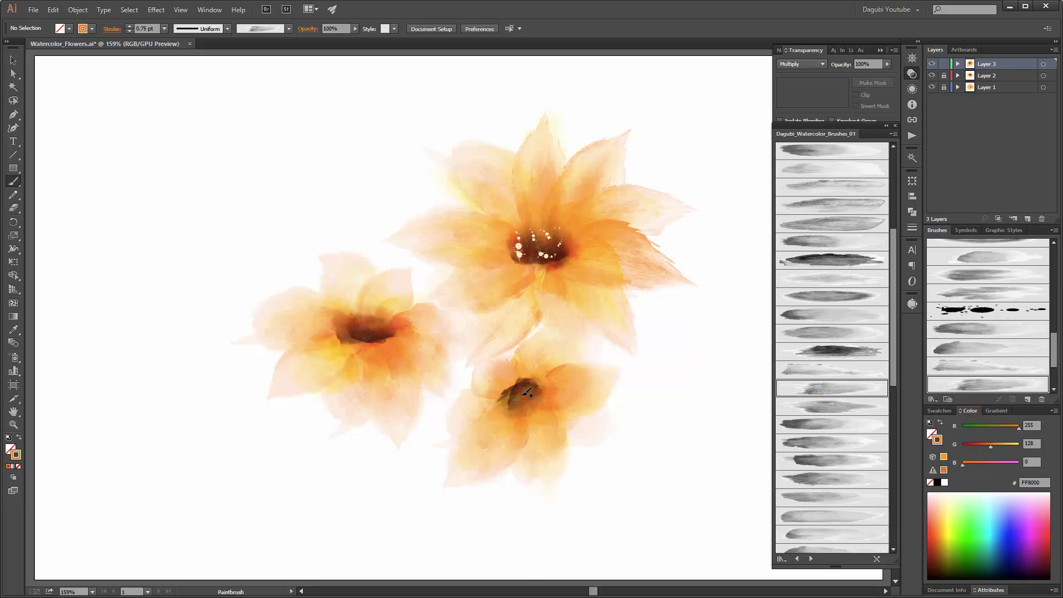
left_click_drag(522, 395, 529, 483)
left_click_drag(507, 395, 454, 481)
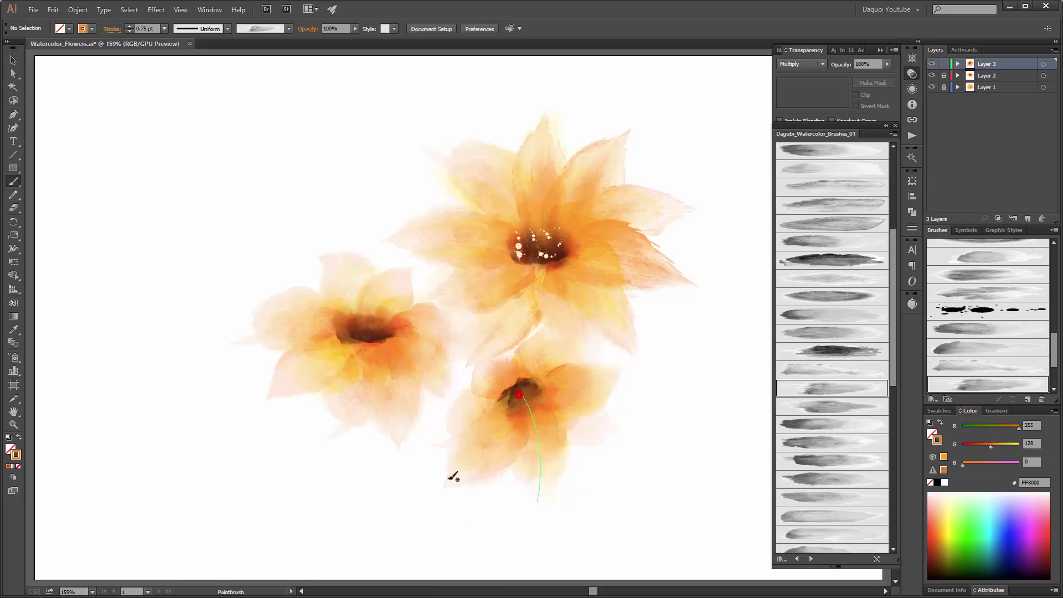
left_click_drag(529, 391, 538, 503)
left_click_drag(511, 393, 479, 455)
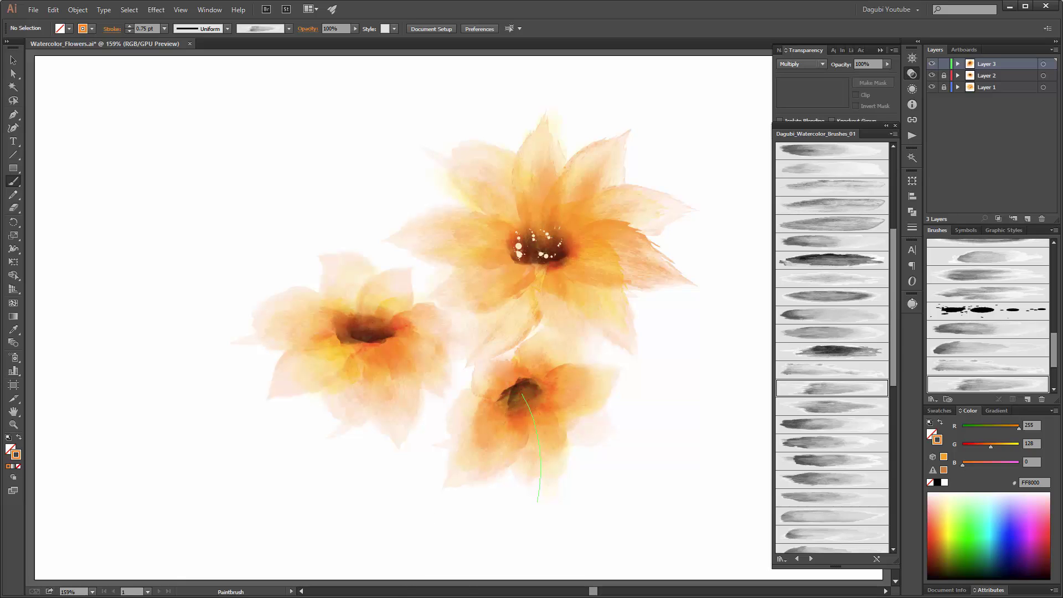
Load the Dagubi_Splash_Brushes_01 library and choose the art brush with one large splat followed by smaller ones.
left_click(798, 559)
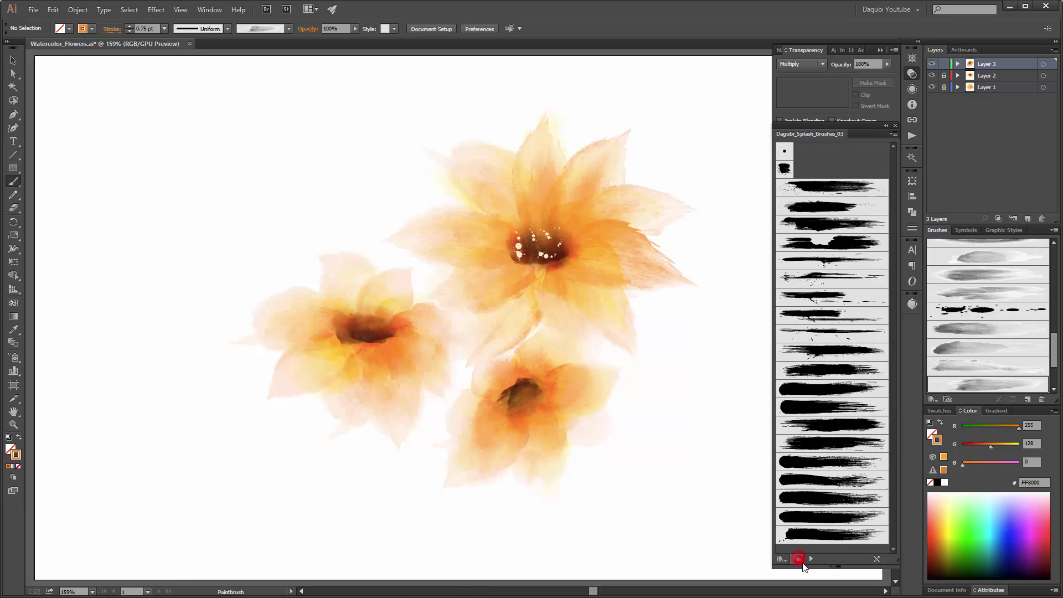
left_click(797, 559)
left_click(797, 559)
mouse_move(896, 377)
left_mouse_down()
mouse_move(916, 530)
mouse_move(905, 437)
mouse_move(911, 350)
left_mouse_up()
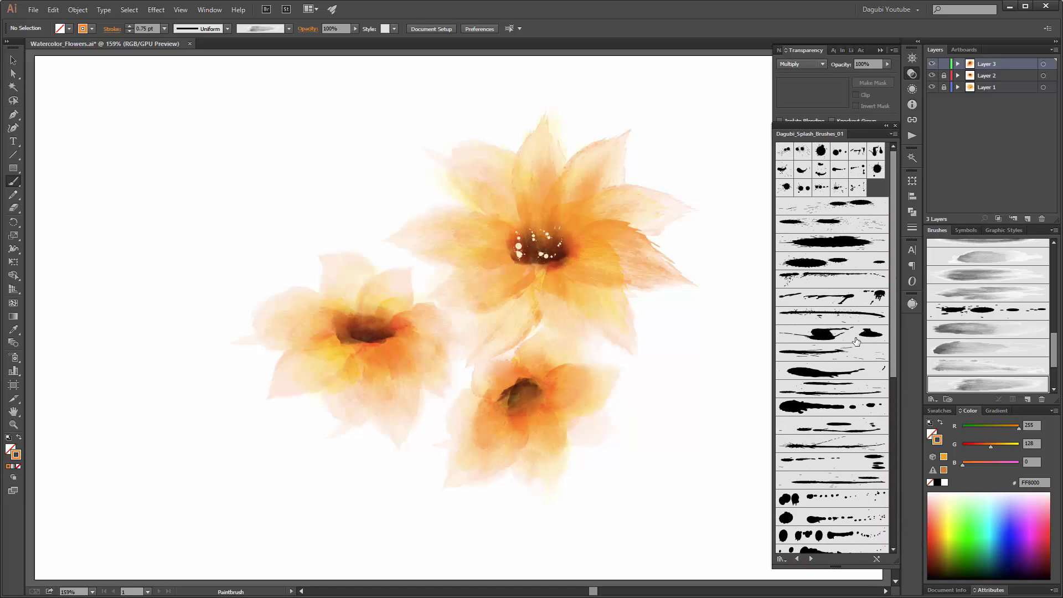
left_click(826, 258)
Set the stroke color to pale cream FFE5BC and make the chosen splatter brush scale proportionately.
left_click_drag(993, 447, 1010, 446)
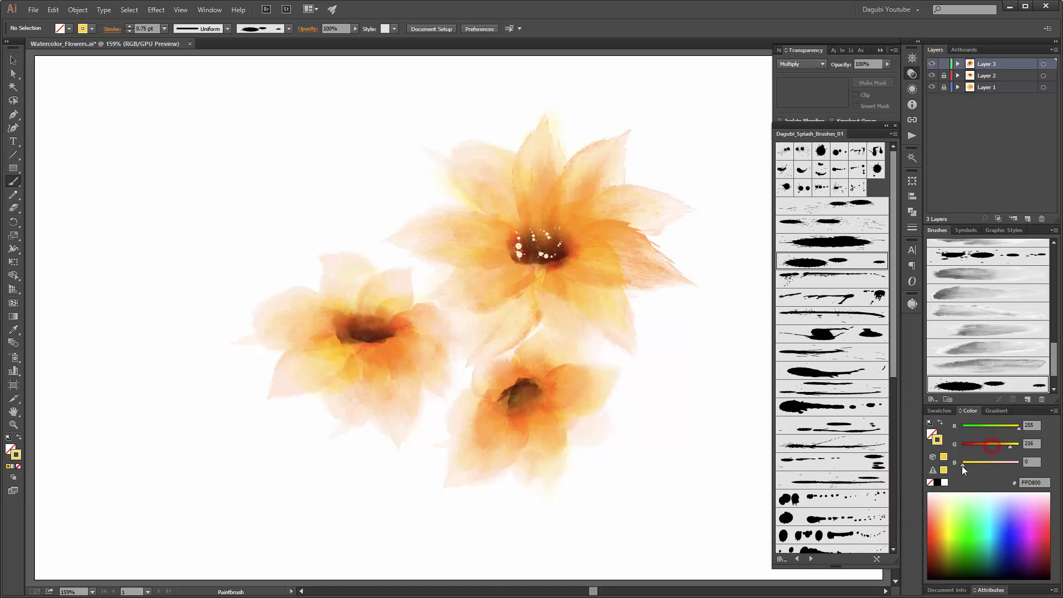
double_click(970, 391)
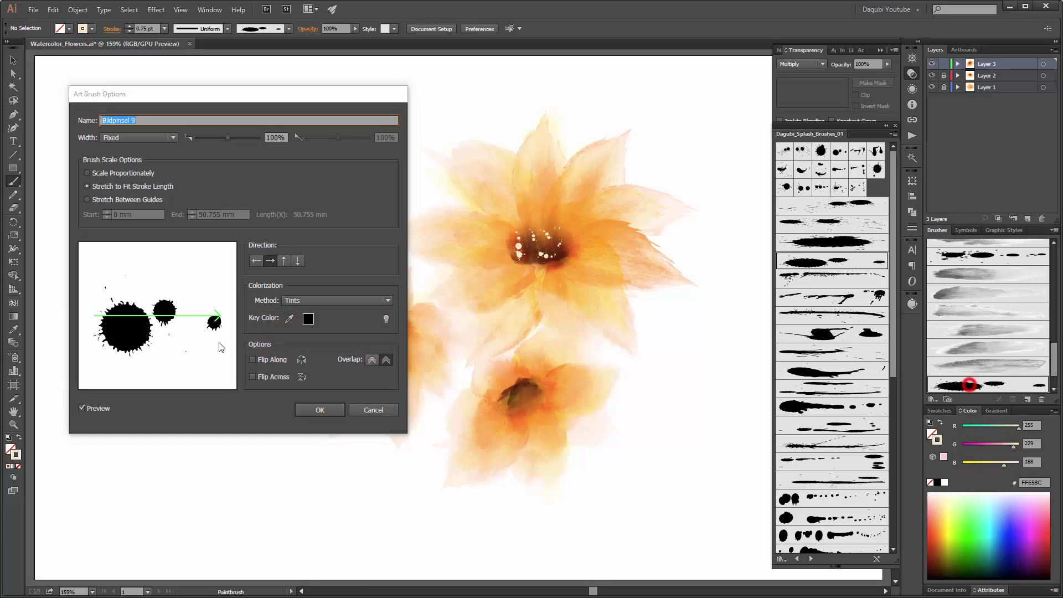
left_click(101, 175)
left_click(326, 409)
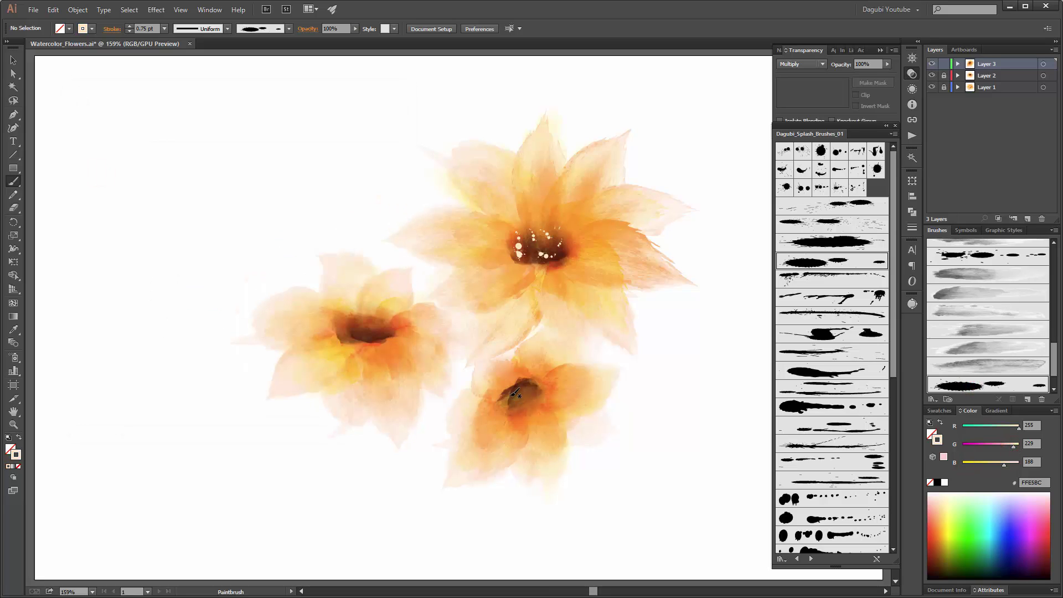
Set the blend mode to Normal and paint cream and peach FFC07B splatter dots on the lower flower's center, undoing one unwanted stroke.
left_click(798, 66)
left_click(798, 75)
mouse_move(505, 394)
left_mouse_down()
mouse_move(512, 408)
mouse_move(536, 399)
left_mouse_up()
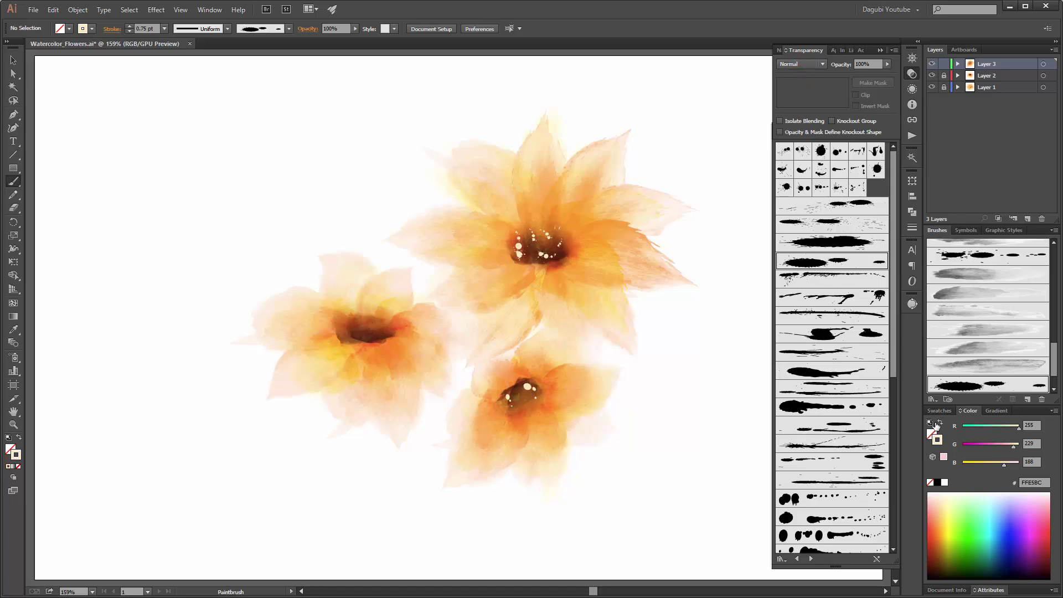
left_click_drag(519, 389, 538, 490)
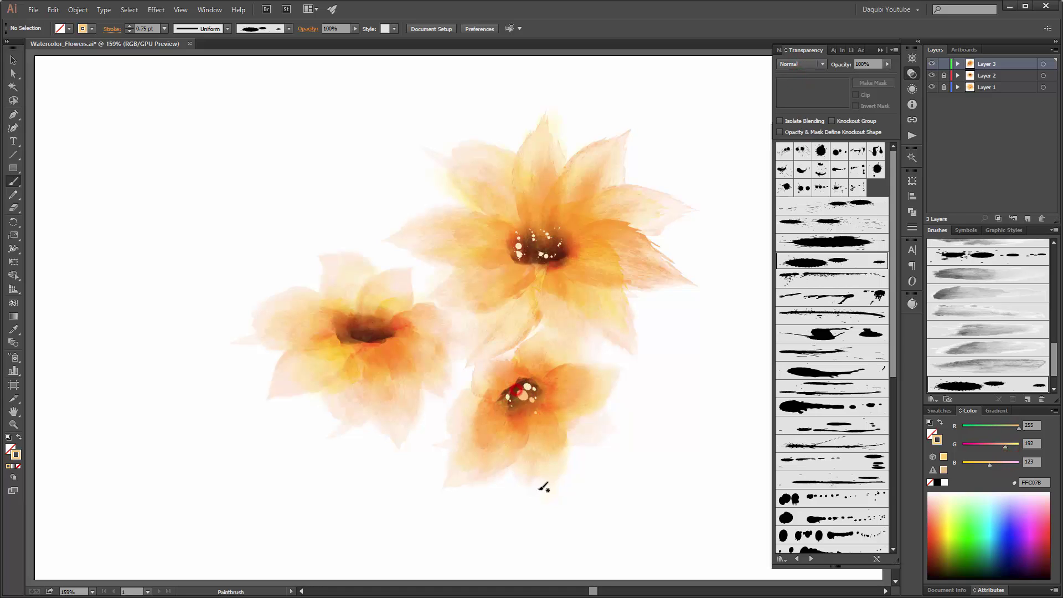
key("ctrl+z")
left_click_drag(519, 389, 544, 400)
Lock Layer 3, activate unlocked Layer 2, and paint pale splatter dots on the left flower's center, changing the stroke weight to 1 pt.
left_click(944, 75)
left_click(944, 64)
left_click(986, 74)
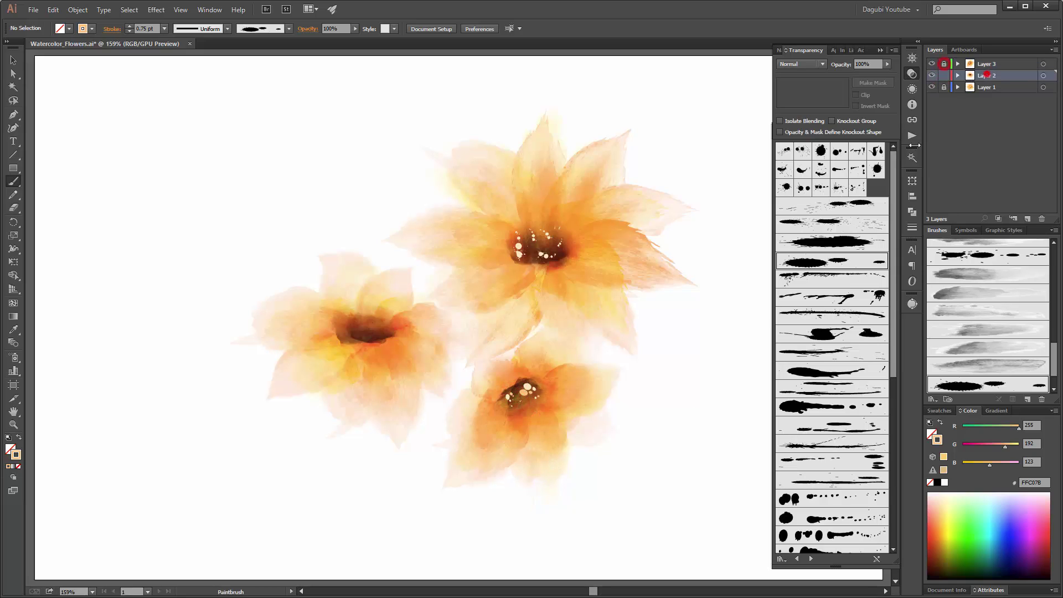
left_click_drag(382, 329, 349, 320)
left_click(164, 29)
left_click(174, 76)
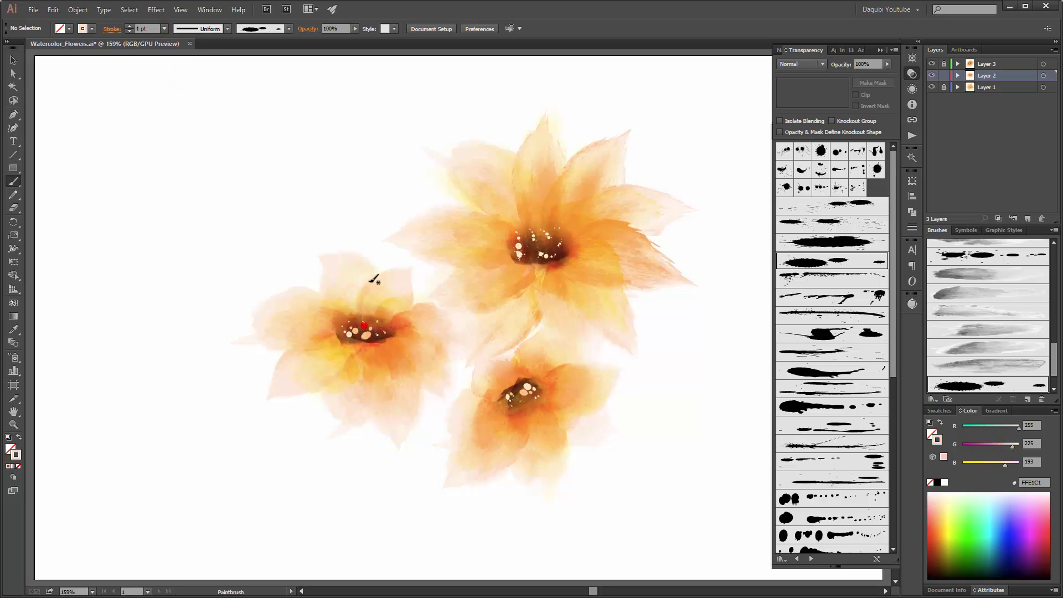
Activate unlocked Layer 1, shift the large flower's left cream dots inward, and add peach FFBB83 splatter dots to its center.
left_click(987, 87)
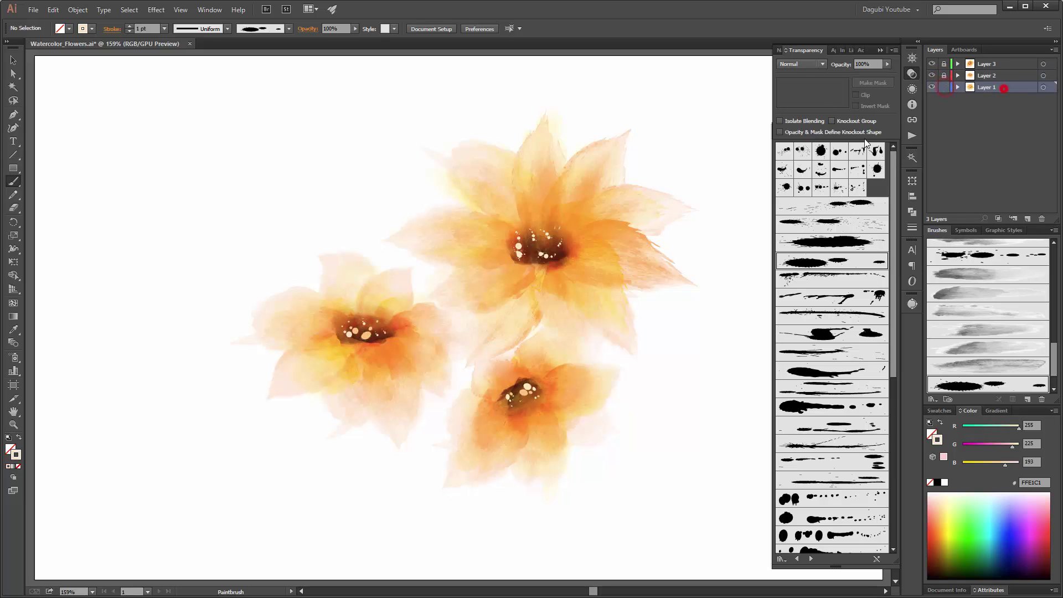
left_click(526, 244, "ctrl")
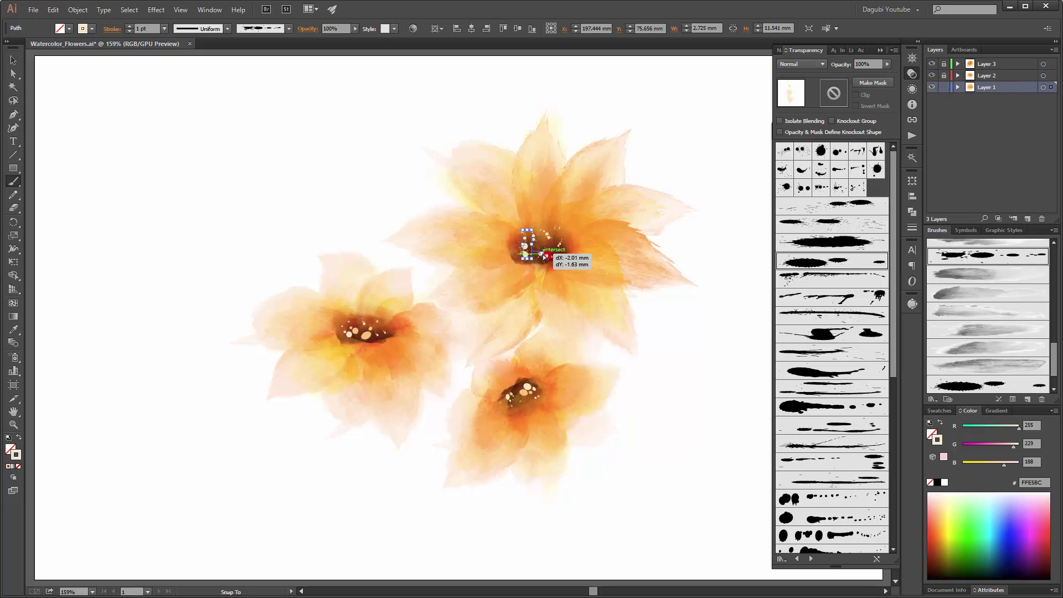
left_click_drag(542, 255, 542, 254)
left_click(724, 109, "ctrl")
left_click_drag(702, 211, 545, 250)
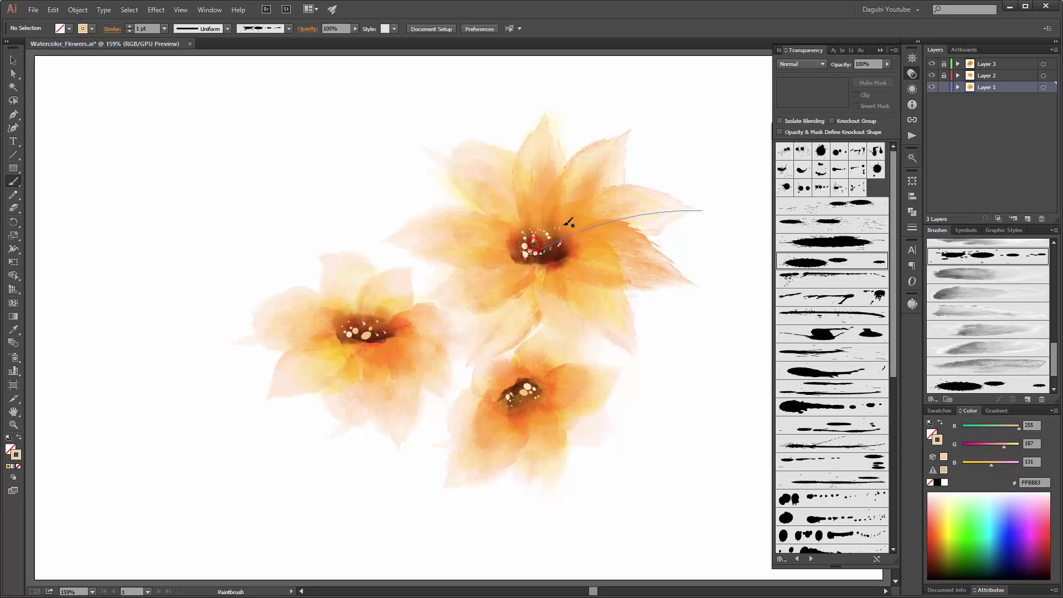
left_click_drag(546, 237, 546, 238)
left_click(727, 89, "ctrl")
Collapse the transparency settings and close the splash brush library.
left_click(881, 50)
left_click(887, 126)
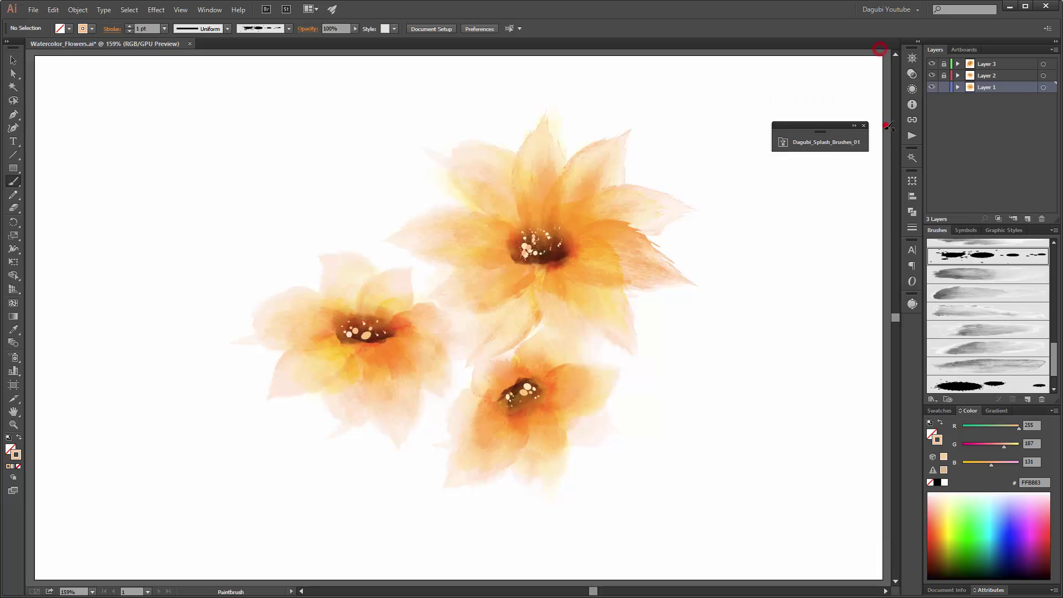
left_click(854, 123)
left_click(895, 126)
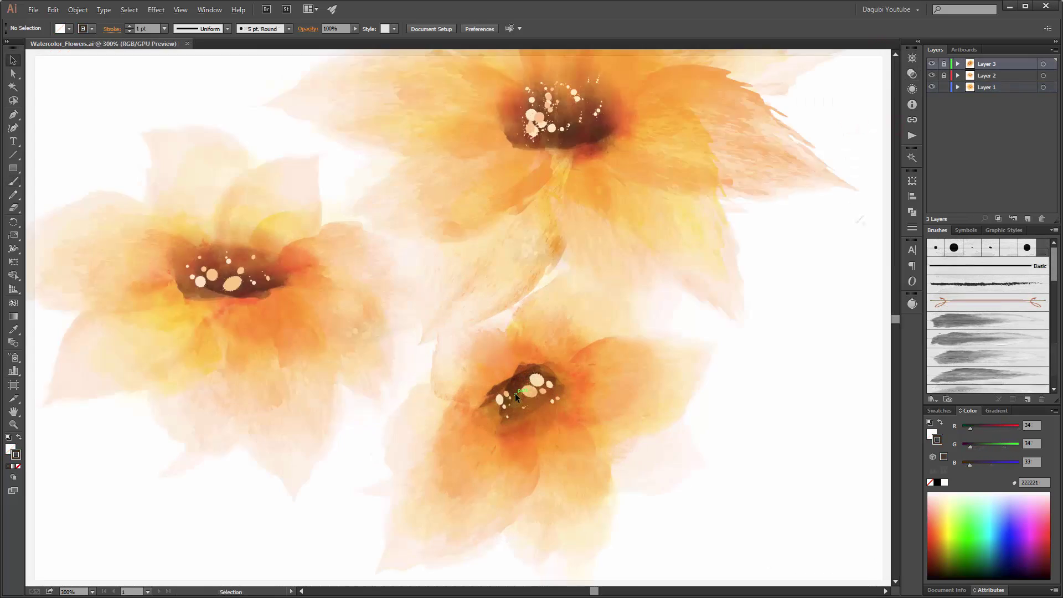
Select the peach splatter stroke in the lower flower's center and set its stroke weight to 1 pt.
scroll(515, 393, "up", 4)
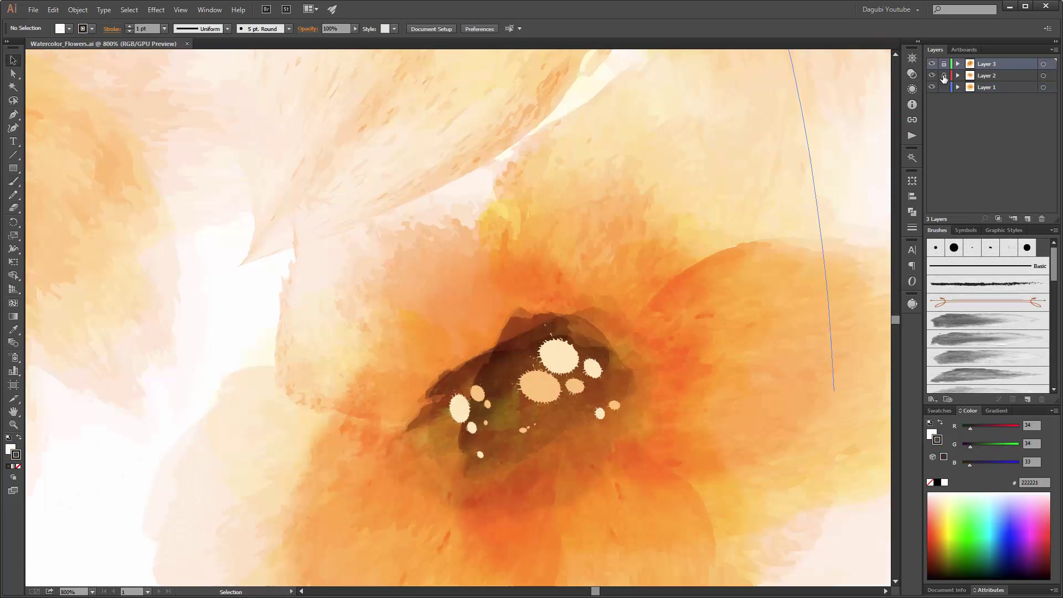
left_click(535, 382)
left_click(165, 29)
left_click(177, 77)
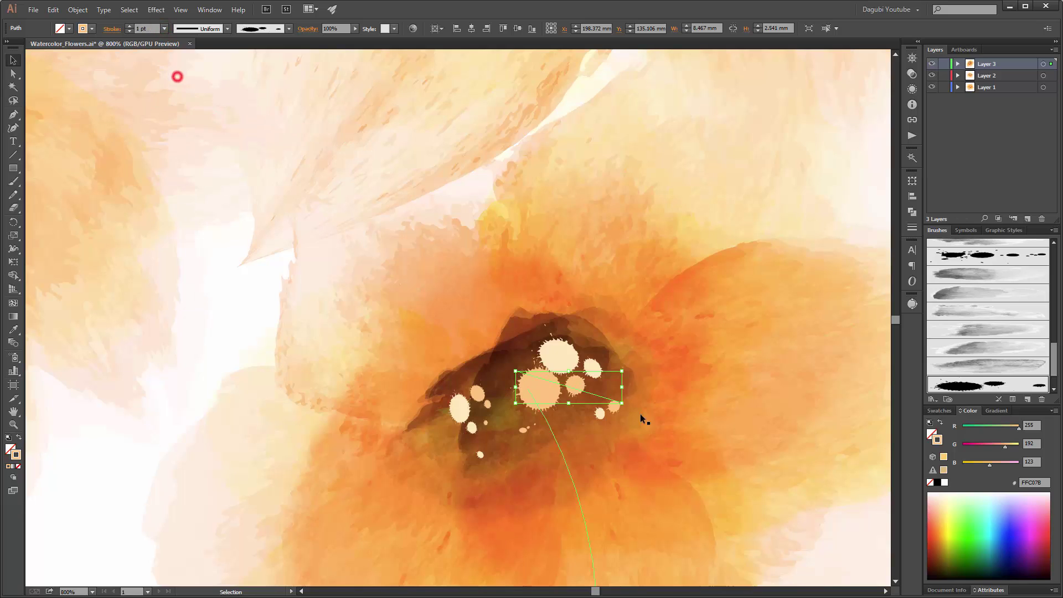
Shrink the peach splatter stroke in the lower flower's center and set the two cream splatter strokes there to 1 pt.
mouse_move(623, 403)
left_mouse_down()
mouse_move(601, 393)
mouse_move(588, 401)
left_mouse_up()
left_click(557, 355)
left_click(165, 29)
left_click(177, 76)
left_click(460, 410)
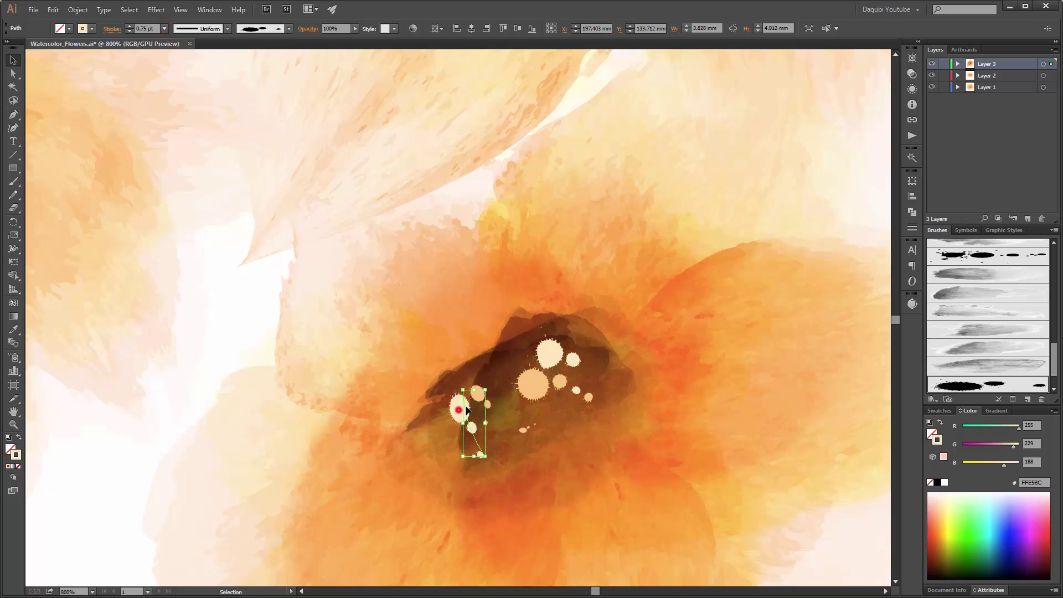
left_click(165, 29)
left_click(177, 77)
Rotate the peach splatter stroke in the lower flower's center so its dots slant up toward the right.
scroll(304, 171, "down", 2)
left_click(443, 280)
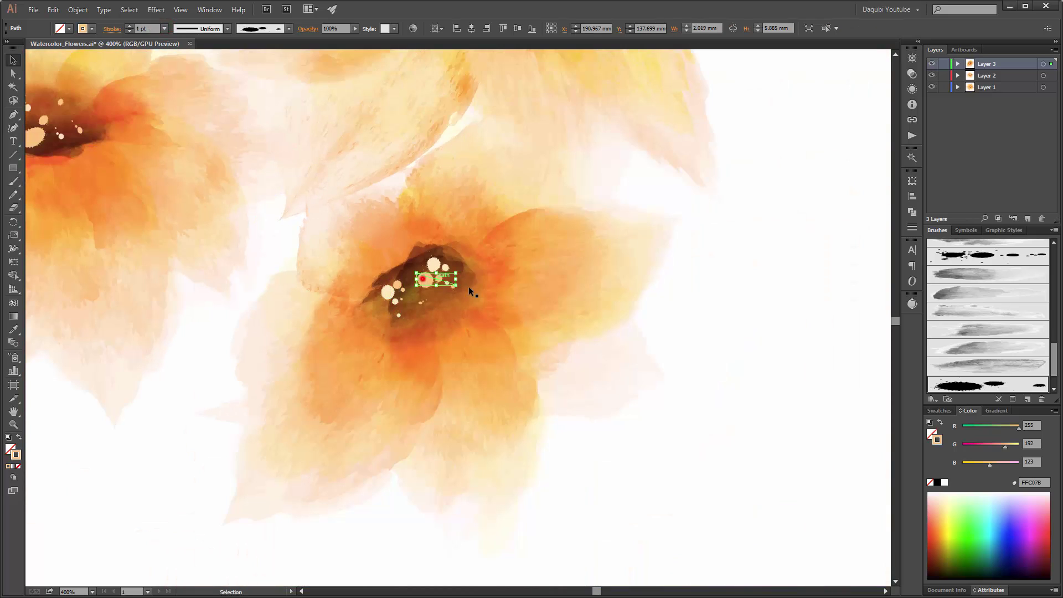
left_click_drag(461, 288, 428, 278)
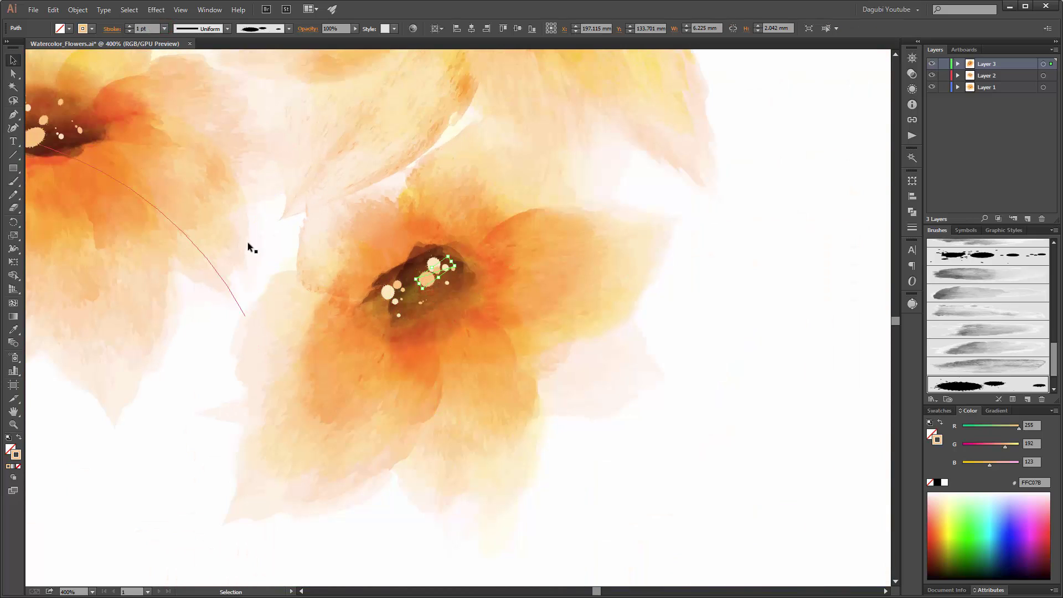
Set the large middle and the right peach splatter strokes in the left flower's center to 1 pt.
left_click_drag(132, 170, 515, 343)
scroll(429, 308, "up", 2)
left_click(407, 311)
left_click(164, 29)
left_click(171, 75)
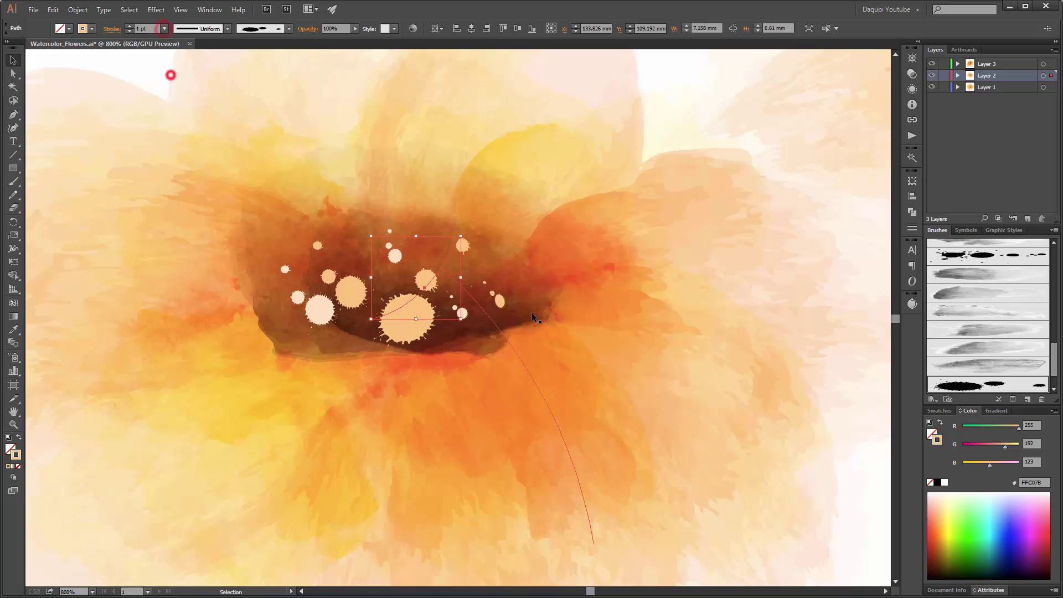
left_click(501, 302)
left_click(164, 29)
left_click(181, 75)
Rotate the leftmost peach splatter stroke in the left flower's center and deselect it.
left_click(351, 291)
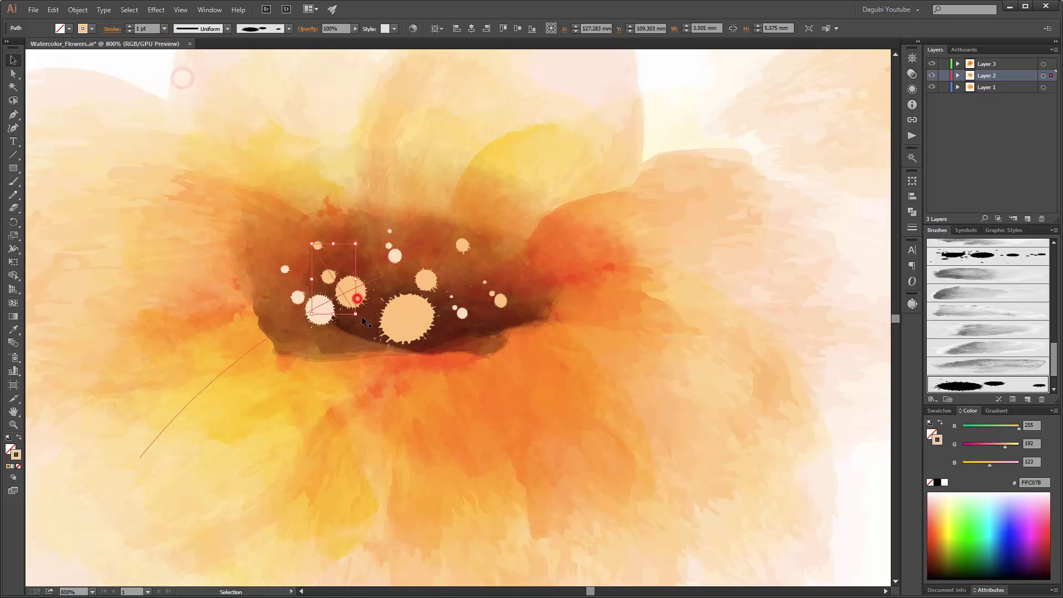
left_click_drag(361, 317, 358, 237)
scroll(310, 219, "down", 3)
left_click(345, 259)
left_click(92, 137)
Slightly adjust the placement of the splatter strokes in the lower flower's center and deselect everything.
scroll(637, 396, "up", 3)
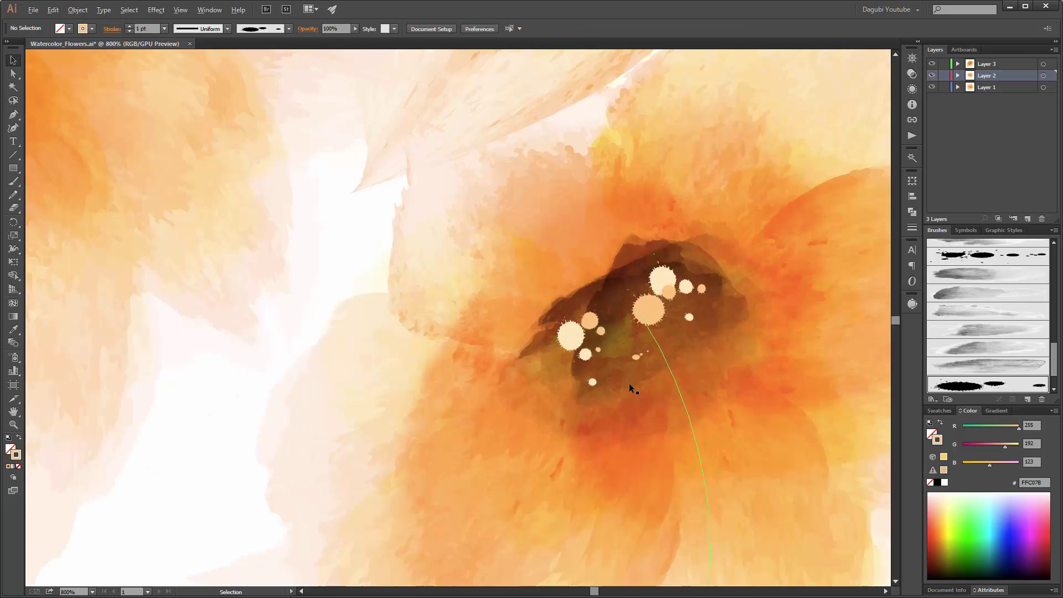
left_click(590, 322)
left_click(571, 336, "shift")
mouse_move(589, 321)
left_mouse_down()
mouse_move(618, 301)
mouse_move(582, 314)
left_mouse_up()
scroll(544, 320, "down", 3)
scroll(544, 322, "down", 1)
left_click(180, 384)
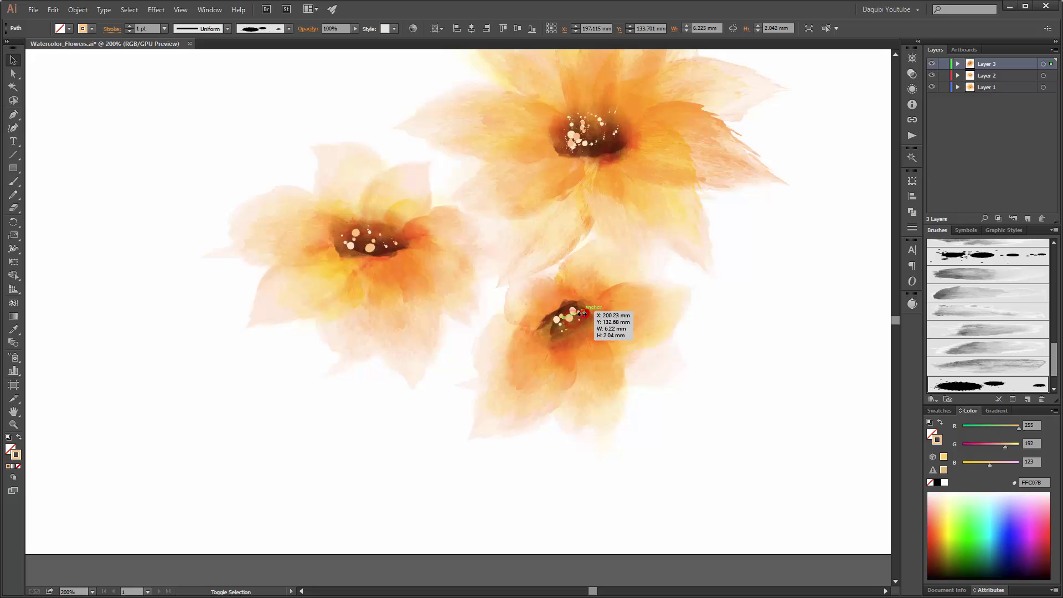
left_click(420, 431)
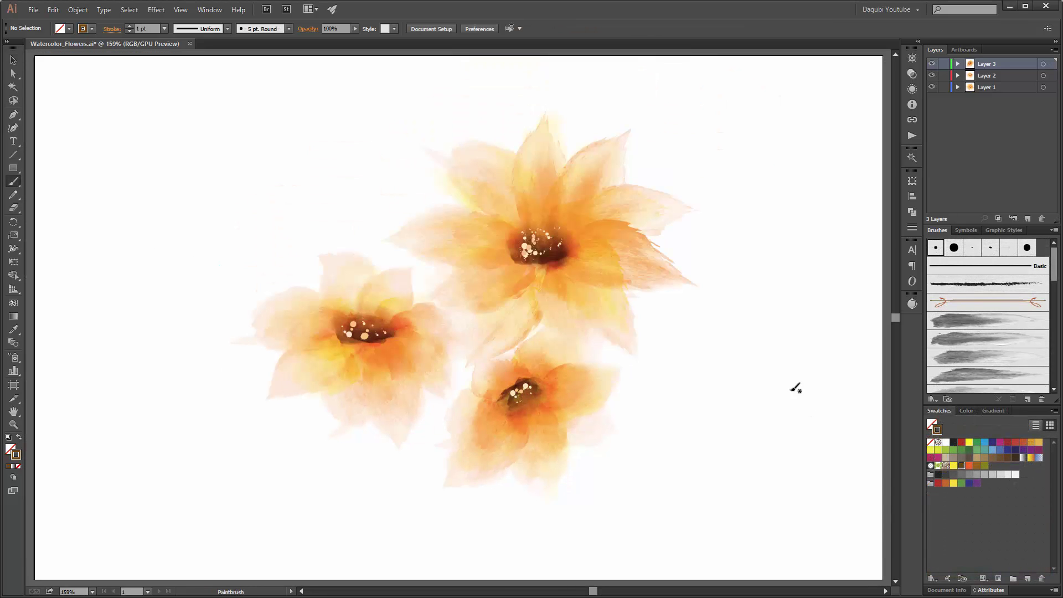
Select all artwork on Layer 2, move the left flower slightly right and up toward the other flowers, and deselect it.
left_click(932, 76)
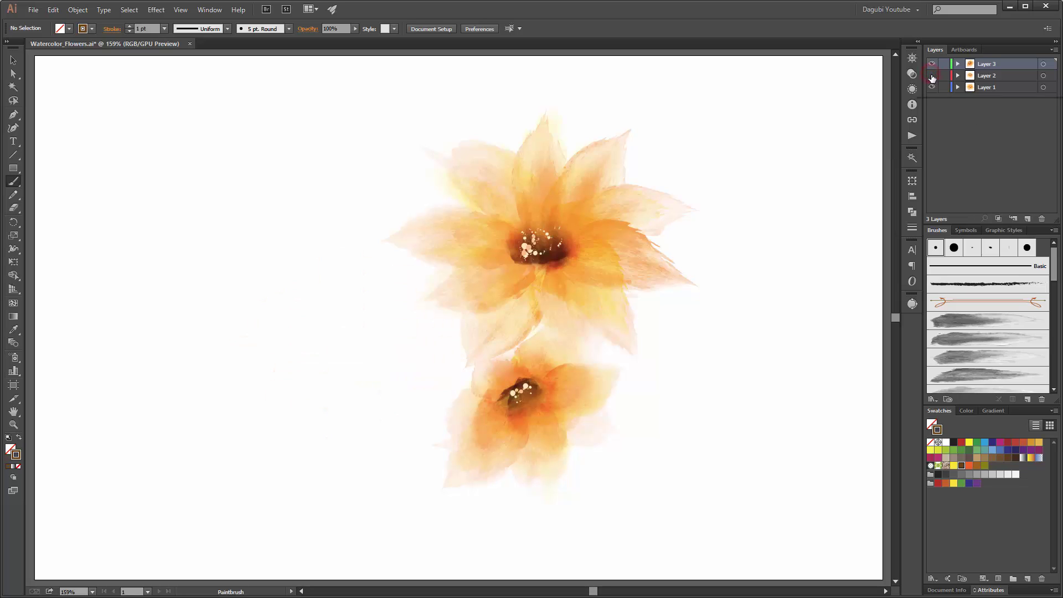
left_click(1019, 76)
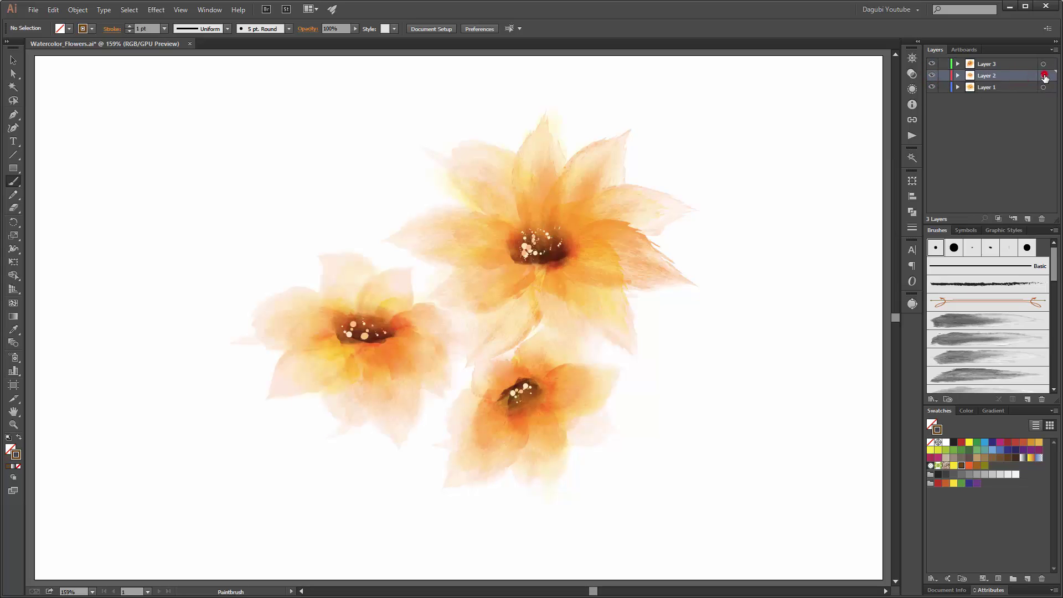
left_click(1044, 76)
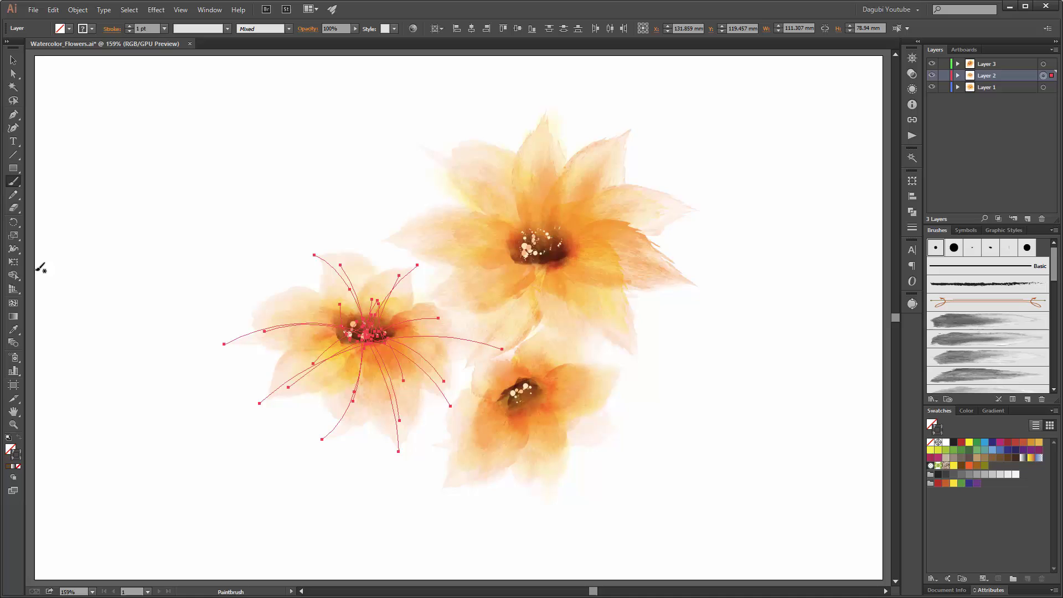
left_click(12, 60)
left_click_drag(424, 352, 435, 377)
left_click(840, 496)
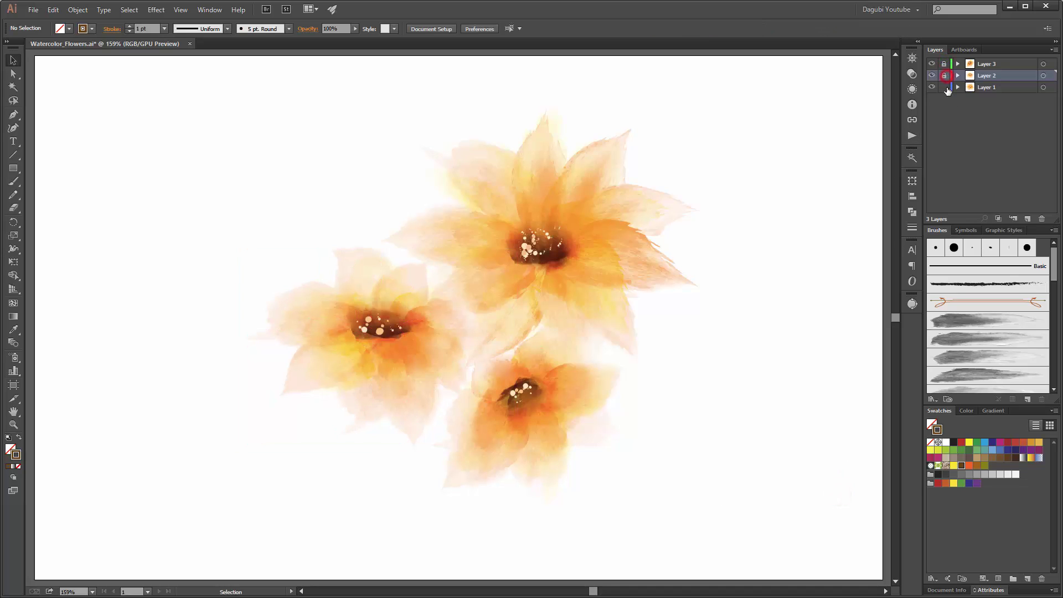
Lock the three flower layers and create a new layer above Layer 3.
left_click(1013, 64)
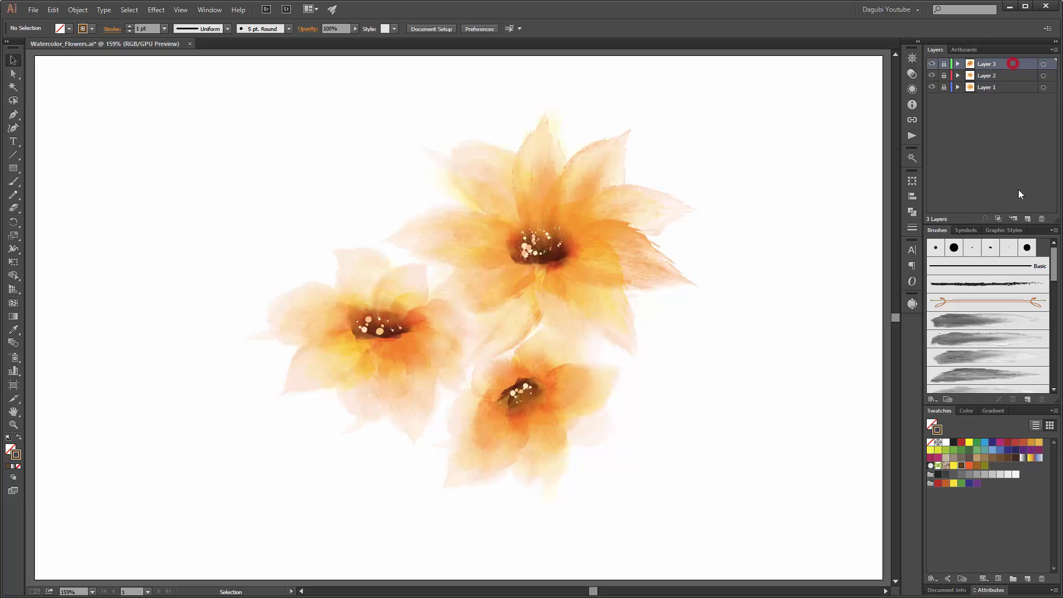
left_click(1028, 219)
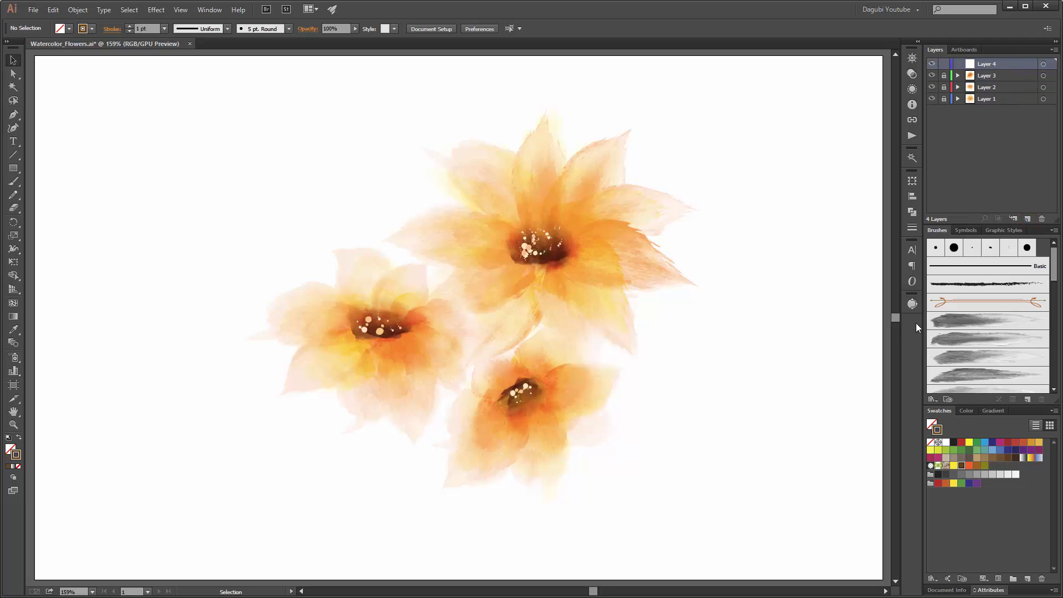
Load the Dagubi_Watercolor_Brushes_02 library and choose a long dark-edged watercolor brush.
left_click(932, 398)
mouse_move(953, 492)
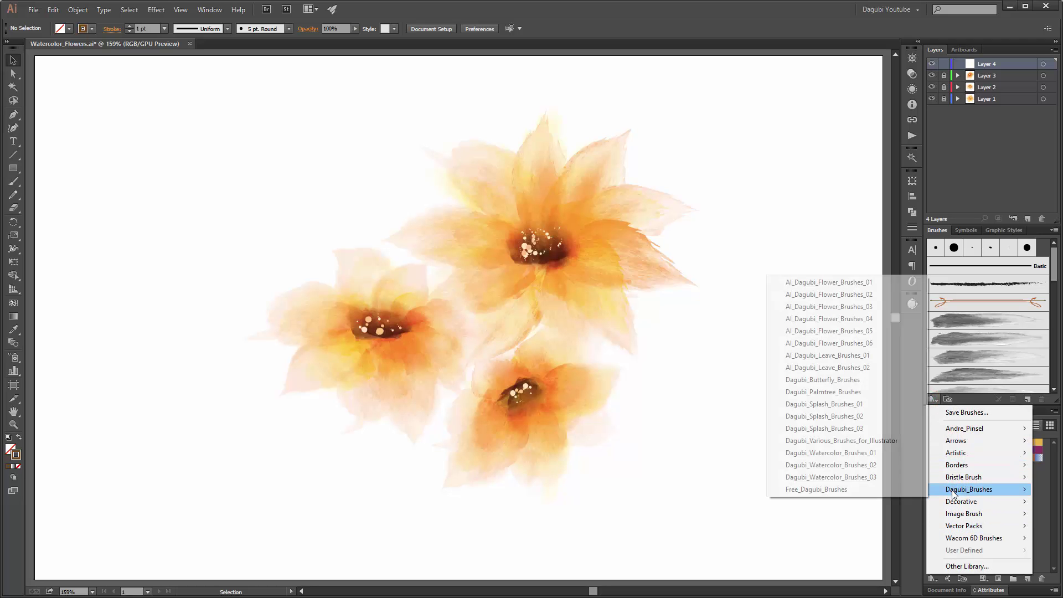
left_click(873, 465)
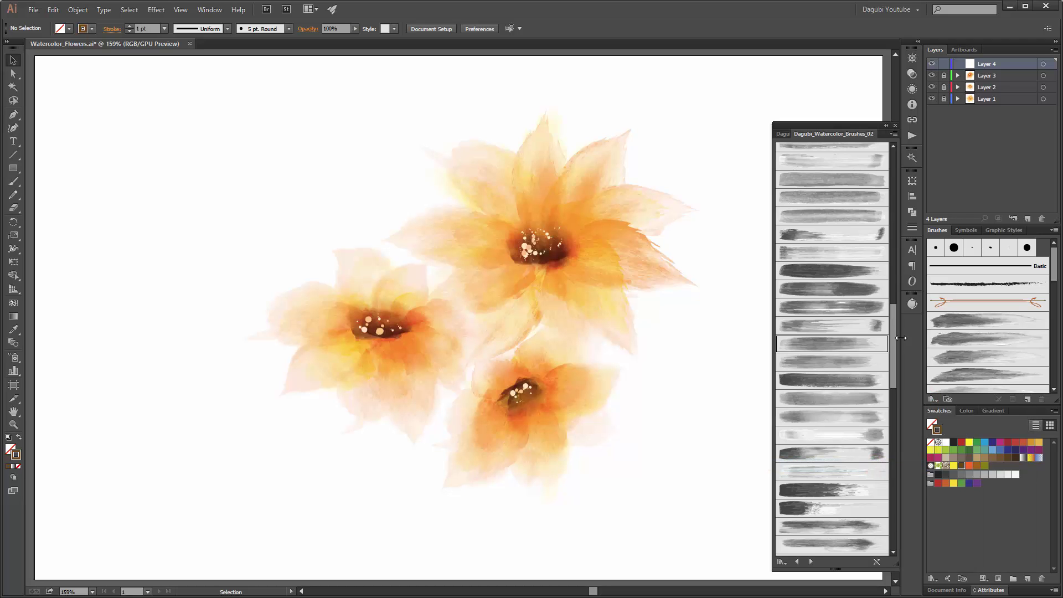
mouse_move(891, 315)
left_mouse_down()
mouse_move(887, 213)
mouse_move(880, 220)
left_mouse_up()
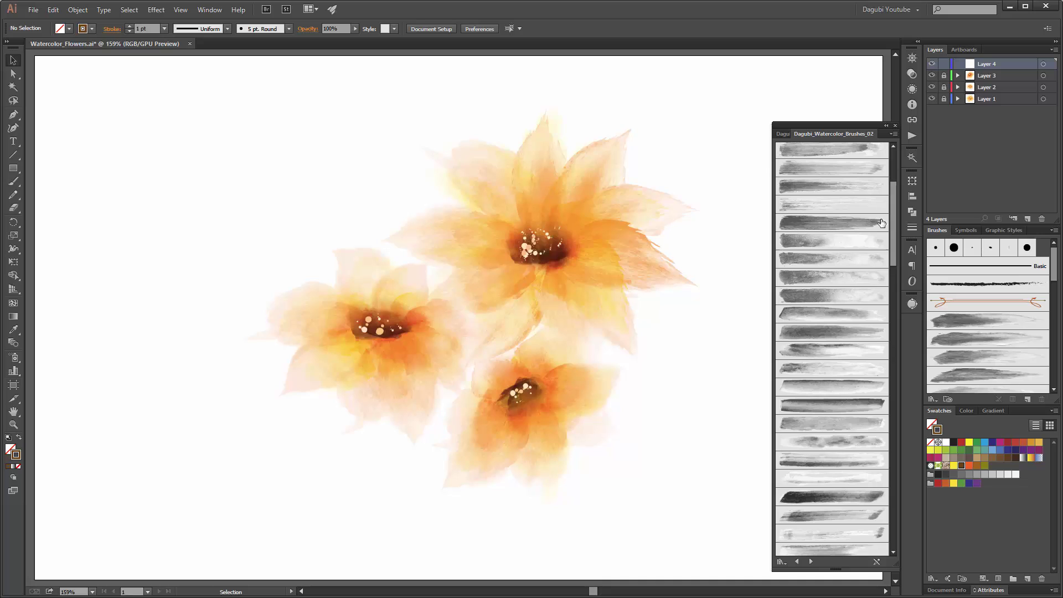
left_click(849, 408)
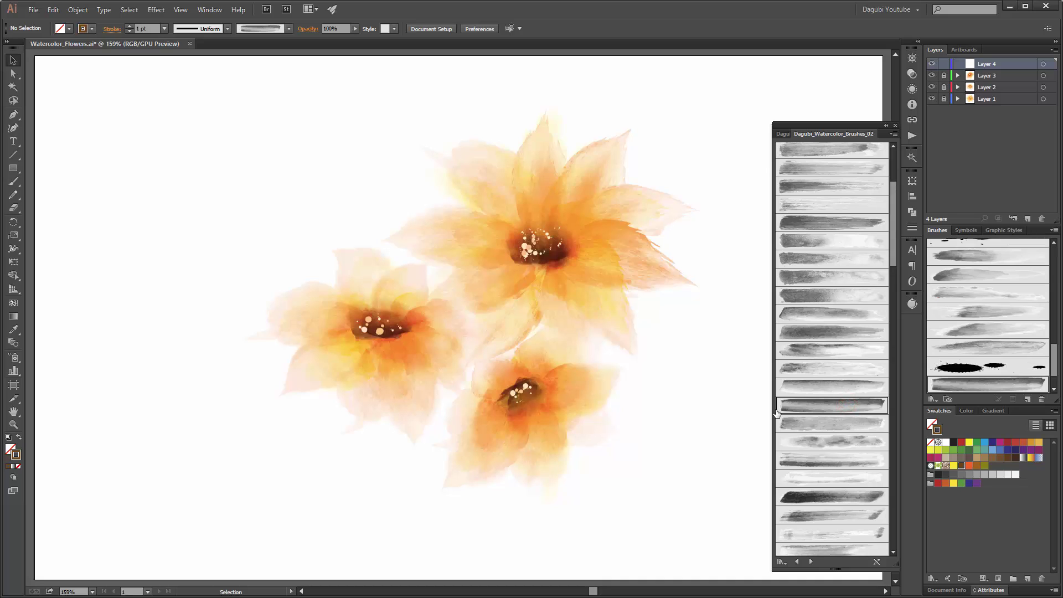
Paint a short curved stem stroke above the left flower and color it with the light brown swatch.
left_click(14, 185)
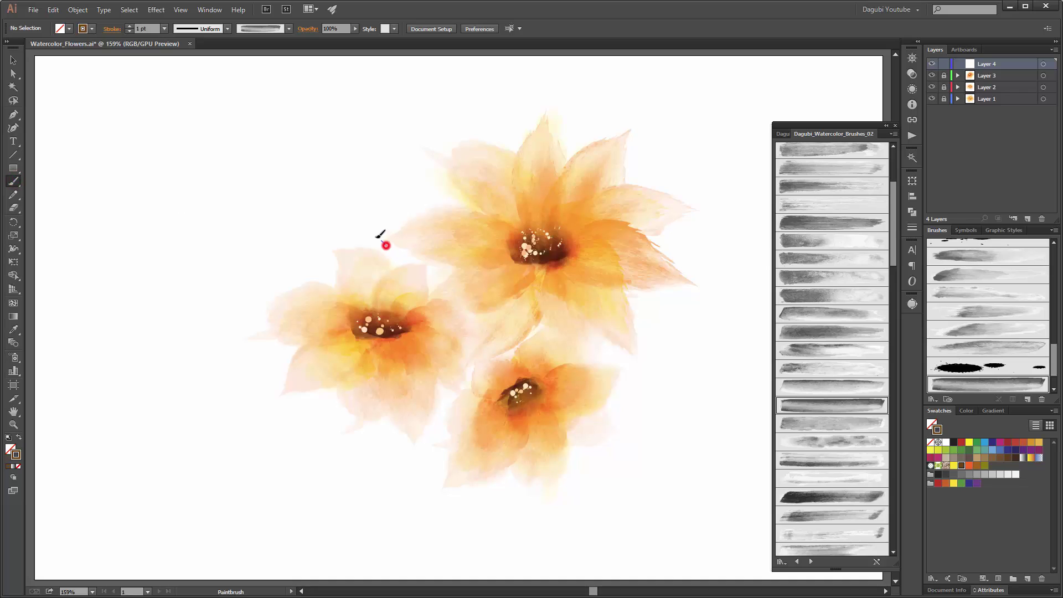
left_click_drag(386, 246, 298, 235)
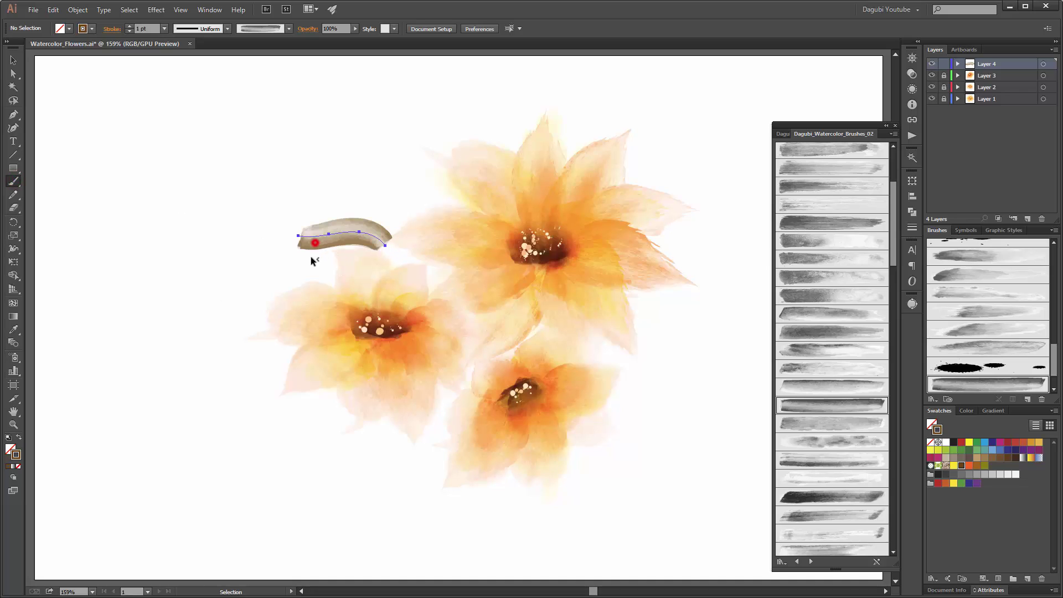
left_click(977, 467)
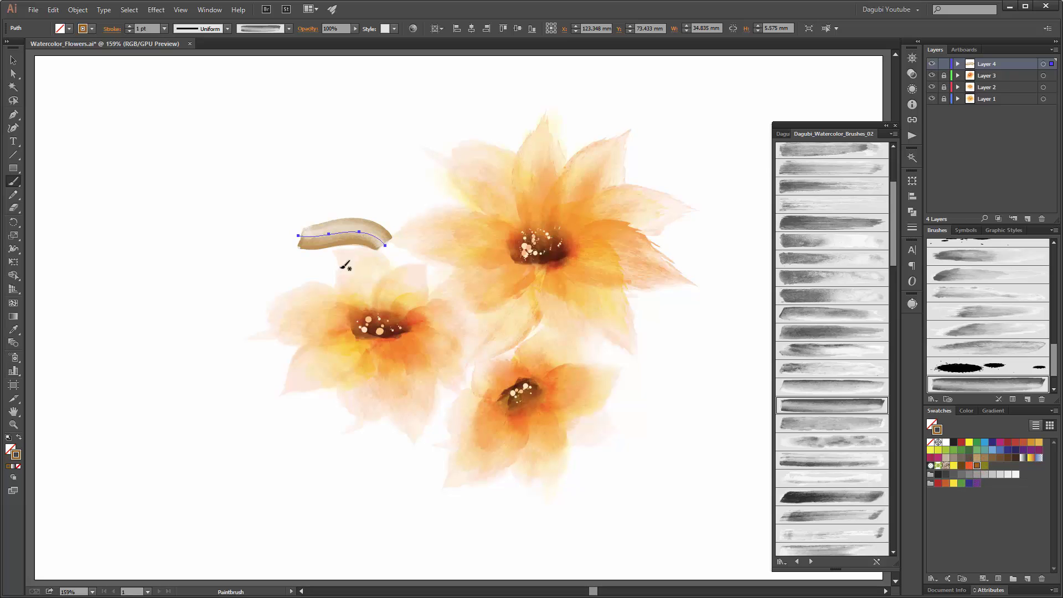
Set the stem stroke's blending mode to Multiply and its weight to 0.1 pt.
left_click(912, 74)
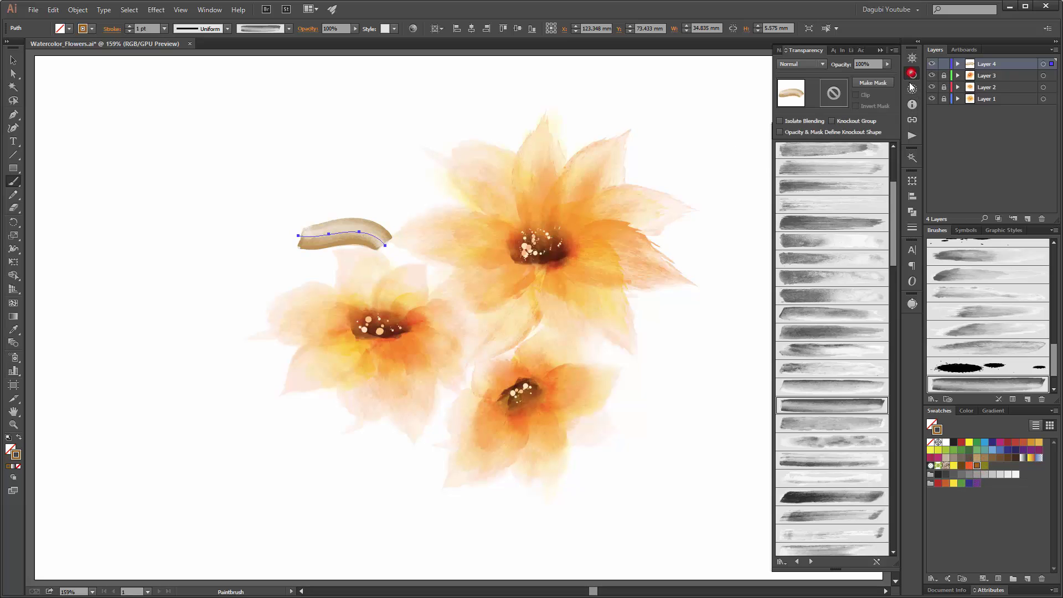
left_click(823, 66)
left_click(815, 104)
left_click(164, 29)
left_click(171, 40)
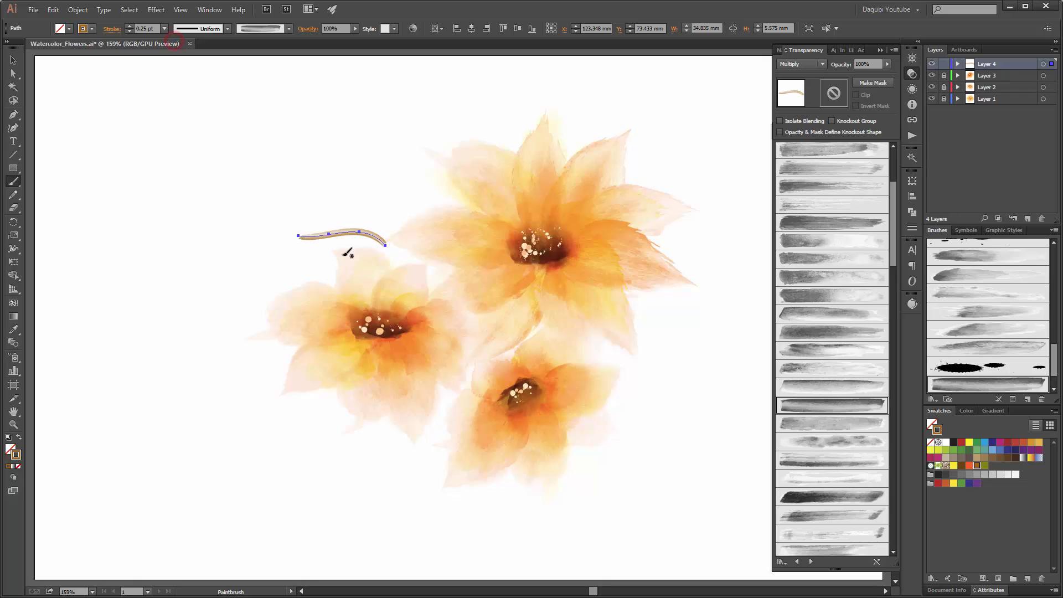
left_click(146, 29)
key("BackSpace")
type("1")
key("Return")
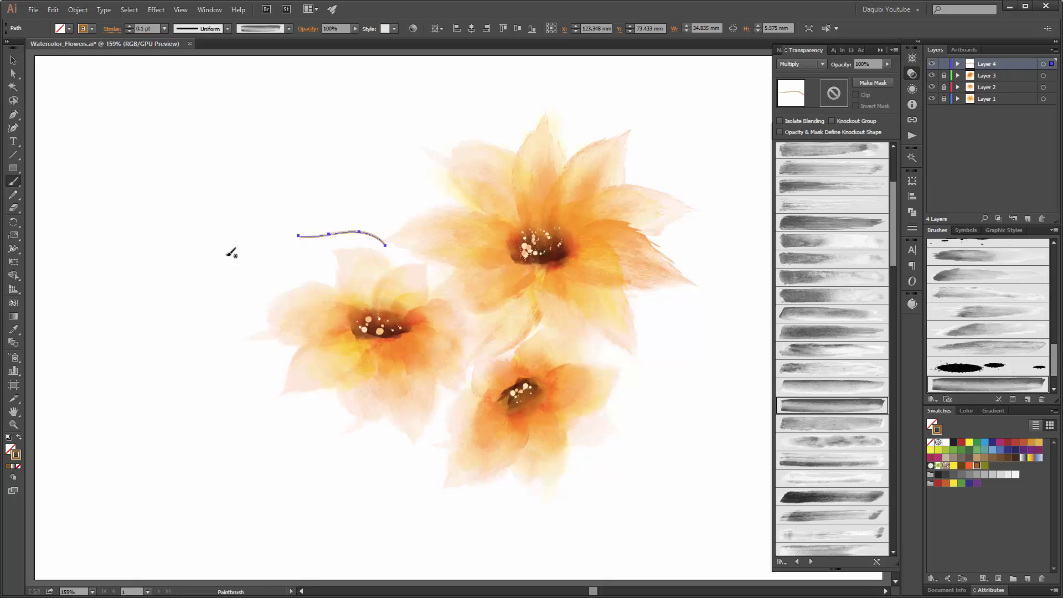
Move the thin stem slightly down toward the left flower and deselect it.
left_click(150, 235, "ctrl")
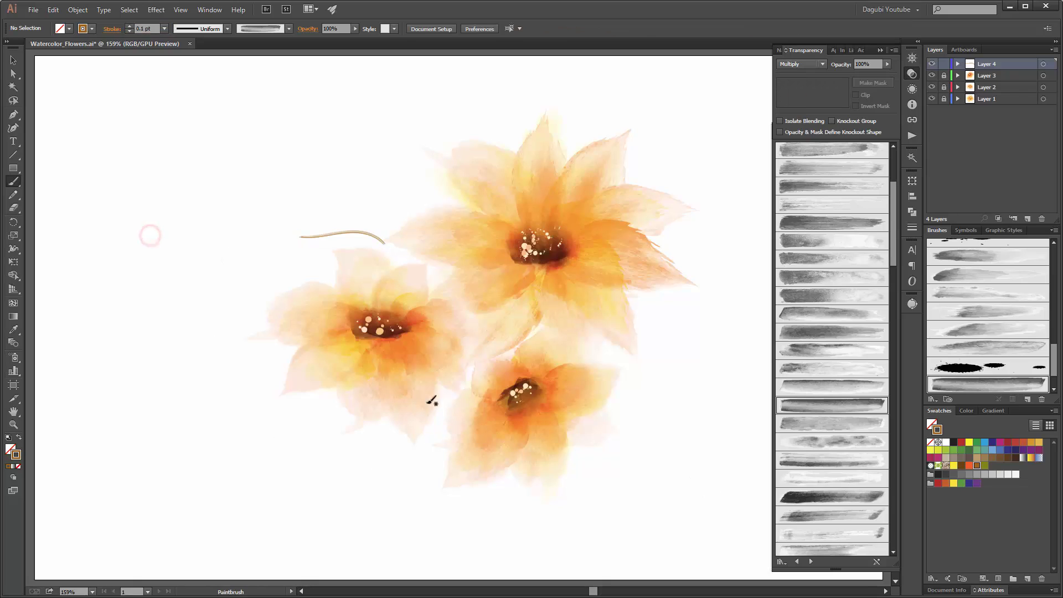
left_click_drag(336, 233, 334, 237)
left_click(733, 533, "ctrl")
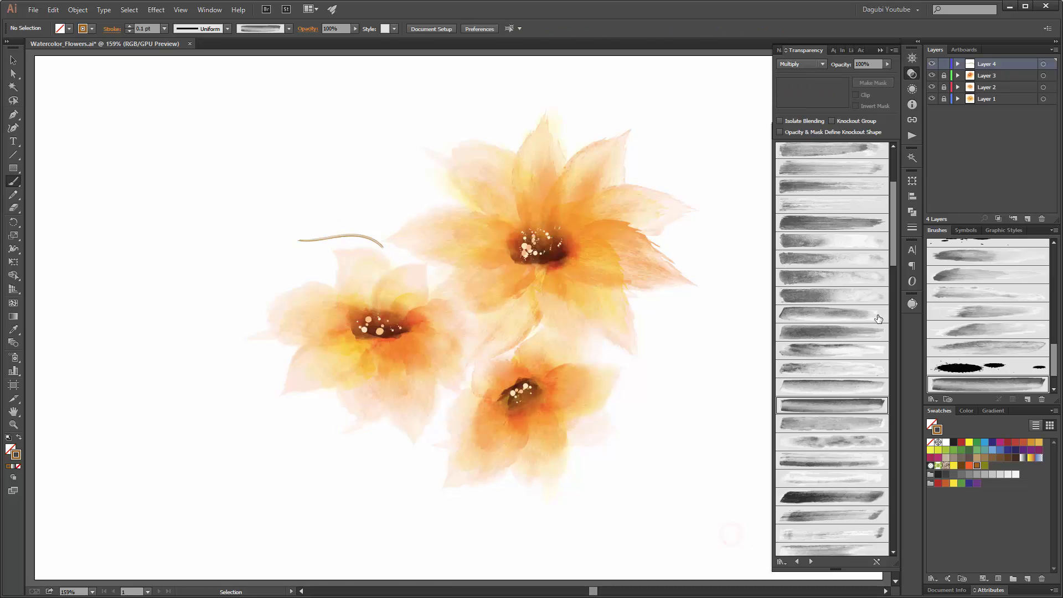
Paint a brown leaf at the stem's left end with a dense, dark watercolor brush at 1 pt, and deselect it.
left_click_drag(892, 220, 908, 358)
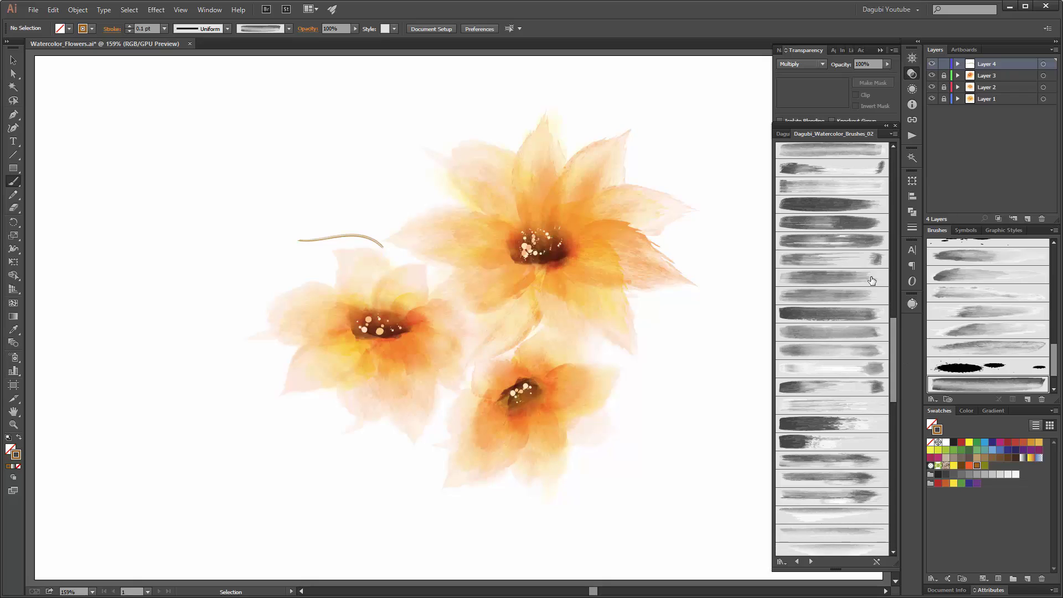
left_click(826, 205)
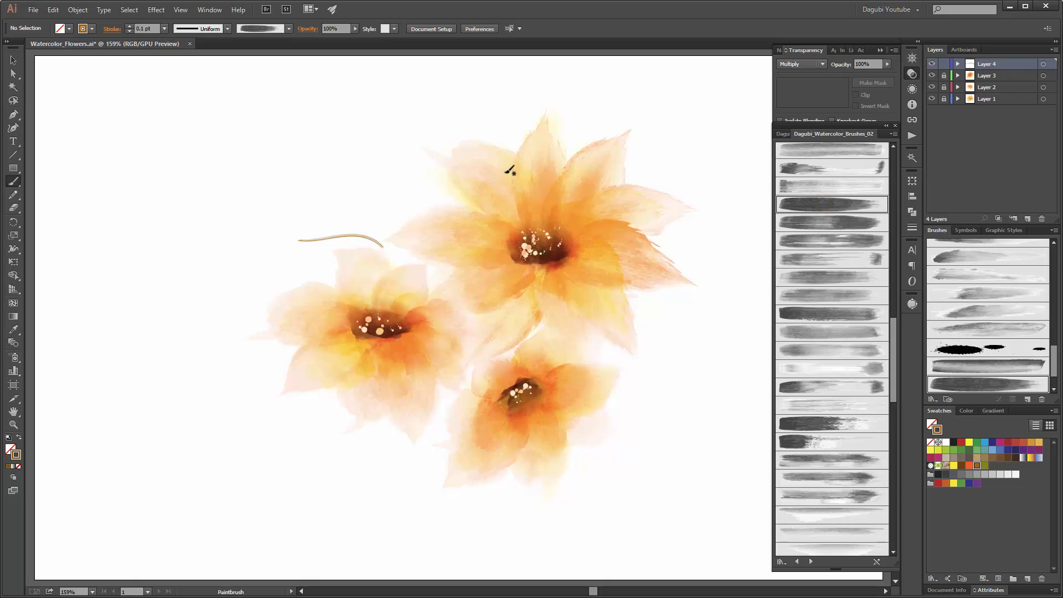
left_click(165, 28)
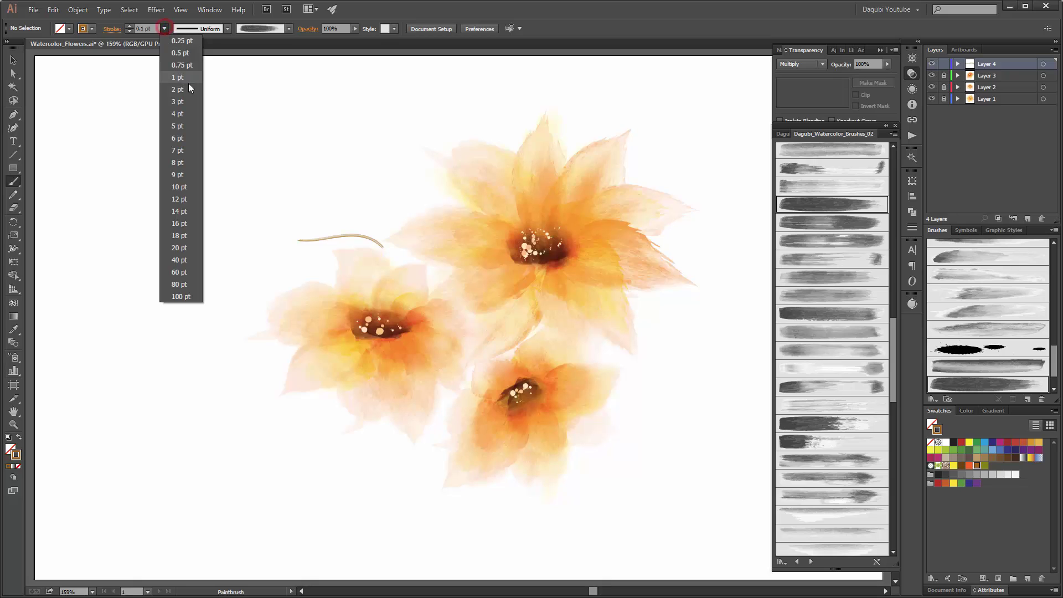
left_click(177, 77)
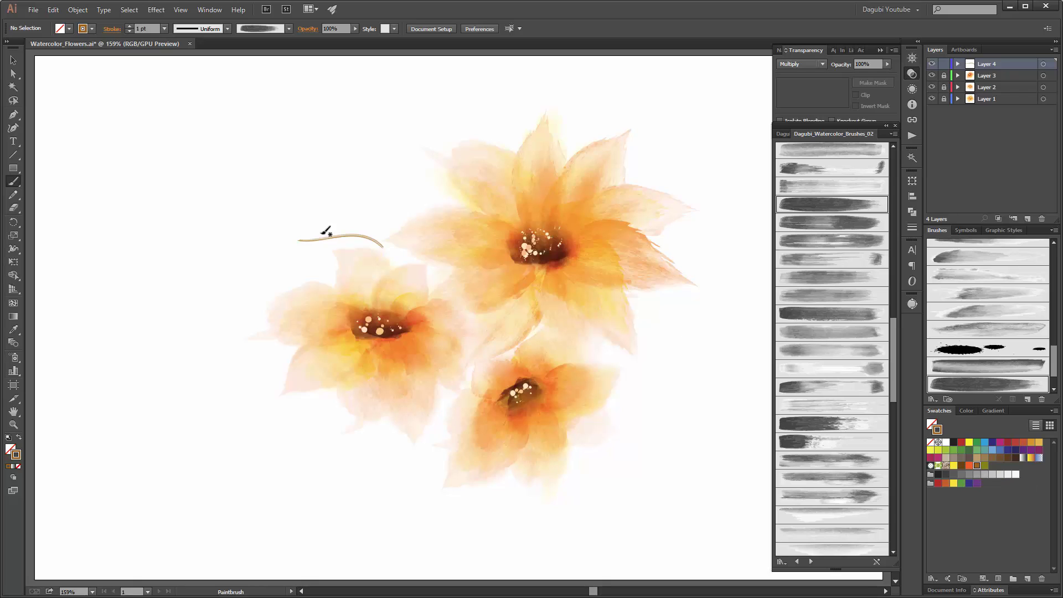
left_click_drag(299, 239, 227, 204)
left_click(268, 230, "ctrl")
left_click(201, 469, "ctrl")
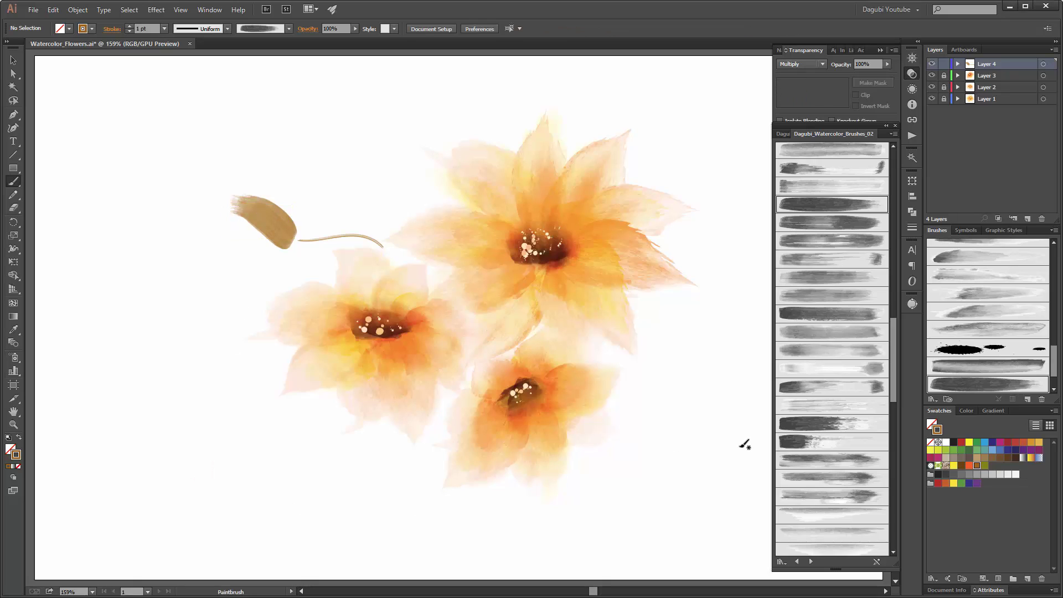
Paint a smaller leaf above the stem with the next watercolor brush in the library at 0.75 pt.
left_click(813, 223)
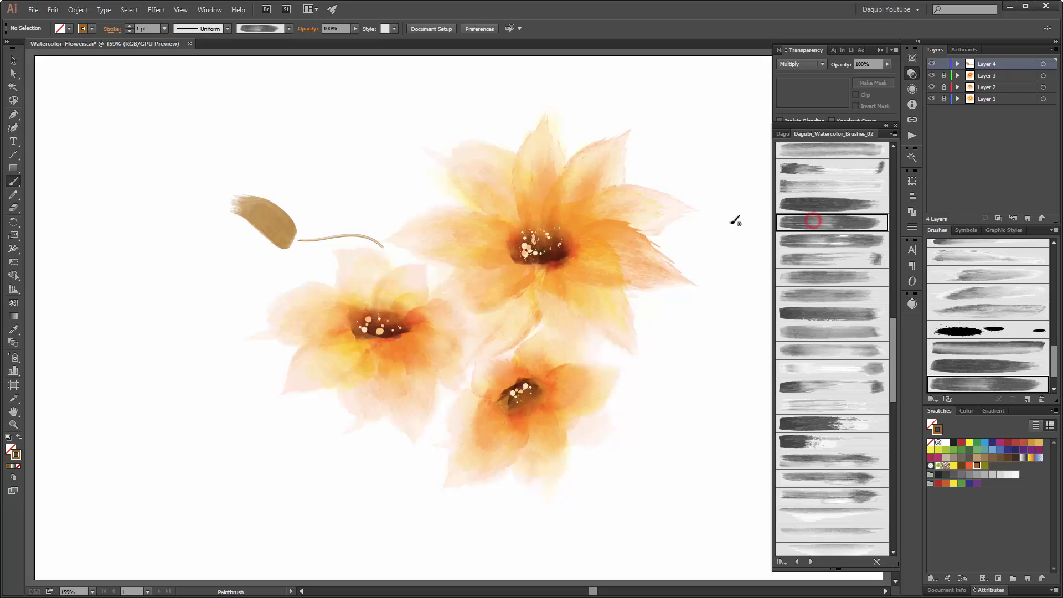
left_click(165, 28)
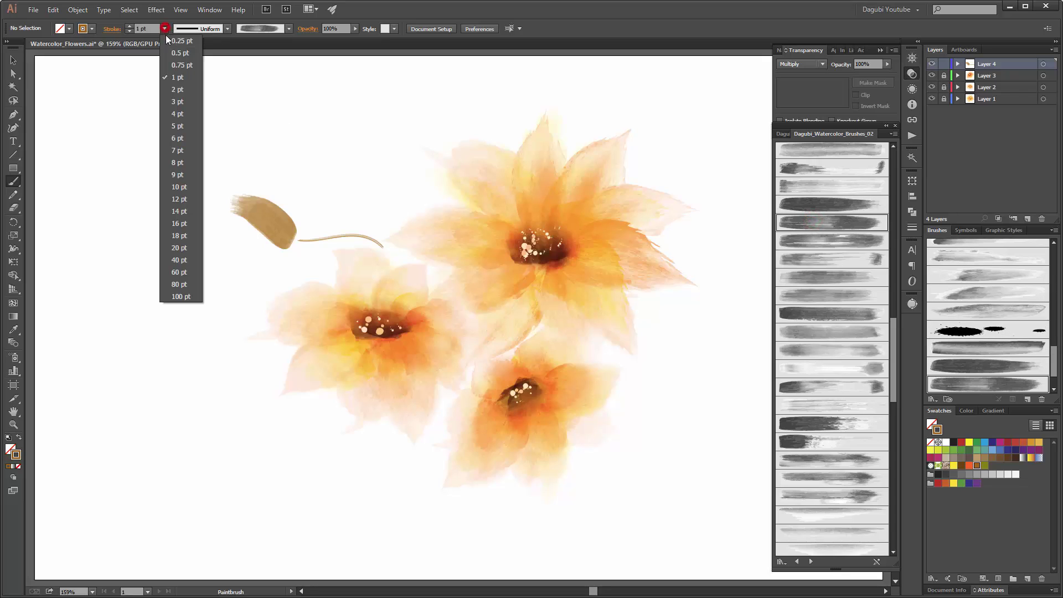
left_click(183, 65)
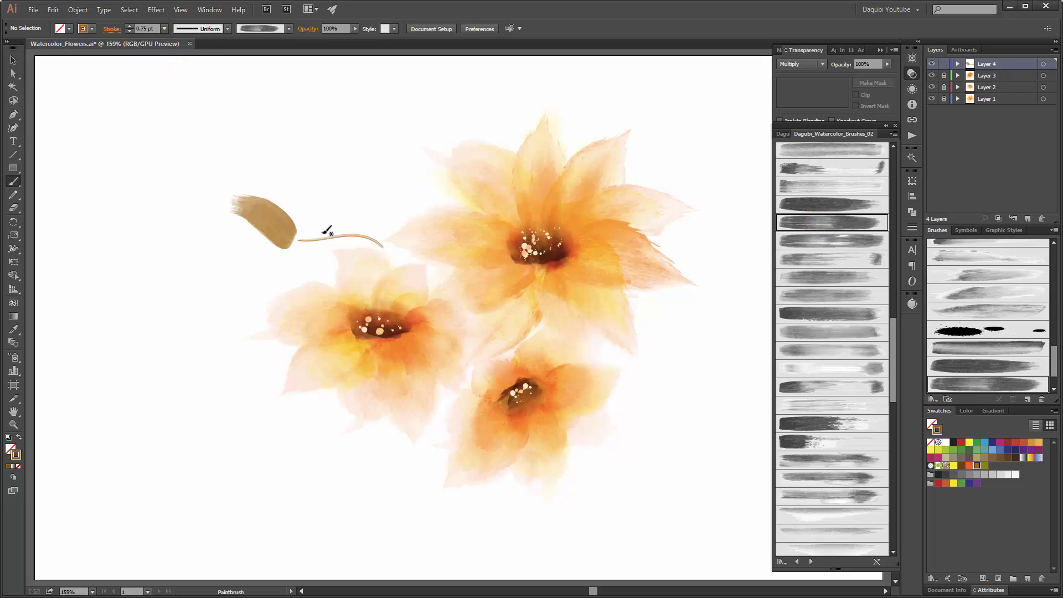
left_click_drag(323, 235, 287, 194)
Paint three more 0.75 pt brown leaves along the stem, two below and one above, using a different watercolor brush for each.
left_click(852, 238)
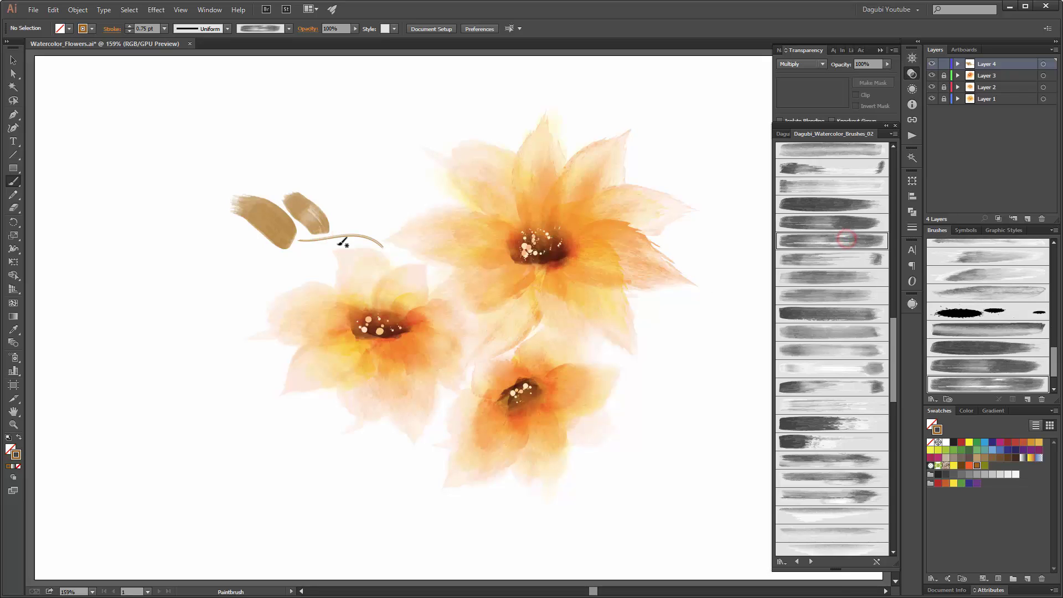
left_click_drag(323, 243, 282, 269)
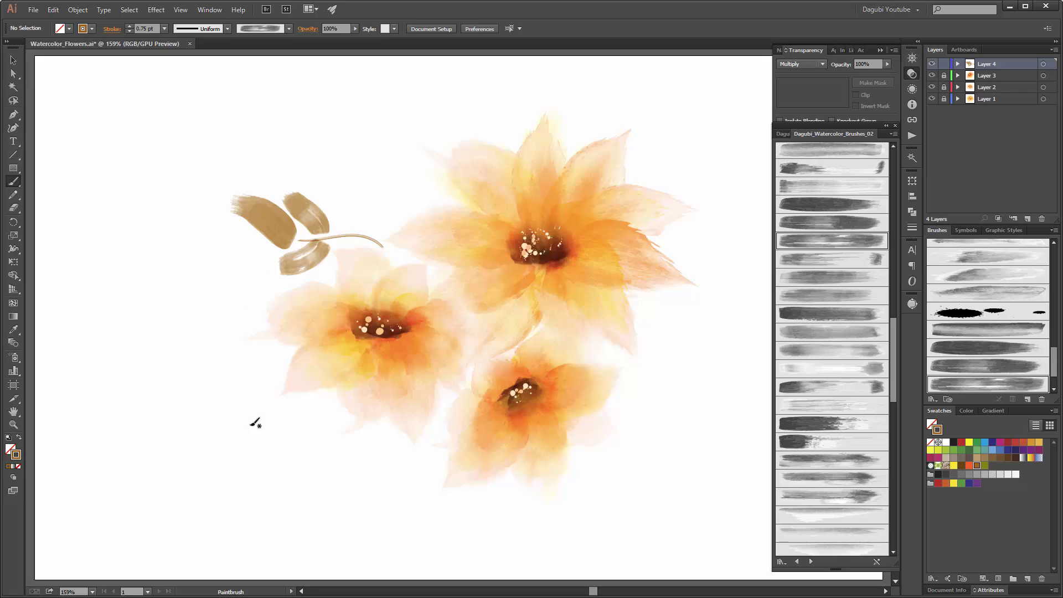
left_click(834, 281)
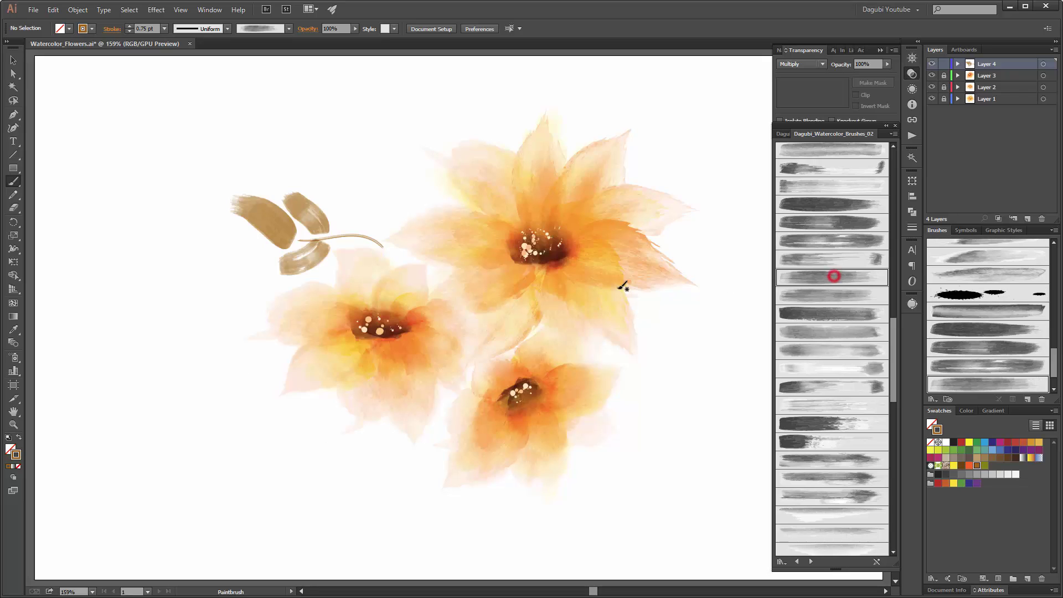
left_click_drag(353, 229, 328, 192)
left_click(836, 297)
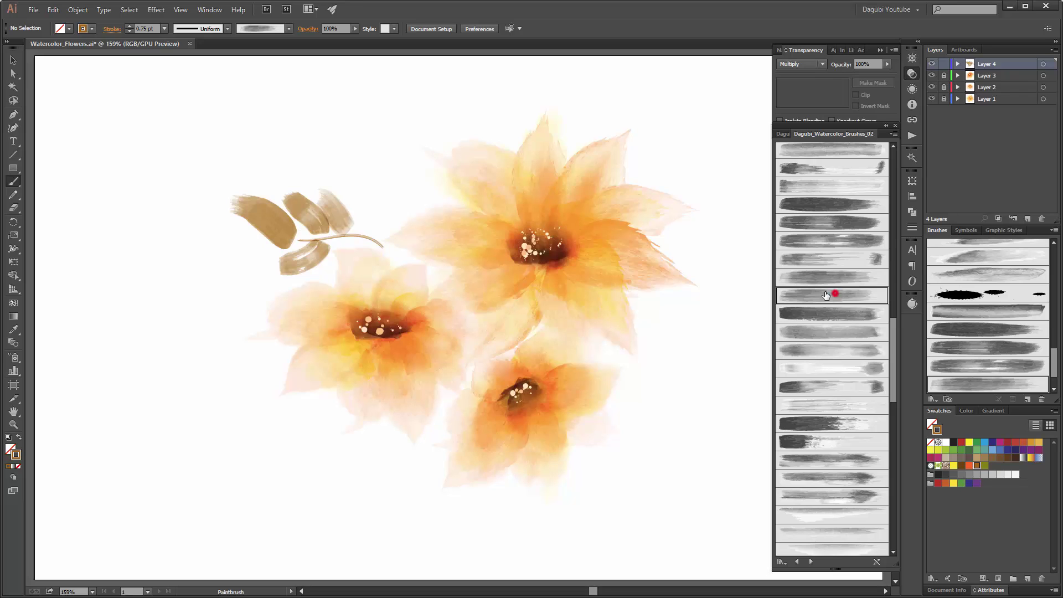
left_click_drag(353, 237, 330, 272)
Paint two small brown leaves above and below the stem's right end at 0.5 pt, each with a different watercolor brush.
left_click(164, 29)
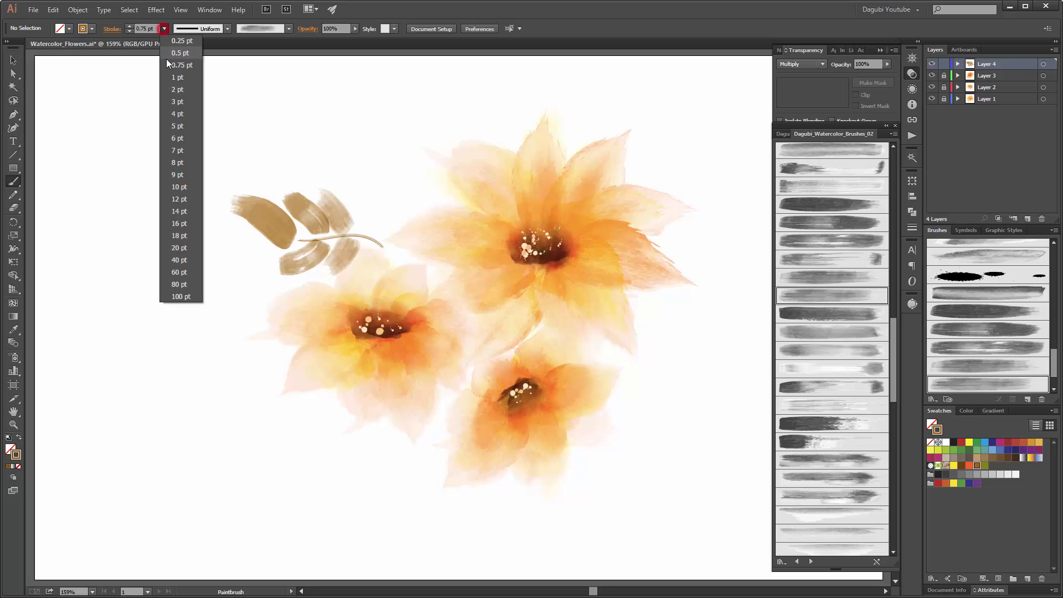
left_click(166, 55)
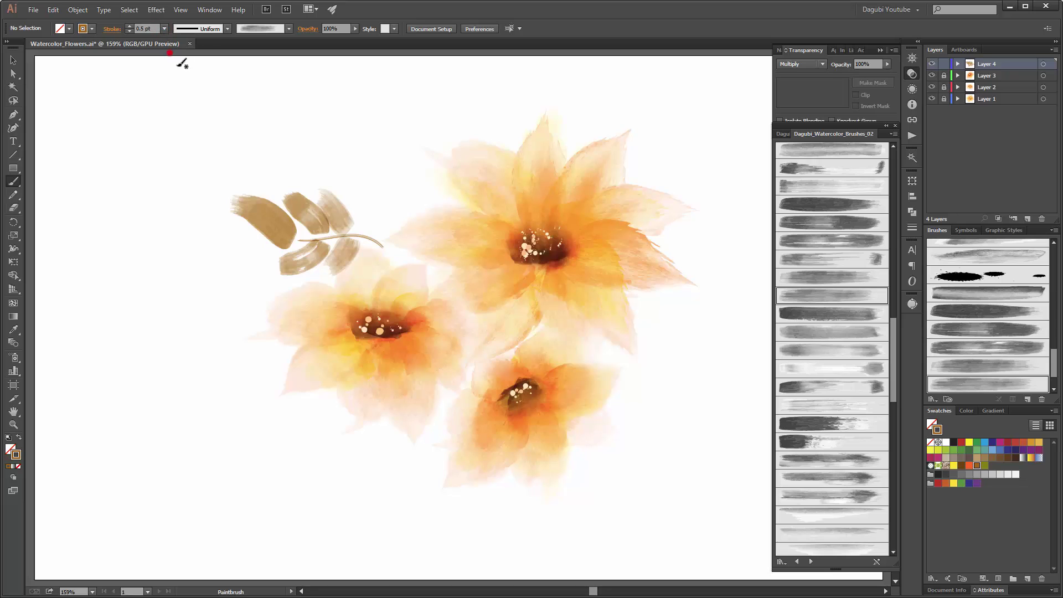
left_click(824, 314)
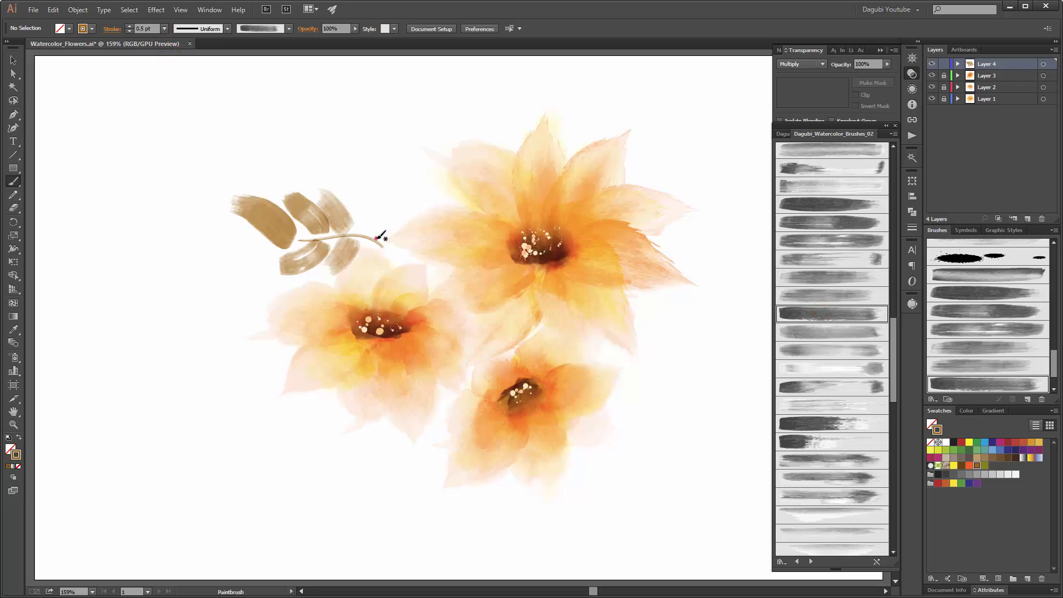
left_click_drag(378, 238, 359, 211)
left_click(839, 332)
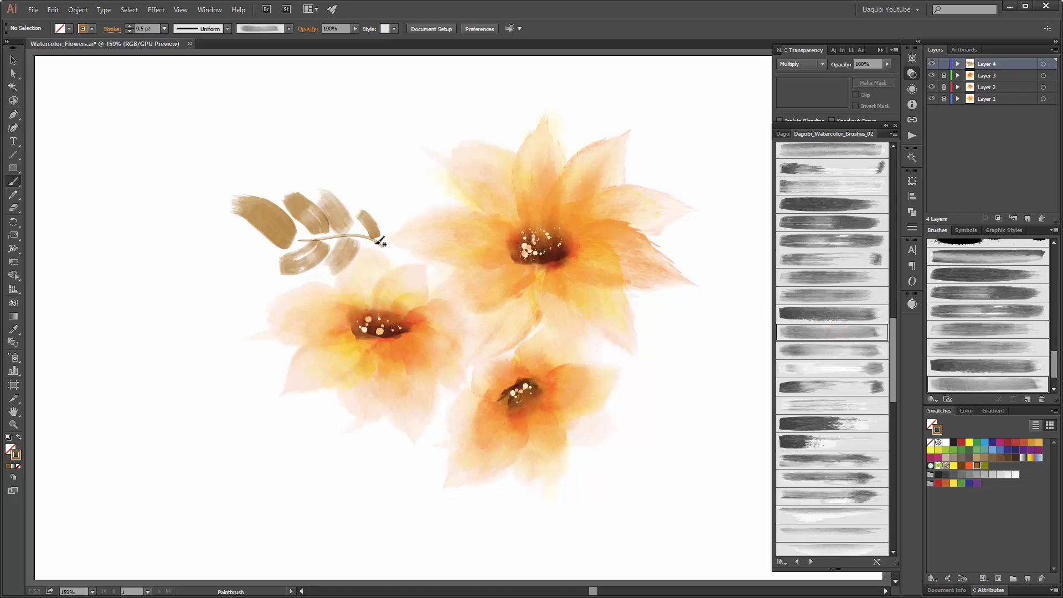
left_click_drag(375, 244, 350, 259)
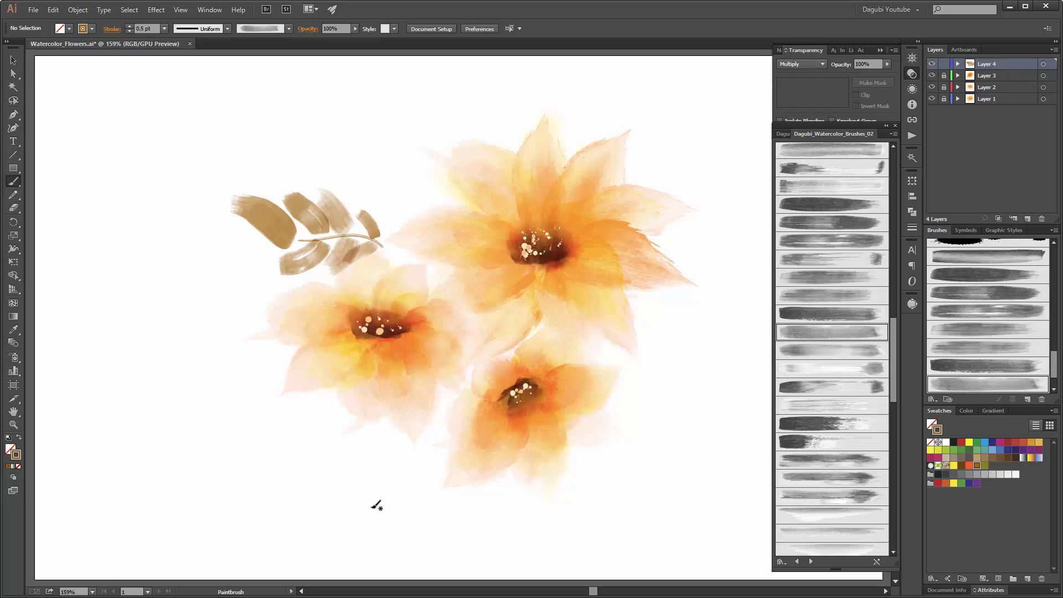
Paint an olive green stroke over the large end leaf with a lighter, even-textured watercolor brush at 1 pt.
left_click(985, 468)
mouse_move(895, 362)
left_mouse_down()
mouse_move(906, 414)
mouse_move(905, 328)
mouse_move(899, 338)
left_mouse_up()
left_click(831, 231)
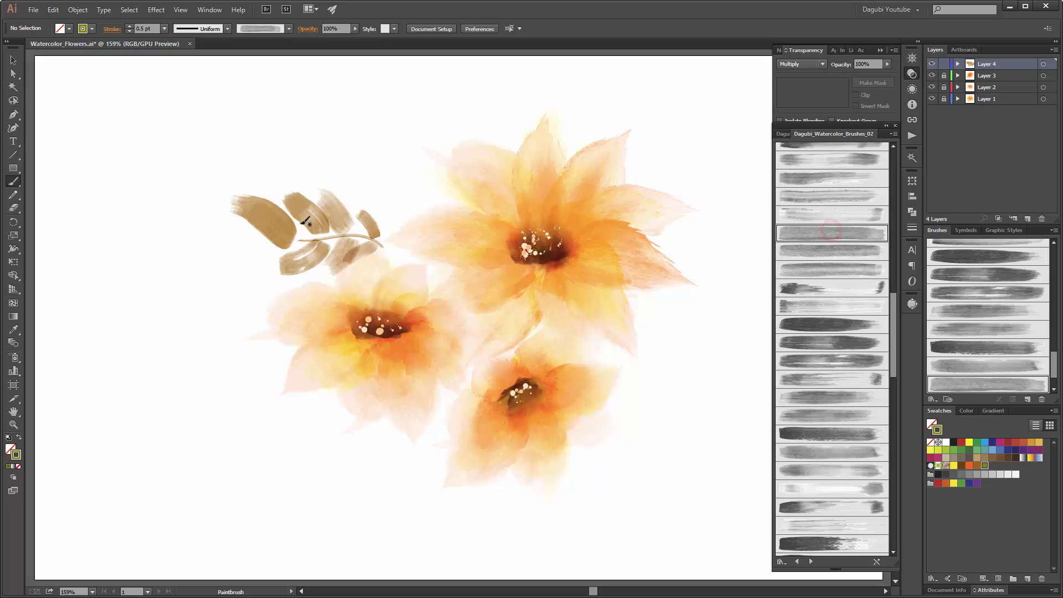
left_click(164, 29)
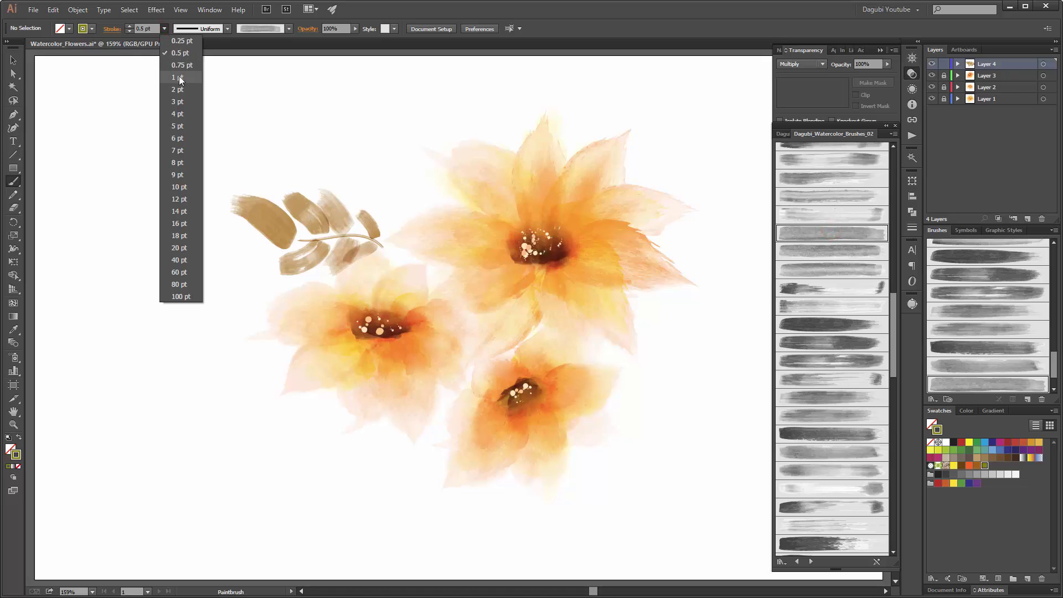
left_click(178, 75)
mouse_move(297, 238)
left_mouse_down()
mouse_move(258, 208)
mouse_move(227, 196)
left_mouse_up()
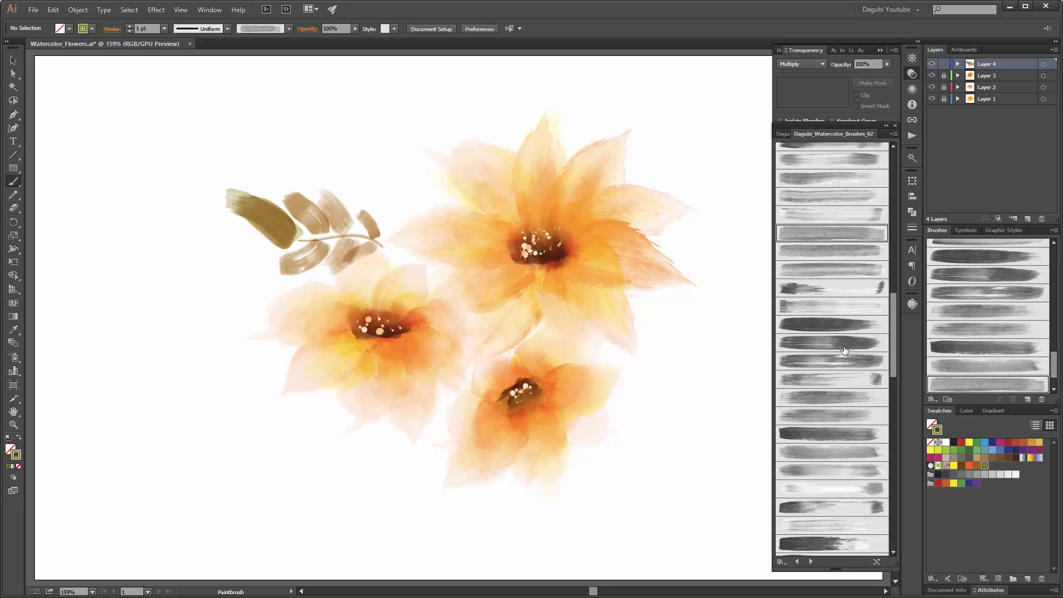
Overlay olive green 1 pt strokes on the leaf pair next to the large end leaf, with a different watercolor brush for each.
left_click(830, 250)
mouse_move(326, 229)
left_mouse_down()
mouse_move(304, 217)
mouse_move(277, 166)
left_mouse_up()
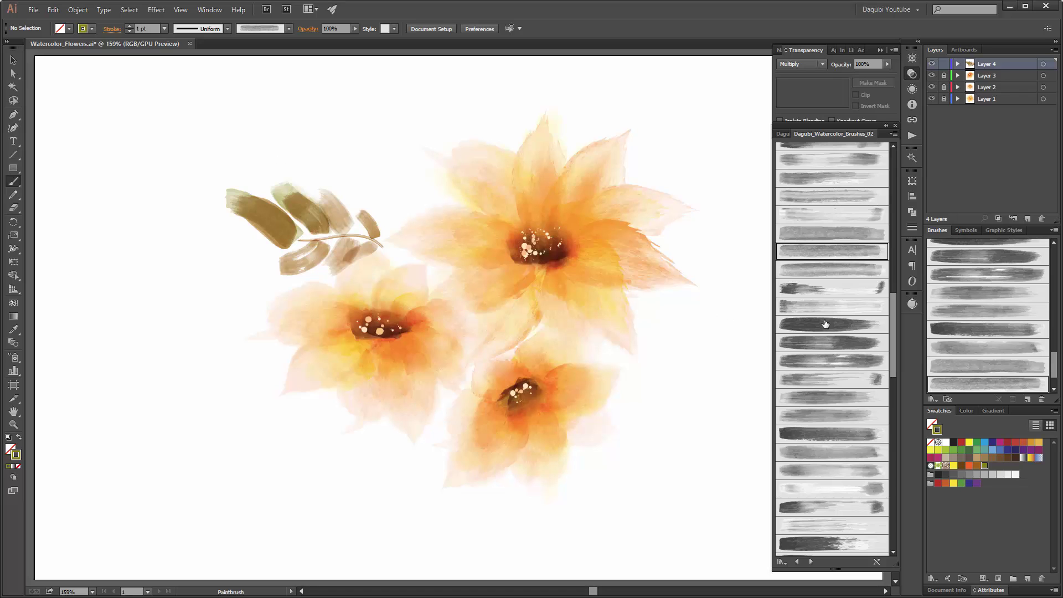
left_click(828, 271)
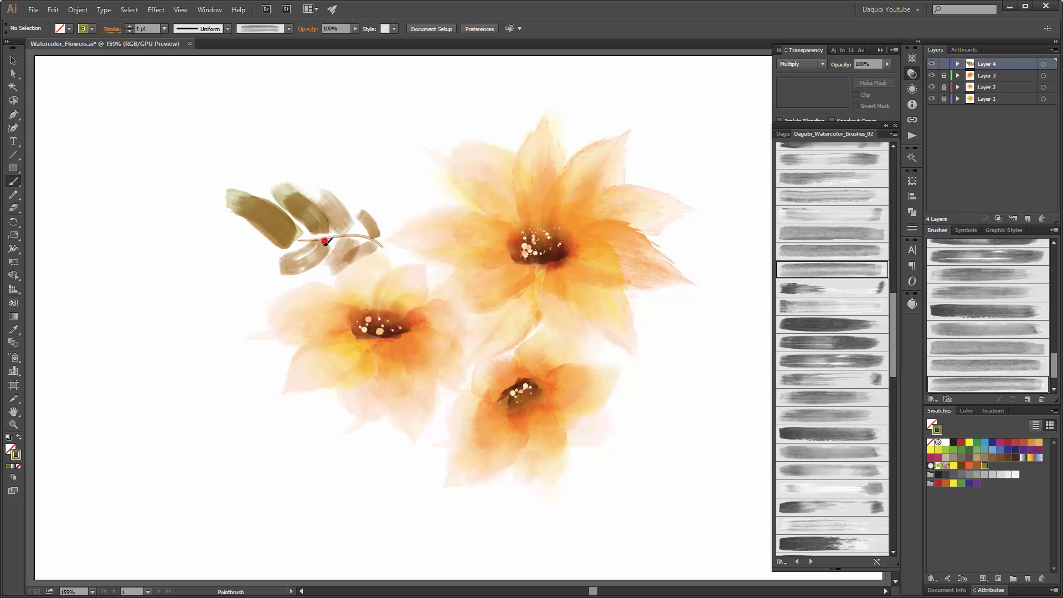
left_click_drag(326, 241, 266, 270)
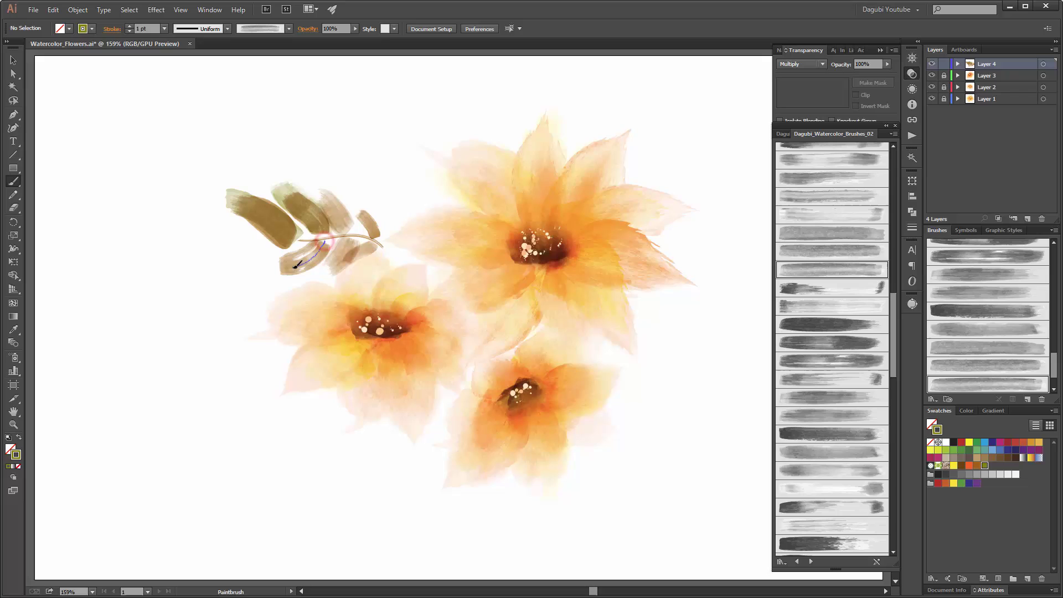
Overlay olive green 0.75 pt strokes on the middle pair of leaves above and below the stem, with a different brush for each.
left_click(164, 29)
left_click(184, 66)
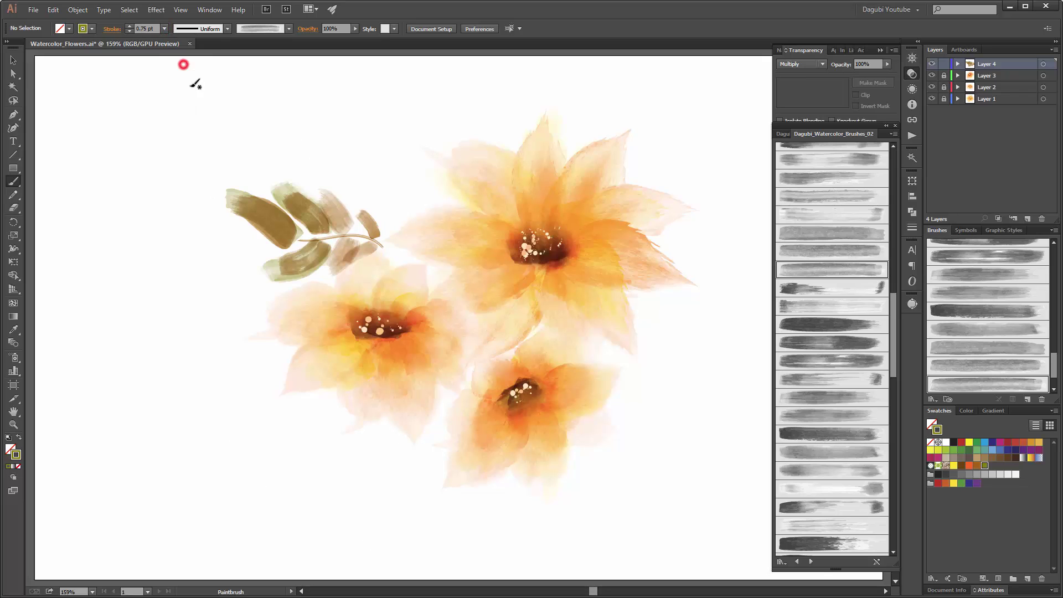
left_click(832, 360)
left_click_drag(355, 228, 311, 181)
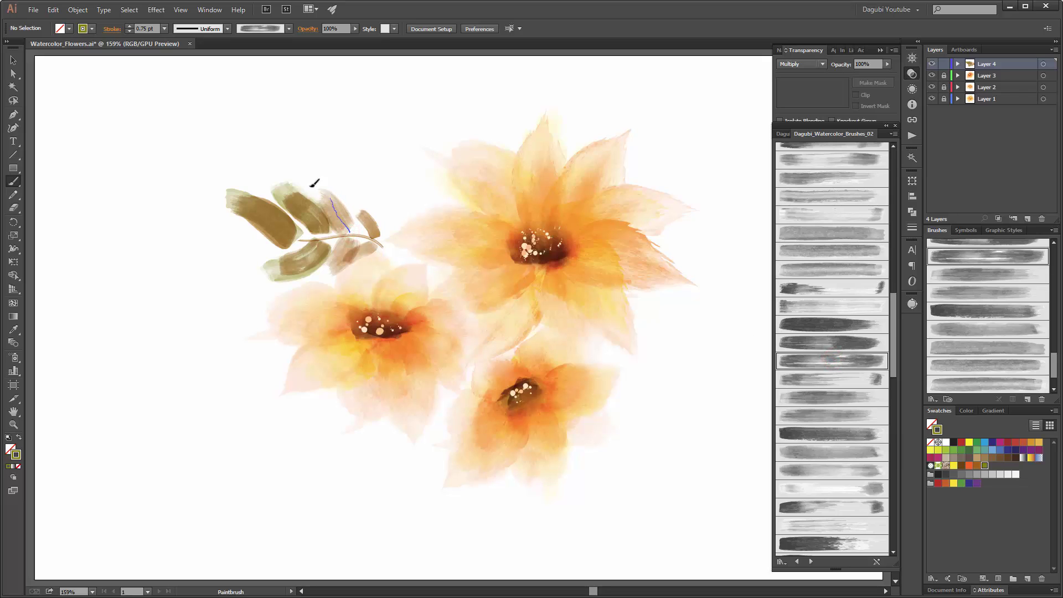
left_click(831, 399)
left_click_drag(354, 239, 325, 278)
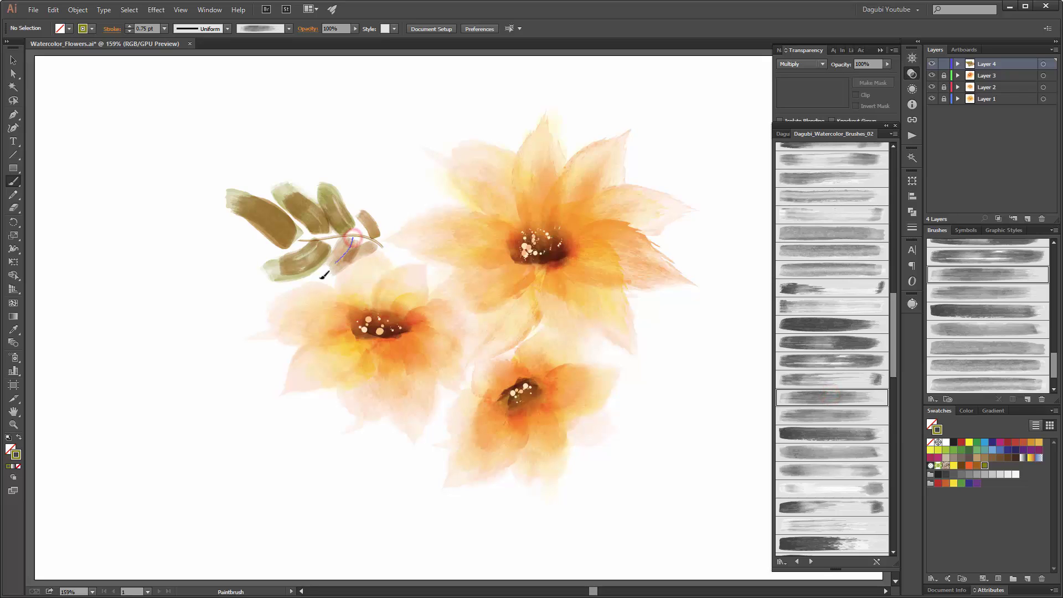
Overlay olive green 0.5 pt strokes on the two smallest leaves at the stem's right end, with a different brush for each.
left_click(858, 417)
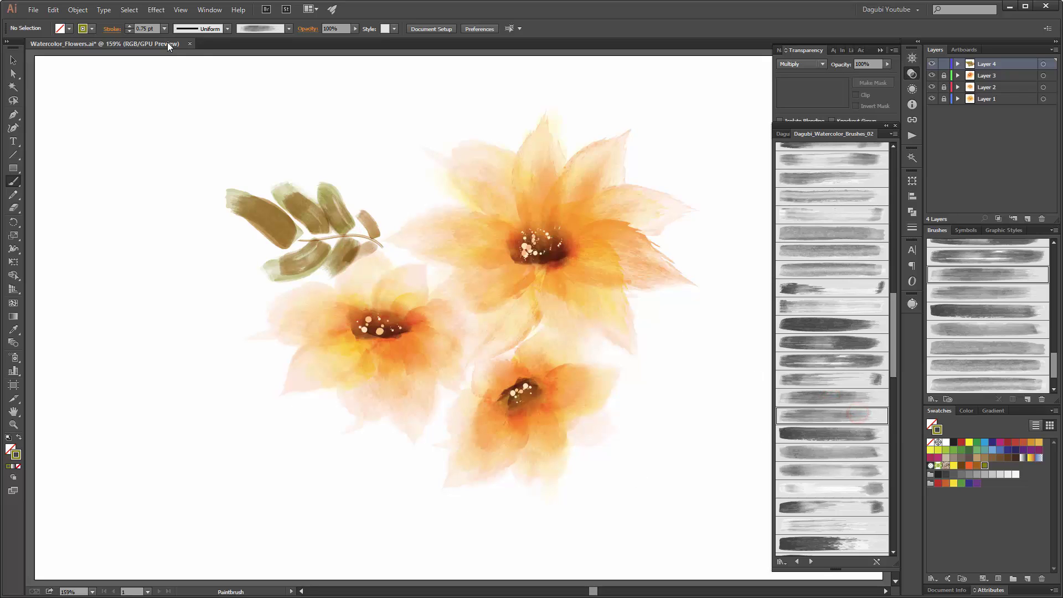
left_click(166, 29)
left_click(175, 55)
left_click_drag(380, 238, 357, 194)
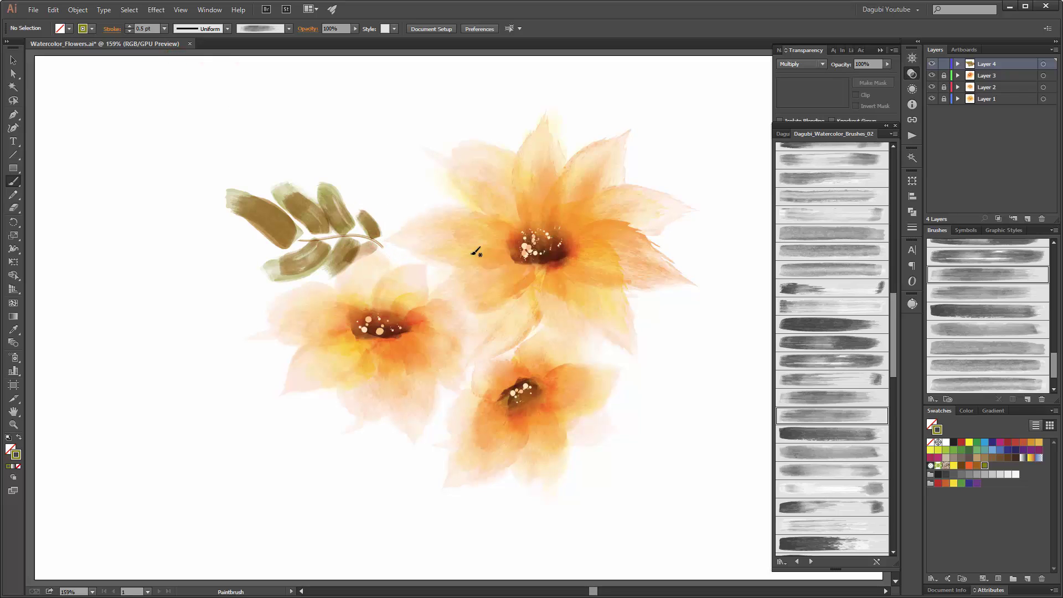
left_click(839, 453)
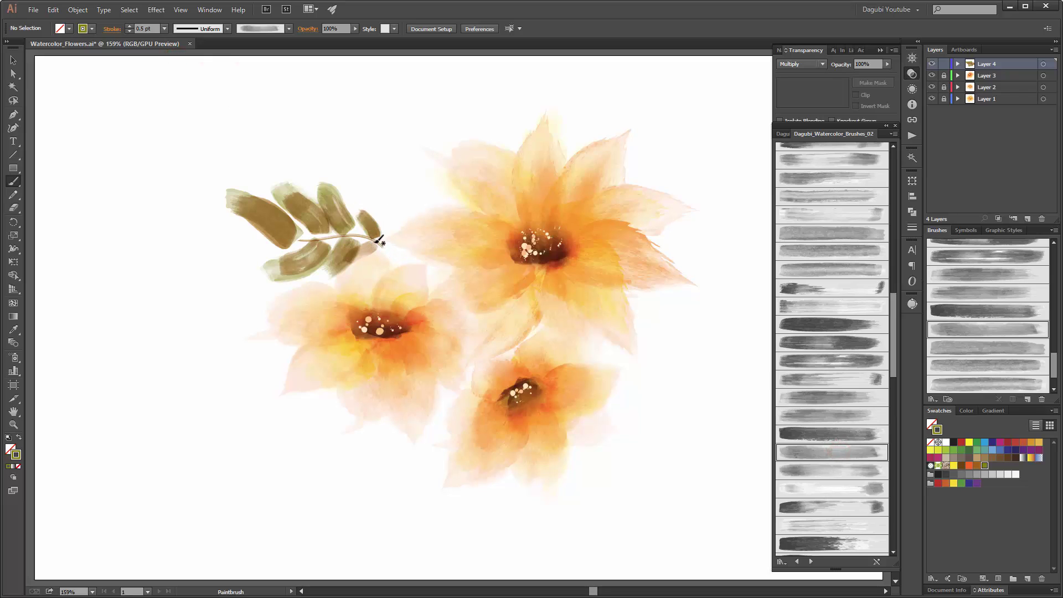
left_click_drag(373, 242, 383, 247)
Apply the ellipse-shaped variable width profile, tapered at both ends, to all artwork on Layer 4, and deselect it.
left_click(1044, 65)
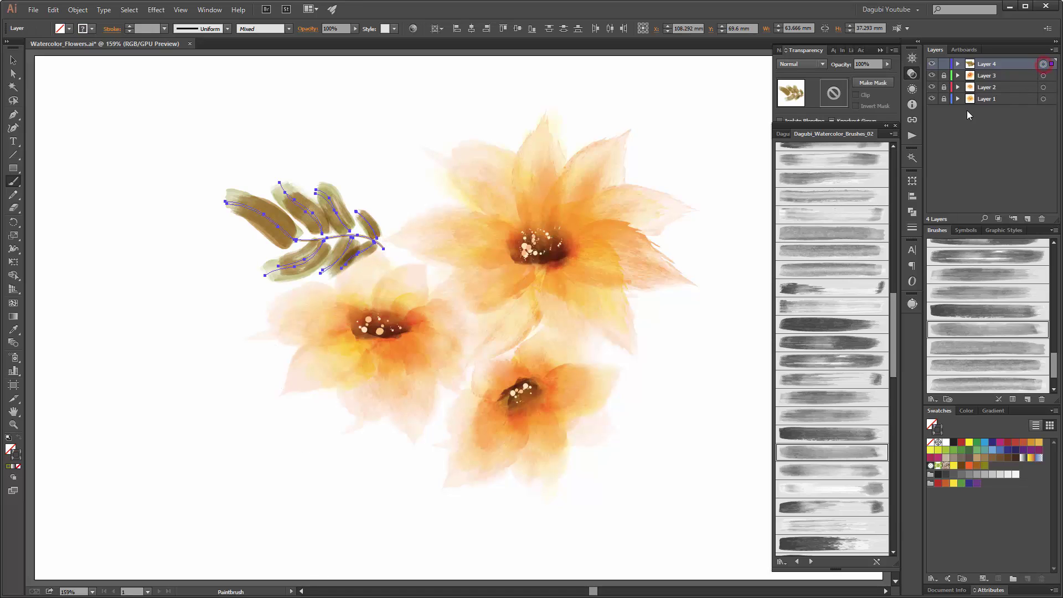
left_click(228, 29)
left_click(188, 65)
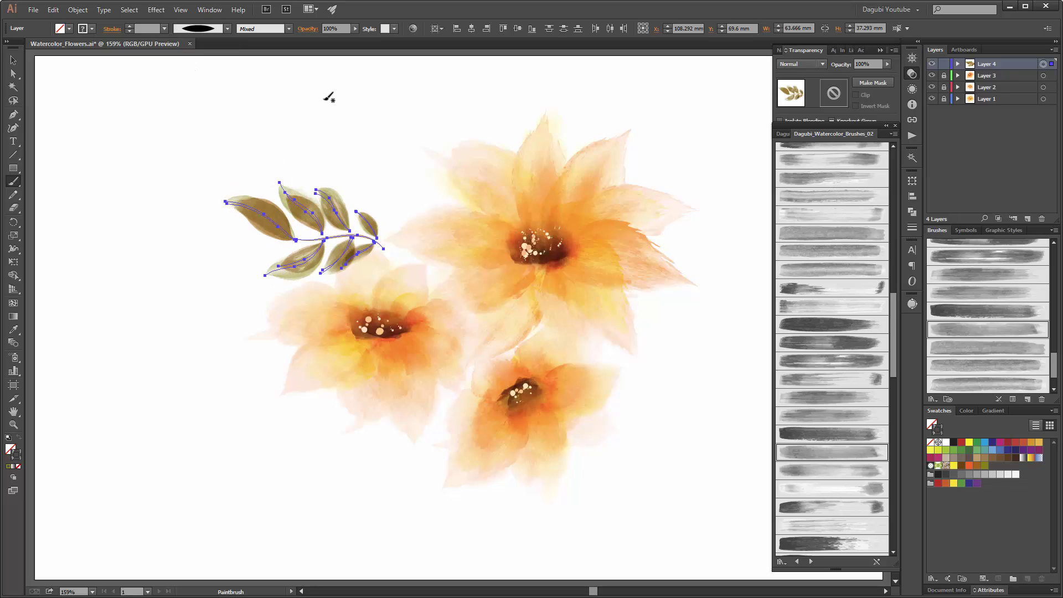
left_click(341, 92, "ctrl")
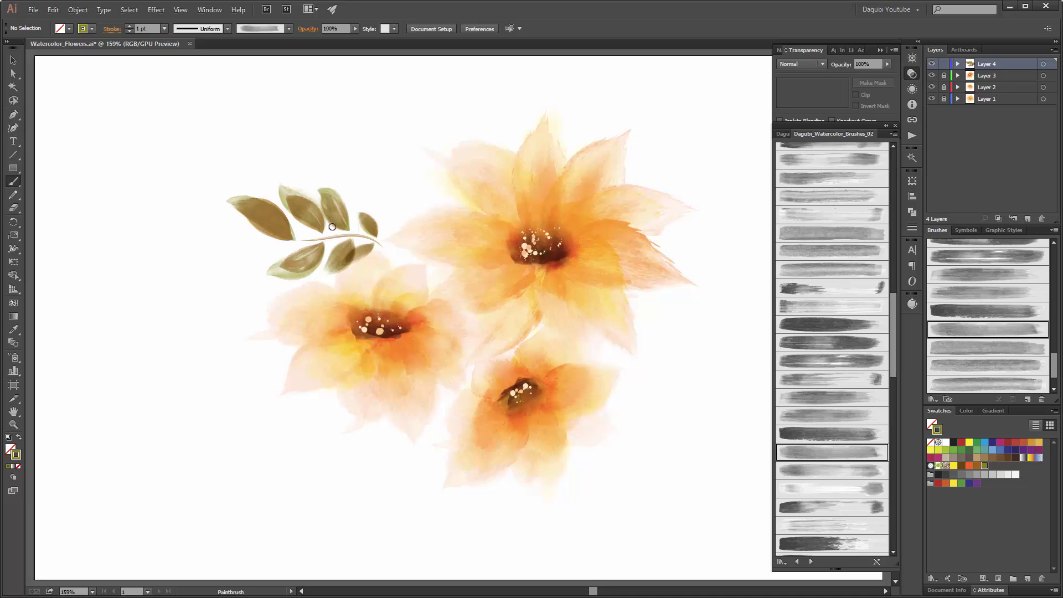
Set the opacity of the two smallest leaves at the stem's right end to 50%.
scroll(332, 226, "up", 4)
left_click(13, 59)
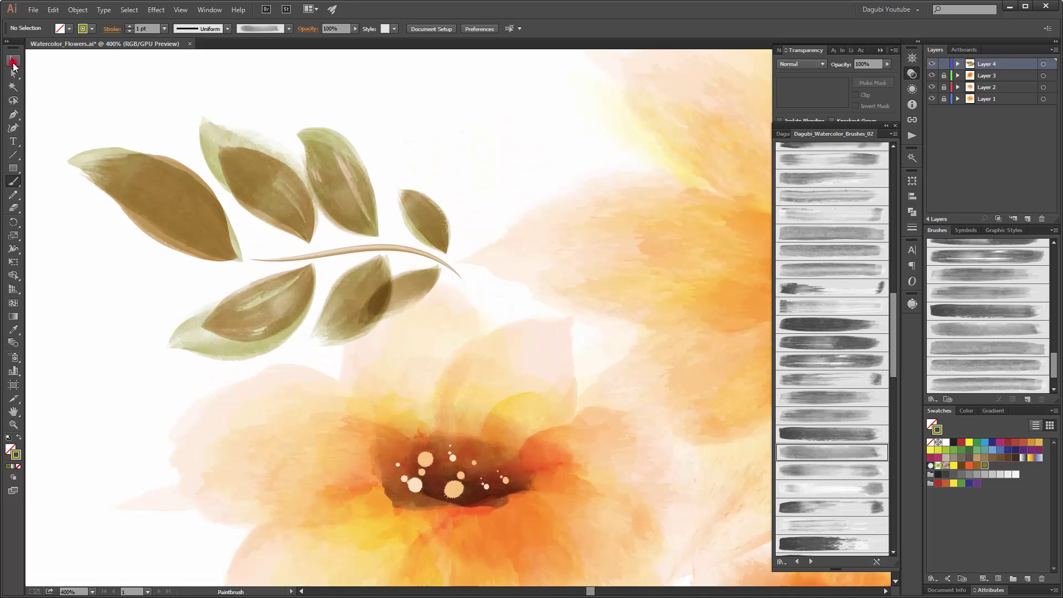
left_click_drag(457, 193, 417, 225)
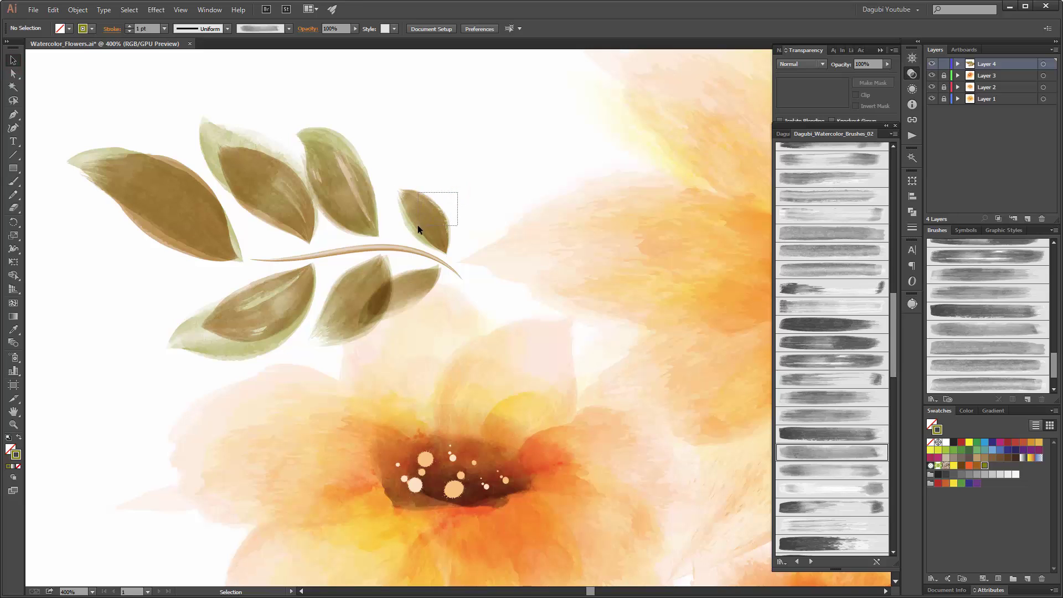
left_click(419, 319, "shift")
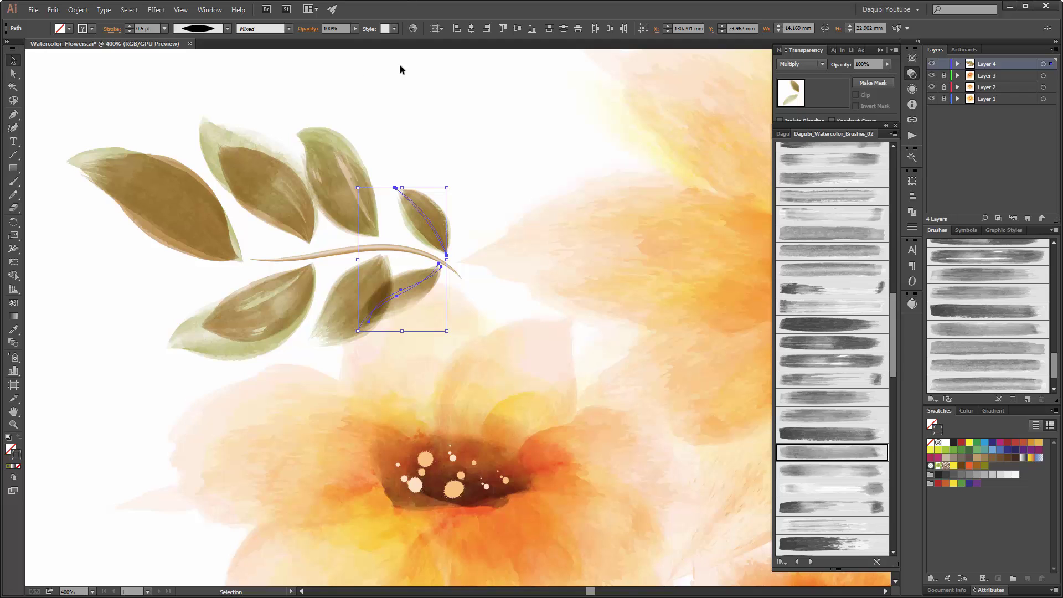
left_click(340, 28)
key("Return")
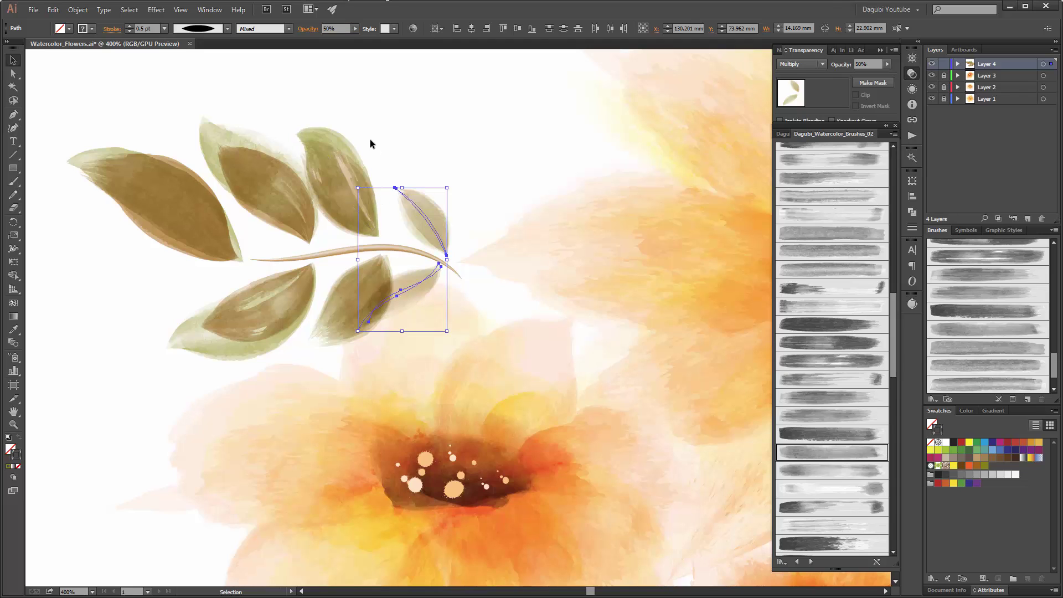
Set the opacity of the middle pair of leaves above and below the stem to 65%.
left_click_drag(340, 167, 340, 167)
key("a")
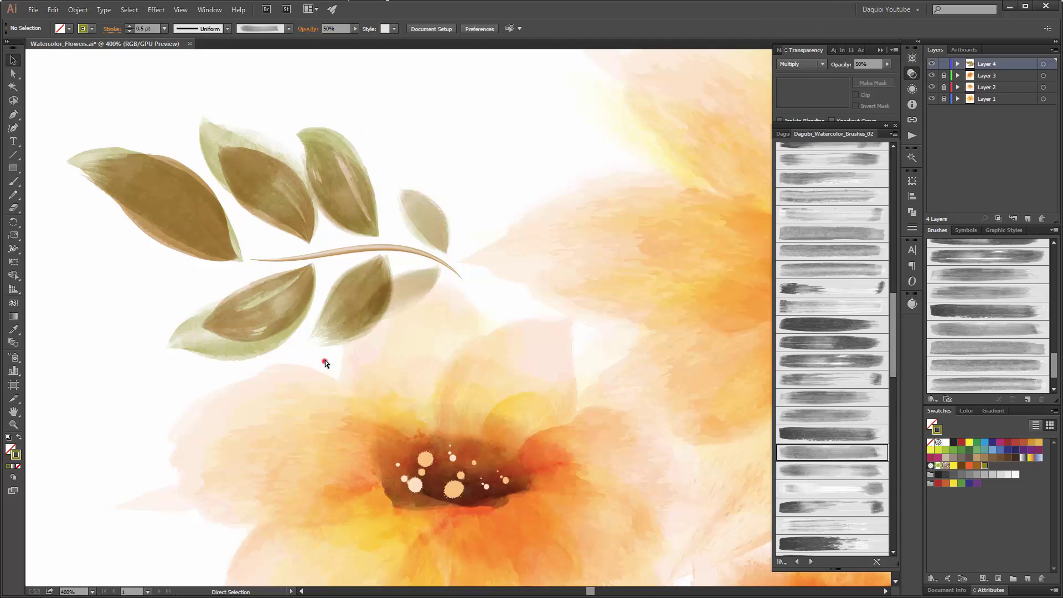
left_click_drag(325, 361, 335, 321)
key("v")
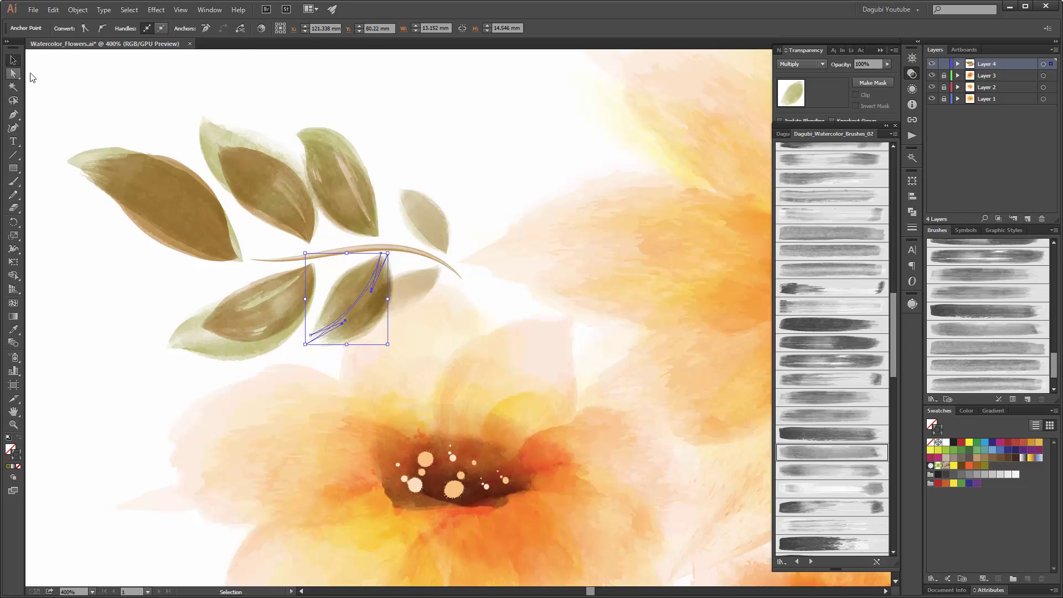
left_click_drag(364, 122, 324, 158)
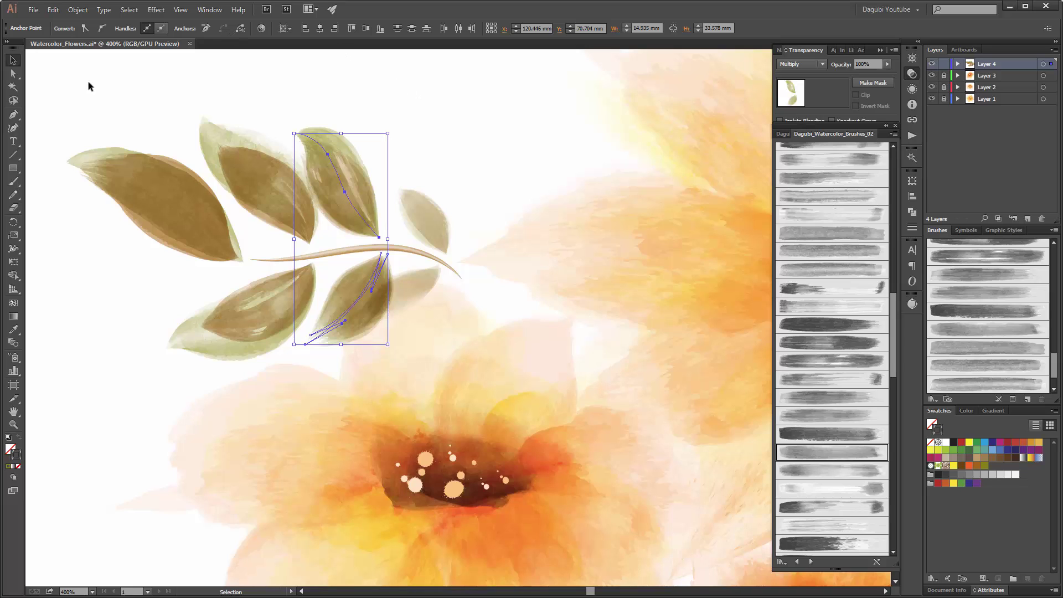
left_click_drag(351, 99, 334, 191)
left_click_drag(331, 370, 345, 299)
left_click(330, 28)
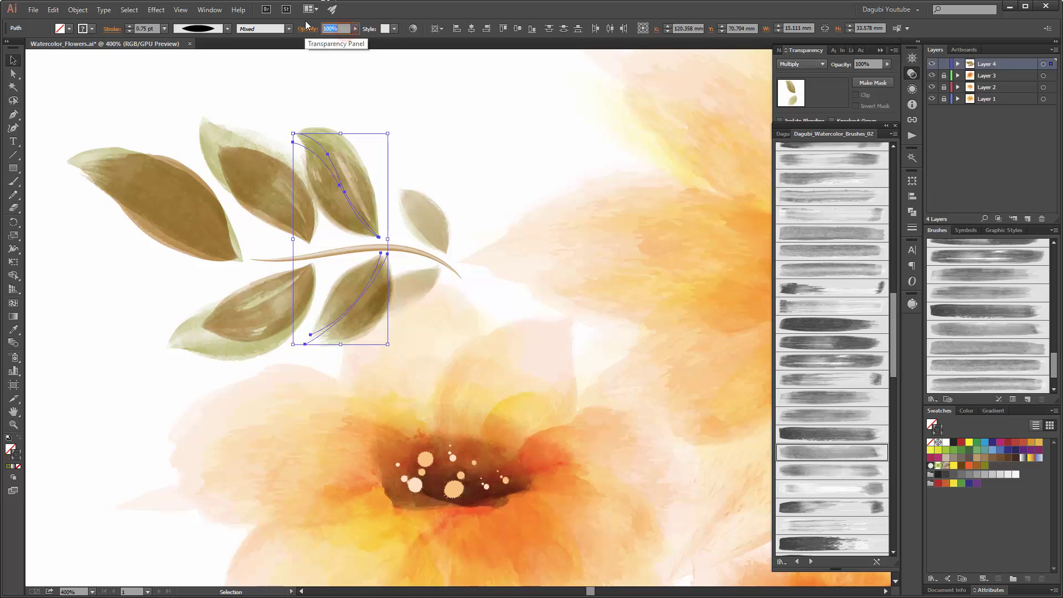
type("6")
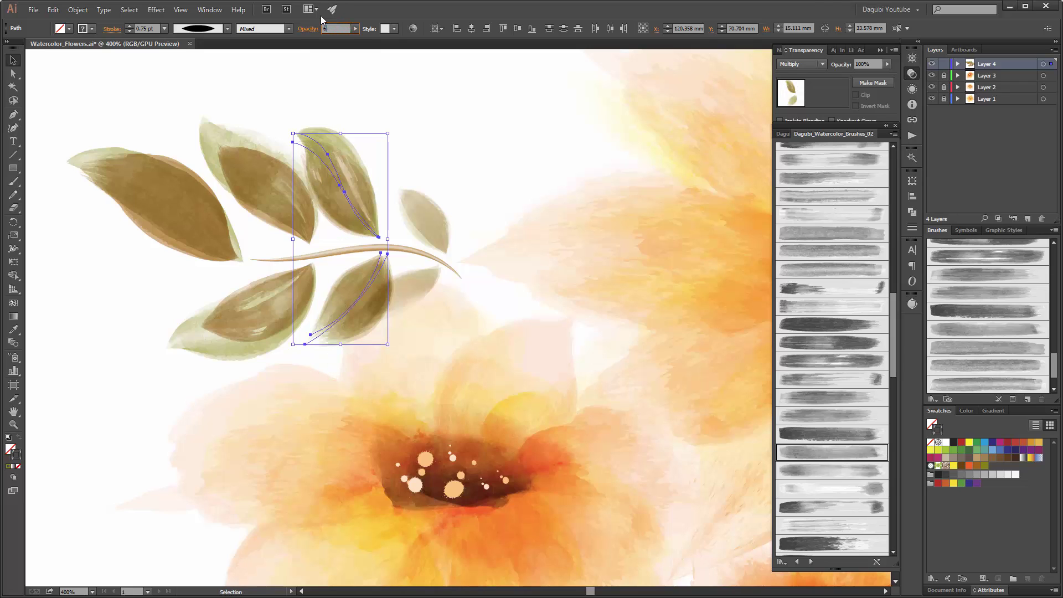
type("5")
key("Return")
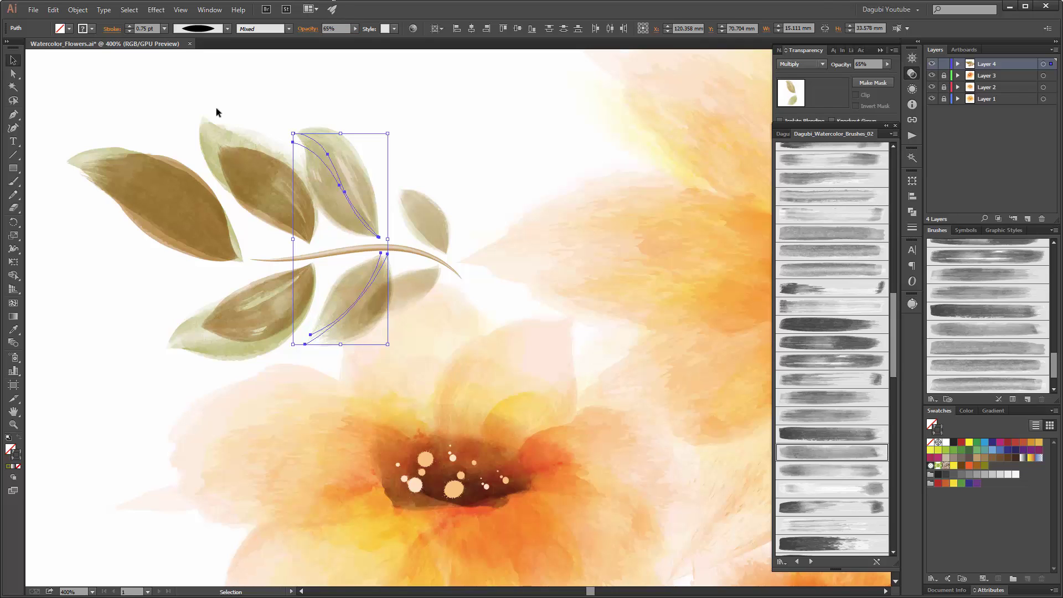
Set the opacity of the second-largest pair of leaves, above and below the stem, to 85%, deselect, and save the document.
left_click_drag(254, 98, 264, 205)
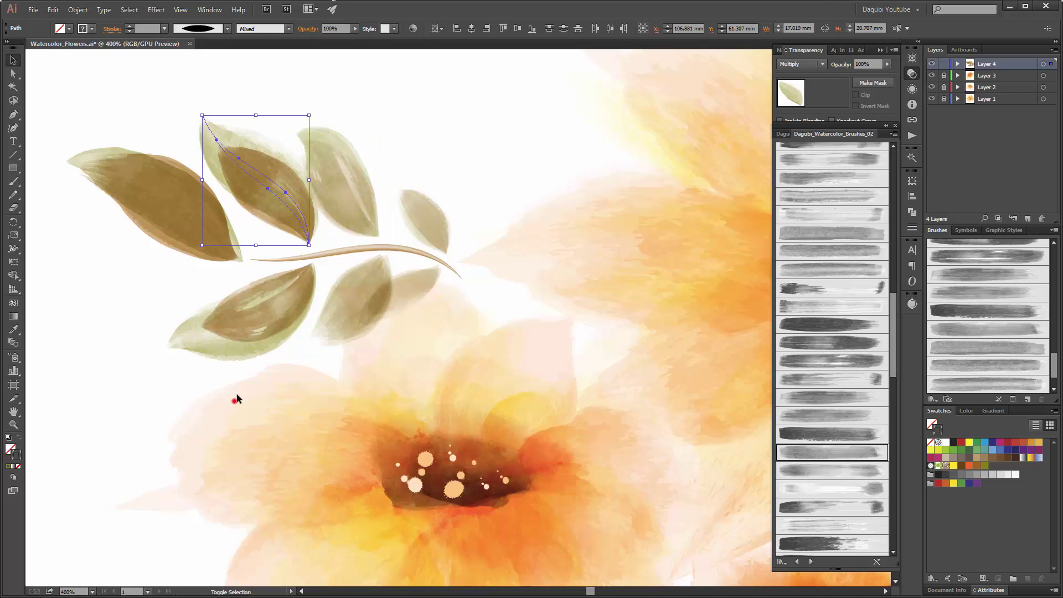
left_click_drag(235, 400, 259, 315)
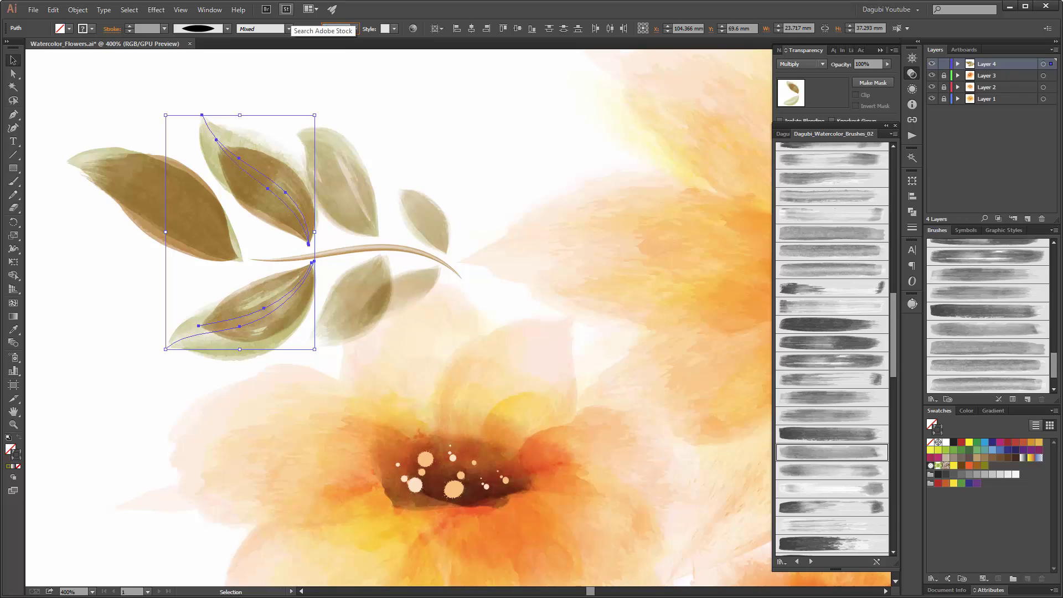
type("85")
key("Return")
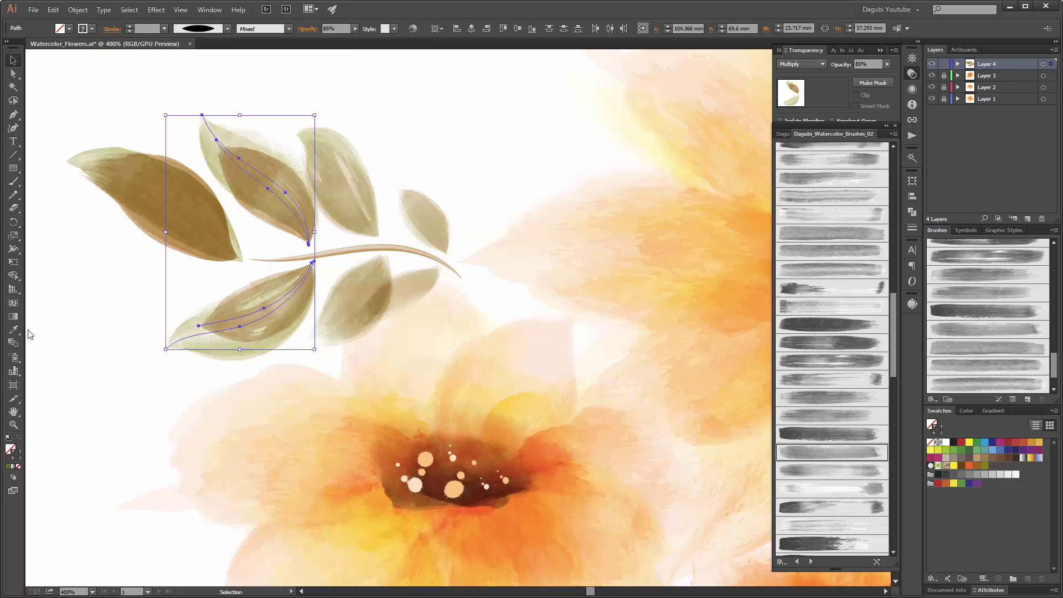
left_click(78, 294)
scroll(408, 250, "down", 2)
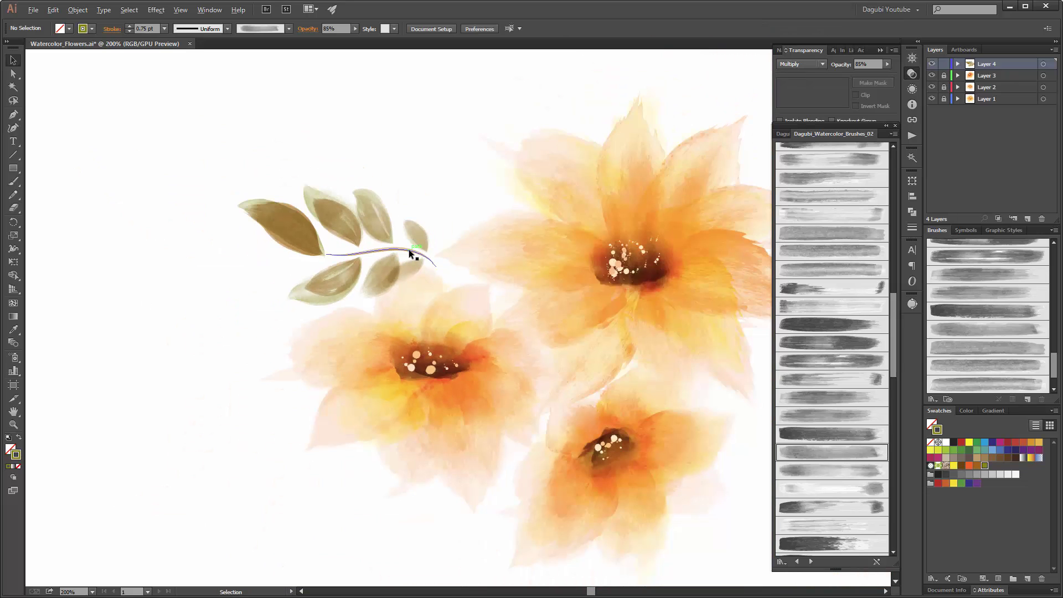
scroll(409, 249, "down", 1)
key("ctrl+s")
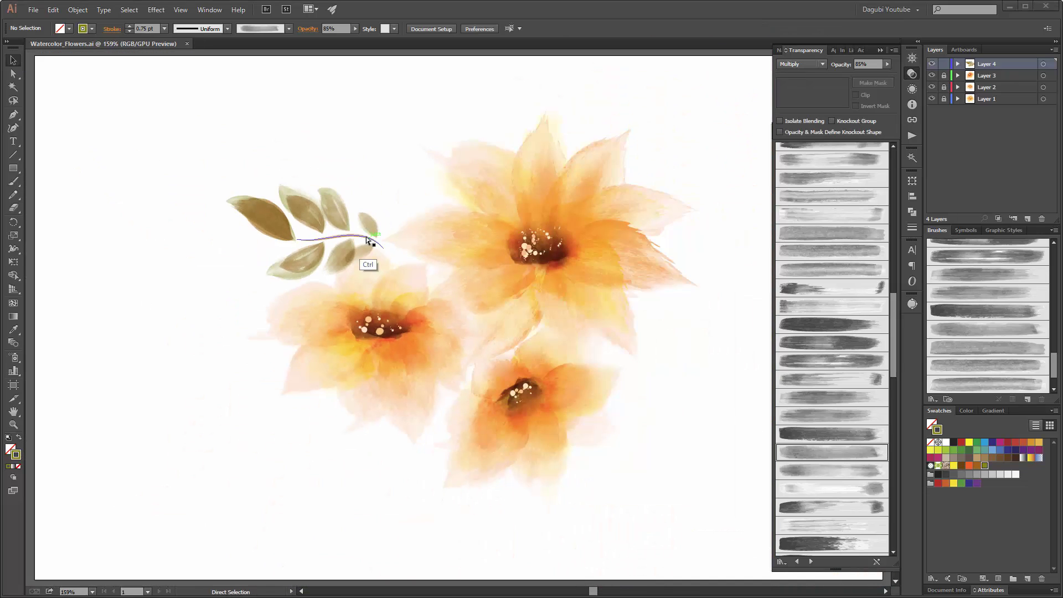
Reuse the existing stem's thin tapered stroke and paint six curved stems at 0.1 pt around the outside of the three flowers.
left_click(368, 243)
left_click(733, 463)
left_click(14, 181)
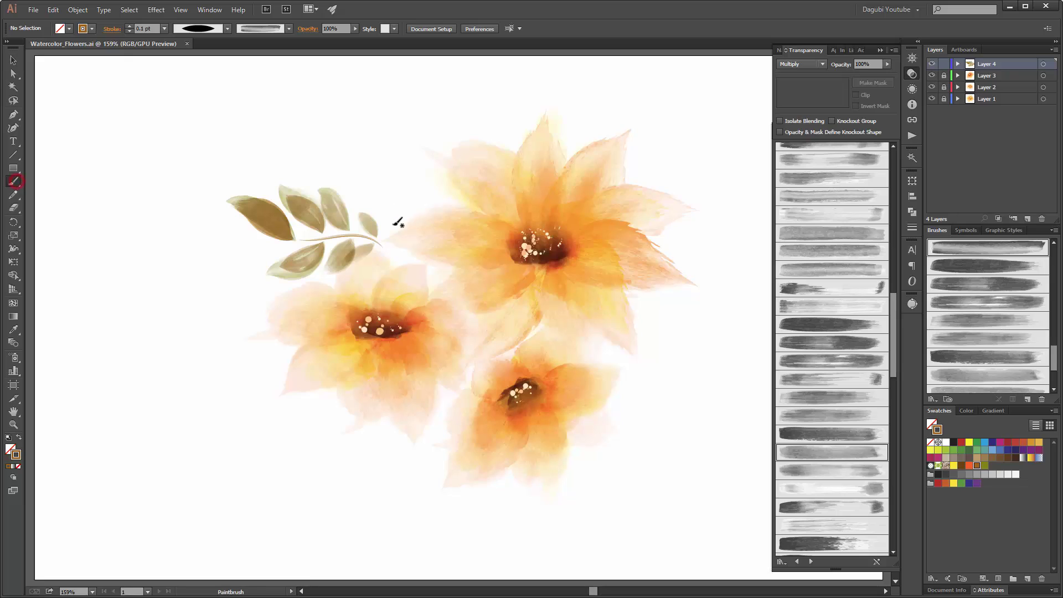
left_click_drag(384, 172, 380, 151)
left_click_drag(420, 452, 335, 486)
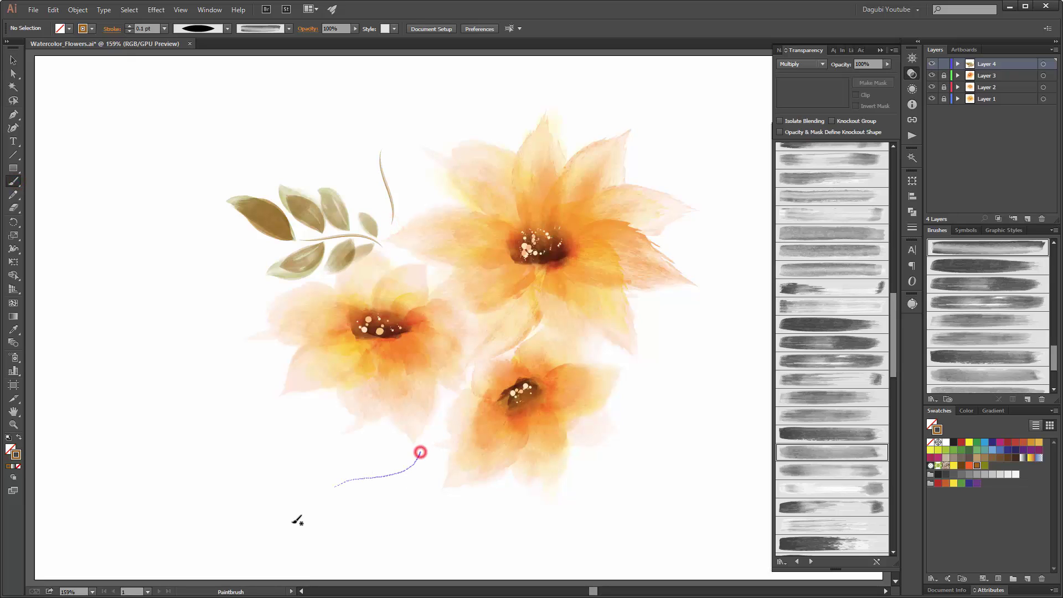
mouse_move(280, 355)
left_mouse_down()
mouse_move(246, 381)
mouse_move(227, 419)
left_mouse_up()
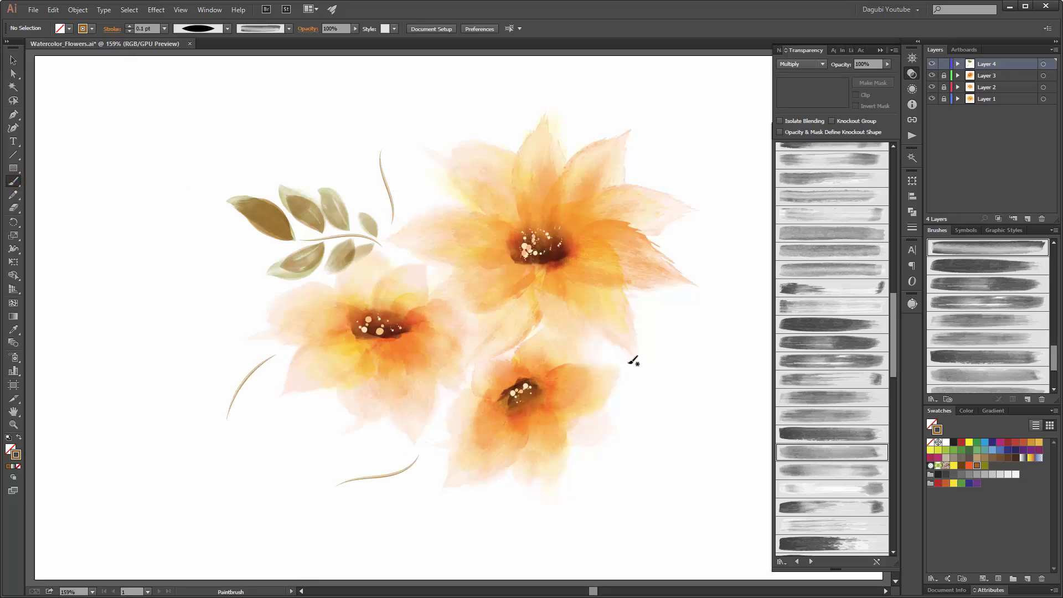
left_click_drag(630, 364, 693, 394)
left_click_drag(652, 311, 718, 308)
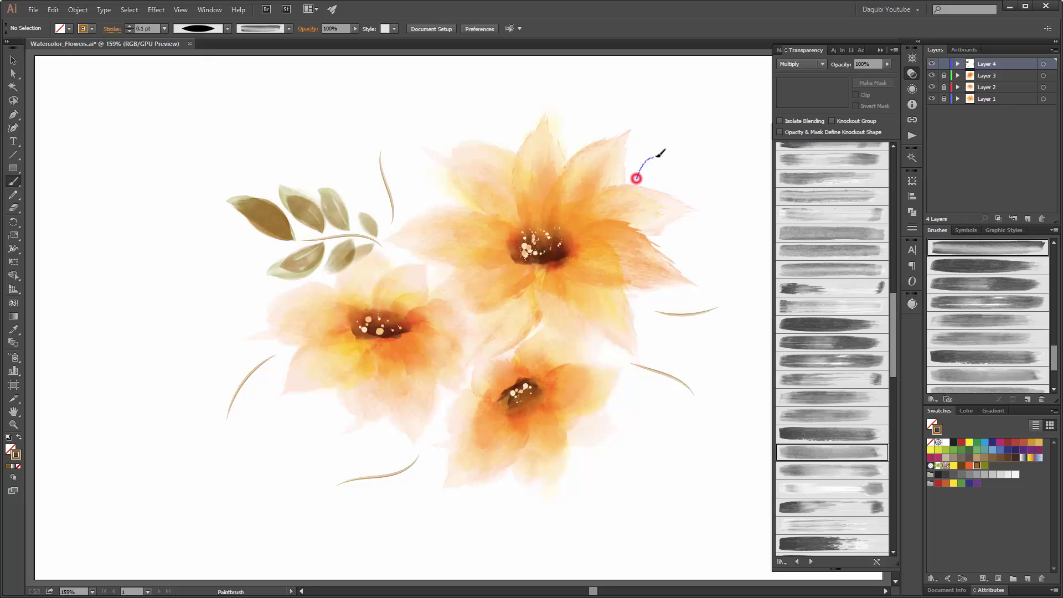
left_click_drag(658, 155, 684, 153)
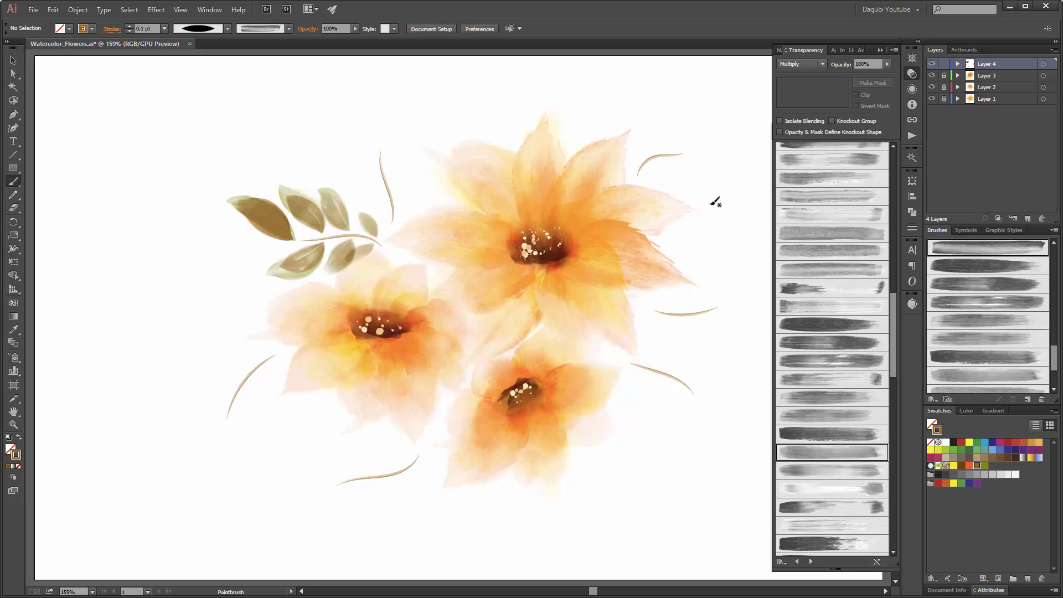
Paint brown 1 pt leaves at the tips of the upper-left, upper-right and right stems, using a different watercolor brush for each.
left_click(265, 233, "ctrl")
left_click(715, 562, "ctrl")
left_click(837, 343)
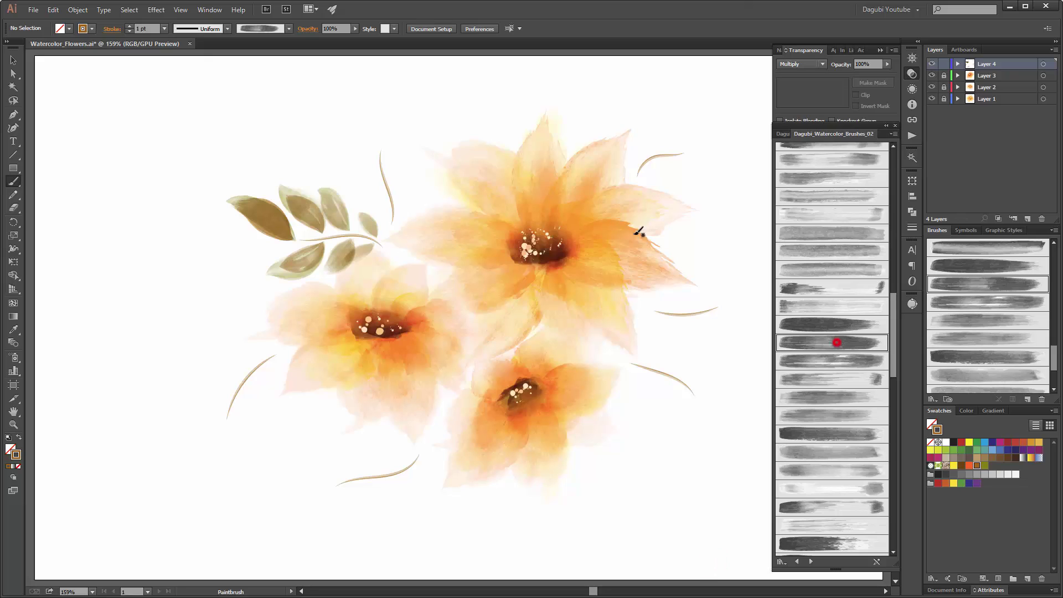
left_click_drag(388, 93, 373, 103)
left_click(820, 324)
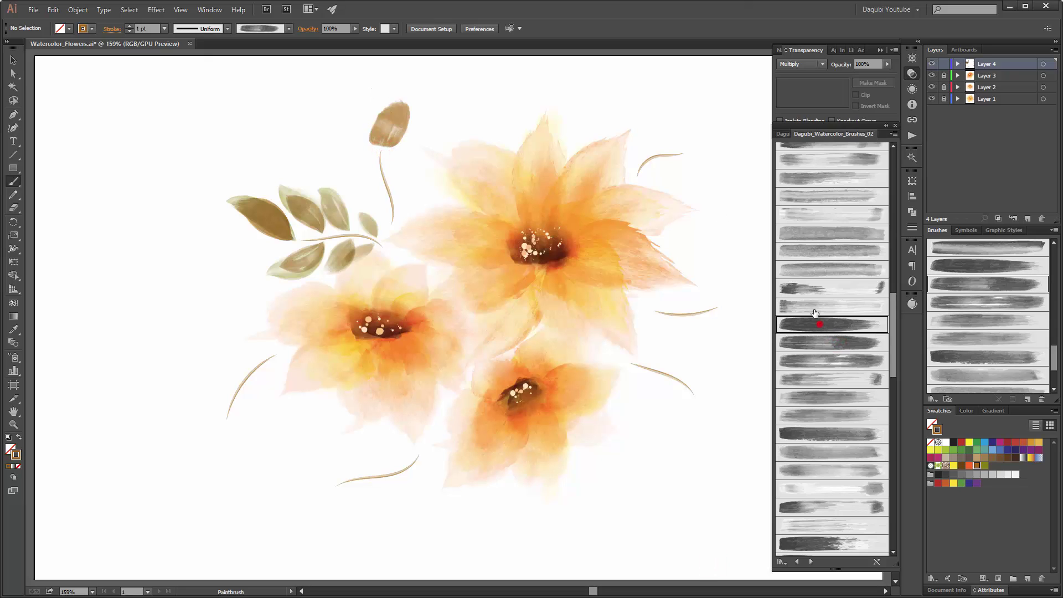
left_click_drag(688, 148, 698, 98)
left_click(839, 361)
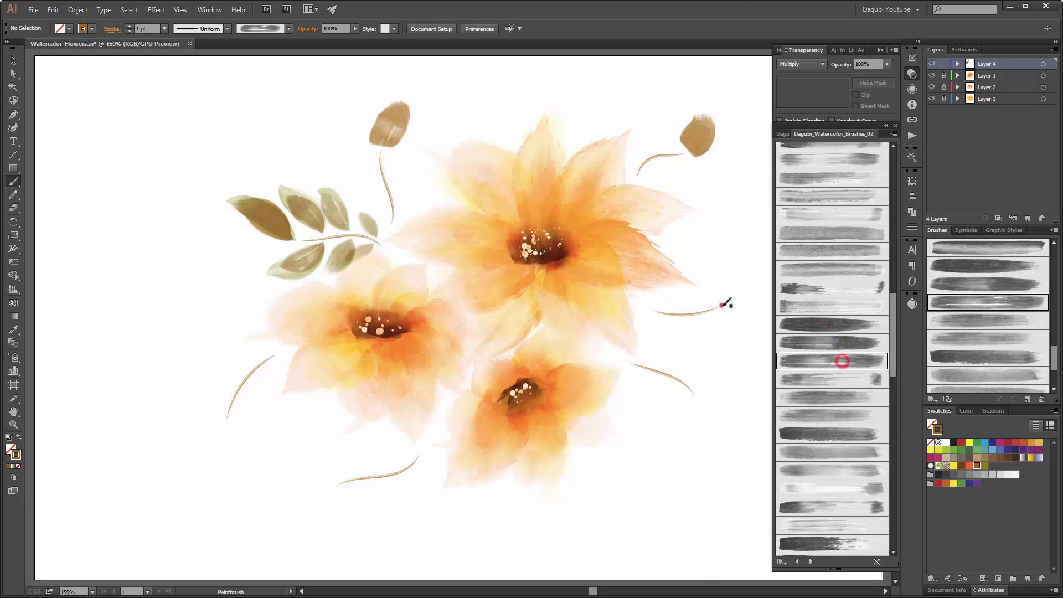
left_click_drag(724, 305, 720, 303)
Paint brown 1 pt leaves at the tips of the lower-right, bottom and left stems, switching watercolor brushes between them.
left_click(824, 414)
left_click_drag(696, 398, 709, 430)
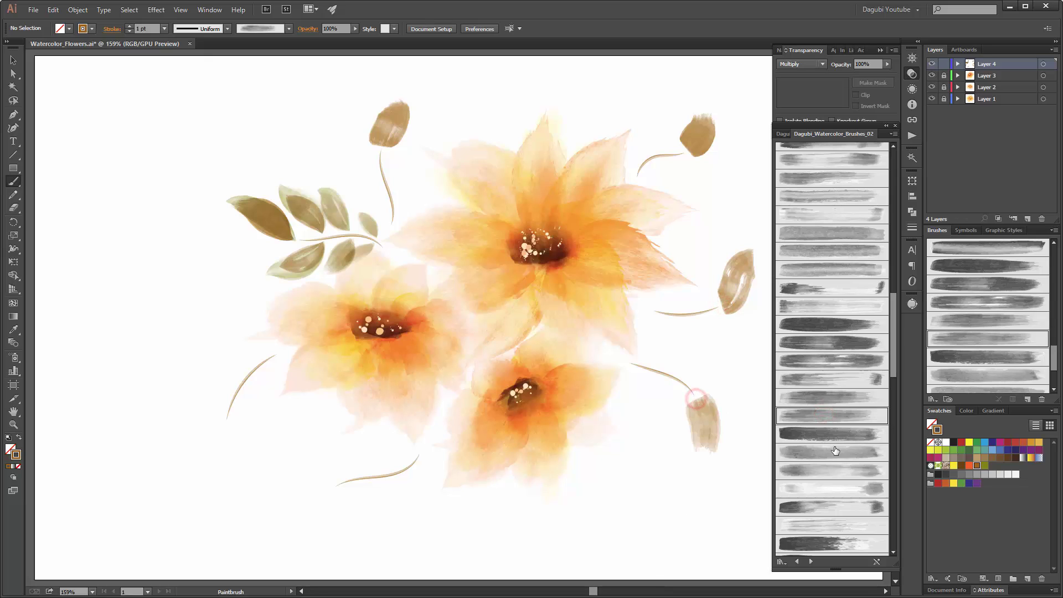
left_click(833, 450)
left_click_drag(331, 489, 324, 533)
left_click(832, 435)
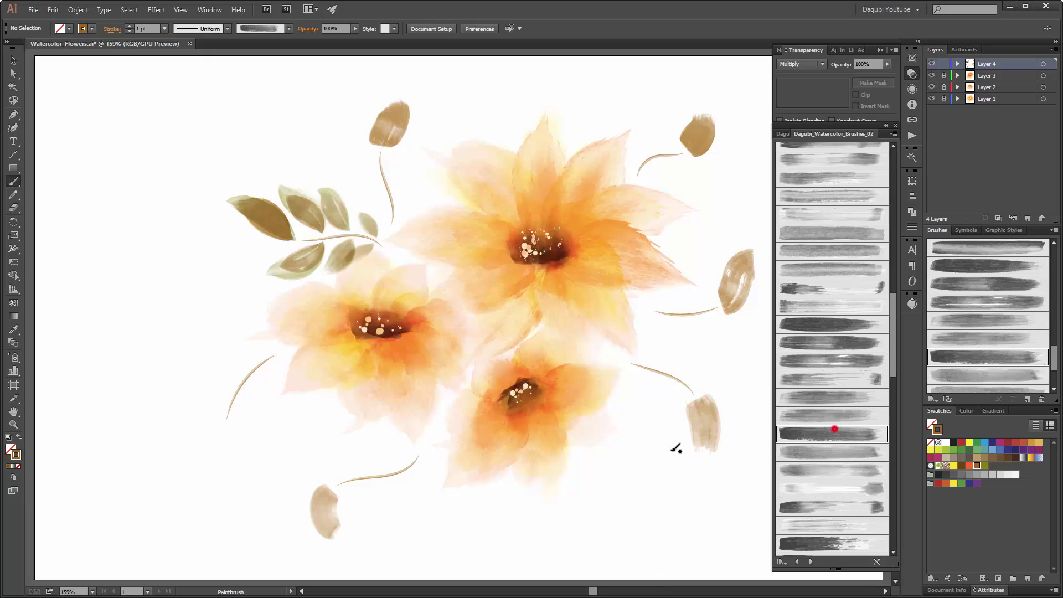
left_click_drag(226, 427, 226, 424)
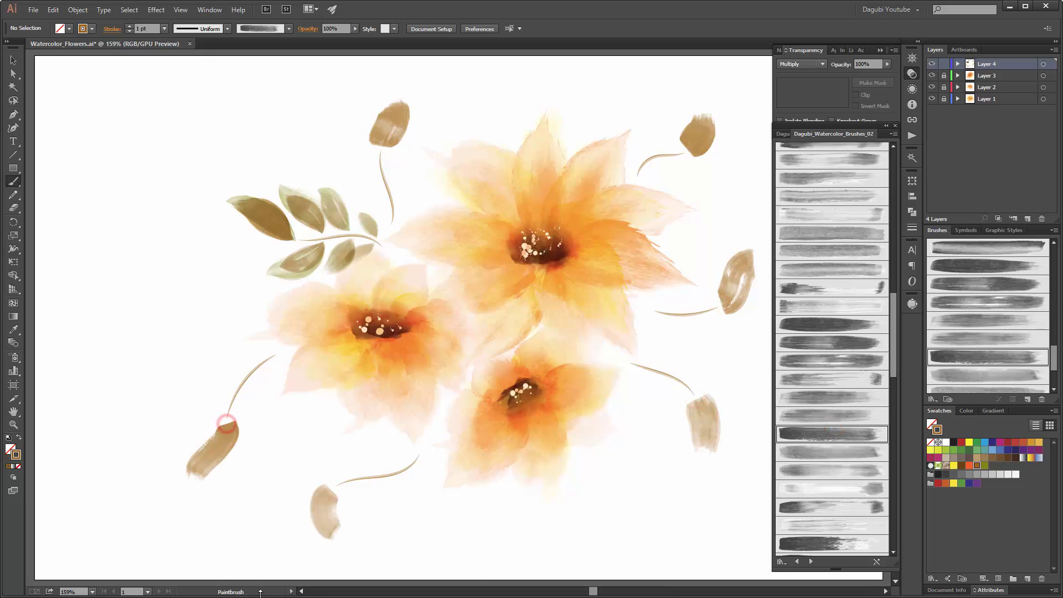
Reduce the stroke to 0.75 pt and add smaller brown side leaves to the upper-left, right, lower-right and left stems.
left_click(829, 324)
left_click(165, 28)
left_click(177, 65)
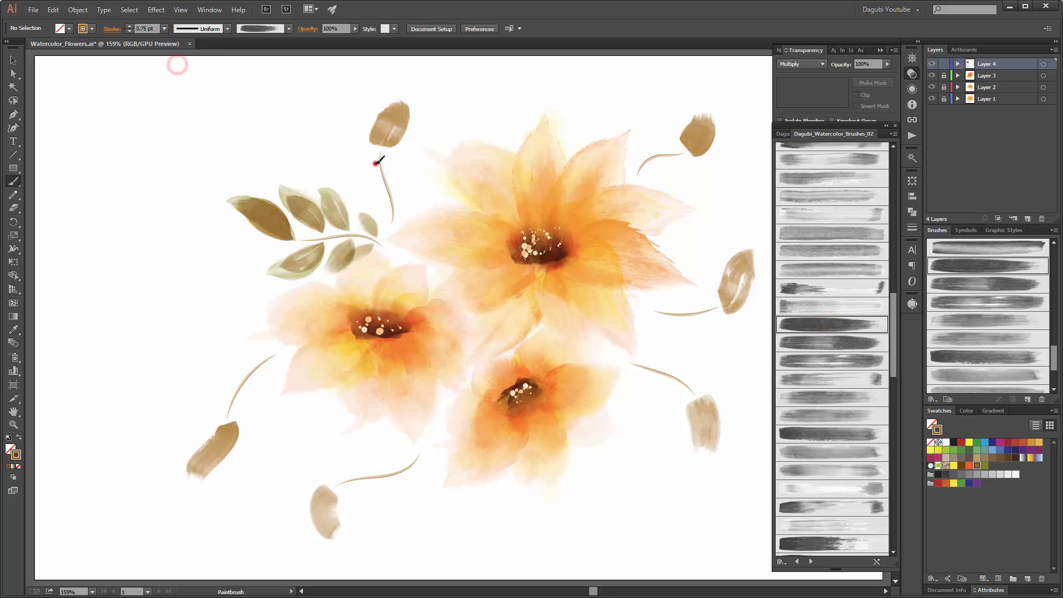
left_click_drag(377, 163, 341, 145)
mouse_move(711, 314)
left_mouse_down()
mouse_move(731, 345)
mouse_move(699, 269)
left_mouse_up()
left_click(844, 342)
left_click_drag(683, 388, 671, 434)
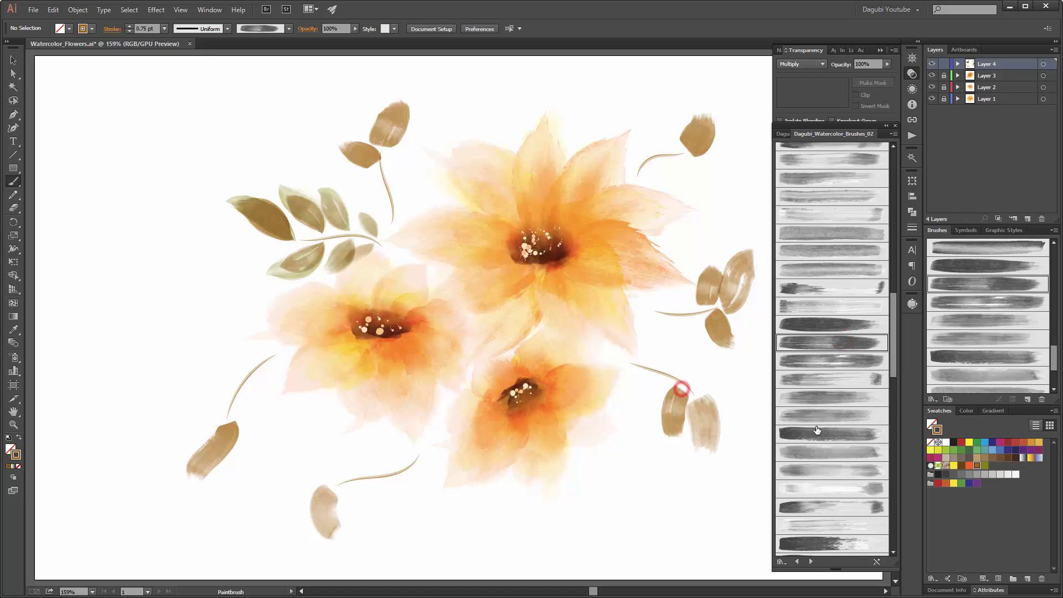
left_click_drag(239, 400, 252, 443)
Add 0.75 pt brown side leaves with a dense dark brush to the bottom, left, upper-left and upper-right stems.
left_click(848, 435)
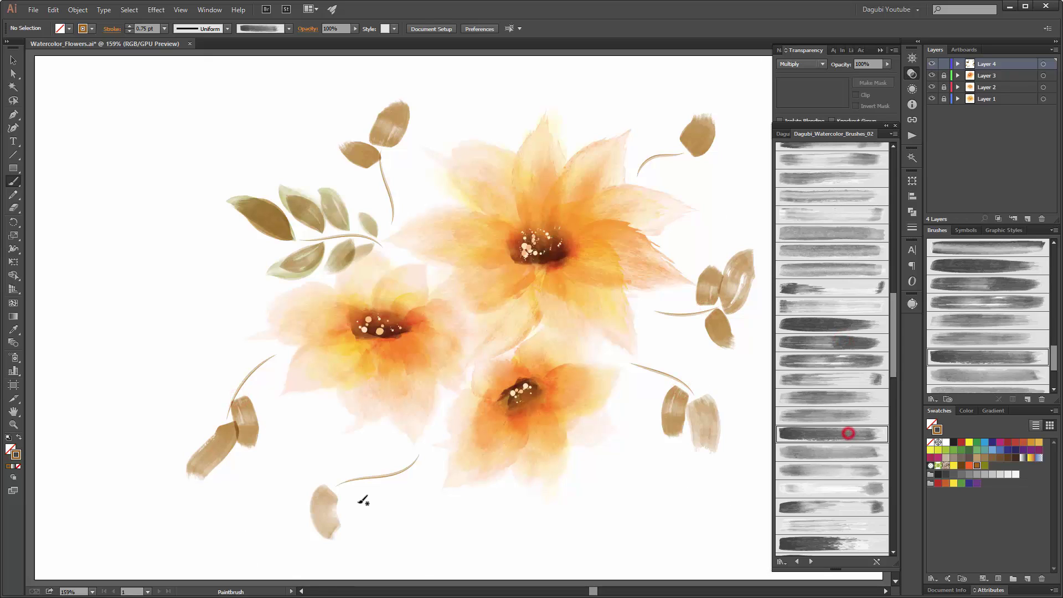
left_click_drag(348, 486, 363, 522)
left_click_drag(227, 397, 190, 430)
left_click_drag(383, 161, 415, 145)
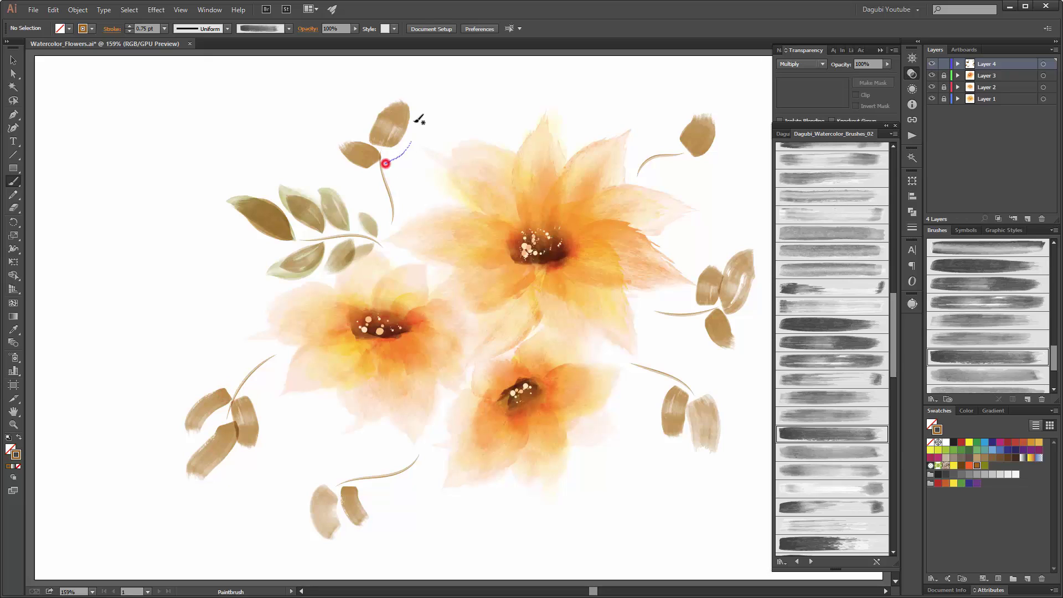
mouse_move(674, 160)
left_mouse_down()
mouse_move(707, 171)
mouse_move(679, 113)
left_mouse_up()
Add paler brown 0.75 pt side leaves with two softer brushes to the lower-right, bottom, upper-right and upper-left stems.
left_click(844, 452)
left_click_drag(657, 367, 700, 360)
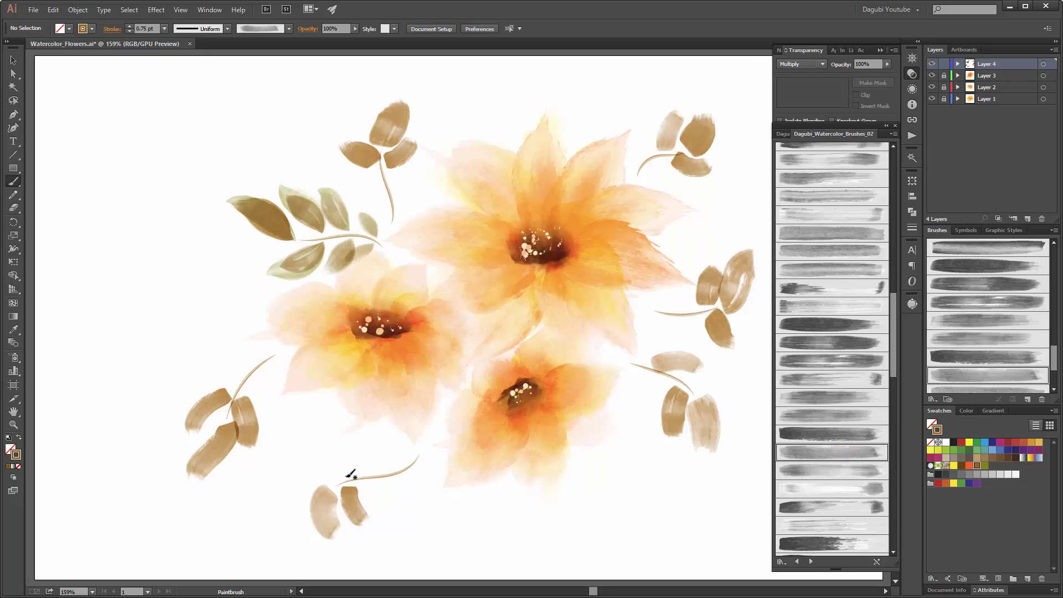
left_click_drag(348, 477, 300, 474)
left_click(836, 471)
left_click_drag(656, 373, 656, 430)
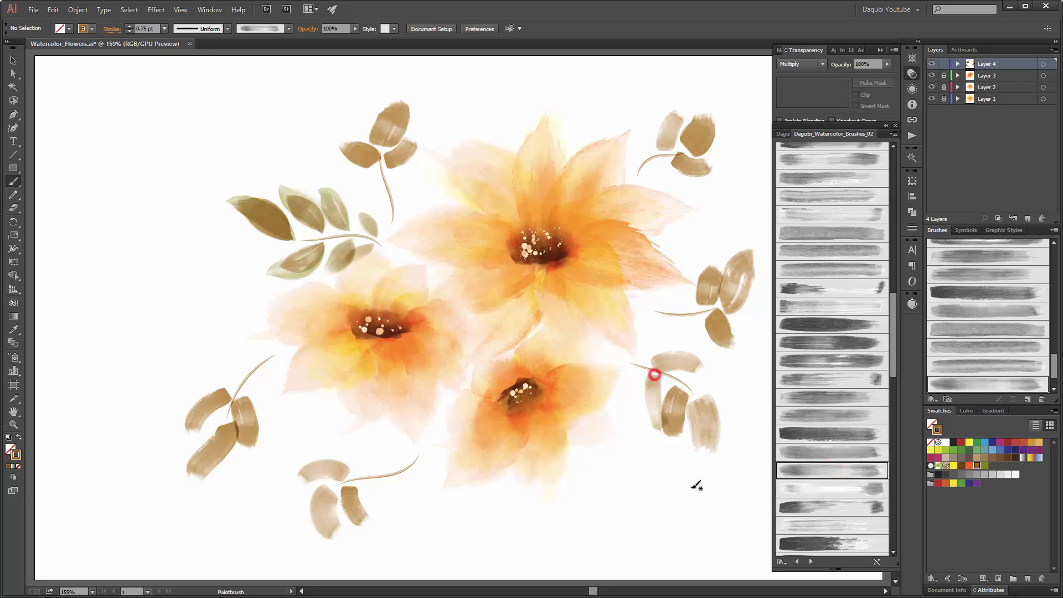
left_click_drag(661, 158, 671, 185)
left_click_drag(388, 183, 428, 160)
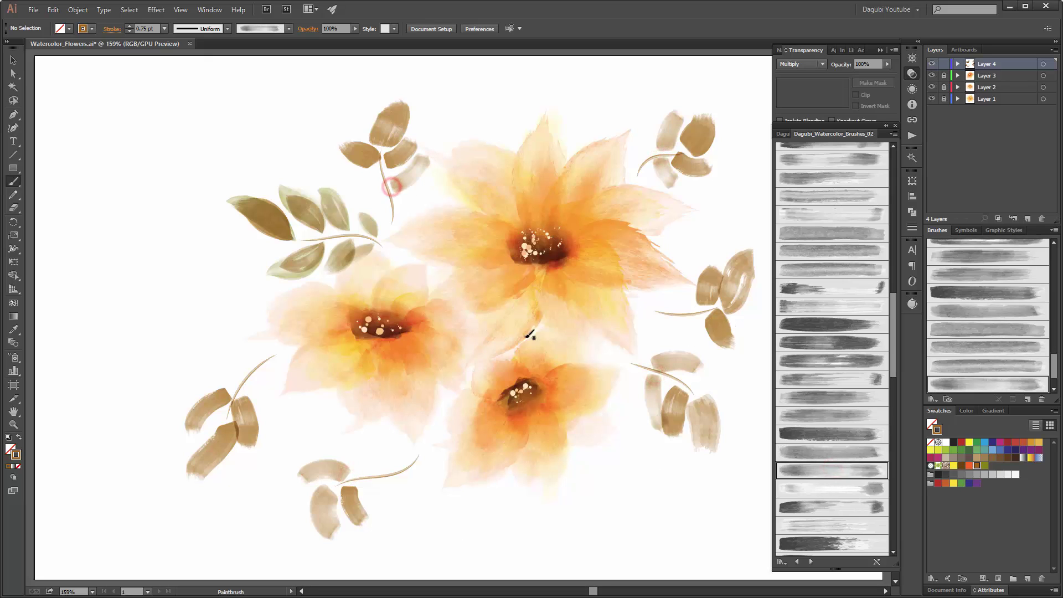
Paint four more brown 0.75 pt leaves with the dense brush: two on the left stem, one each on the bottom and lower-right stems.
left_click(835, 430)
left_click_drag(259, 372, 264, 411)
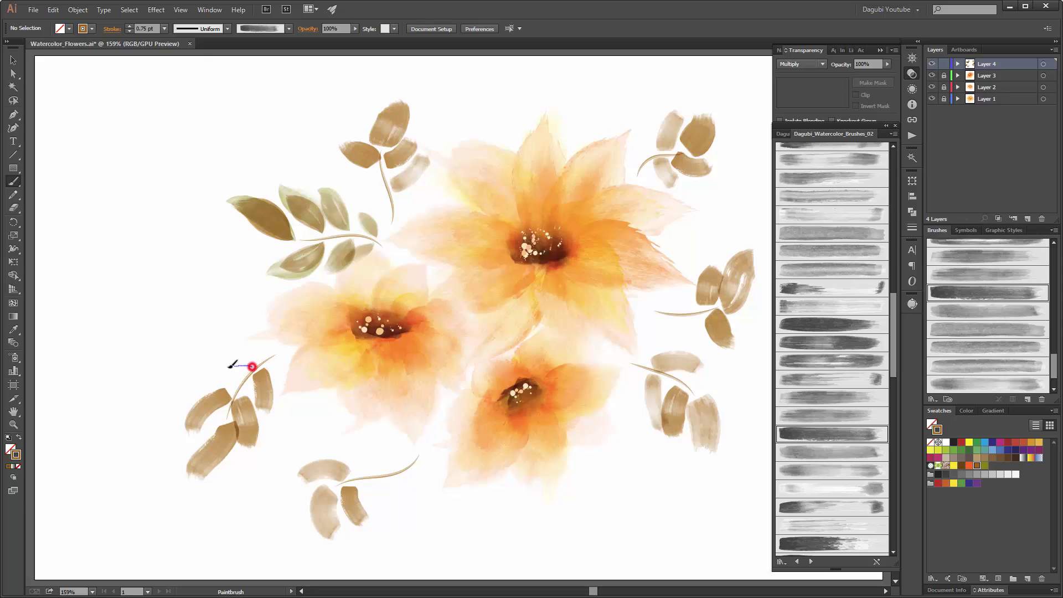
left_click_drag(229, 366, 199, 387)
left_click_drag(381, 477, 359, 520)
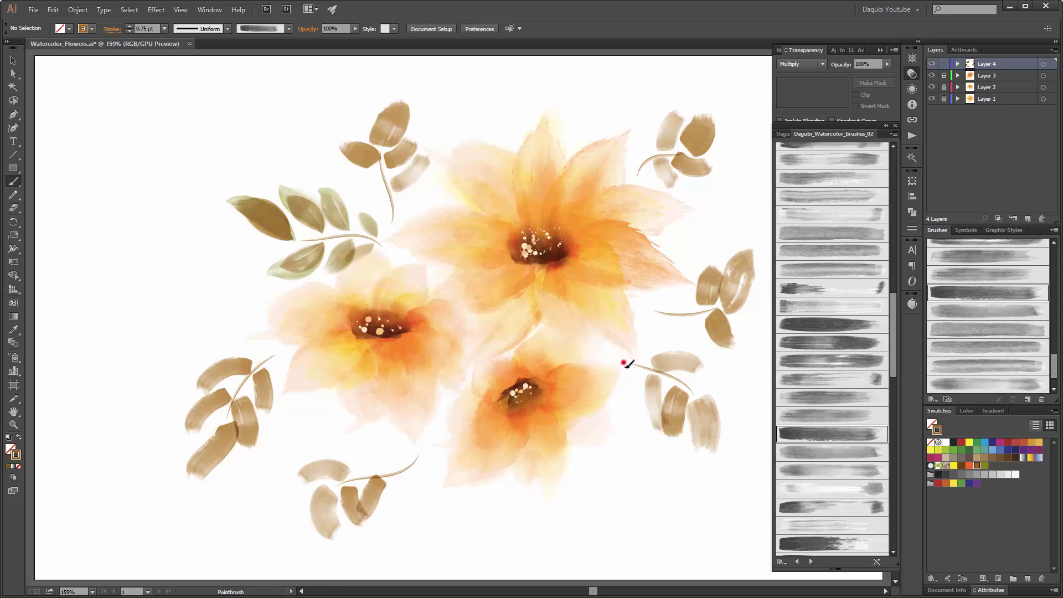
left_click_drag(628, 364, 631, 390)
Paint pale brown 0.75 pt leaves near the bases of the right, upper-right and upper-left stems, using two soft brushes.
left_click(833, 449)
left_click_drag(673, 311, 692, 276)
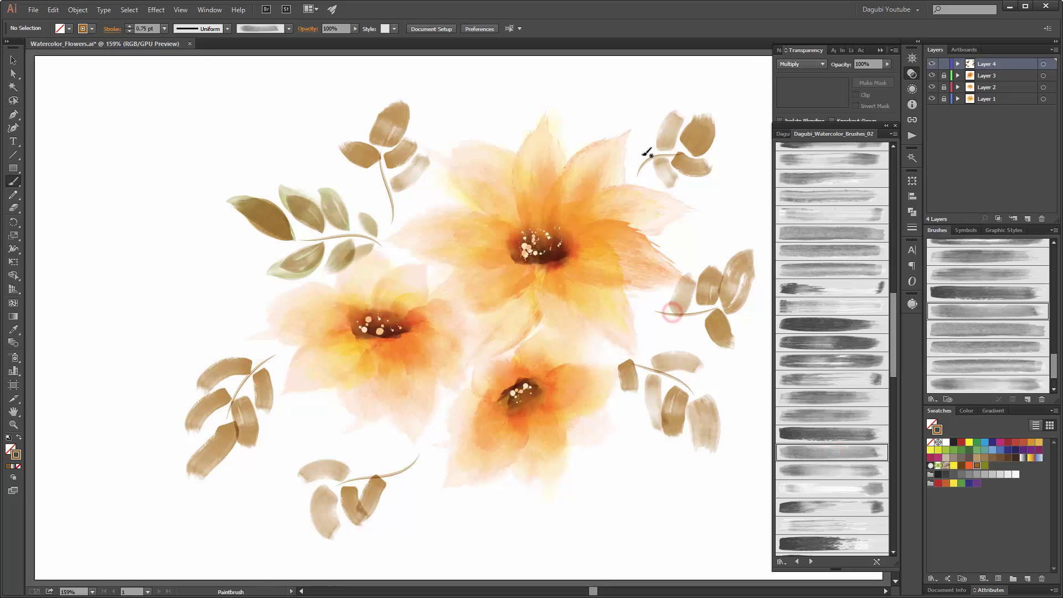
left_click_drag(637, 163, 636, 133)
left_click_drag(355, 176, 347, 167)
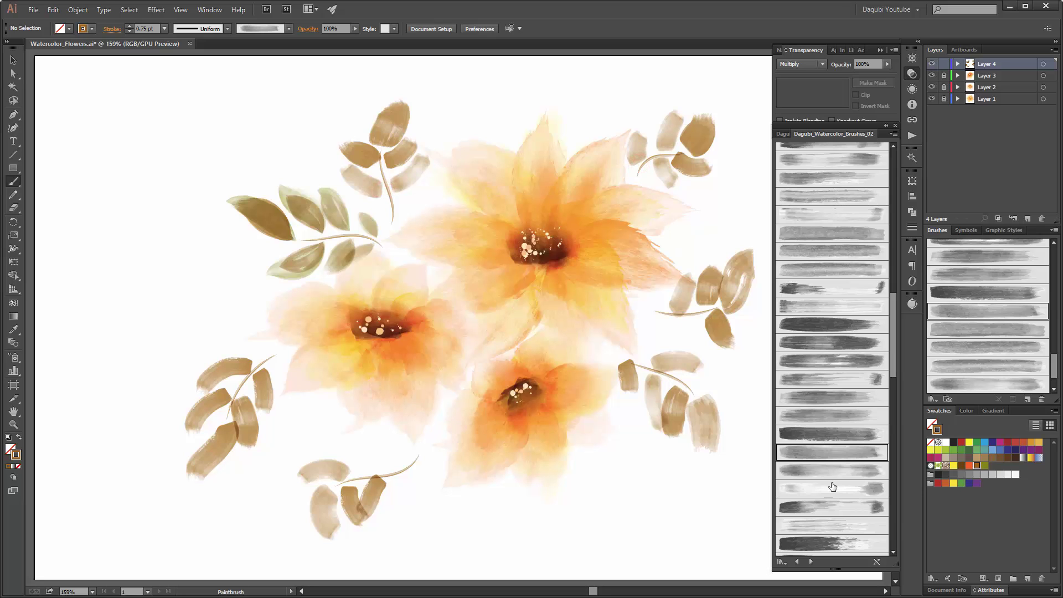
left_click(828, 470)
left_click_drag(396, 213, 421, 194)
Complete the bottom, lower-right and upper-right stems with one more brown 0.75 pt leaf each, using other watercolor brushes.
scroll(888, 393, "down", 5)
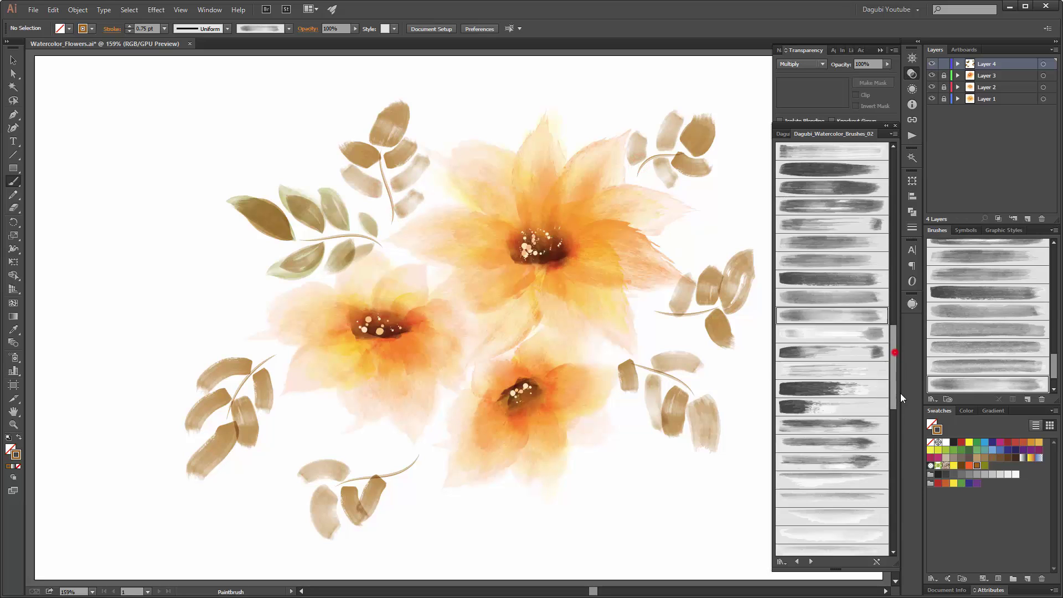
left_click(864, 465)
left_click_drag(375, 472, 350, 445)
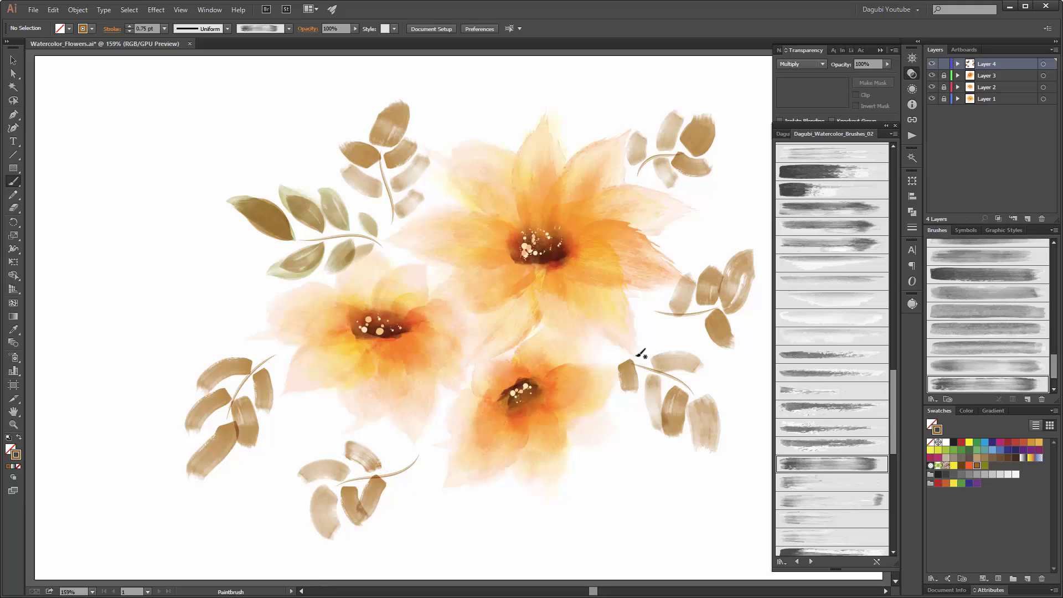
left_click_drag(634, 356, 667, 338)
mouse_move(893, 406)
left_mouse_down()
mouse_move(909, 465)
mouse_move(902, 331)
left_mouse_up()
left_click(837, 230)
left_click_drag(640, 172, 661, 188)
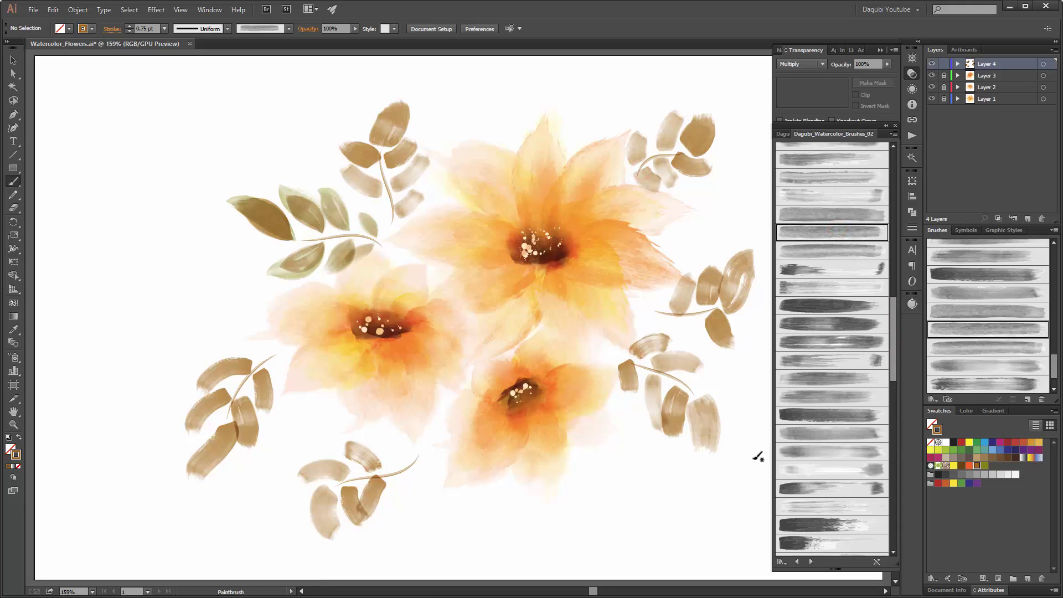
Raise the stroke to 1 pt and paint two brown leaves with different brushes beneath the lowest flower.
left_click(164, 29)
left_click(173, 76)
left_click_drag(583, 458, 609, 556)
left_click(839, 326)
left_click_drag(572, 468, 576, 508)
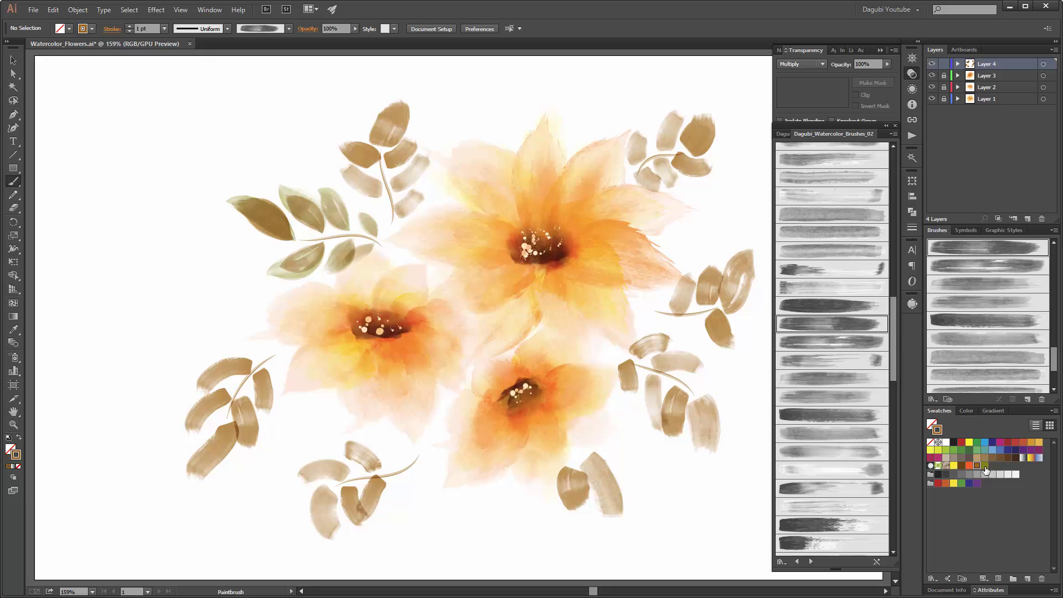
Overlay olive green 1 pt strokes on the tip leaves of the upper-left, right, lower-right and bottom stems, varying the brush.
left_click_drag(390, 143, 400, 105)
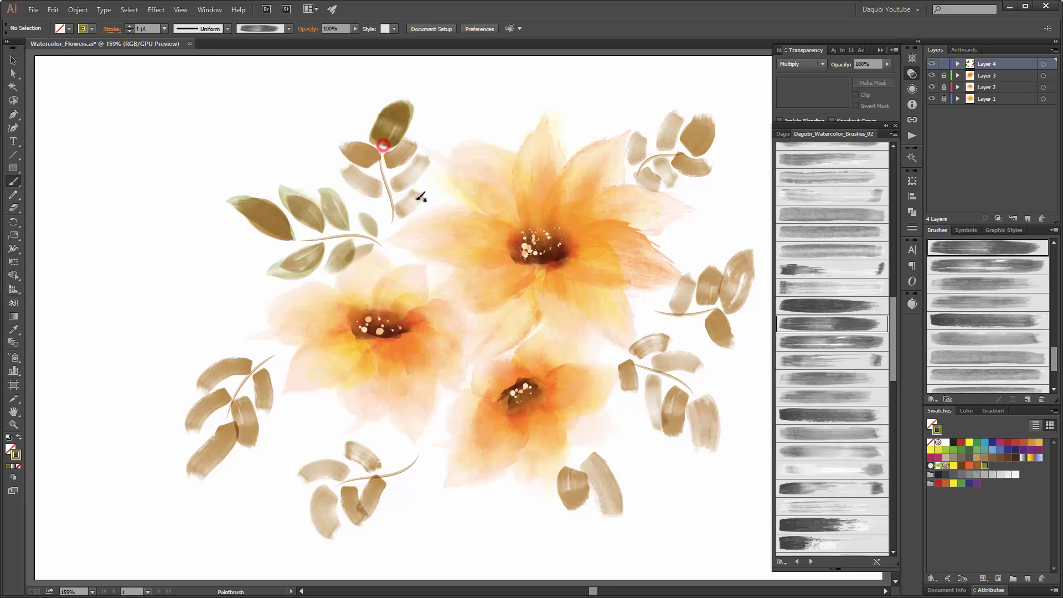
left_click_drag(743, 262, 748, 252)
left_click(835, 305)
left_click_drag(695, 397, 712, 445)
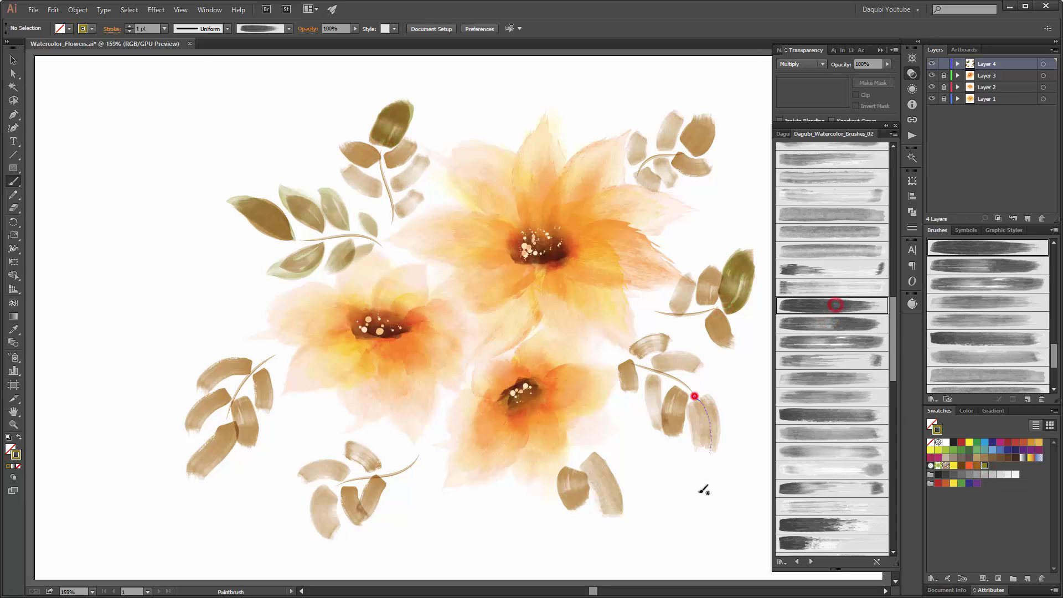
left_click(825, 340)
left_click_drag(335, 488, 320, 532)
Overlay olive green 1 pt strokes on the left and upper-right tip leaves and on the two leaves beneath the lowest flower.
left_click(840, 415)
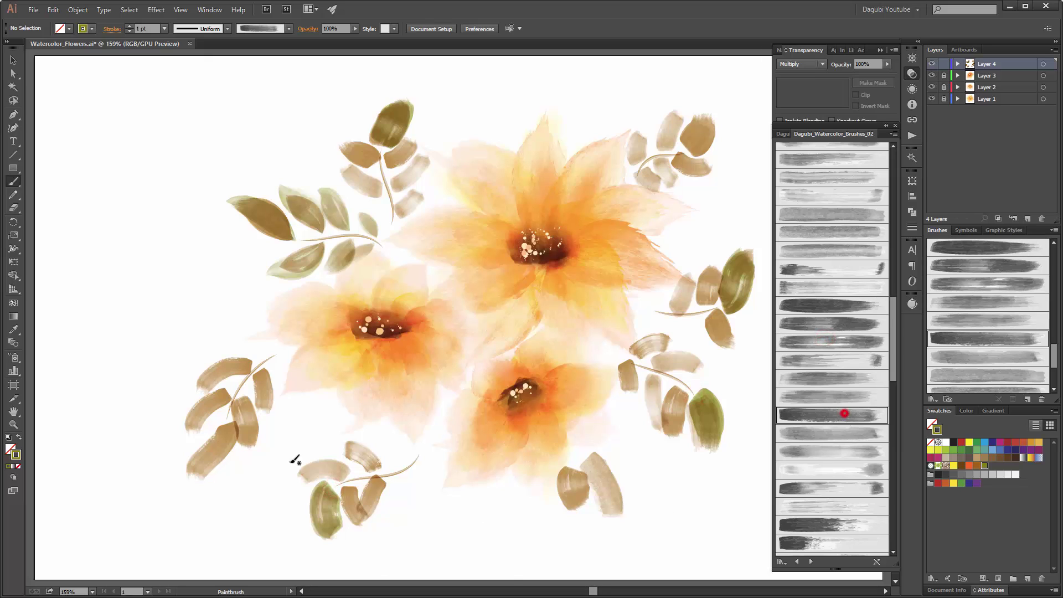
left_click_drag(204, 473, 225, 421)
left_click(818, 437)
left_click_drag(686, 147, 699, 88)
left_click_drag(587, 459, 611, 512)
left_click(828, 450)
left_click_drag(578, 470, 571, 509)
Reduce the stroke to 0.75 pt and overlay olive green strokes on leaves of the upper-left, left and lower-right stems with another brush.
left_click(828, 212)
left_click(165, 29)
left_click(171, 61)
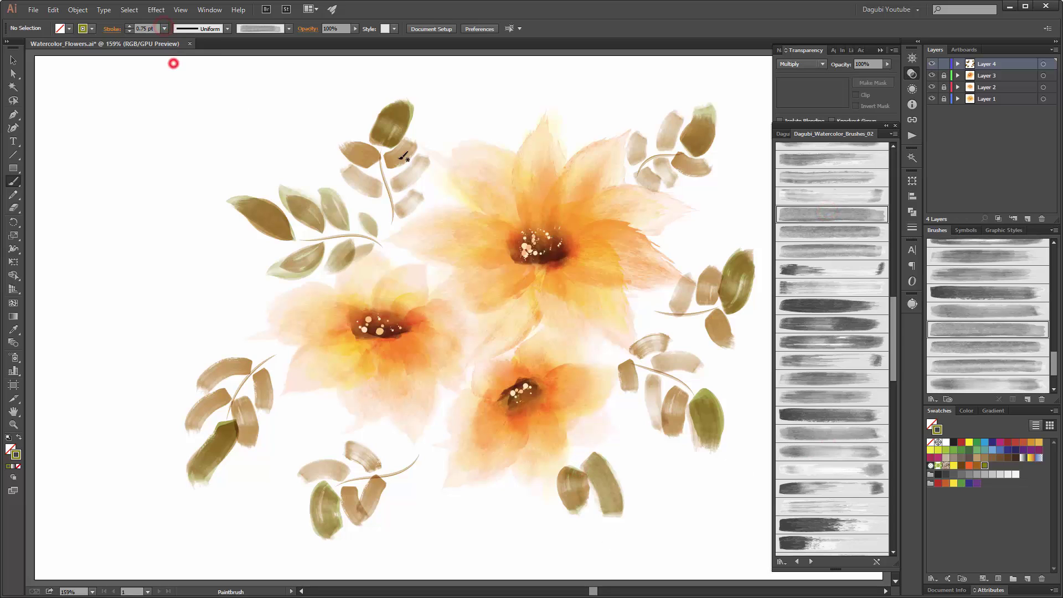
mouse_move(420, 139)
left_mouse_down()
mouse_move(384, 161)
mouse_move(399, 211)
left_mouse_up()
mouse_move(257, 371)
left_mouse_down()
mouse_move(268, 412)
mouse_move(193, 434)
left_mouse_up()
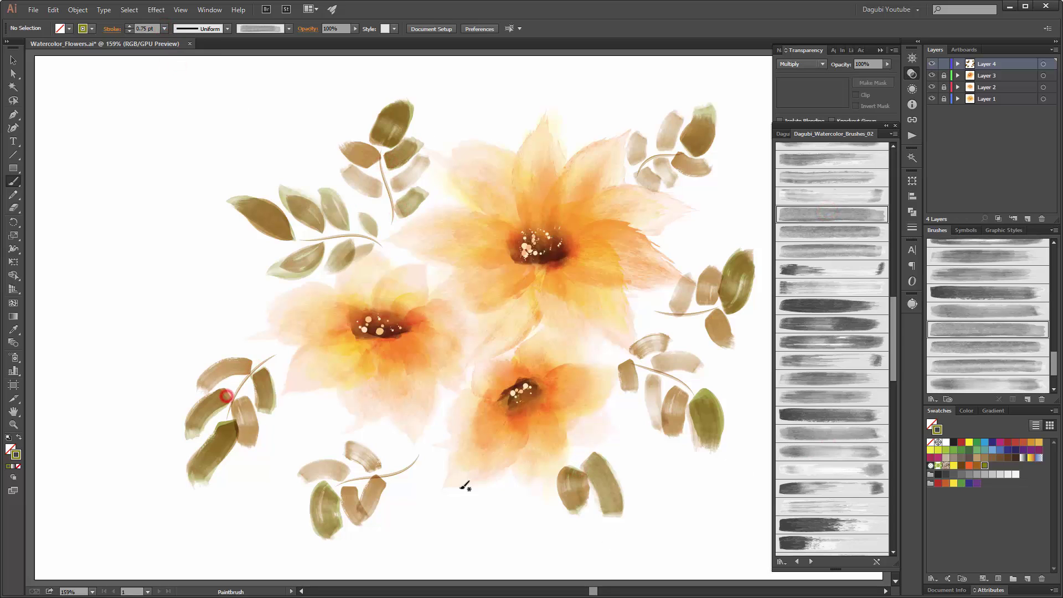
left_click_drag(655, 376, 658, 427)
left_click_drag(635, 354, 671, 342)
Overlay olive green strokes on two leaves each of the upper-right and right stems, using two other watercolor brushes.
left_click(838, 378)
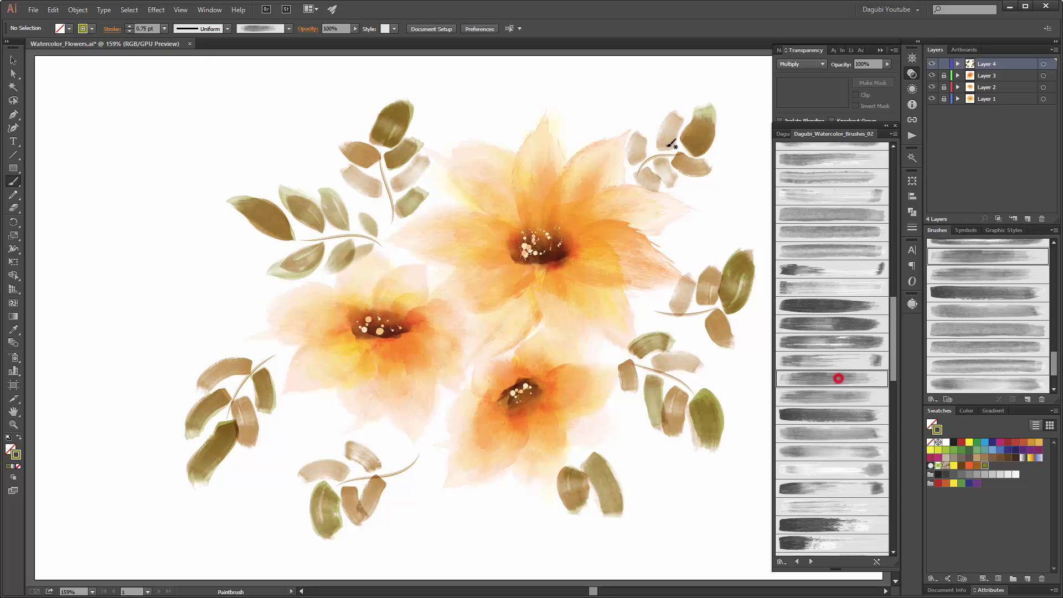
left_click_drag(663, 151, 675, 115)
left_click_drag(641, 172, 657, 189)
left_click(841, 430)
left_click_drag(710, 312, 728, 349)
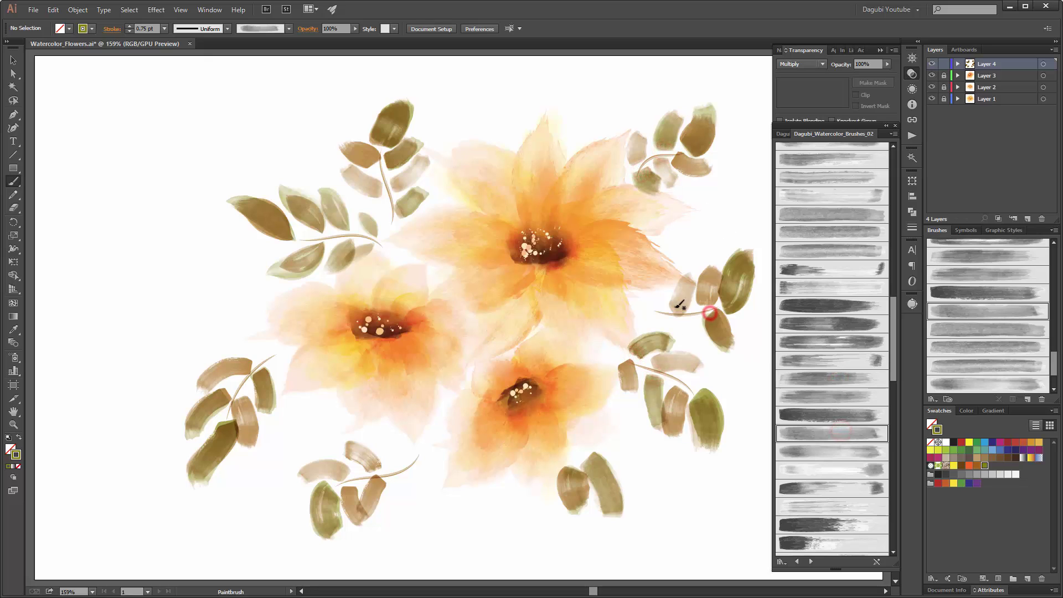
left_click_drag(672, 311, 691, 279)
Overlay olive green on the lower-right and bottom stems' upper leaves, a left-stem leaf and the upper-left stem's lower-left leaf, varying the brush.
left_click(831, 396)
left_click_drag(655, 364, 705, 360)
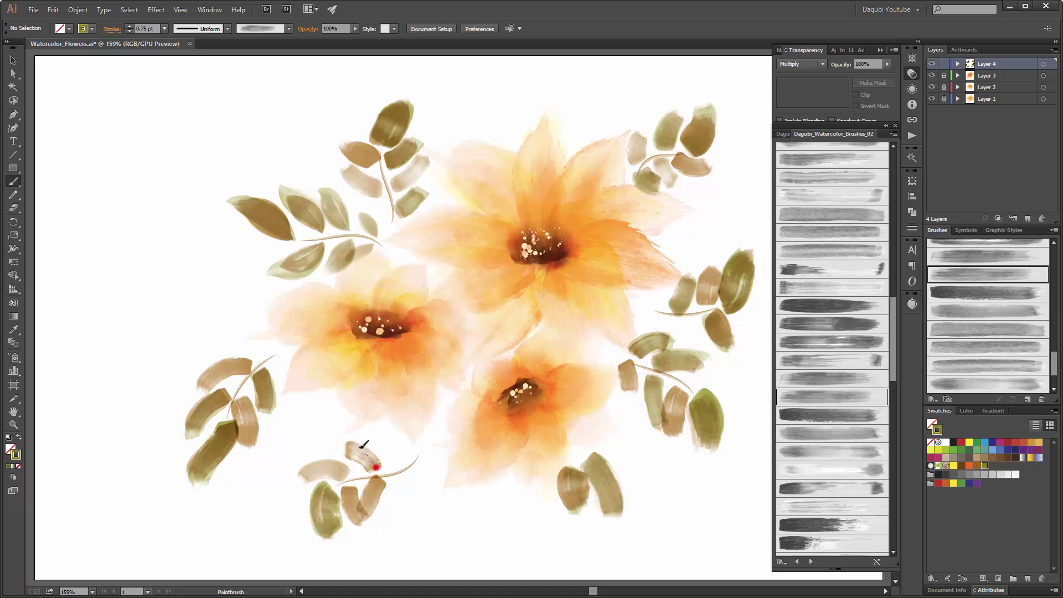
left_click_drag(364, 443, 354, 438)
left_click_drag(242, 395, 246, 435)
left_click(829, 433)
left_click_drag(382, 190, 350, 146)
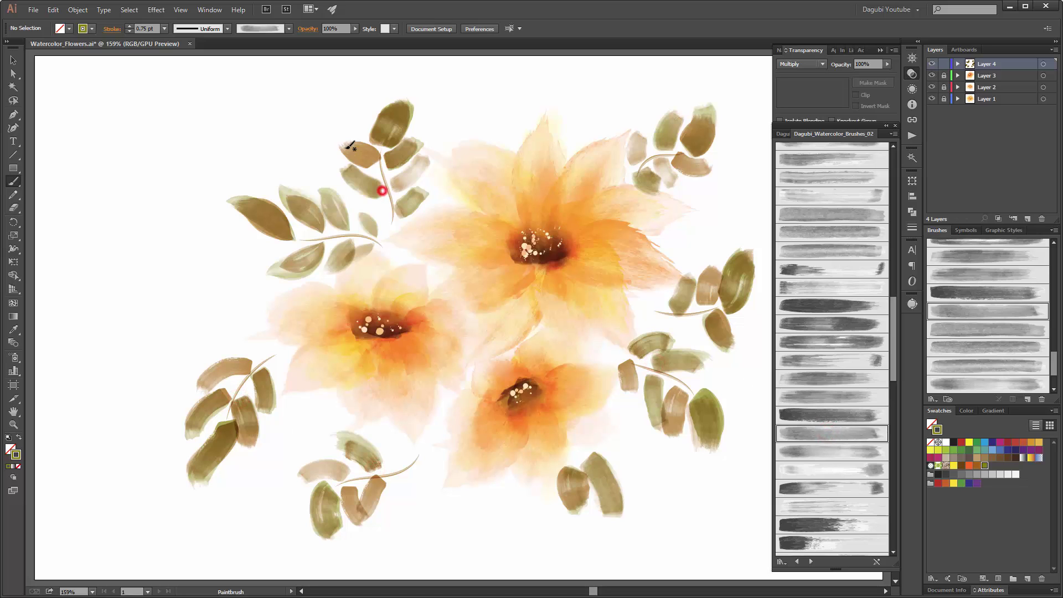
Overlay olive green strokes on further brown leaves of the upper-right, upper-left, left and bottom stems, using different watercolor brushes.
left_click_drag(893, 331, 892, 296)
left_click(813, 184)
left_click_drag(640, 161, 635, 122)
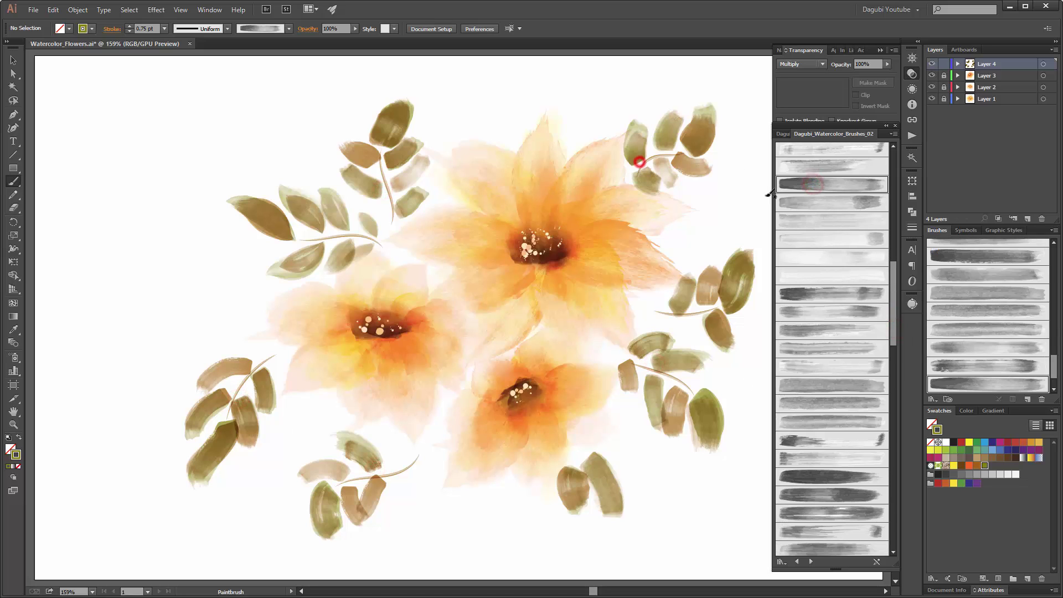
left_click(800, 200)
left_click_drag(374, 164, 324, 142)
left_click(812, 330)
left_click_drag(250, 368, 203, 390)
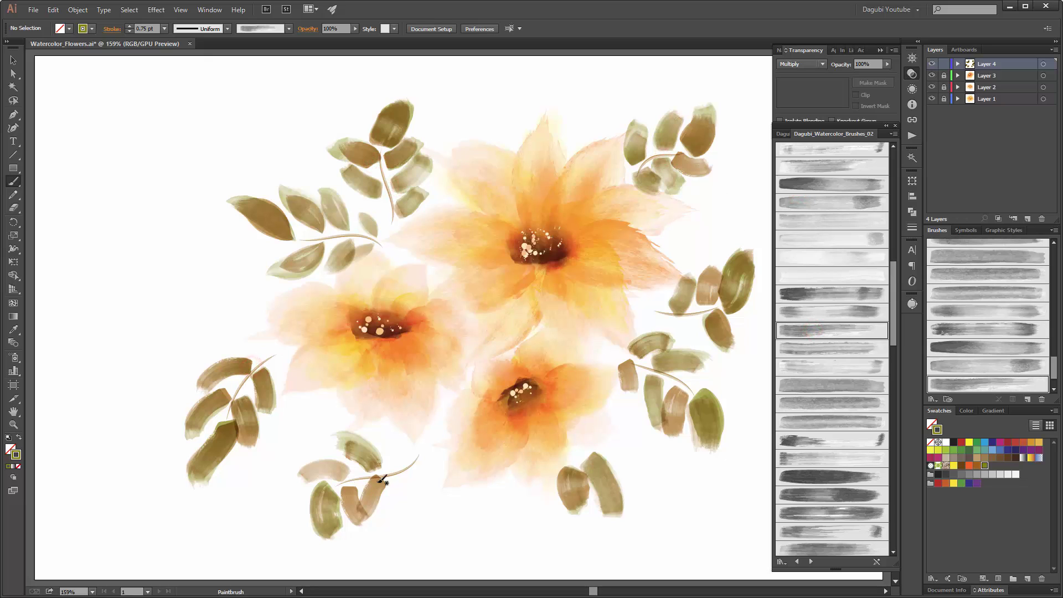
left_click_drag(382, 479, 325, 466)
Overlay olive green strokes on the last plain brown leaves of the upper-right, right, bottom and lower-right stems, varying the brush.
left_click(825, 164)
left_click_drag(702, 162, 703, 163)
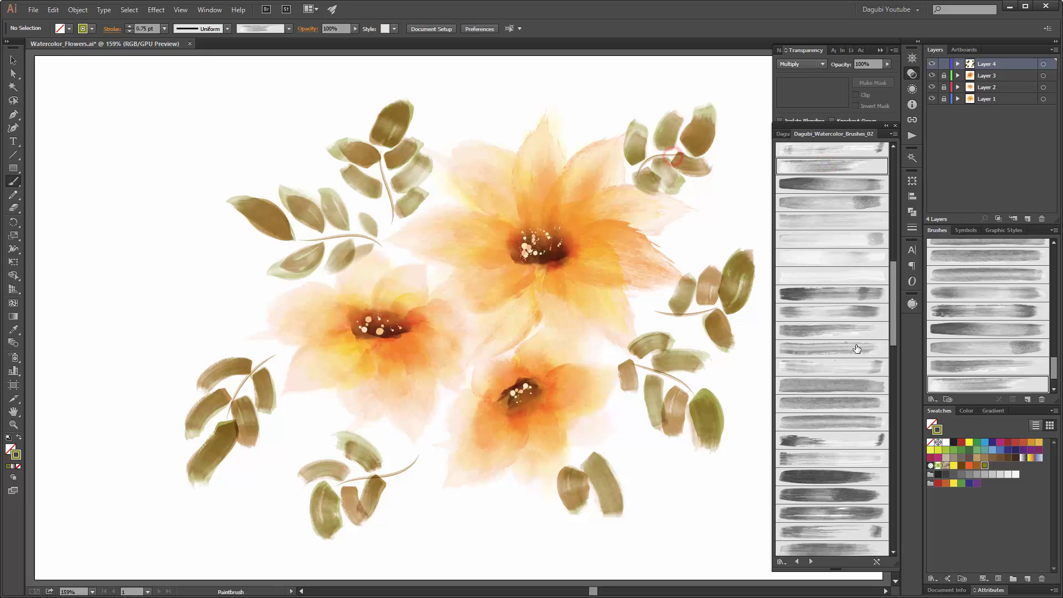
left_click(847, 386)
left_click_drag(707, 307, 738, 312)
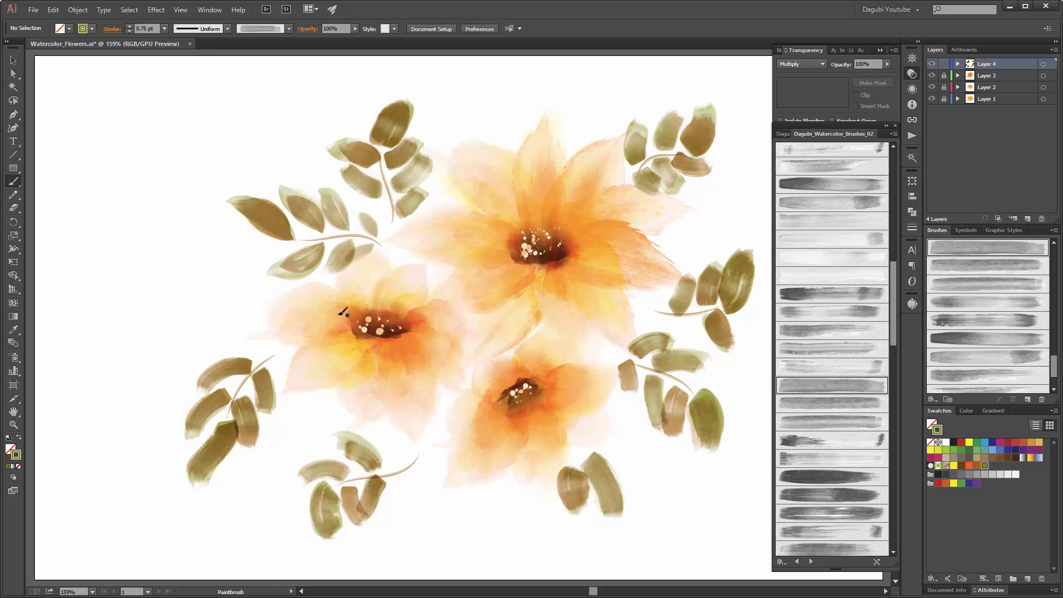
left_click_drag(349, 485, 362, 526)
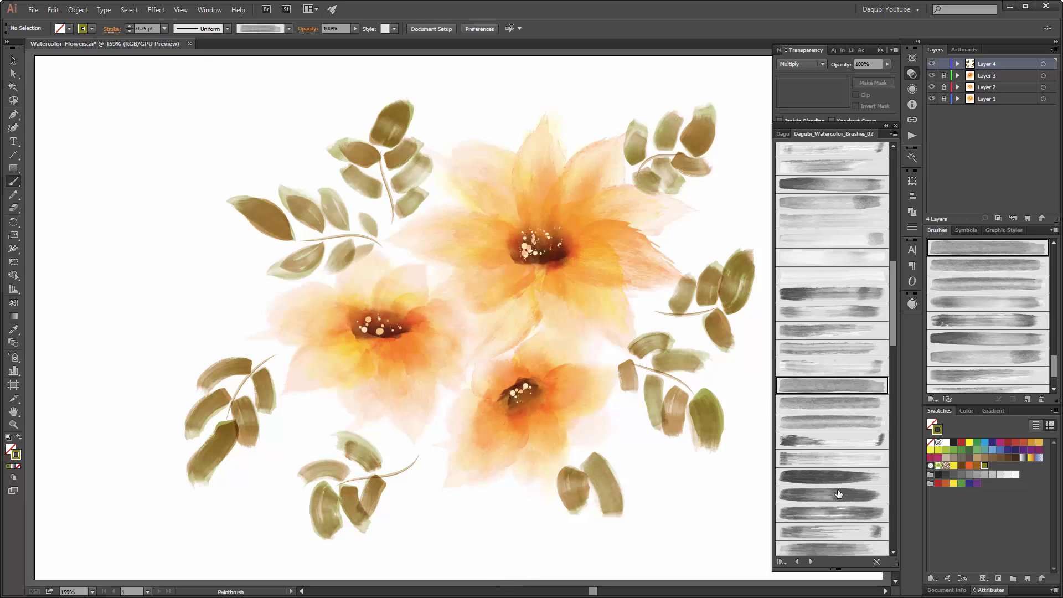
left_click(831, 396)
left_click(834, 347)
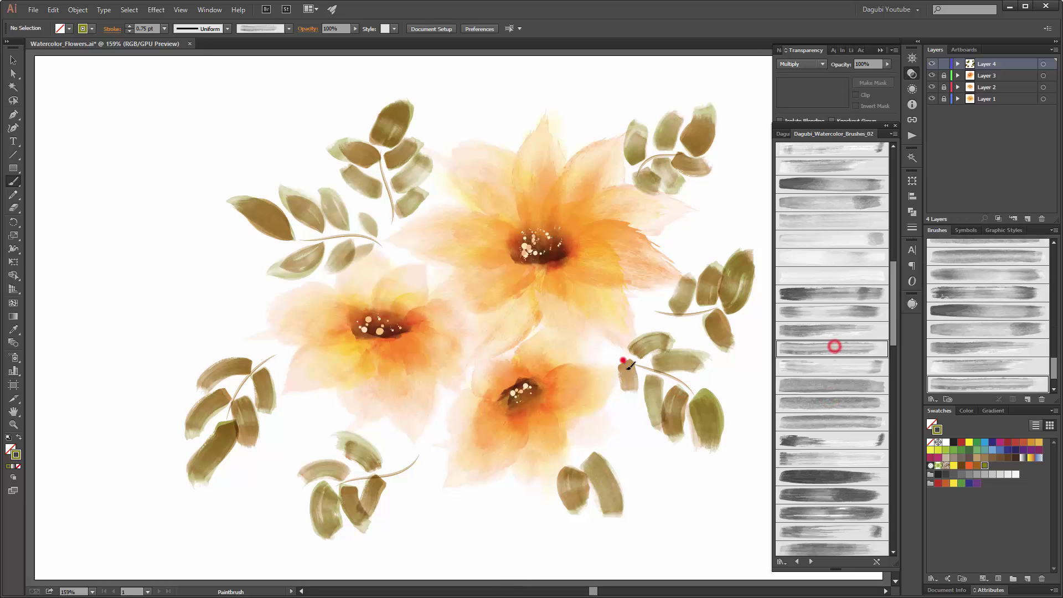
left_click_drag(629, 366, 622, 360)
Apply the oval width profile with tapered ends to all strokes on Layer 4.
left_click(1044, 63)
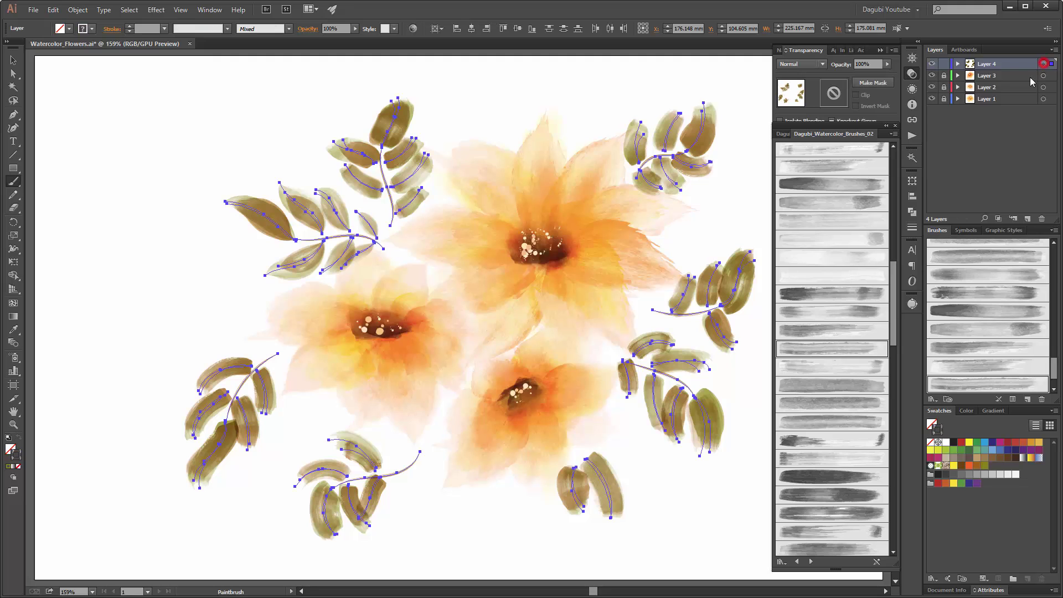
left_click(227, 28)
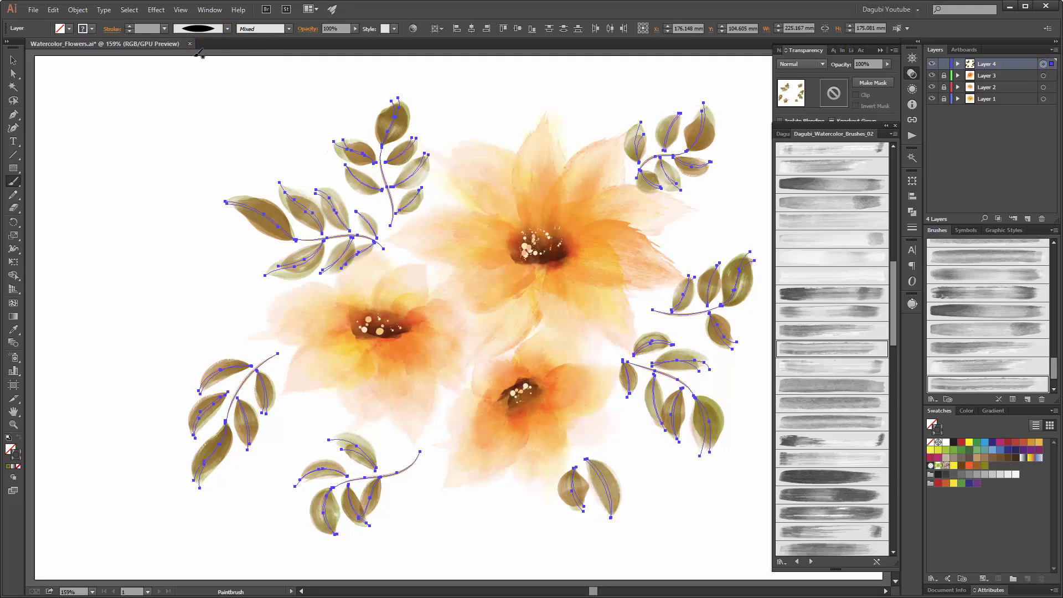
left_click(128, 141)
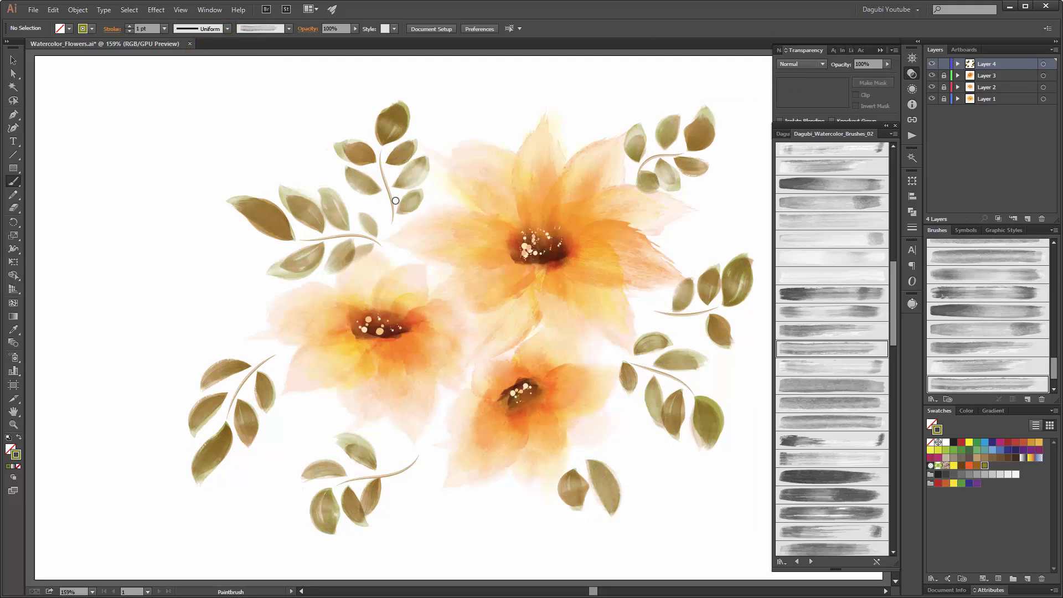
Set the opacity of the leaves nearest the base of the six Multiply stems to 65%.
scroll(380, 173, "up", 4)
key("v")
left_click(427, 269)
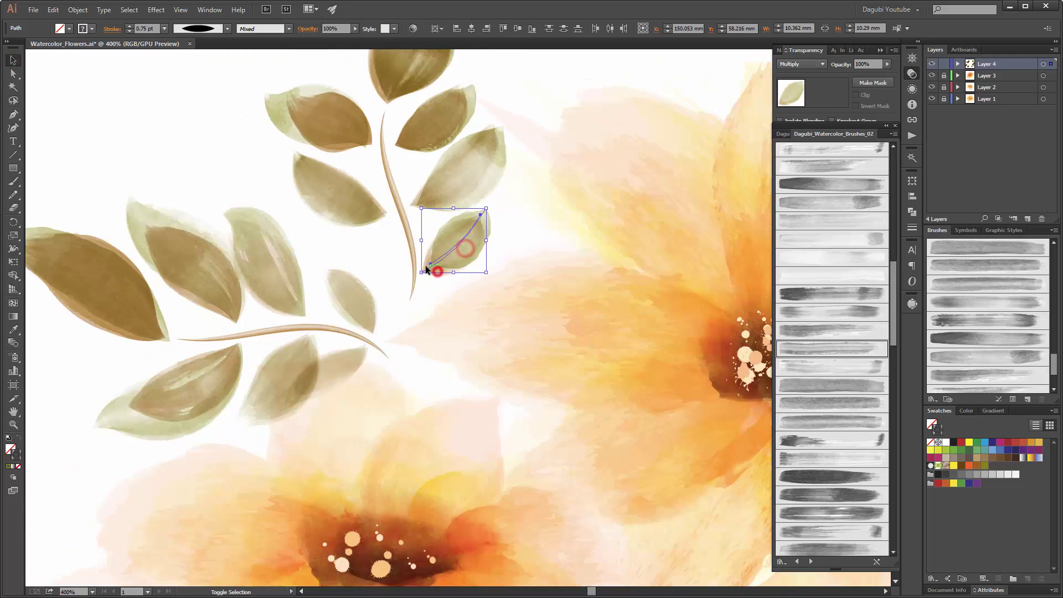
scroll(381, 400, "down", 4)
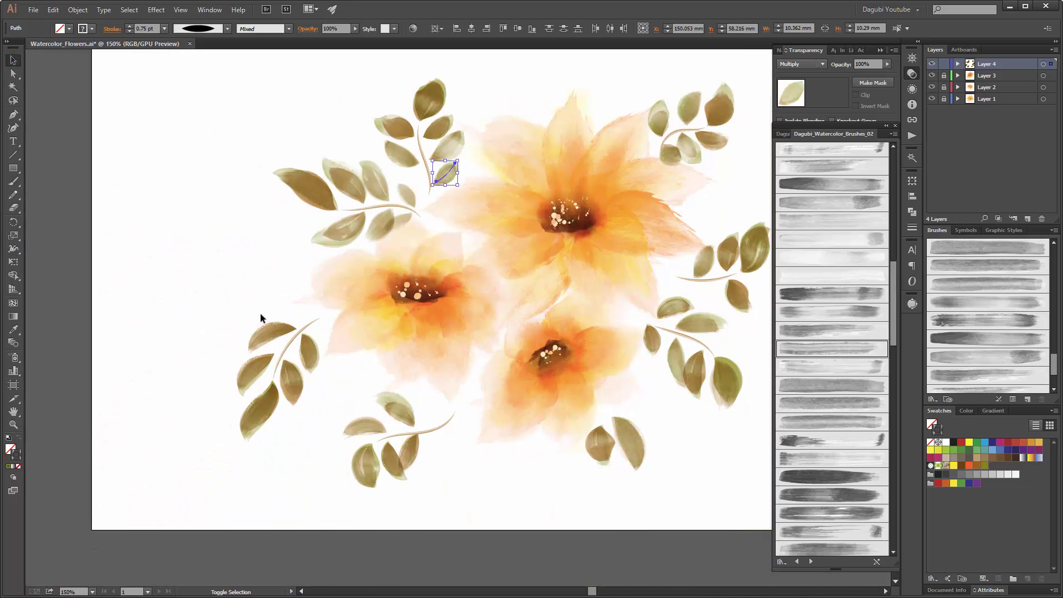
left_click(259, 317, "shift")
left_click(323, 365, "shift")
left_click_drag(400, 418, 400, 419)
left_click_drag(432, 447, 410, 448)
left_click_drag(665, 294, 637, 352)
left_click_drag(686, 252, 708, 265)
left_click_drag(657, 177, 674, 153)
left_click_drag(647, 108, 667, 120)
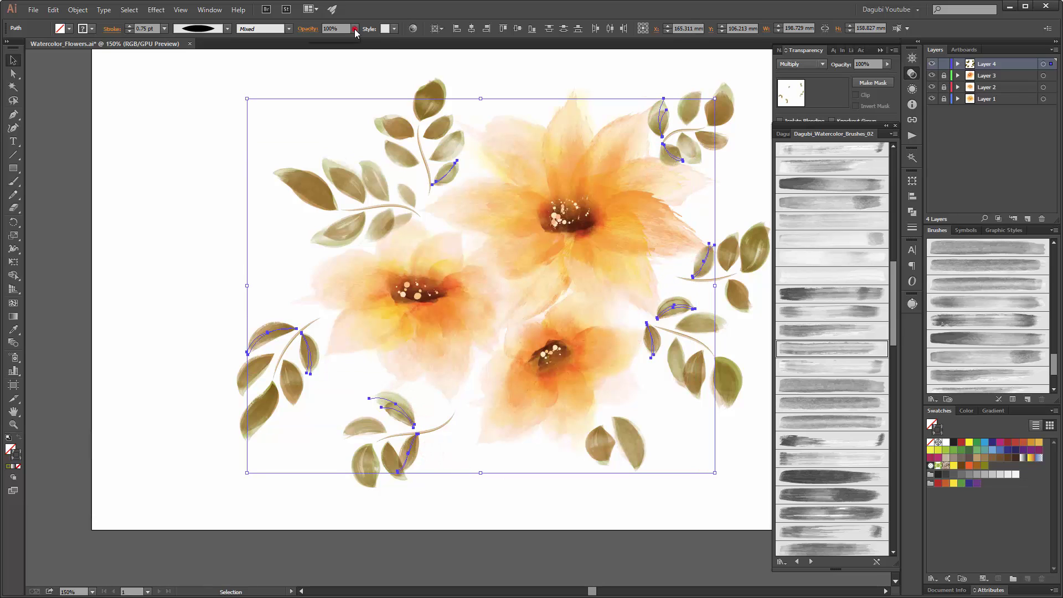
left_click_drag(344, 29, 314, 29)
type("70")
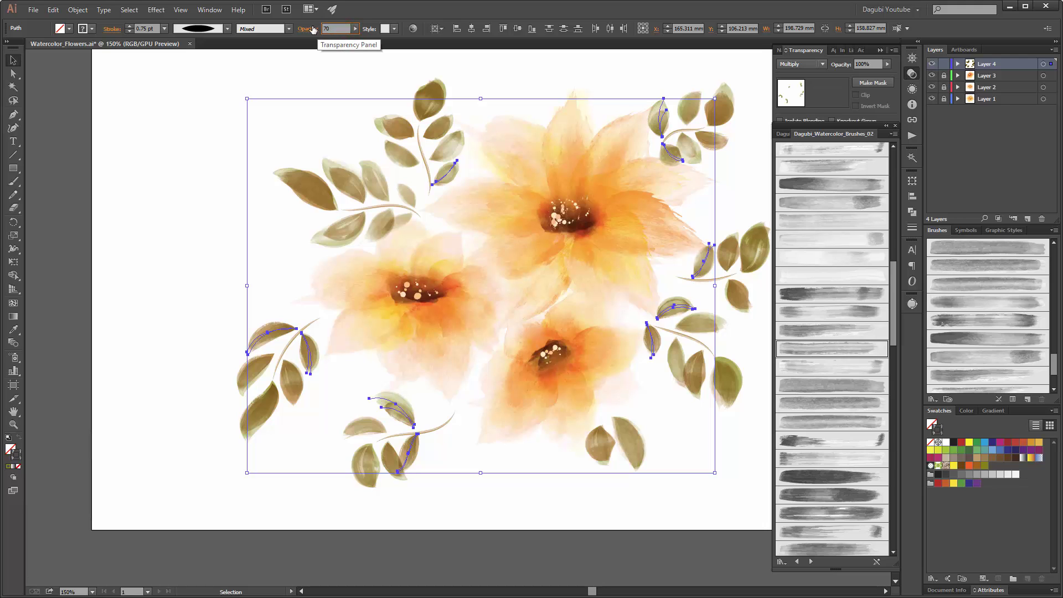
key("BackSpace")
key("BackSpace")
type("65")
key("Return")
left_click(133, 159)
Set the opacity of the middle leaves on the stems and the left leaf beneath the lowest flower to 75%.
scroll(443, 160, "up", 2)
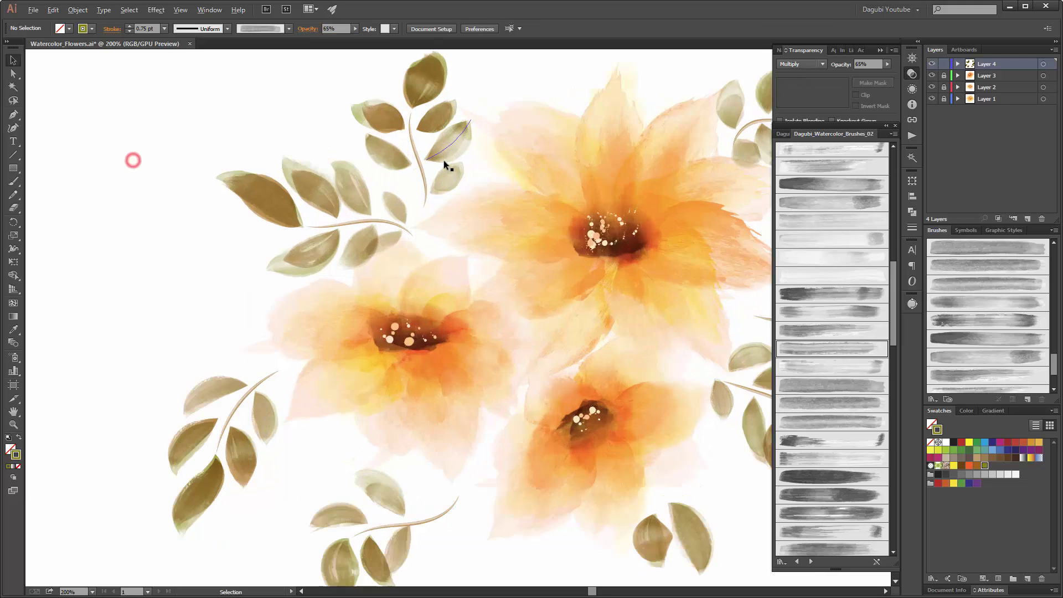
left_click_drag(412, 139, 455, 213)
left_click_drag(381, 204, 361, 222)
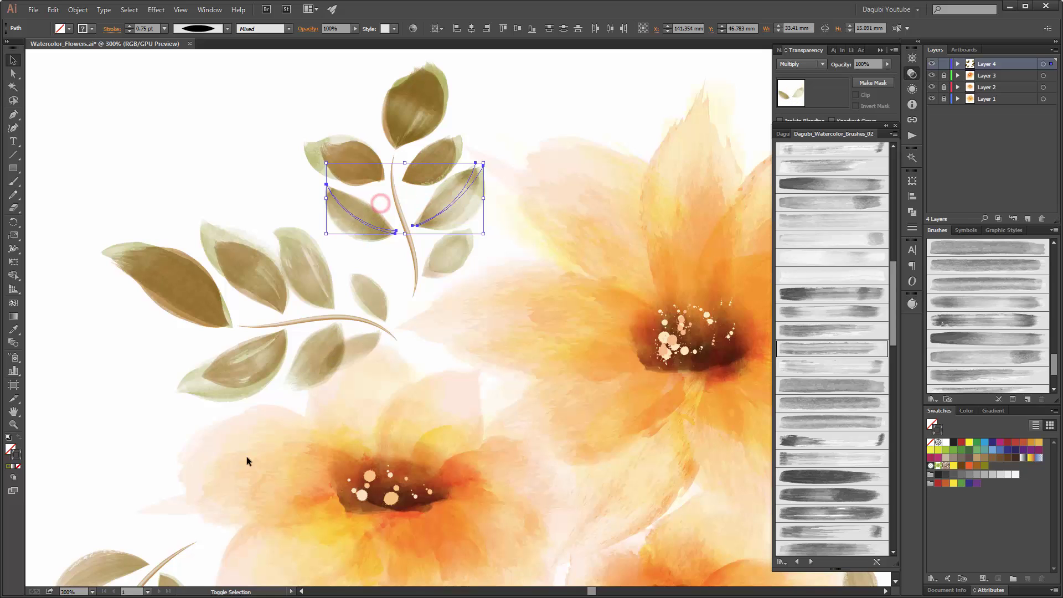
left_click_drag(262, 460, 479, 194)
left_click_drag(306, 341, 315, 368)
left_click_drag(351, 421, 349, 420)
left_click_drag(431, 485, 446, 322)
left_click_drag(586, 380, 544, 356)
left_click_drag(654, 293, 292, 295)
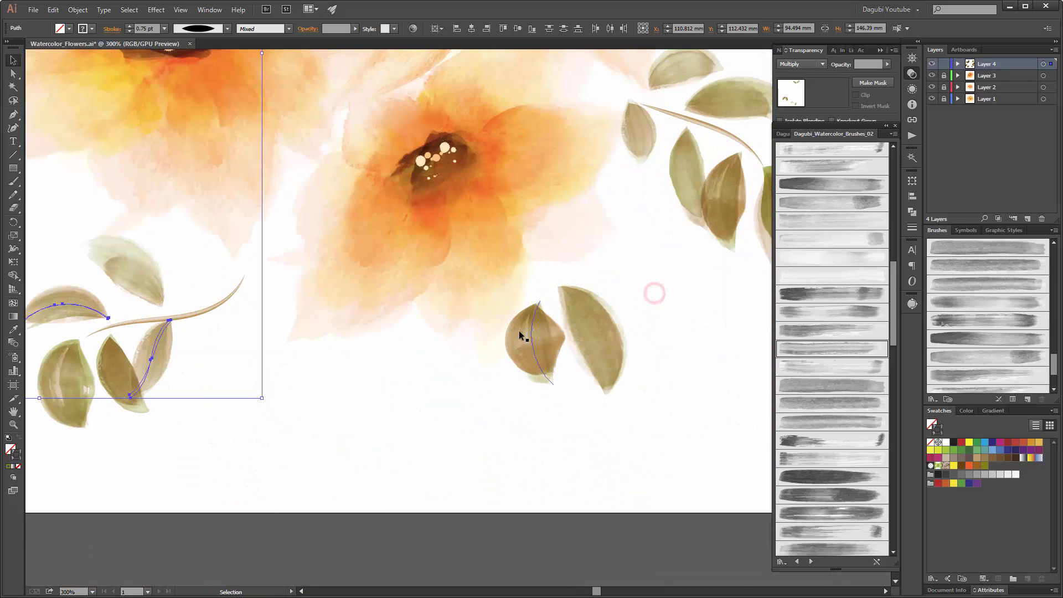
left_click_drag(510, 301, 542, 330)
left_click_drag(695, 207, 431, 399)
left_click_drag(496, 262, 478, 301)
left_click_drag(394, 374, 429, 350)
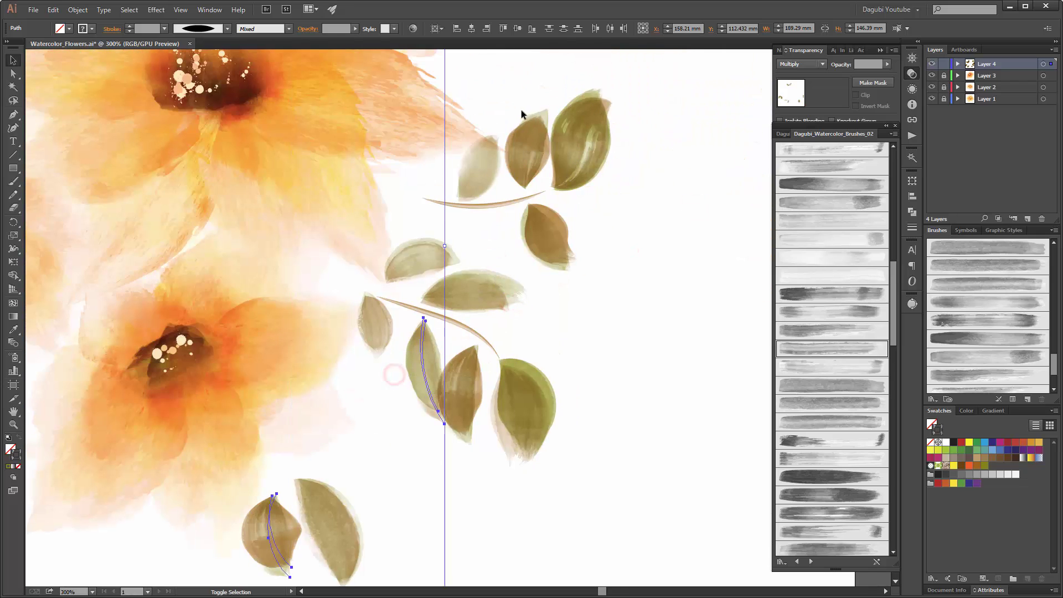
left_click_drag(522, 114, 540, 138)
left_click_drag(350, 233, 476, 570)
mouse_move(580, 196)
left_mouse_down()
mouse_move(563, 169)
mouse_move(581, 194)
left_mouse_up()
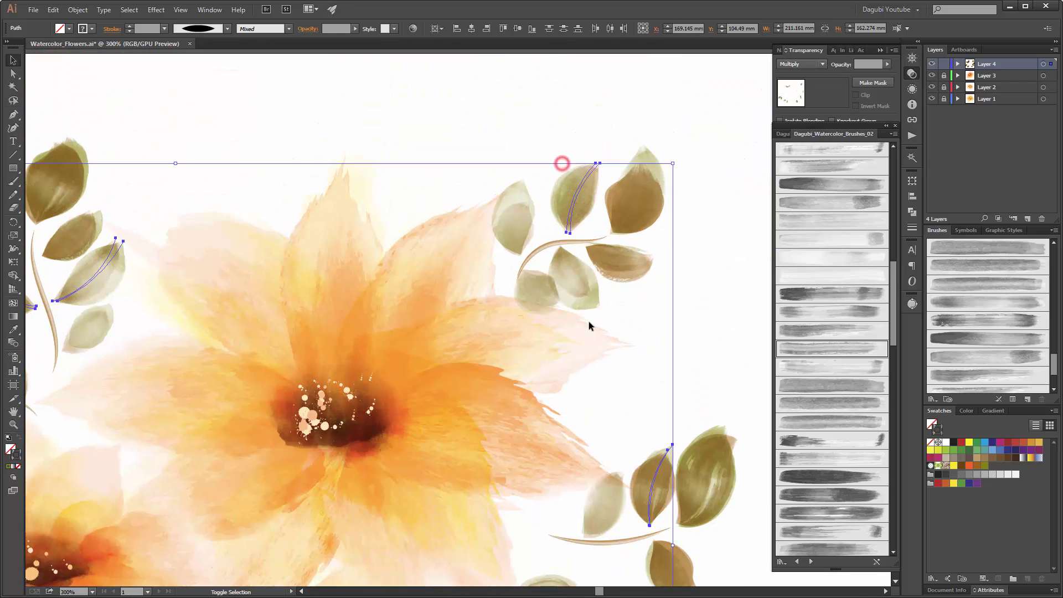
left_click_drag(590, 322, 578, 285)
left_click_drag(313, 255, 438, 273)
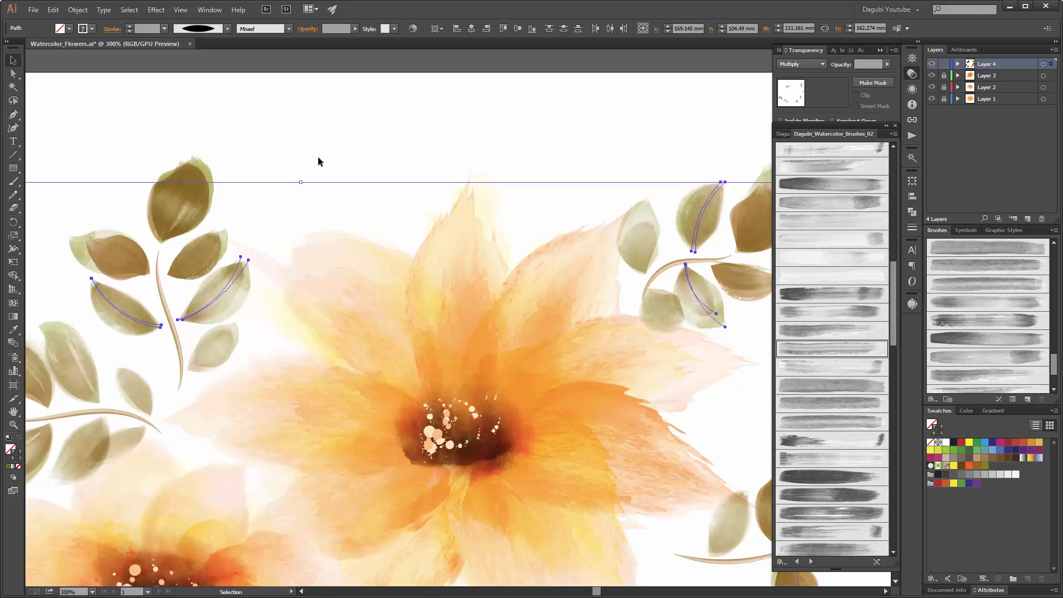
left_click_drag(207, 313, 285, 314)
left_click(341, 29)
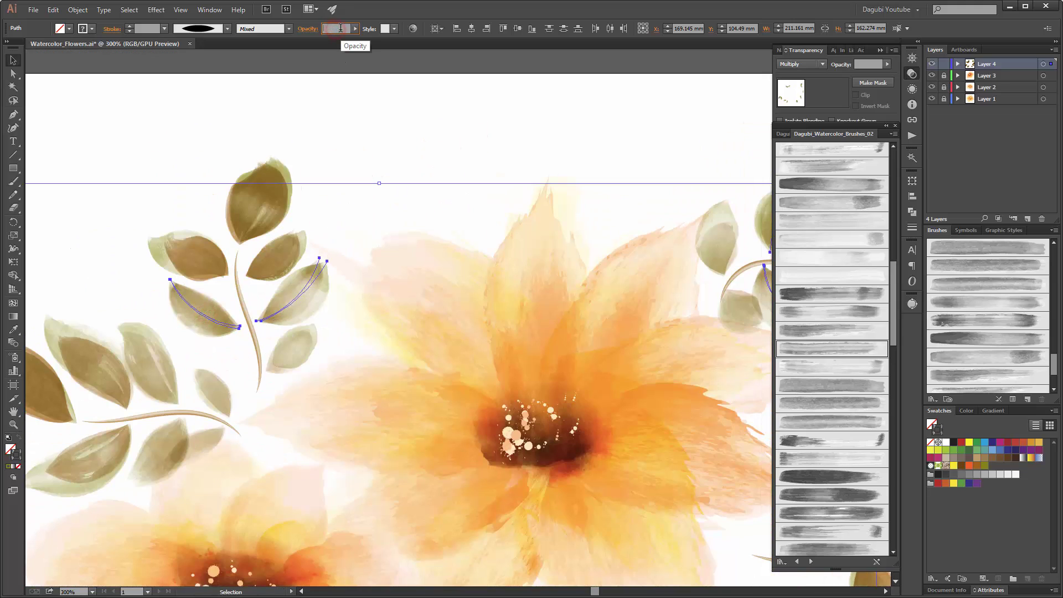
key("Return")
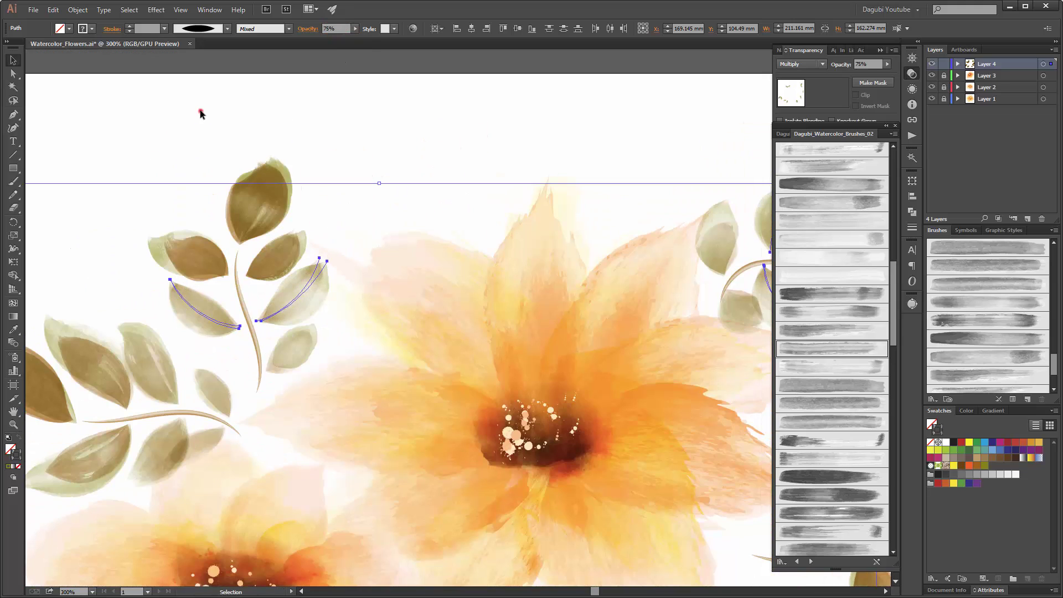
left_click(200, 111)
Set the opacity of the leaves next to the tip leaves and the larger leaf beneath the lowest flower to 85%.
left_click_drag(204, 209, 180, 258)
left_click_drag(330, 236, 282, 256)
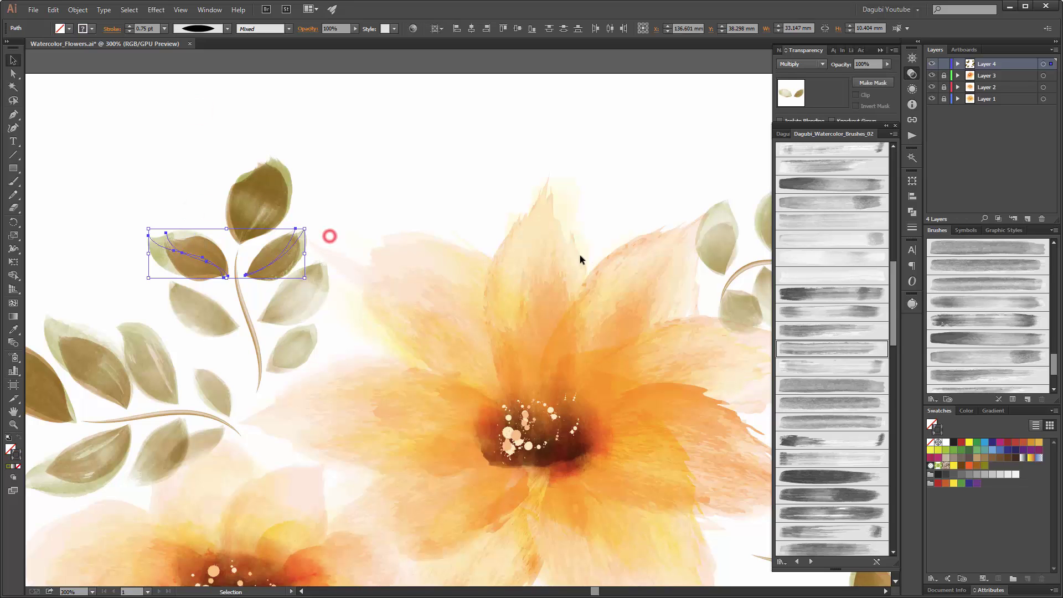
left_click_drag(582, 248, 317, 233)
left_click_drag(566, 264, 565, 263)
left_click_drag(629, 394, 566, 195)
left_click_drag(593, 441, 557, 393)
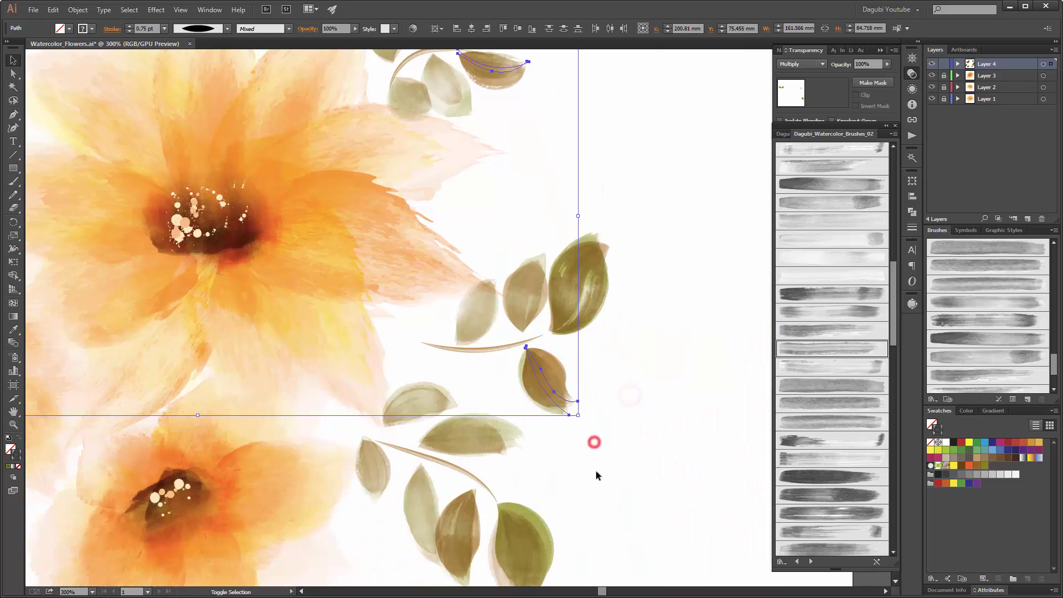
left_click_drag(653, 494, 700, 274)
left_click_drag(508, 411, 518, 341)
left_click_drag(372, 536, 408, 506)
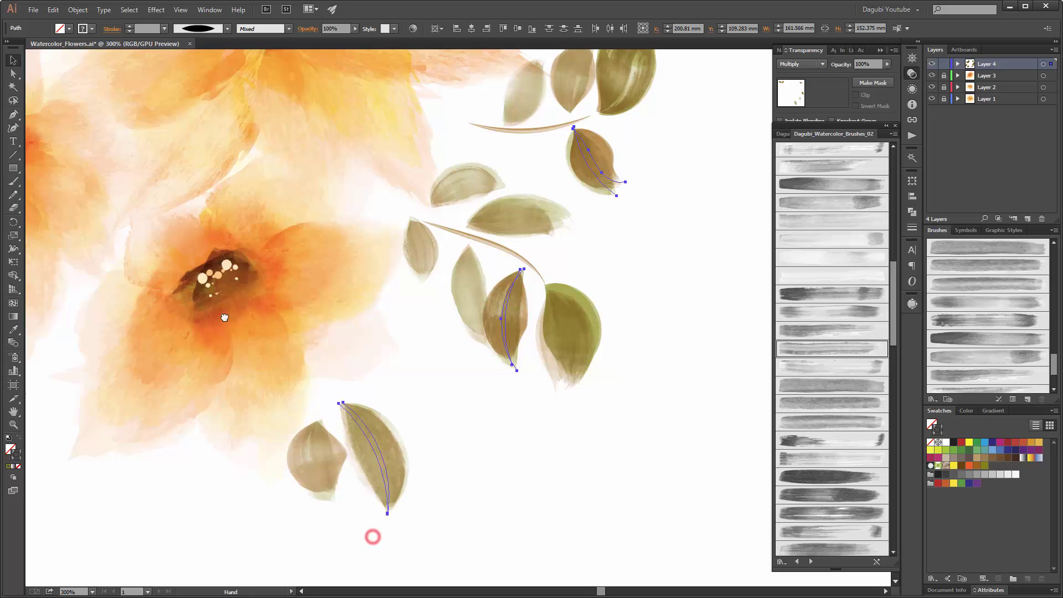
left_click_drag(225, 315, 577, 329)
left_click_drag(260, 559, 271, 533)
left_click_drag(167, 351, 460, 397)
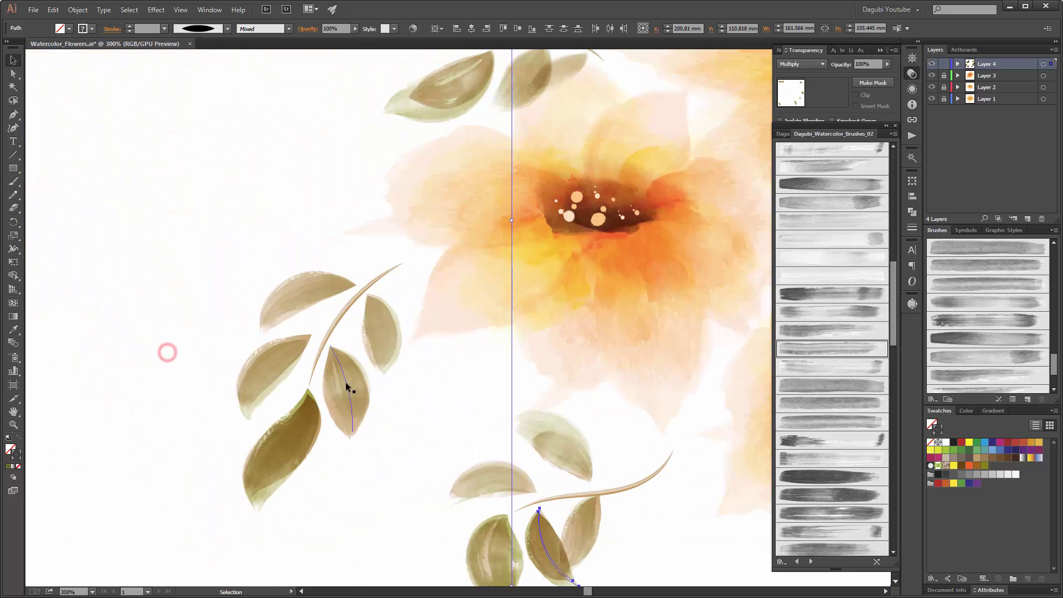
left_click_drag(382, 449, 348, 424)
left_click_drag(499, 197, 339, 537)
left_click_drag(508, 289, 432, 354)
left_click_drag(583, 351, 360, 347)
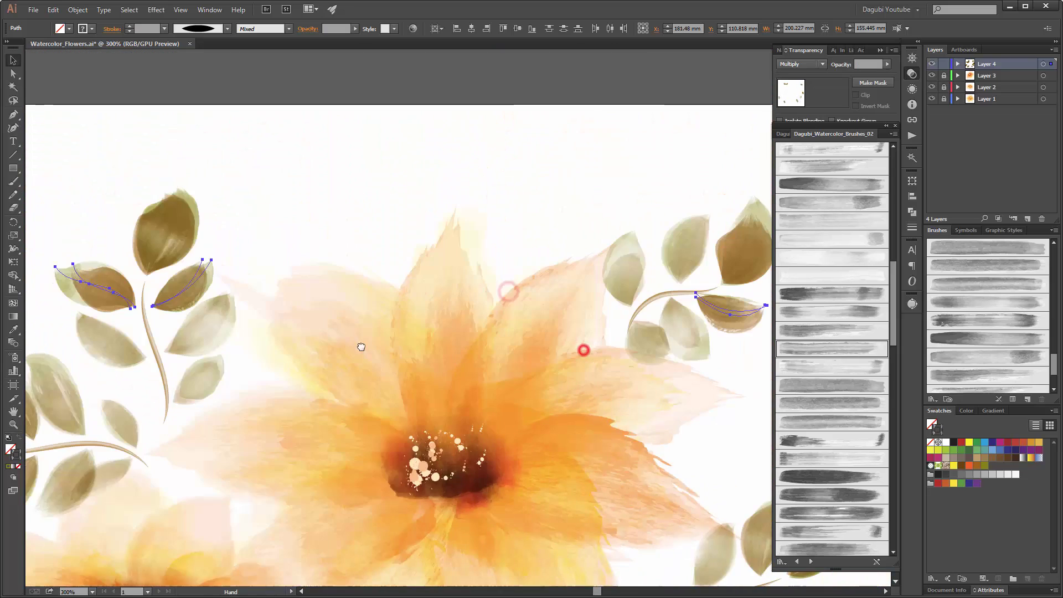
left_click(339, 29)
type("85")
key("Return")
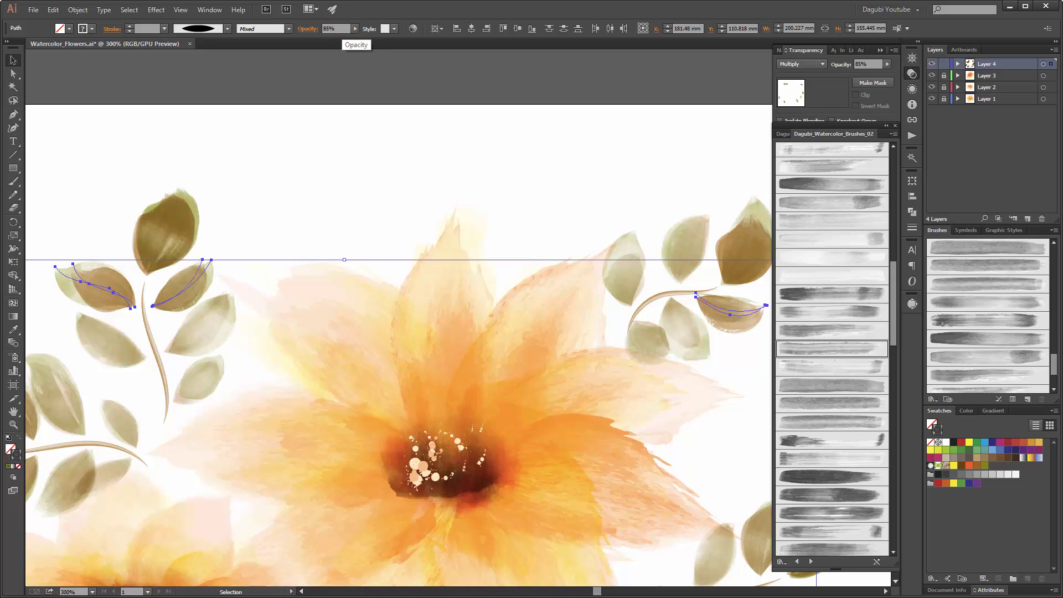
left_click(435, 79)
Fit the artboard in the window and save the document.
key("ctrl+0")
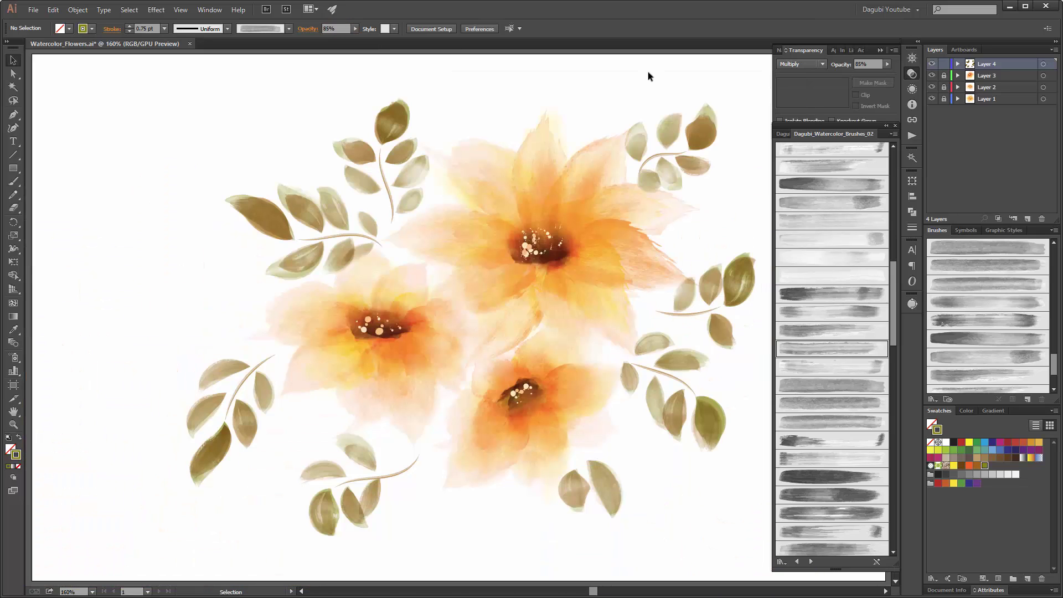
key("ctrl+s")
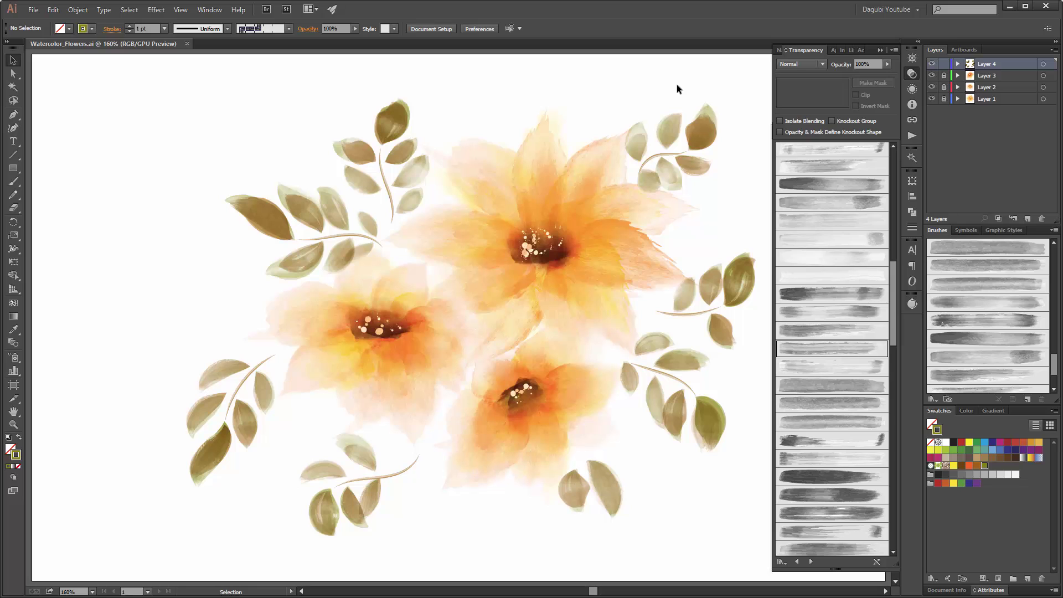
Set the opacity of the whole Layer 4 to 80% and save the document.
left_click(1042, 66)
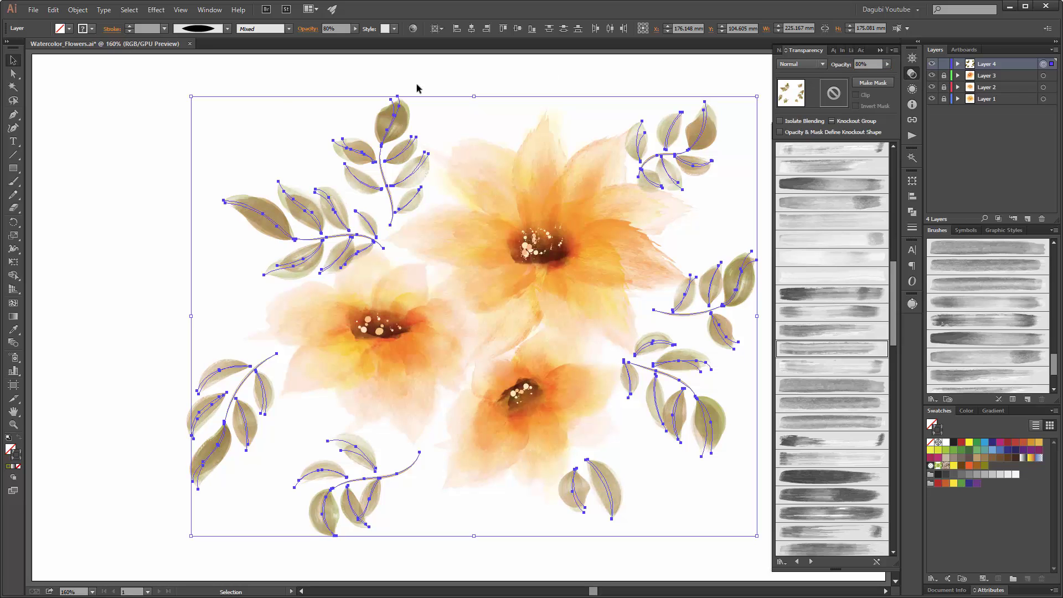
left_click(131, 93)
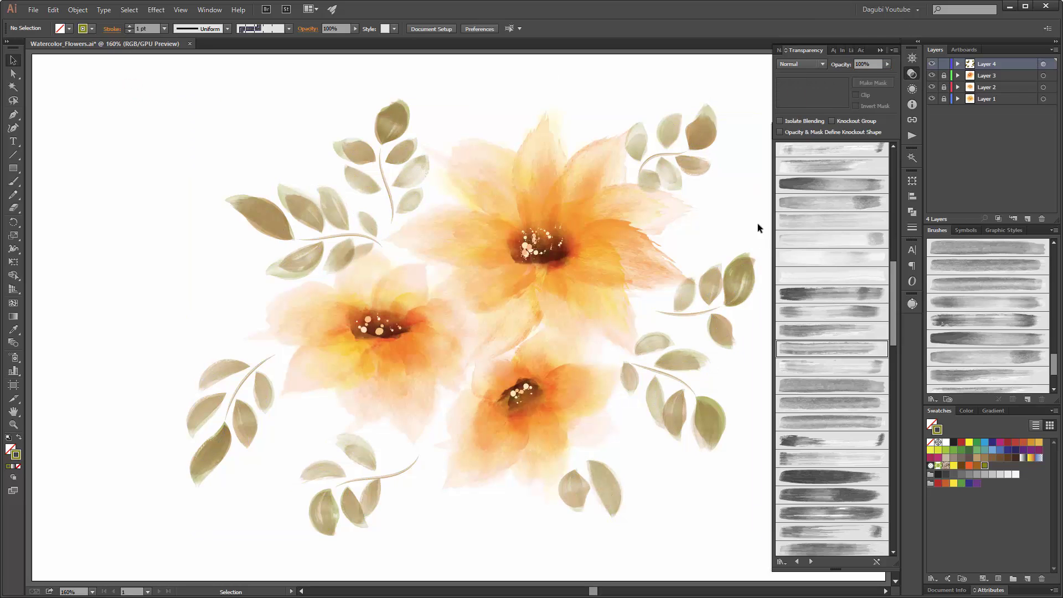
key("ctrl+s")
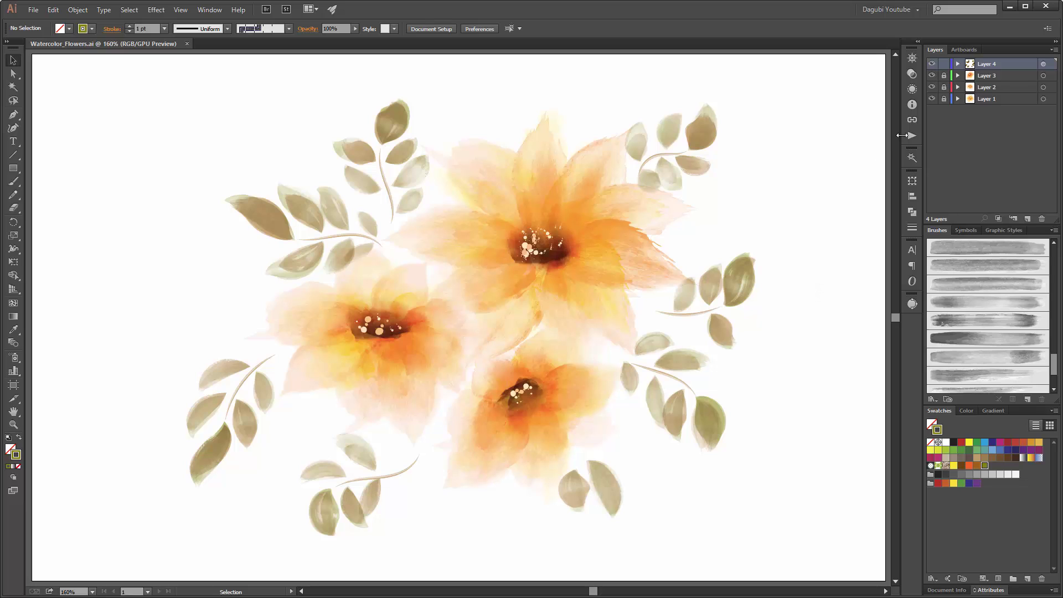
Lock Layer 4 and add a new layer beneath Layer 1 at the bottom of the layer stack.
left_click(945, 63)
left_click(1027, 219)
left_click_drag(1011, 63, 1009, 116)
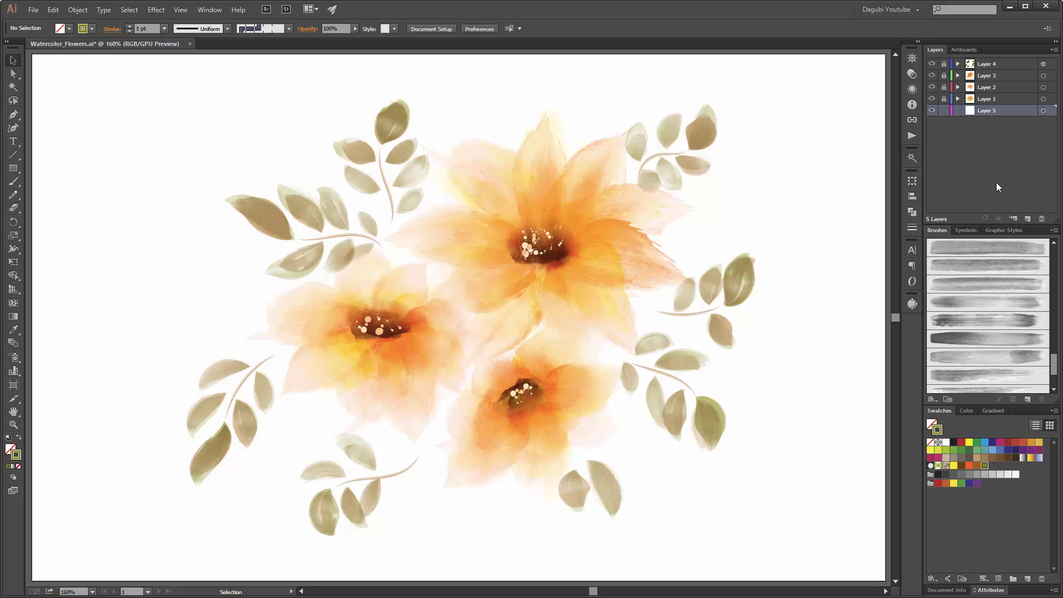
Load the Dagubi_Watercolor_Brushes_01 library and add the splash brushes Bildpinsel 36, 37, 38, 39 and 19 to the document's brushes.
left_click(933, 400)
mouse_move(950, 493)
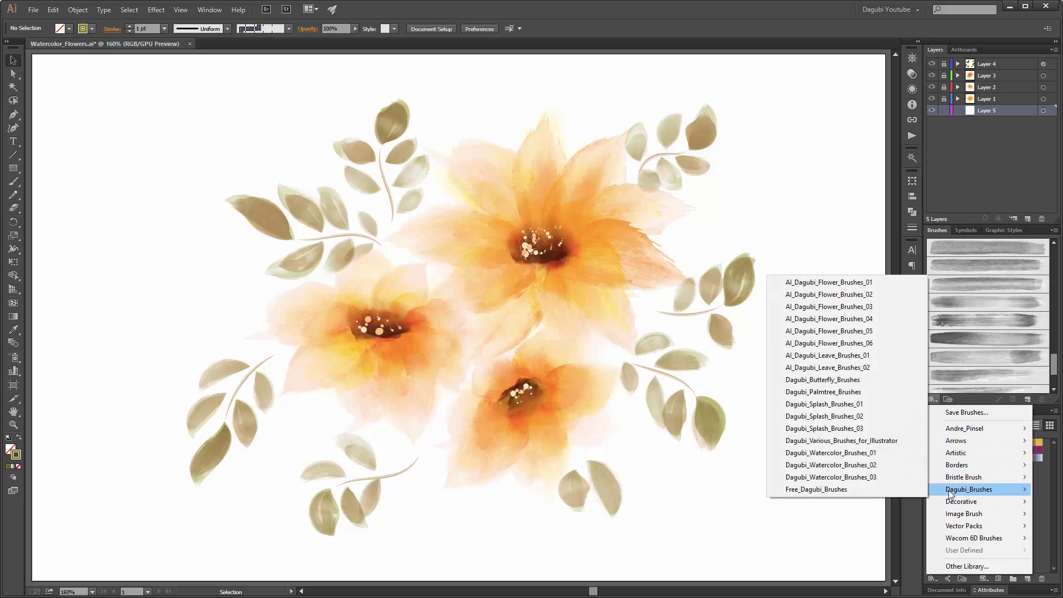
left_click(837, 452)
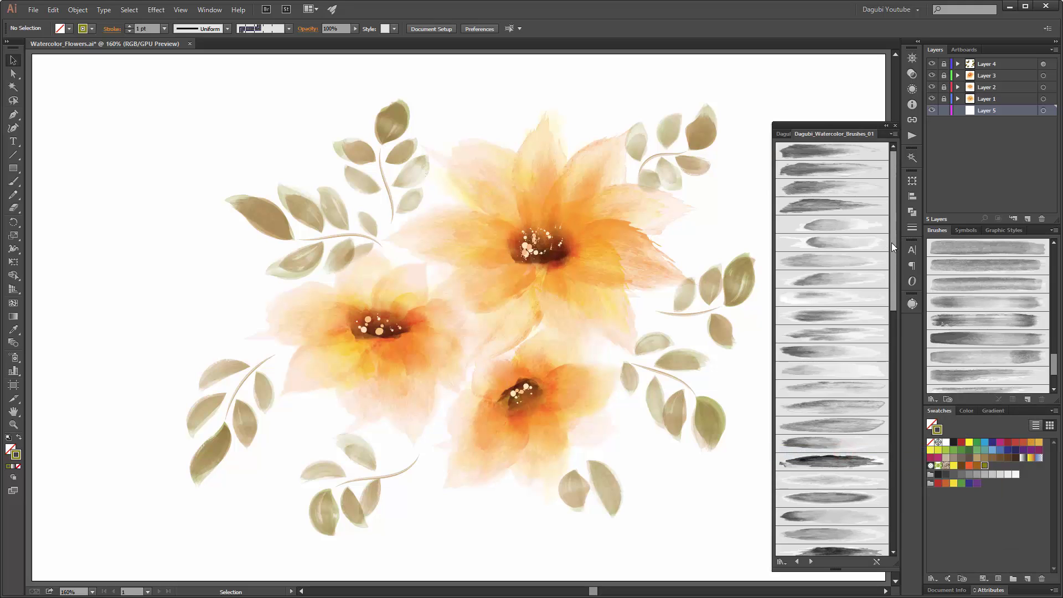
mouse_move(892, 248)
left_mouse_down()
mouse_move(919, 427)
mouse_move(912, 461)
left_mouse_up()
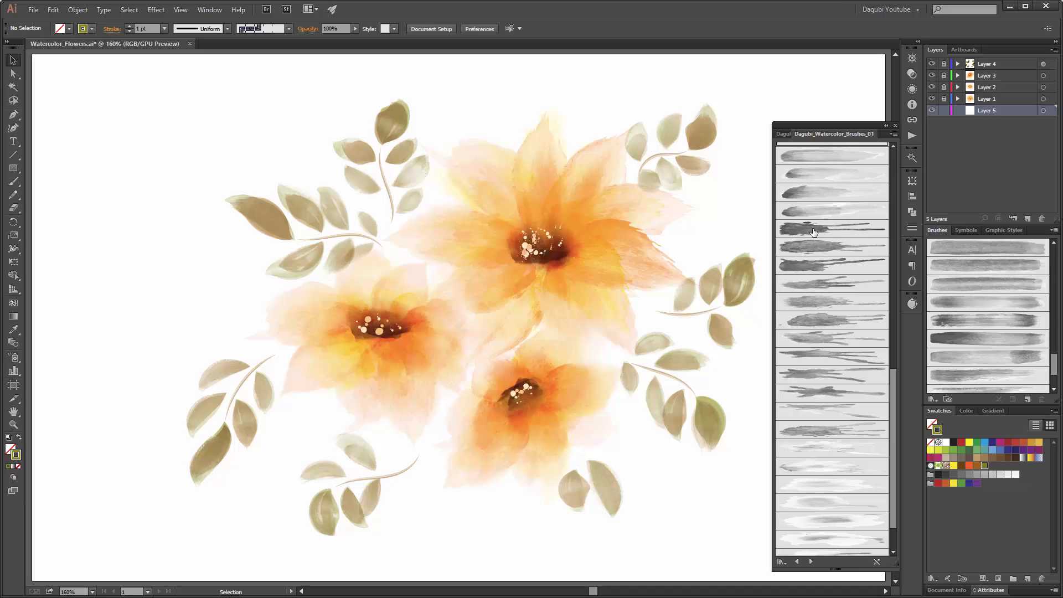
left_click(811, 228)
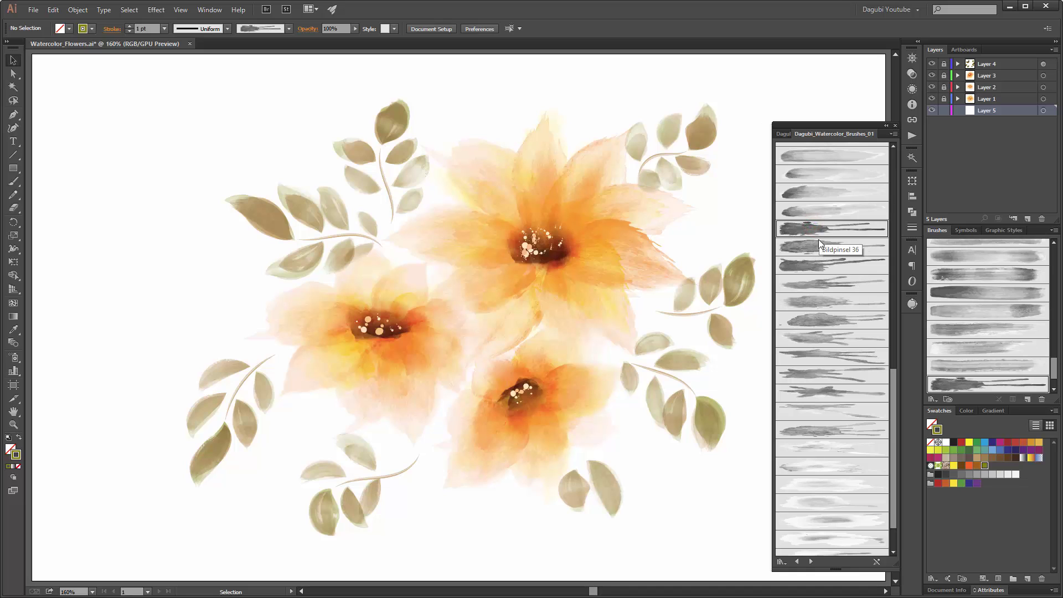
left_click(818, 248)
left_click(819, 264)
left_click(820, 283)
left_click(822, 301)
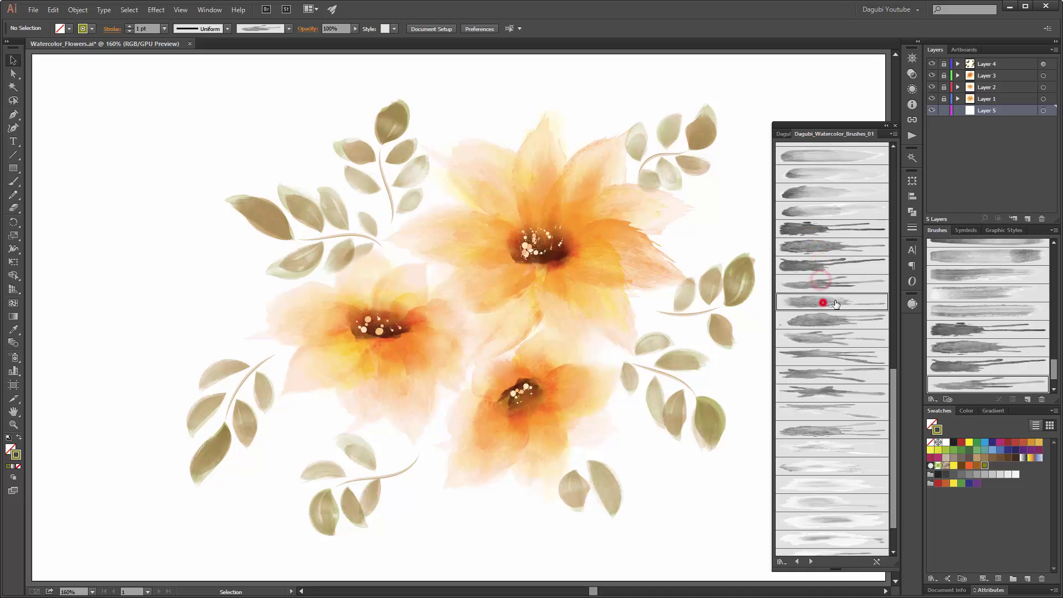
Set the art brushes Bildpinsel 36 and Bildpinsel 37 to Scale Proportionately.
scroll(1052, 365, "down", 2)
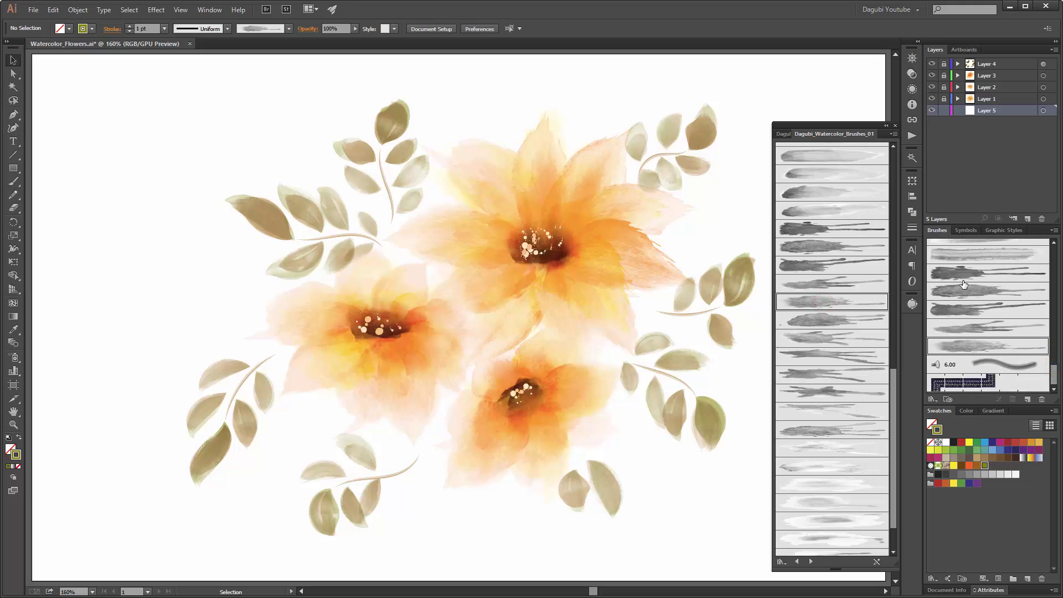
double_click(962, 273)
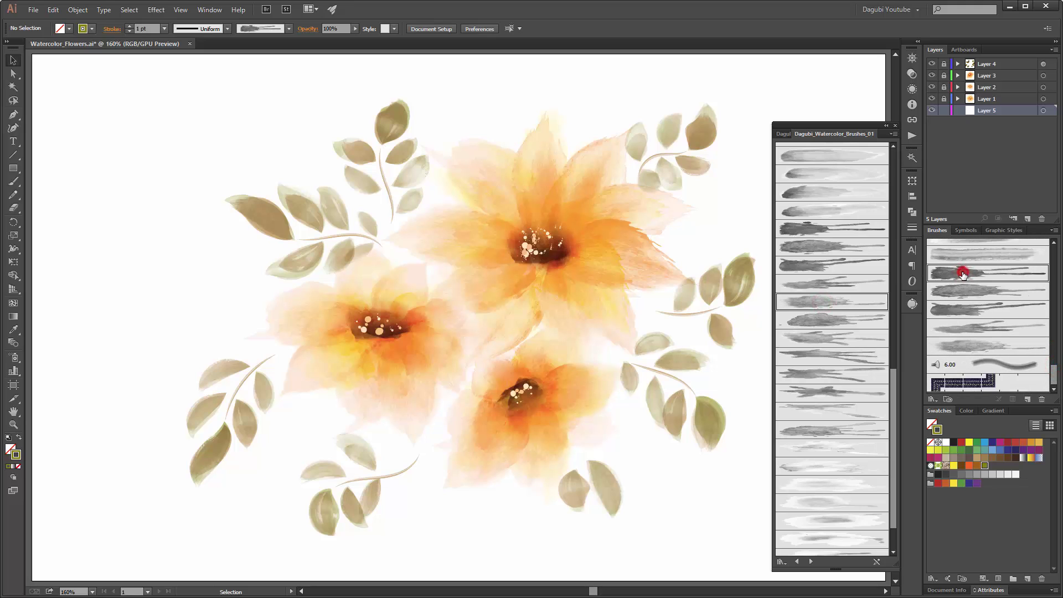
left_click(99, 173)
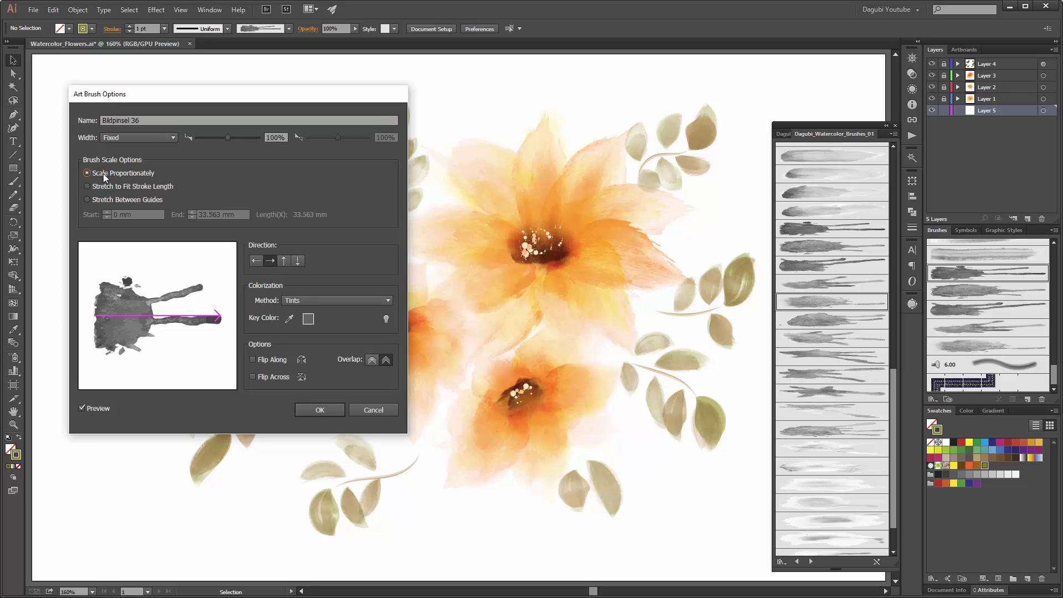
left_click(323, 408)
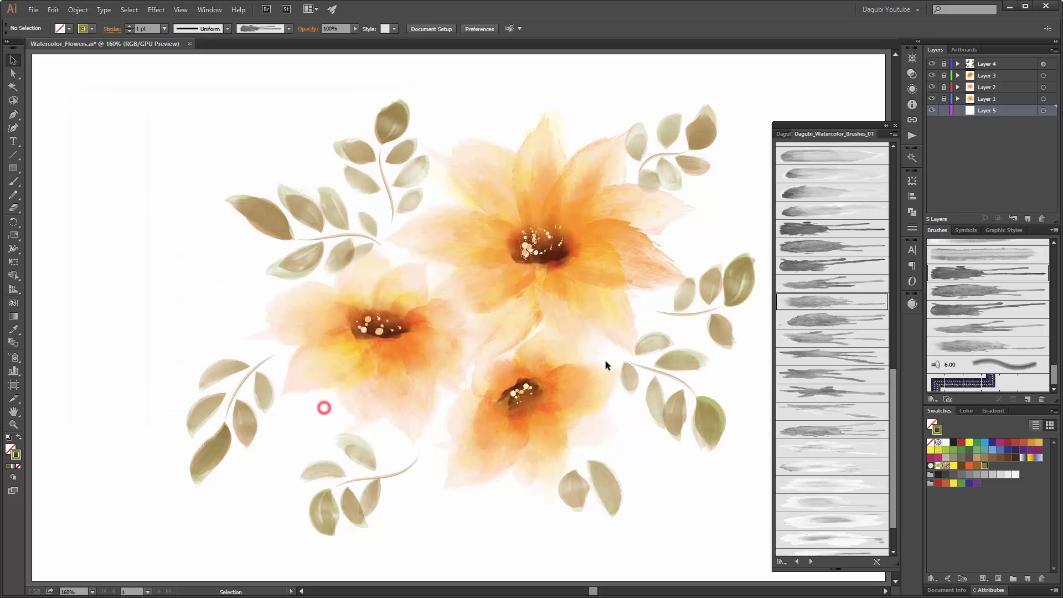
double_click(961, 273)
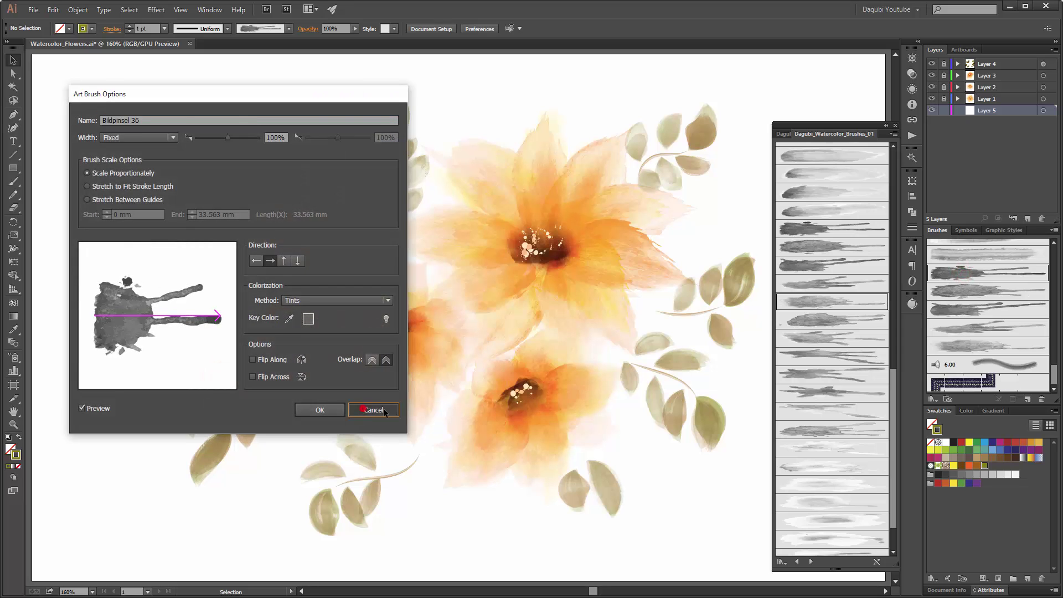
left_click(362, 408)
double_click(967, 290)
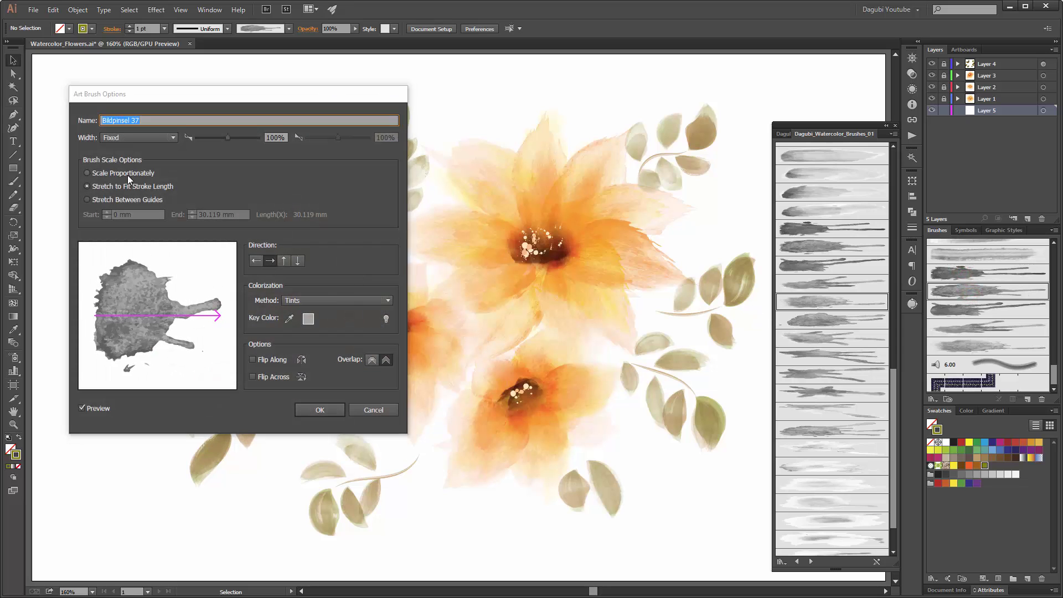
left_click(127, 173)
left_click(312, 410)
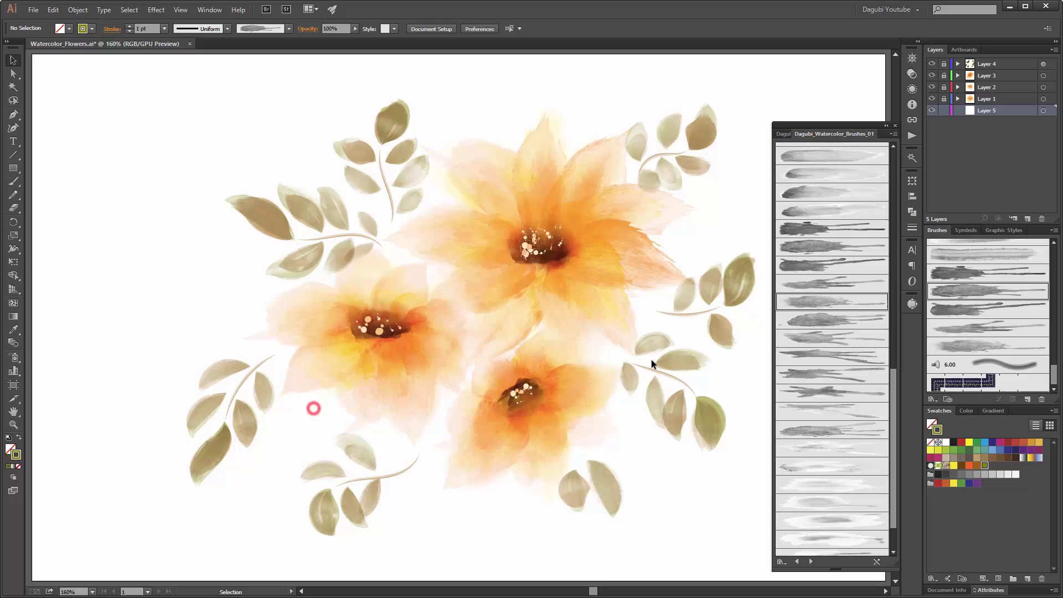
Set the art brushes Bildpinsel 38, Bildpinsel 19 and Bildpinsel 39 to Scale Proportionately.
double_click(1001, 310)
left_click(106, 175)
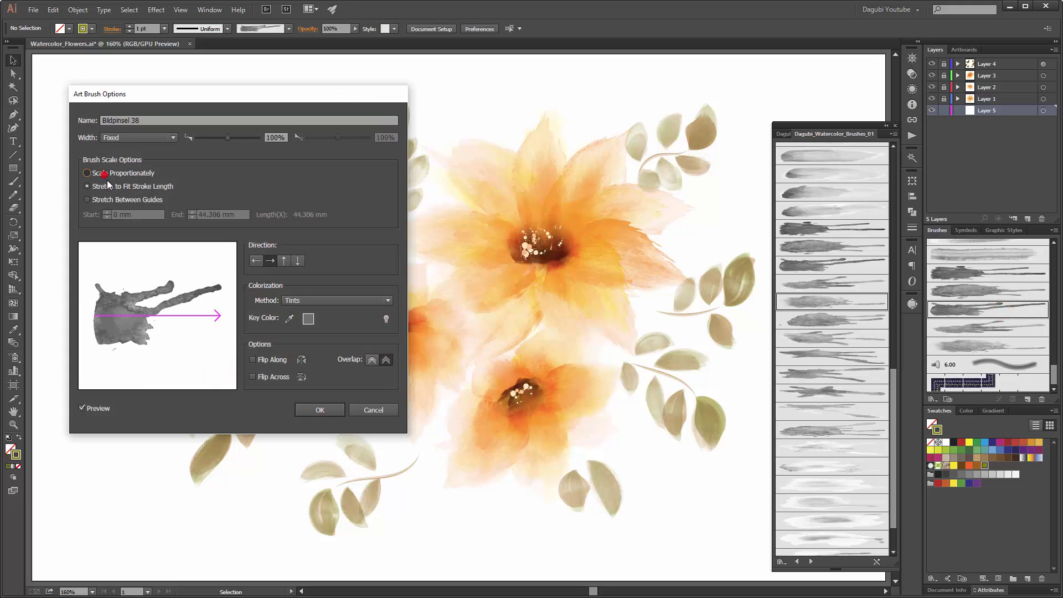
left_click(309, 409)
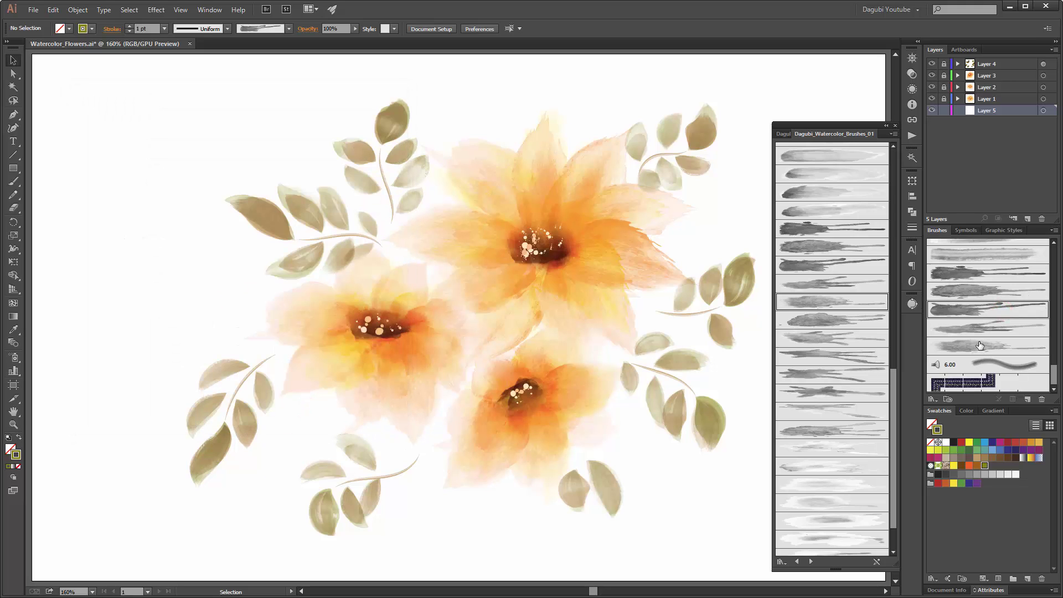
double_click(973, 345)
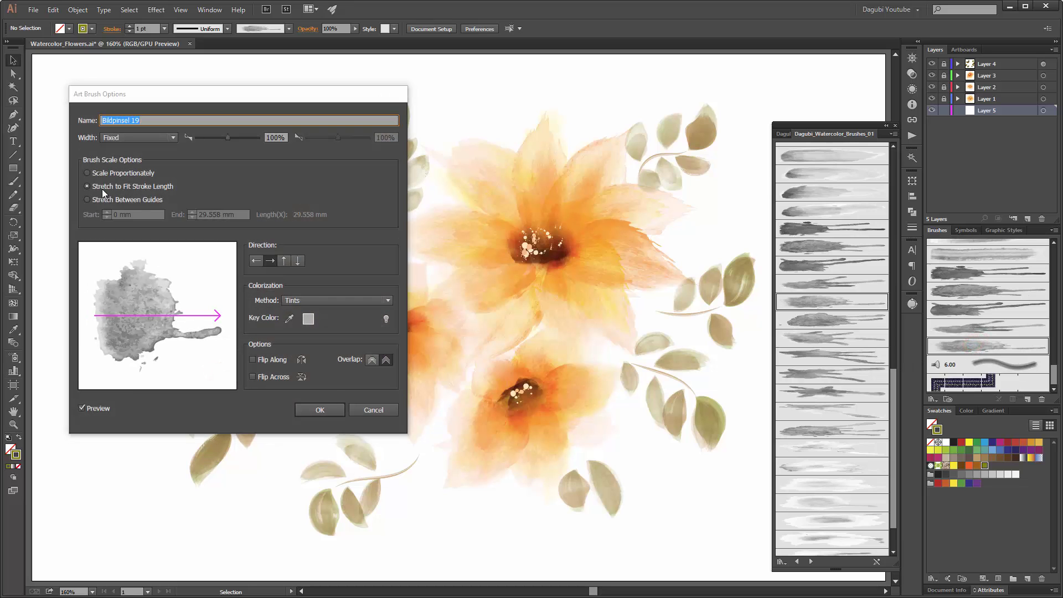
left_click(105, 173)
left_click(333, 411)
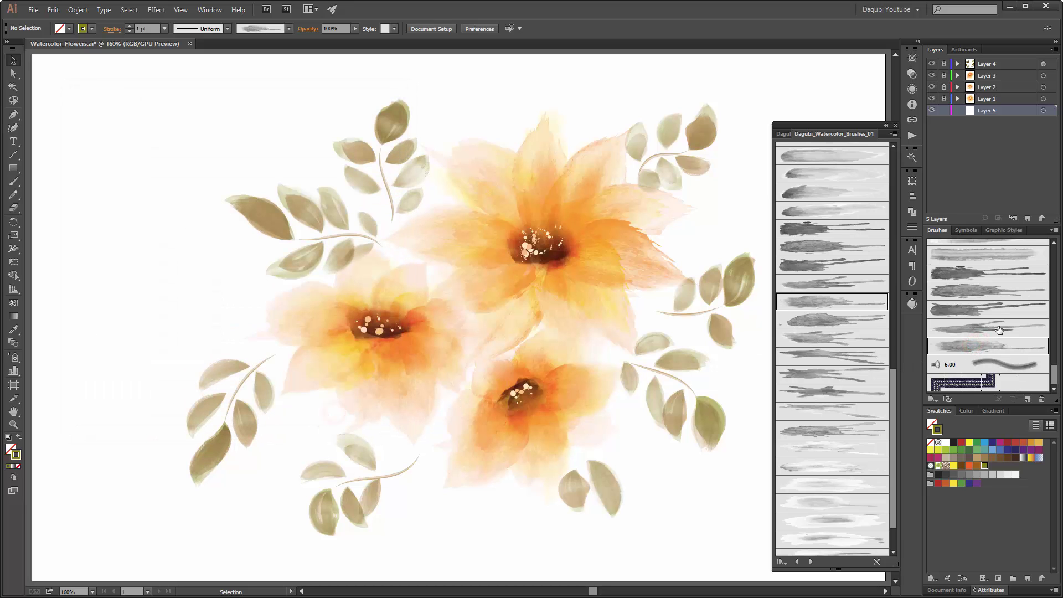
double_click(995, 327)
left_click(127, 172)
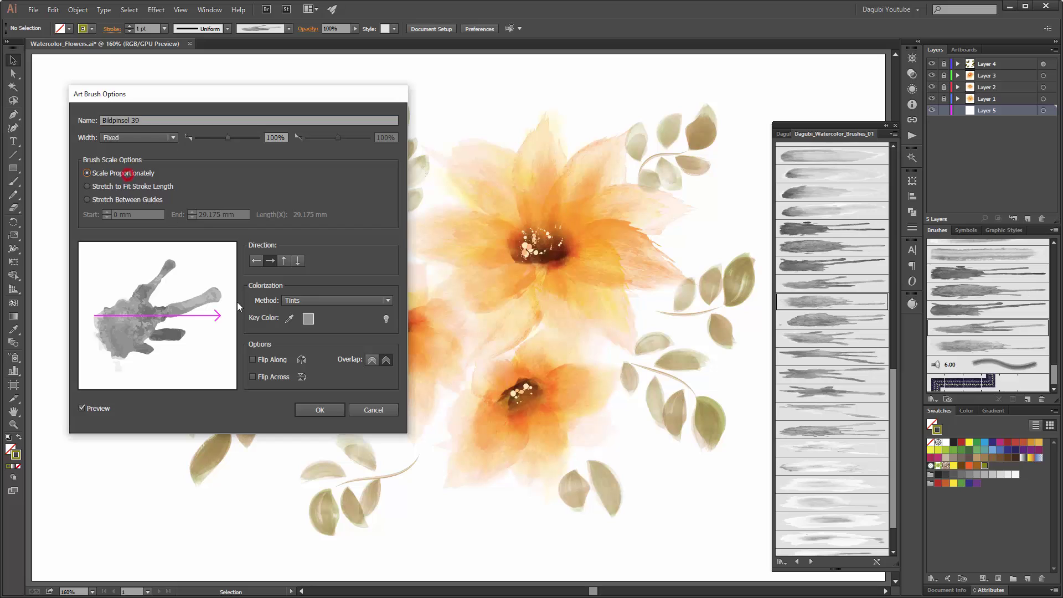
left_click(329, 414)
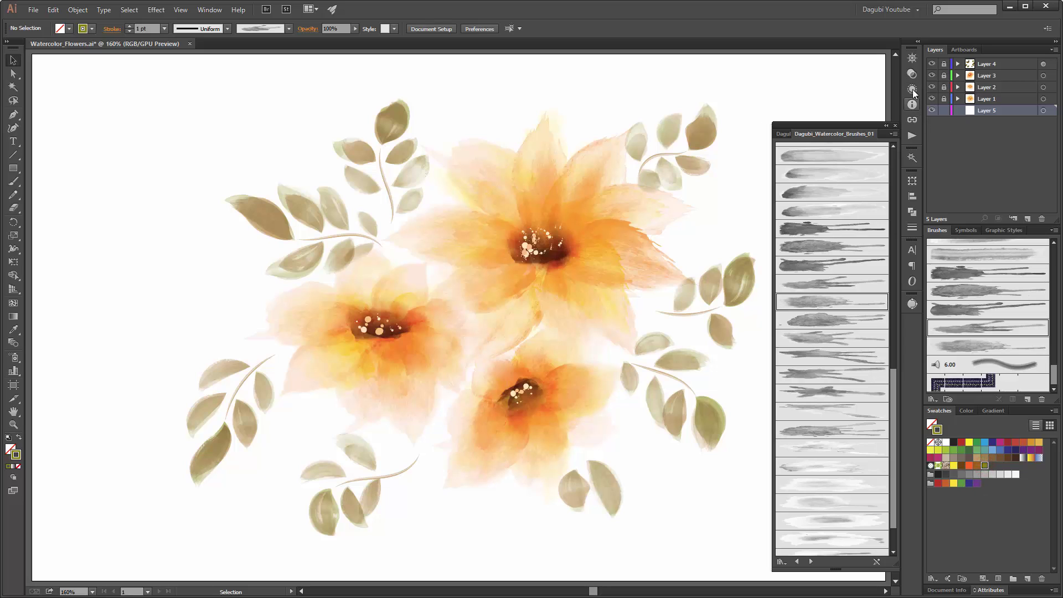
Set the blending mode for new strokes to Multiply and their opacity to 40%.
left_click(909, 75)
left_click(797, 62)
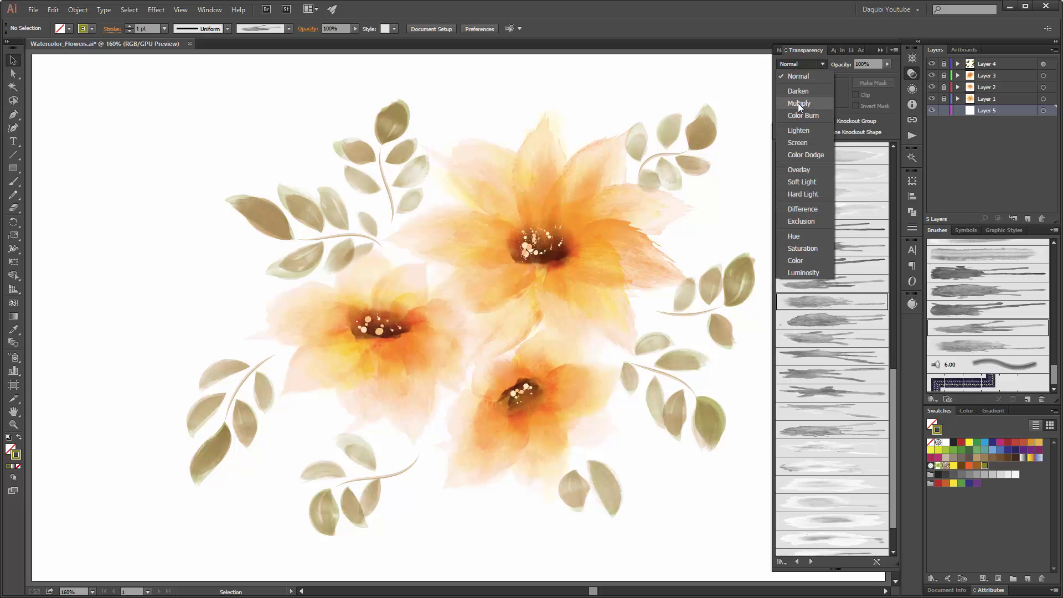
left_click(799, 104)
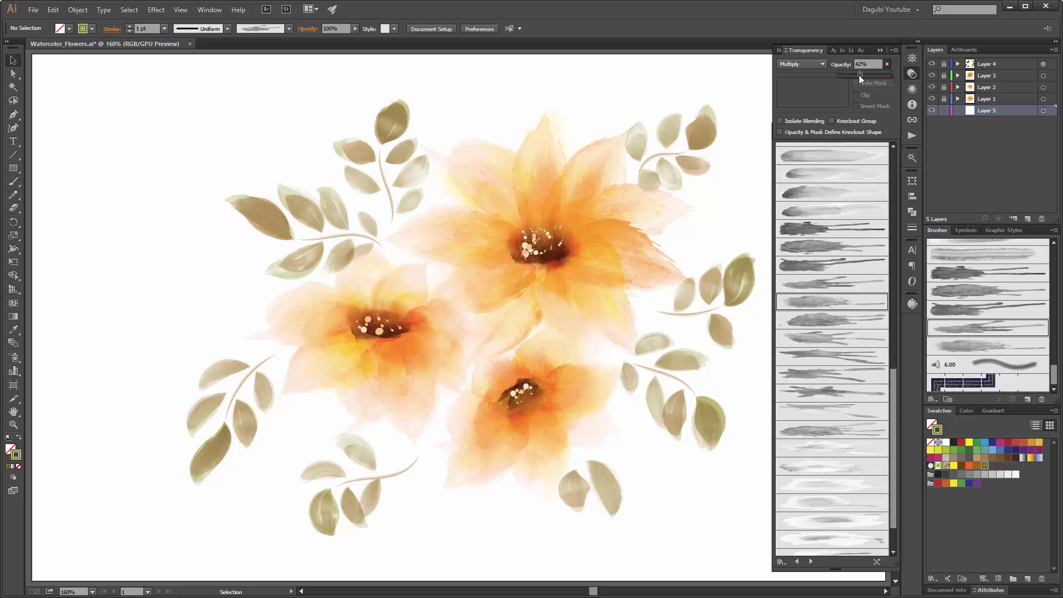
left_click(801, 15)
Paint an olive Bildpinsel 36 splash from the large flower up past its upper-left petals and lower its opacity to 7%.
mouse_move(1055, 378)
left_mouse_down()
mouse_move(1052, 368)
mouse_move(1006, 371)
left_mouse_up()
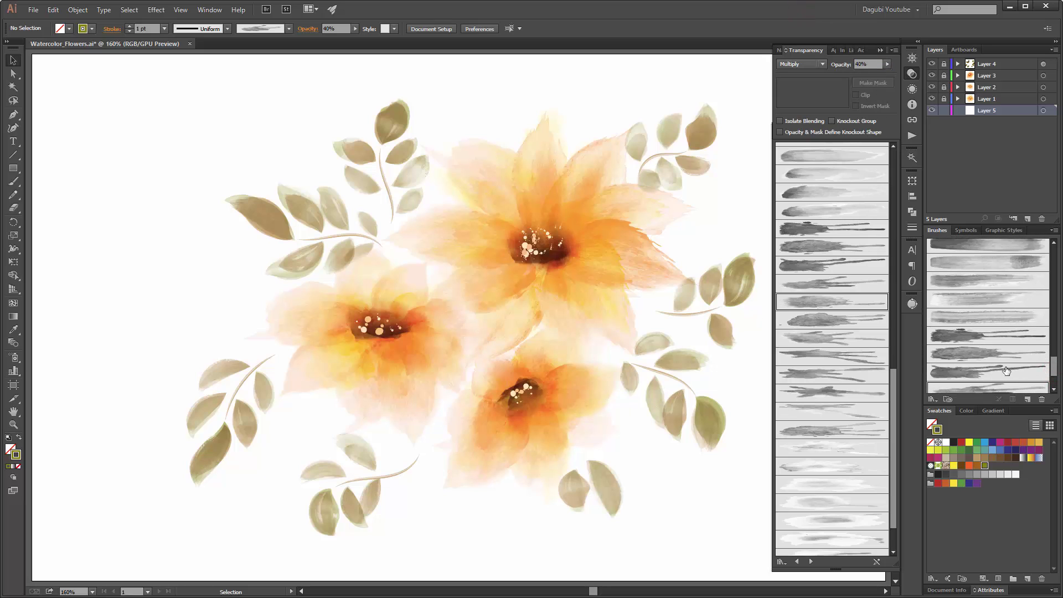
left_click(982, 339)
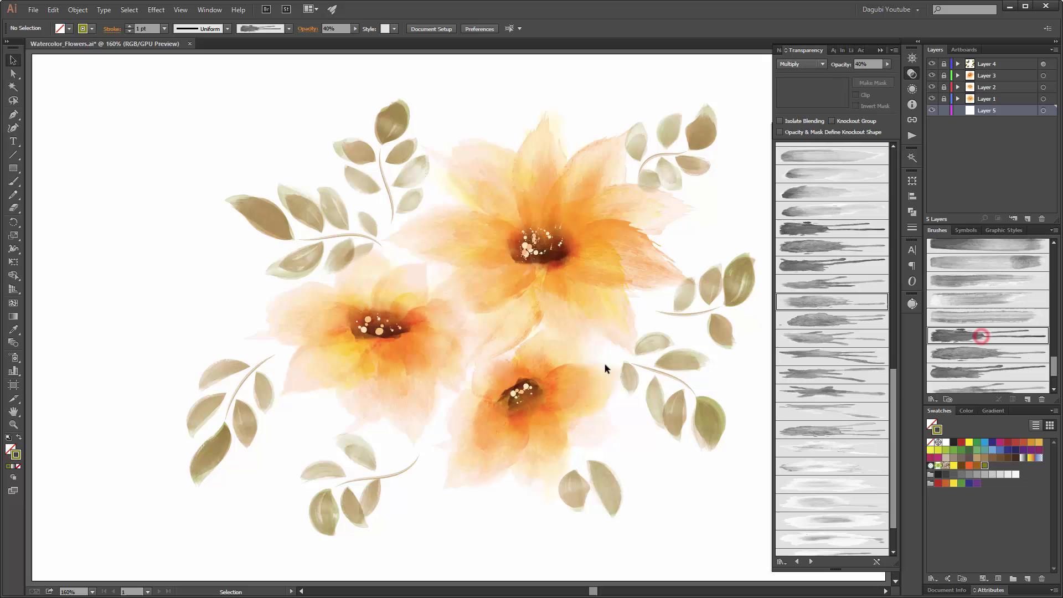
left_click(12, 183)
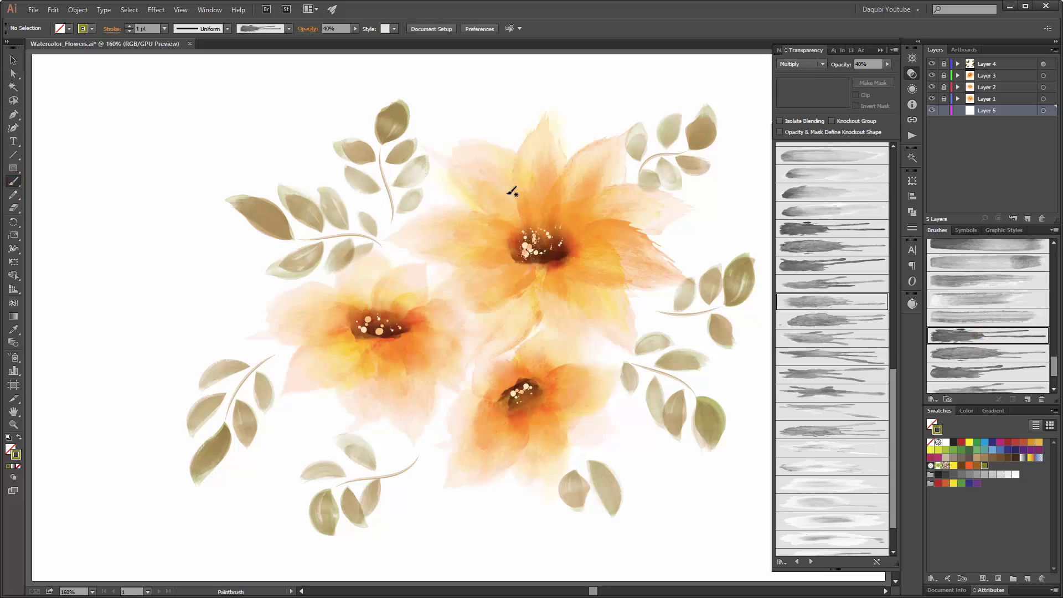
mouse_move(504, 190)
left_mouse_down()
mouse_move(443, 83)
mouse_move(463, 102)
left_mouse_up()
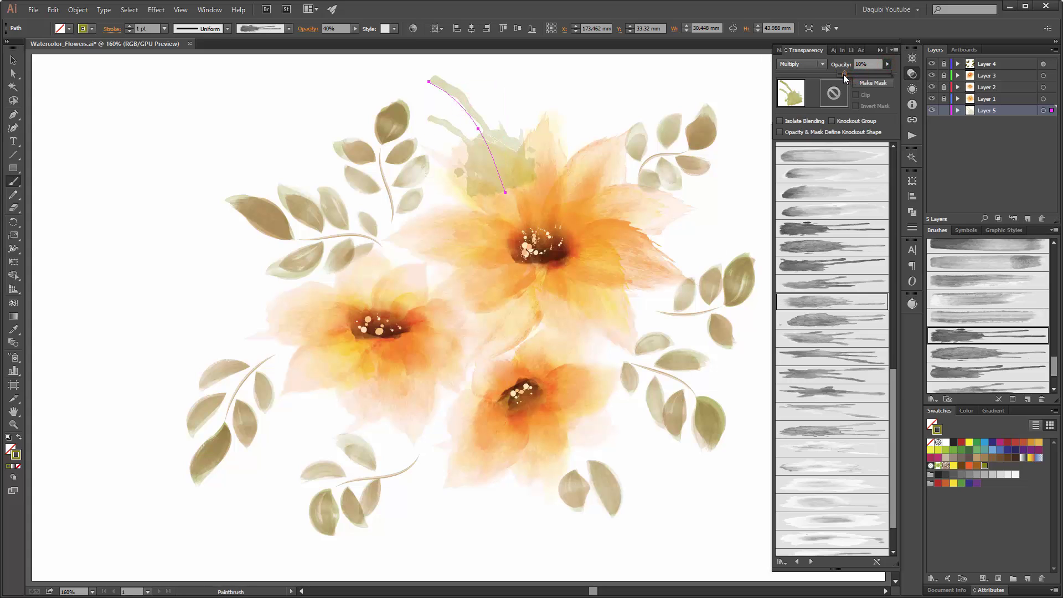
left_click_drag(843, 74, 842, 78)
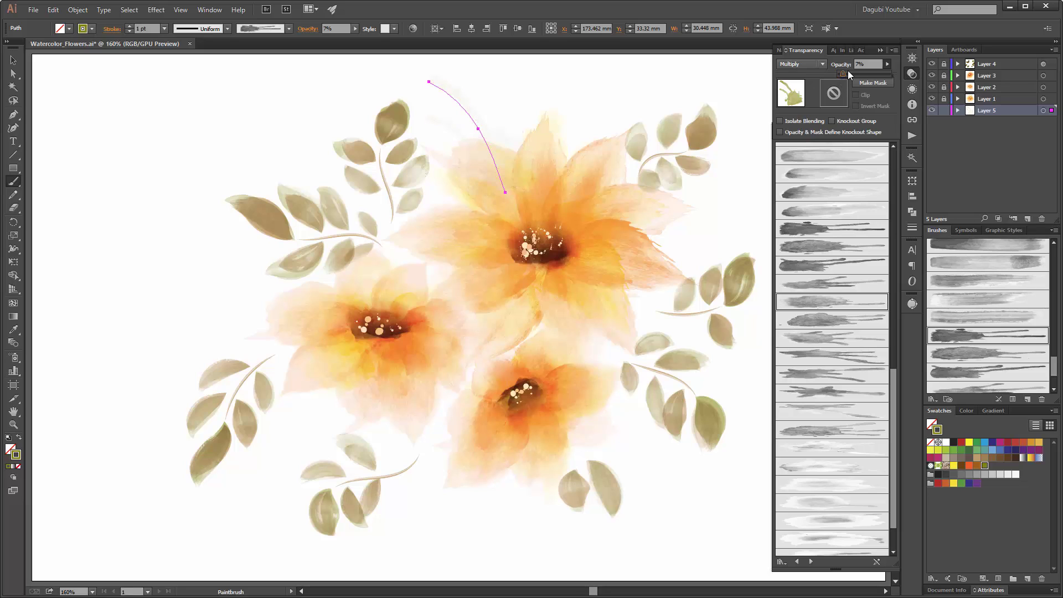
left_click(86, 211, "ctrl")
left_click(90, 175, "ctrl")
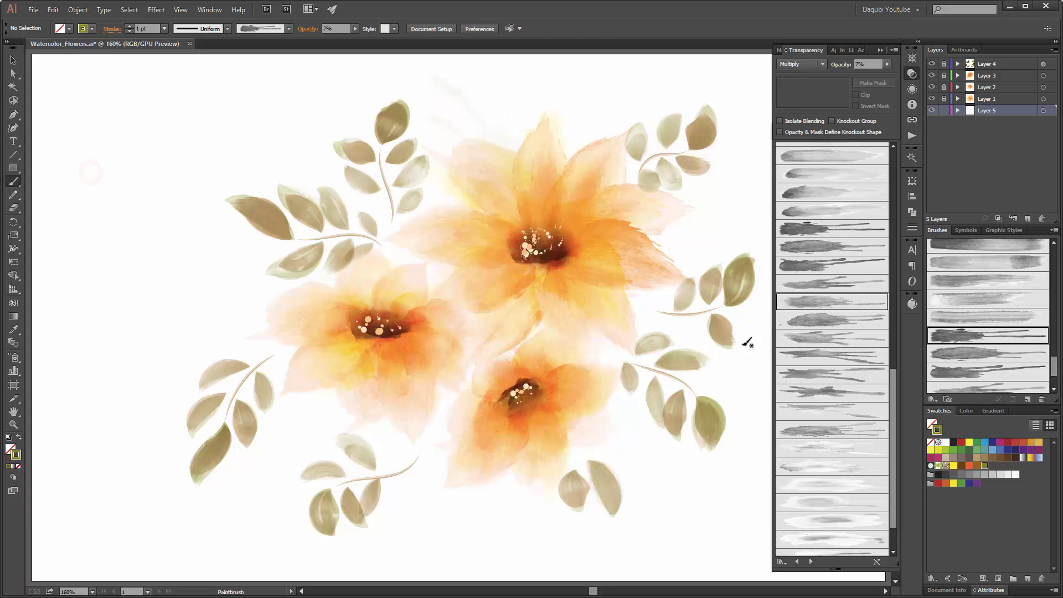
Paint faint olive splashes outward from the lowest flower, one with Bildpinsel 37 and one with Bildpinsel 38.
left_click(978, 359)
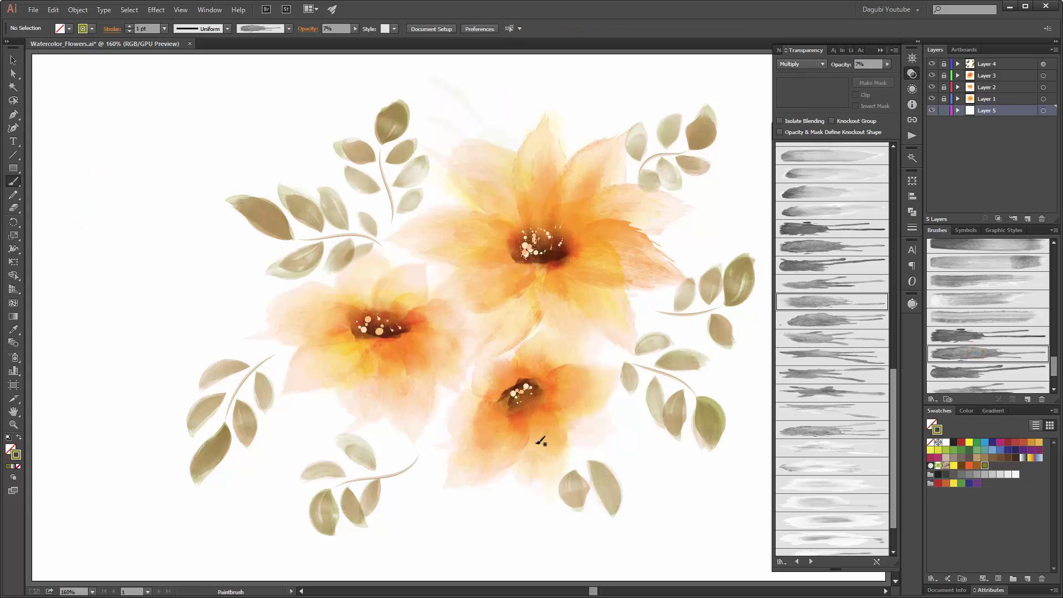
mouse_move(581, 350)
left_mouse_down()
mouse_move(626, 392)
mouse_move(714, 558)
mouse_move(766, 564)
left_mouse_up()
left_click(983, 366)
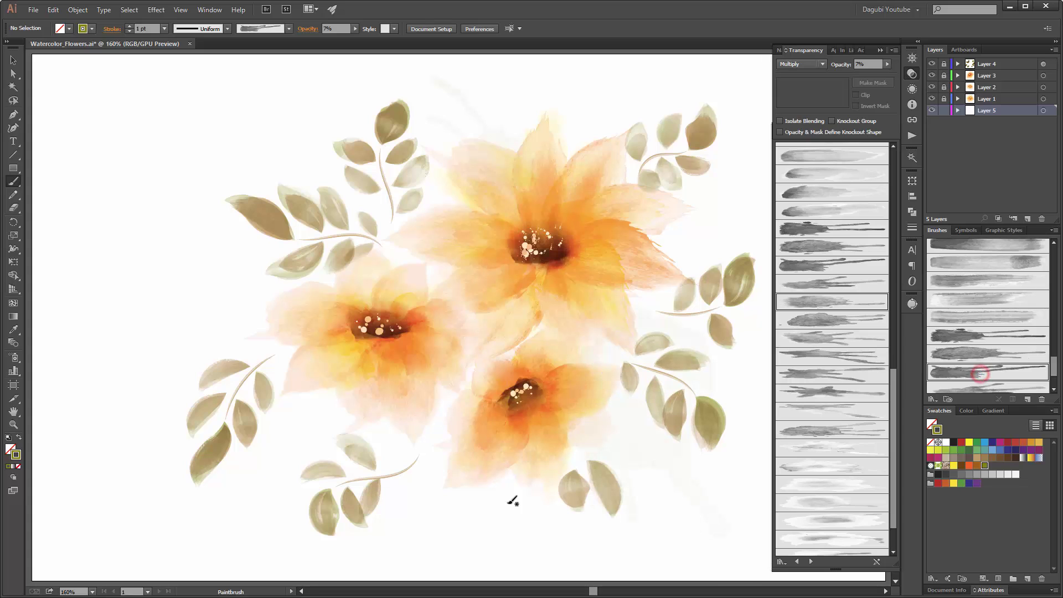
mouse_move(456, 400)
left_mouse_down()
mouse_move(493, 544)
mouse_move(712, 555)
left_mouse_up()
Paint faint orange-red splashes with Bildpinsel 38 and 39, extending outward from the left flower and upward from the large flower.
left_click(969, 467)
left_click_drag(309, 311, 33, 325)
left_click(975, 388)
left_click_drag(304, 305, 223, 280)
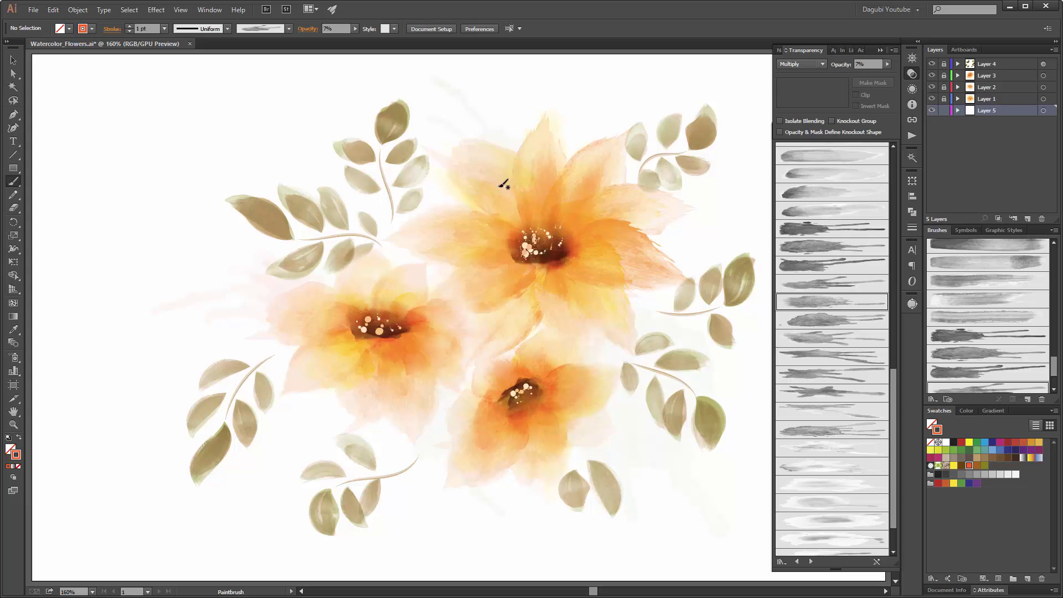
left_click_drag(501, 178, 517, 71)
Paint faint green and light-blue watercolor splashes from beside the bottom-right leaves outward toward the artboard's lower-right corner.
left_click_drag(894, 375, 902, 417)
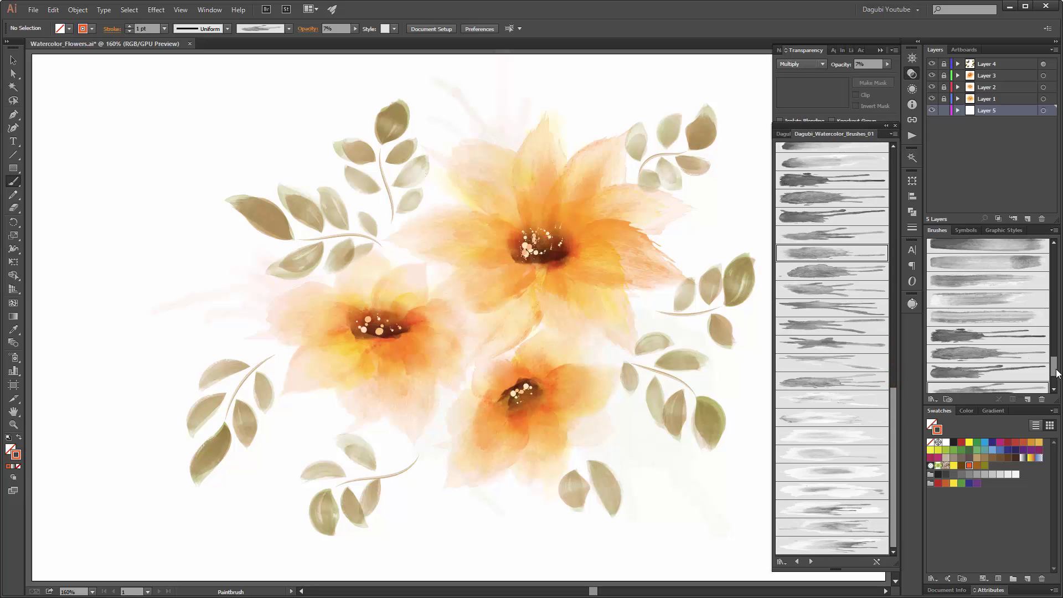
left_click_drag(1054, 366, 1055, 383)
left_click(981, 346)
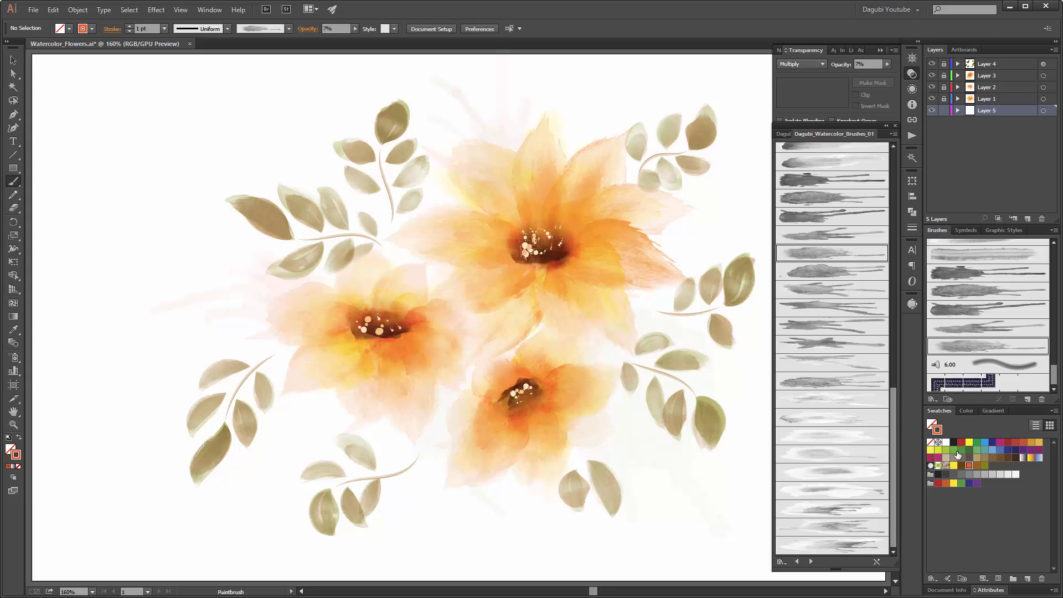
left_click(954, 450)
left_click(892, 125)
left_click(883, 51)
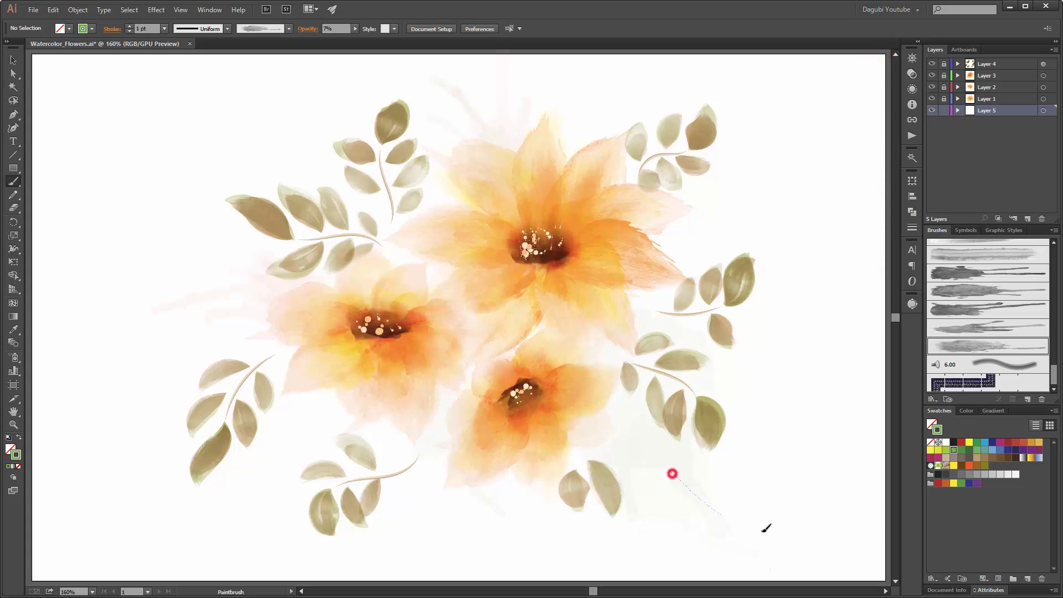
left_click(985, 443)
left_click_drag(660, 470, 826, 493)
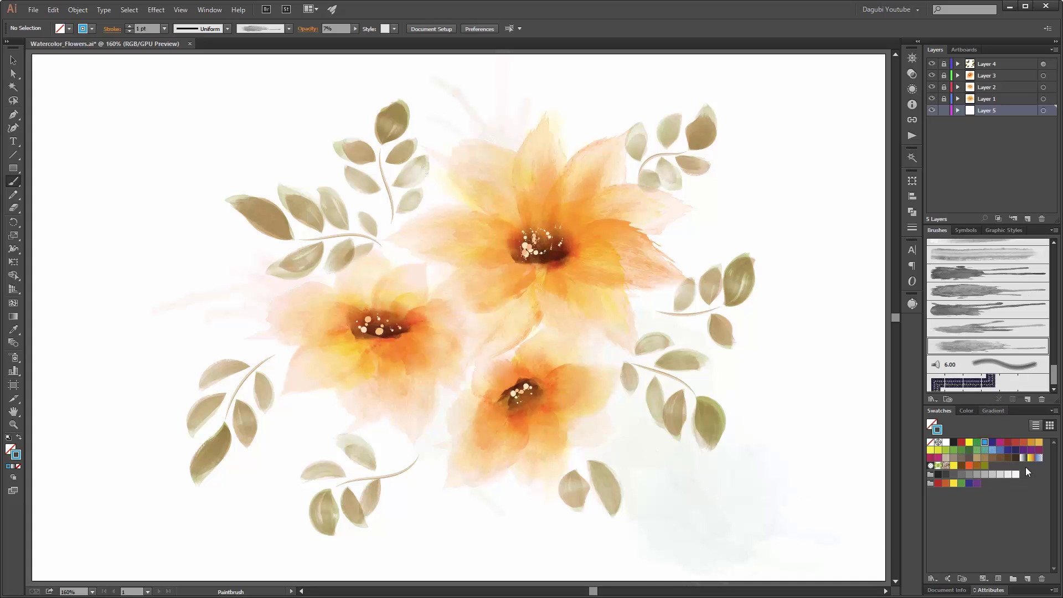
Paint an olive droplet splatter with the black-spots brush diagonally across the pale blue splash at the artboard's lower right.
left_click(985, 294)
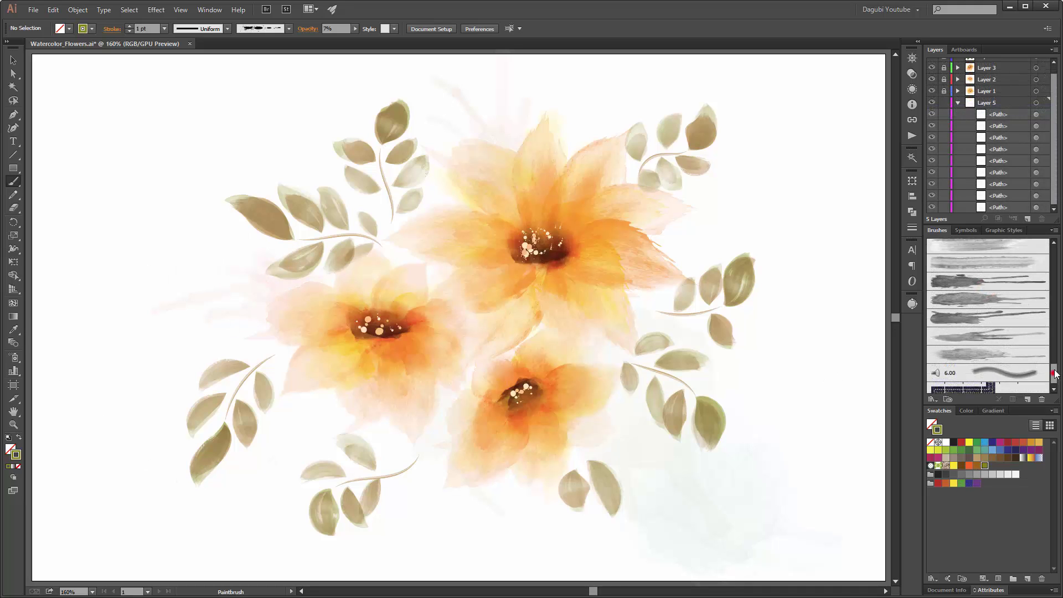
left_click_drag(1054, 373, 1054, 302)
left_click(1027, 350)
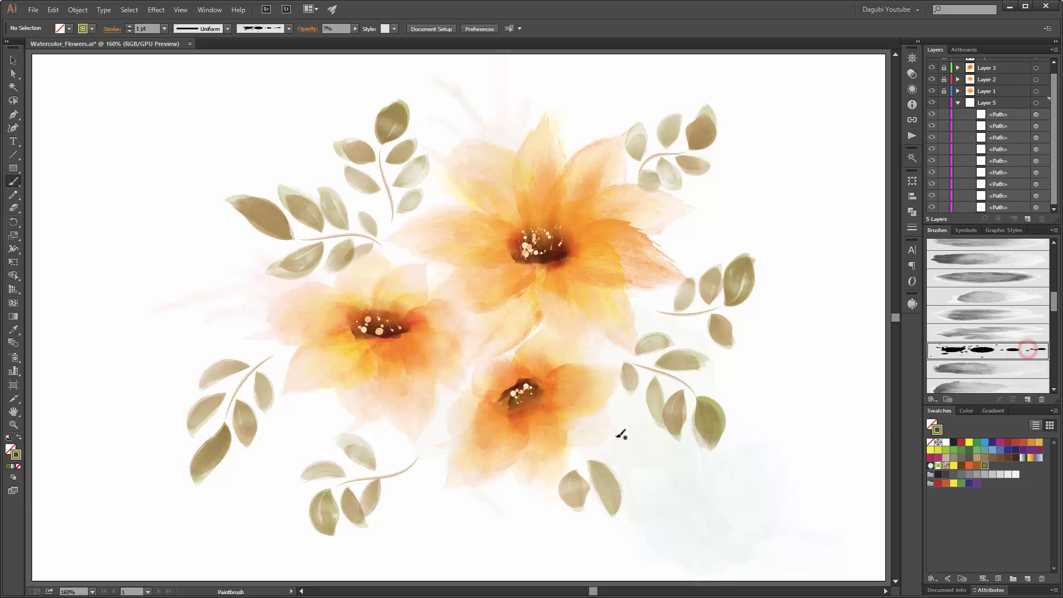
mouse_move(616, 435)
left_mouse_down()
mouse_move(664, 480)
mouse_move(776, 520)
left_mouse_up()
Paint orange-red and yellow droplet splatters outward from the left flower and an orange one along the lower-right splash.
left_click(969, 466)
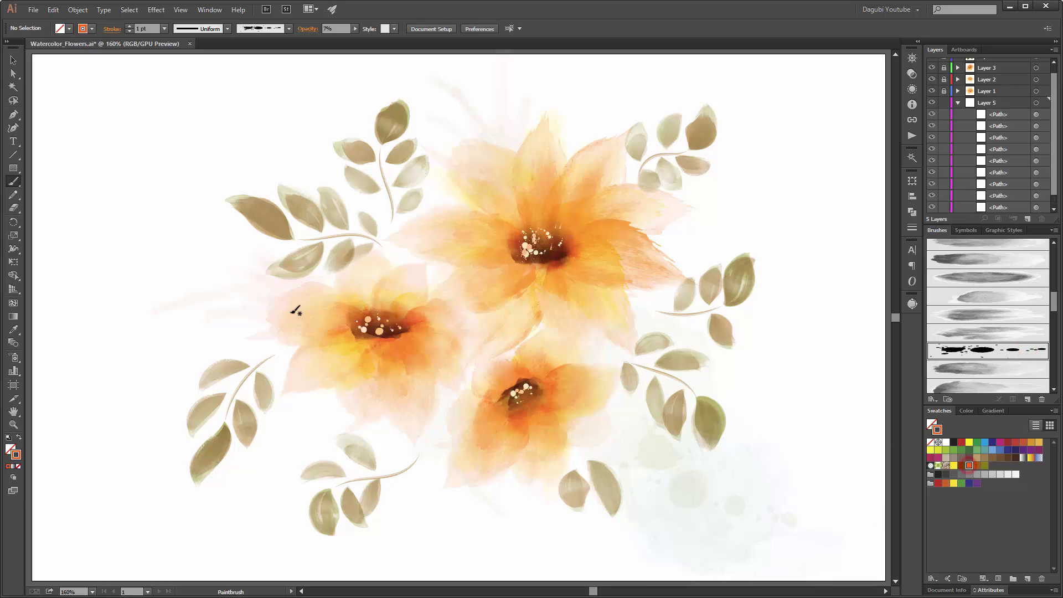
mouse_move(264, 304)
left_mouse_down()
mouse_move(159, 304)
mouse_move(91, 339)
left_mouse_up()
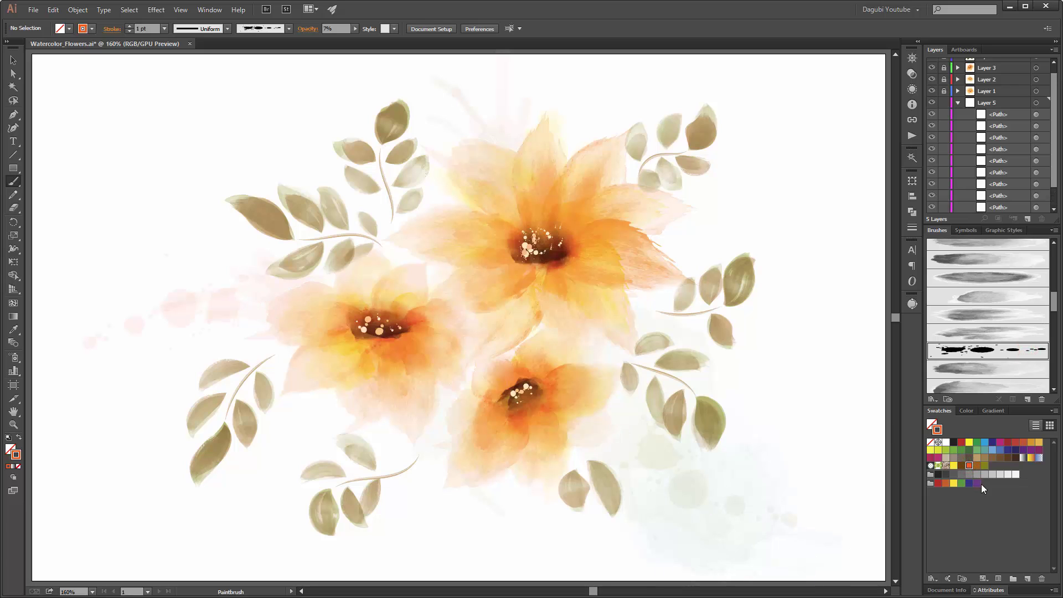
left_click(977, 466)
mouse_move(707, 507)
left_mouse_down()
mouse_move(837, 541)
mouse_move(799, 514)
mouse_move(830, 543)
left_mouse_up()
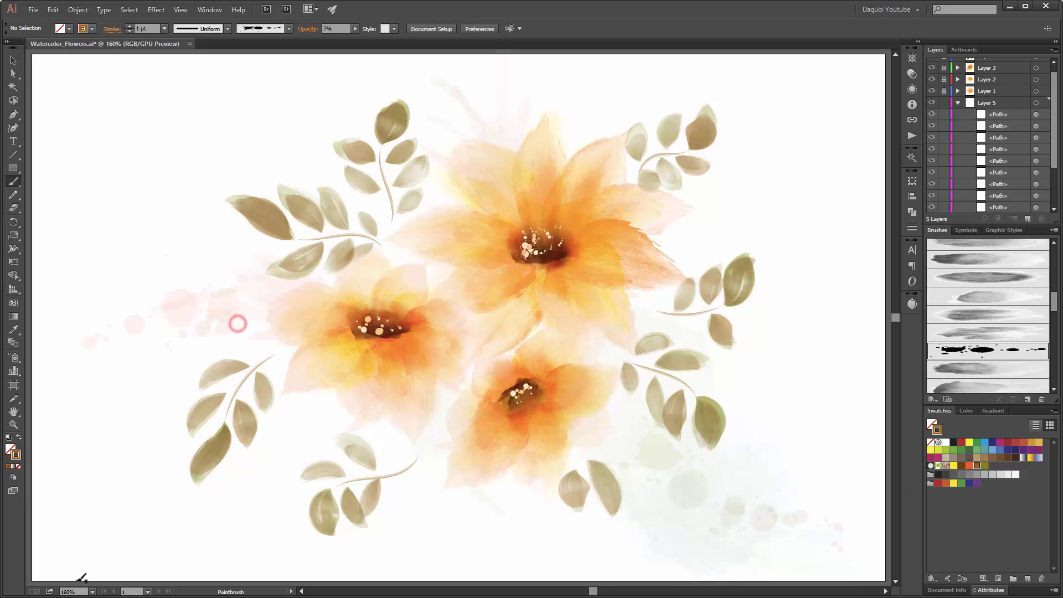
left_click(969, 443)
left_click_drag(247, 286, 104, 209)
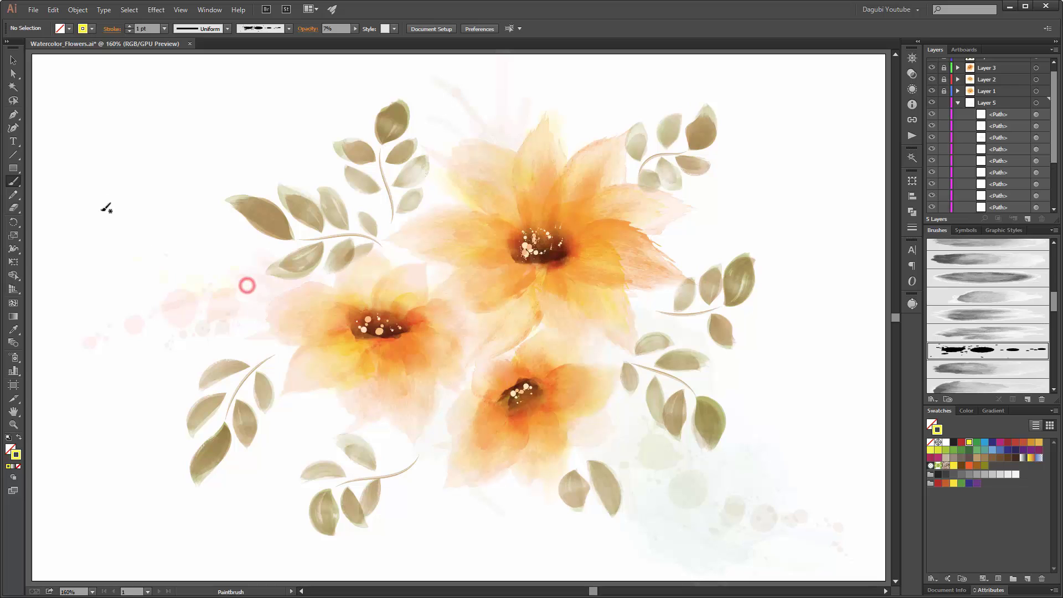
Paint a short yellow stroke with the large ink-blot brush over the inner part of the lower-right splash.
scroll(981, 349, "down", 5)
left_click(986, 278)
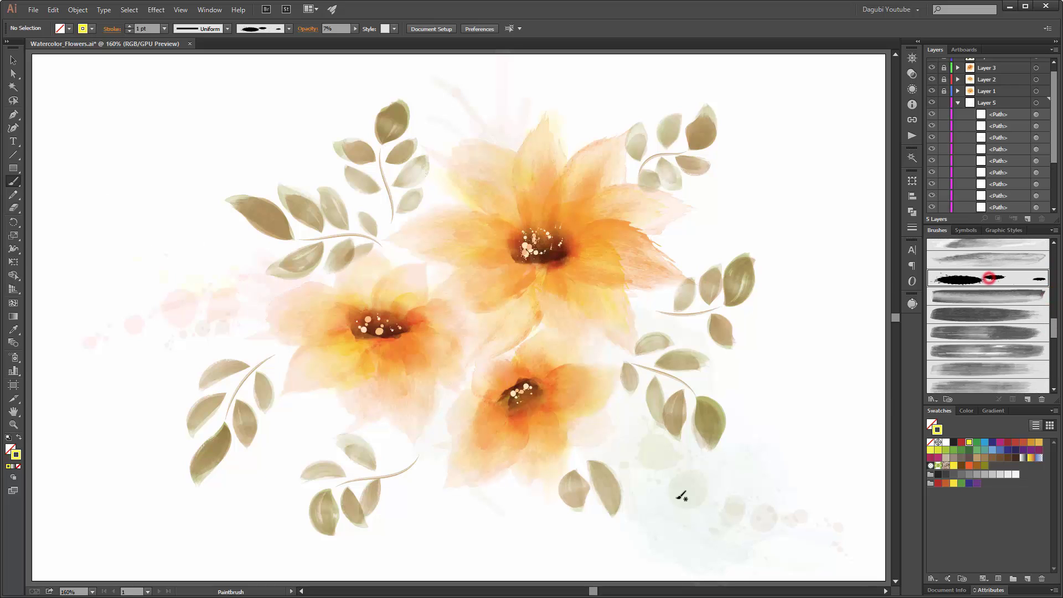
left_click_drag(651, 477, 678, 521)
Paint light-blue ink blots above the large flower, beside the left flower and across the lower-right splash.
left_click_drag(1052, 333, 1053, 329)
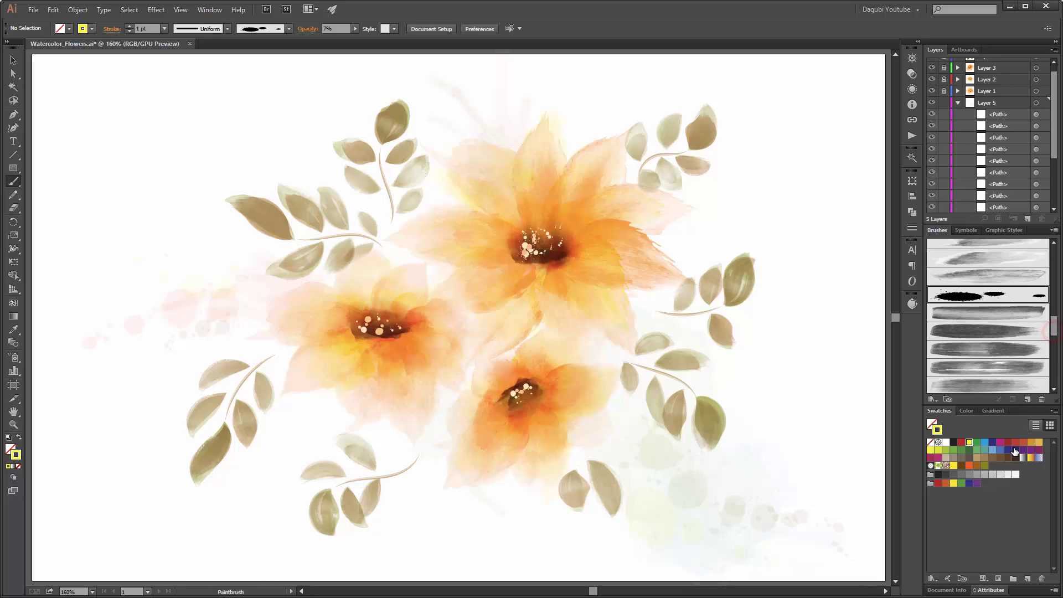
left_click(985, 442)
left_click_drag(510, 138, 454, 81)
left_click_drag(254, 315, 153, 356)
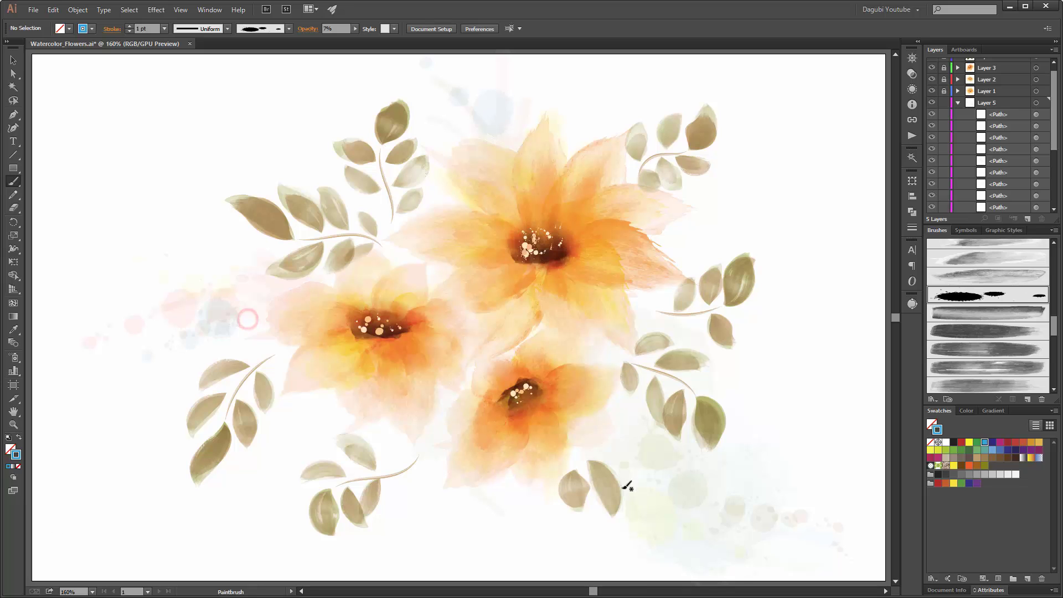
left_click_drag(719, 474, 841, 515)
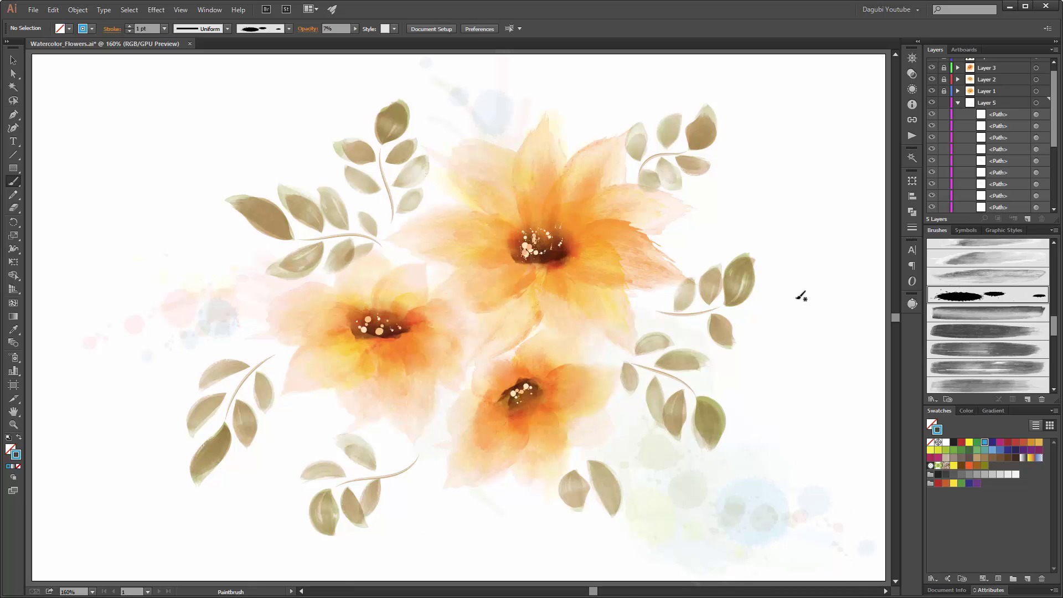